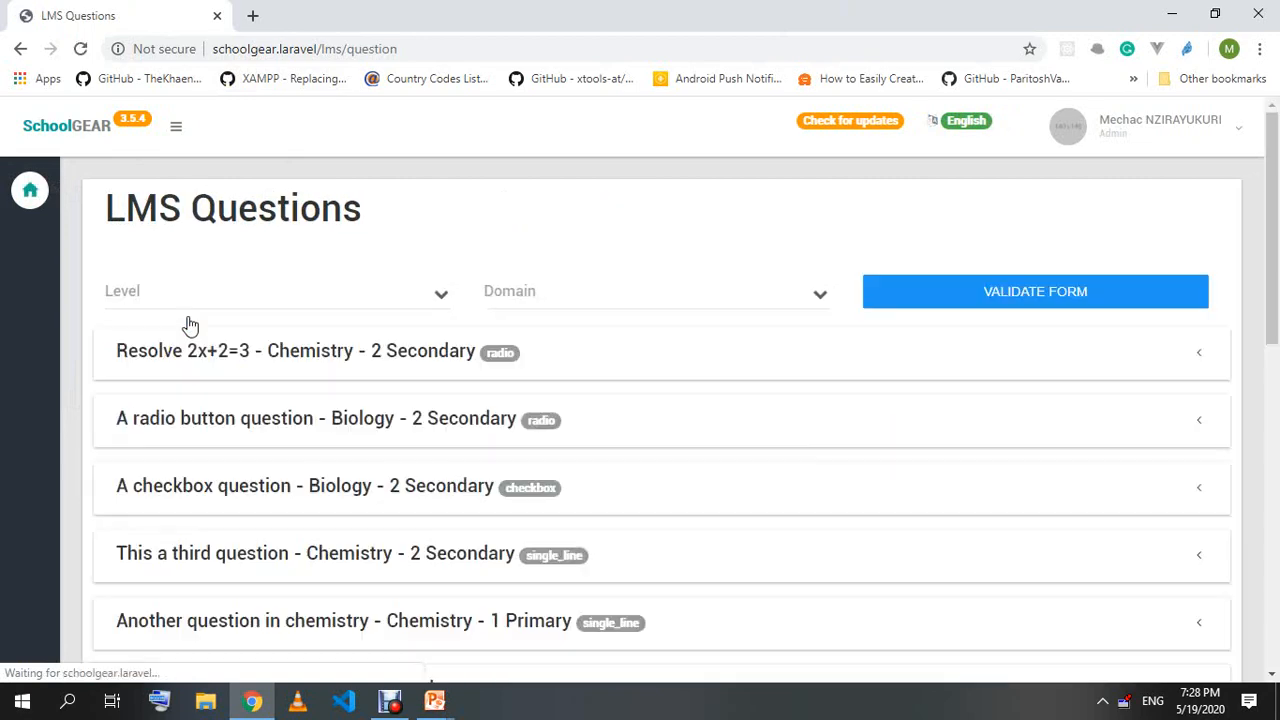
# Present the LMS Assignment structure slide in PowerPoint, then return to the LMS questions list in Chrome.
pyautogui.scroll(-8, 286, 406)
pyautogui.scroll(15, 286, 472)
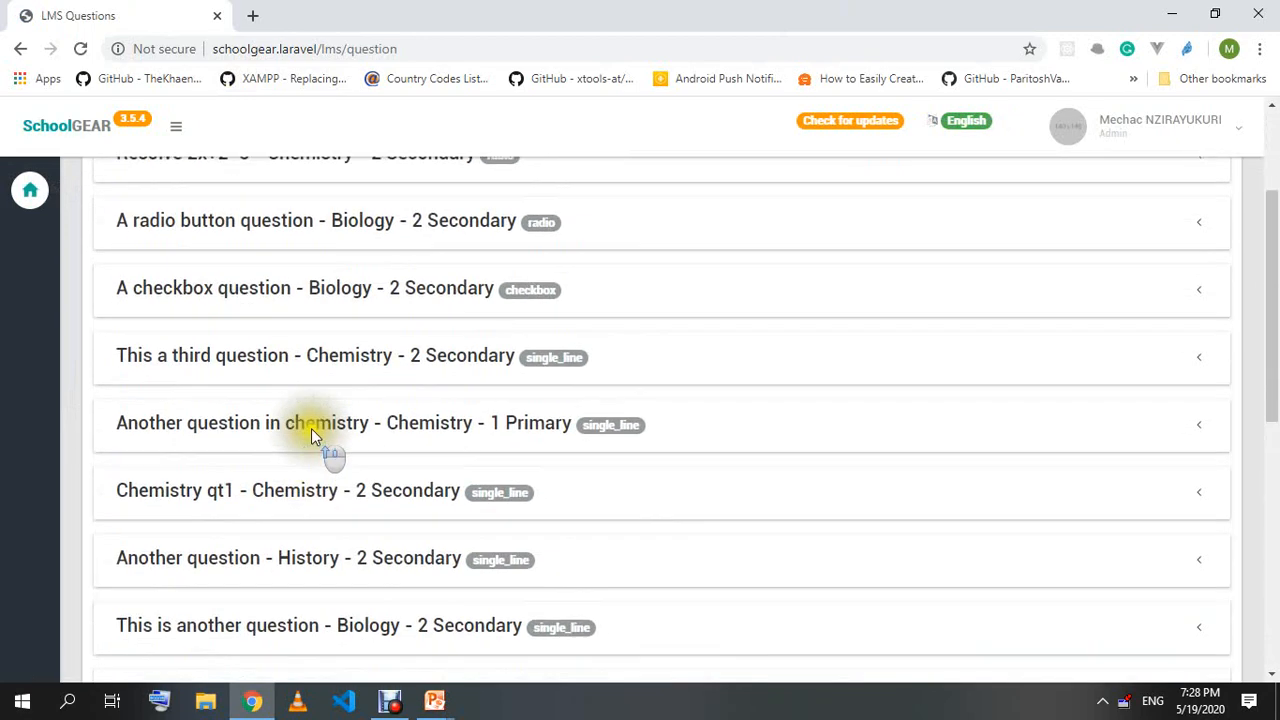
pyautogui.scroll(-10, 312, 378)
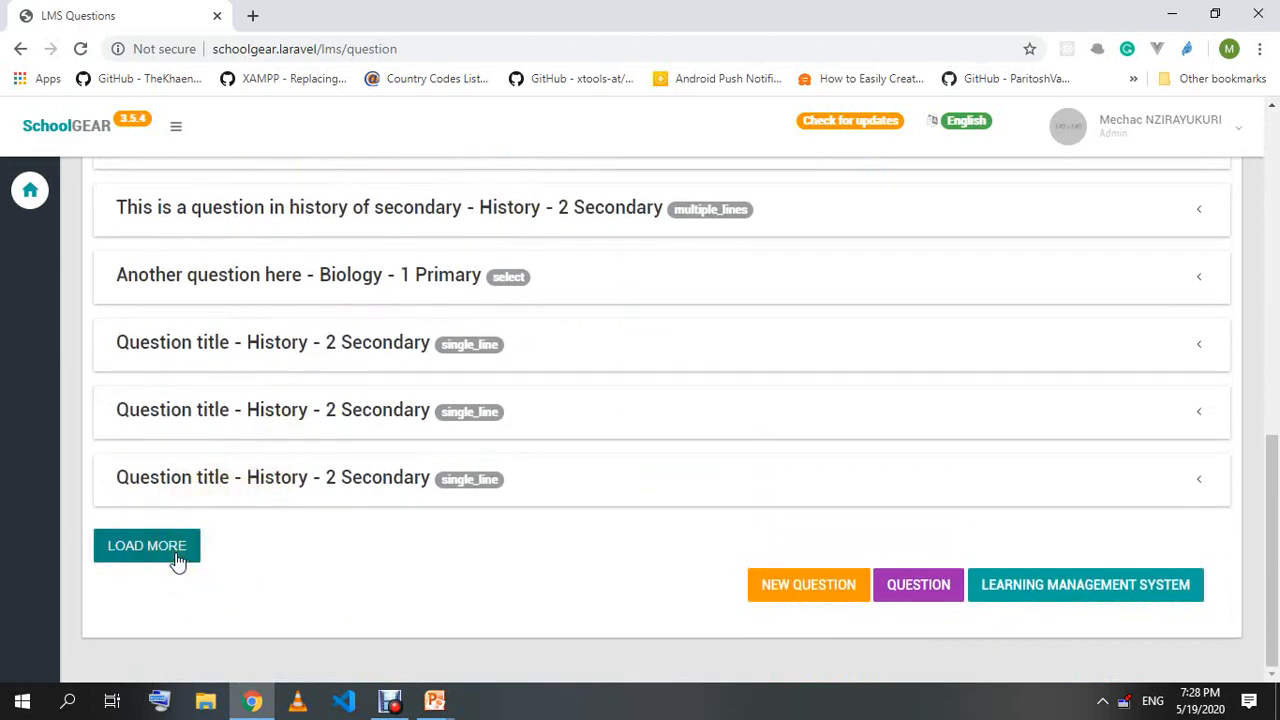
pyautogui.scroll(15, 214, 491)
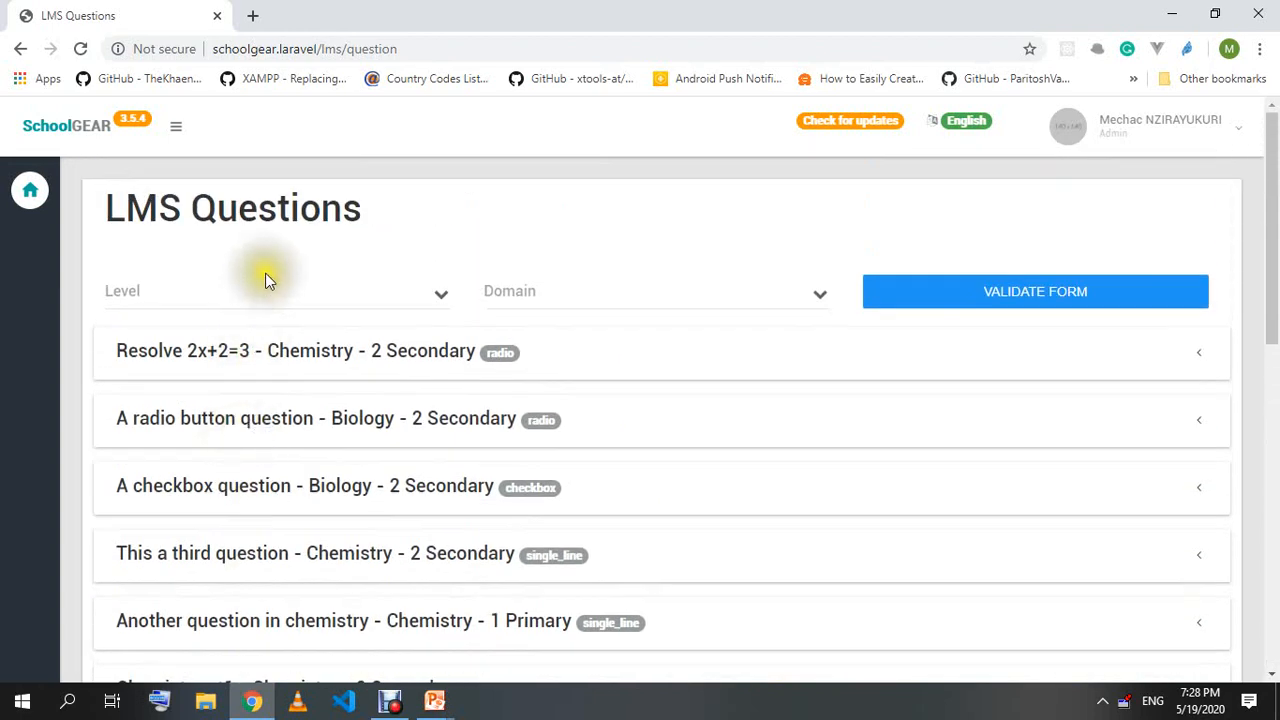
pyautogui.scroll(-15, 270, 295)
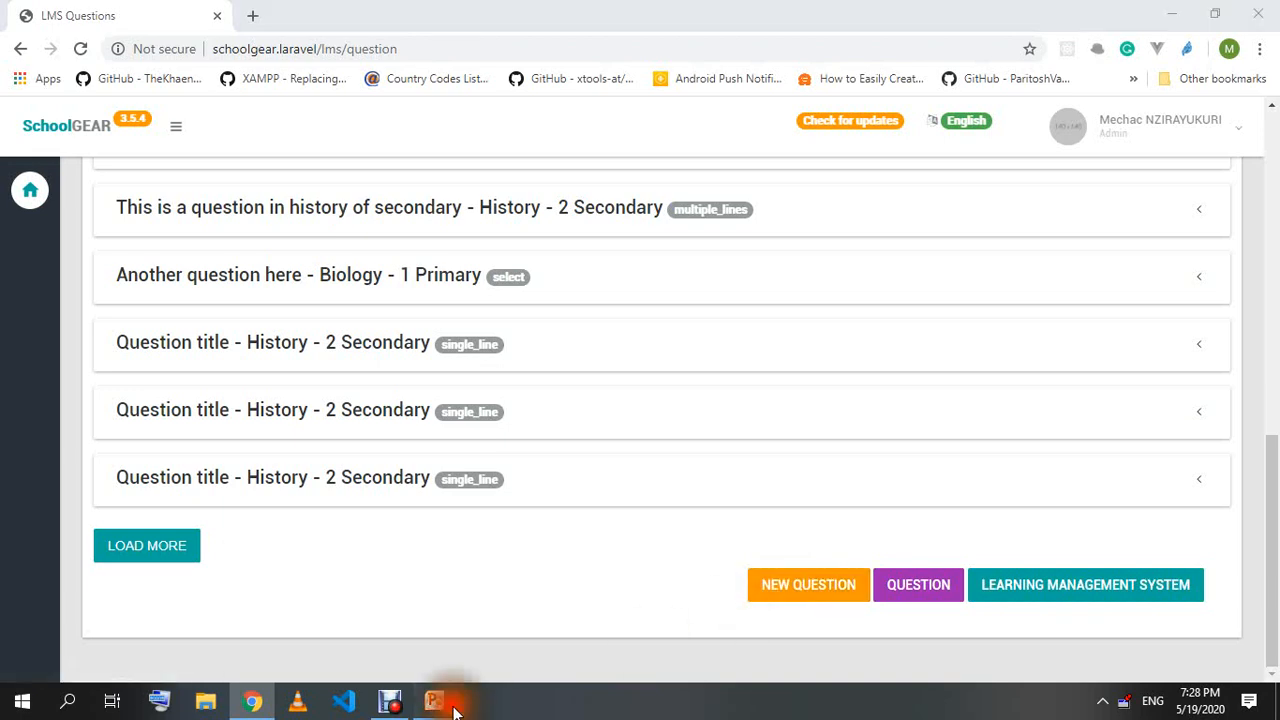
pyautogui.moveTo(434, 700)
pyautogui.click(552, 655)
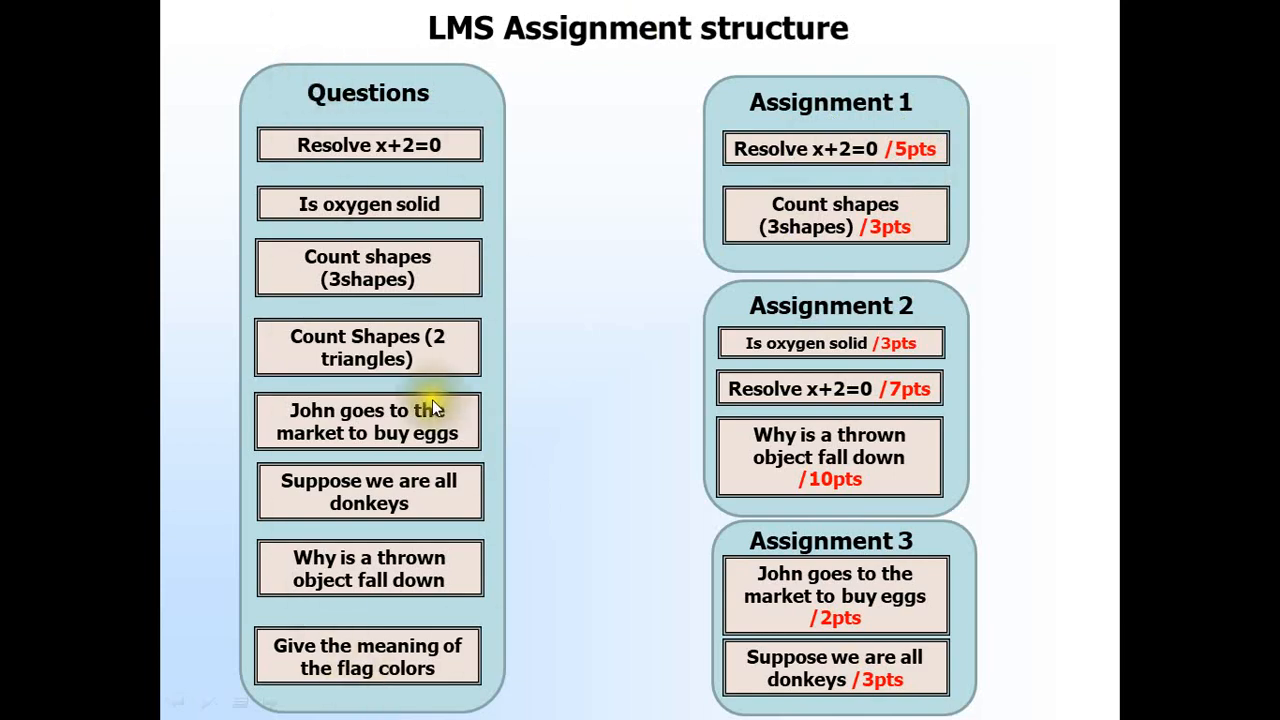
pyautogui.hotkey('alt', 'Tab')
# Start a NEW QUESTION from the bottom of the LMS Questions list and place the caret in its Title.
pyautogui.scroll(10, 361, 358)
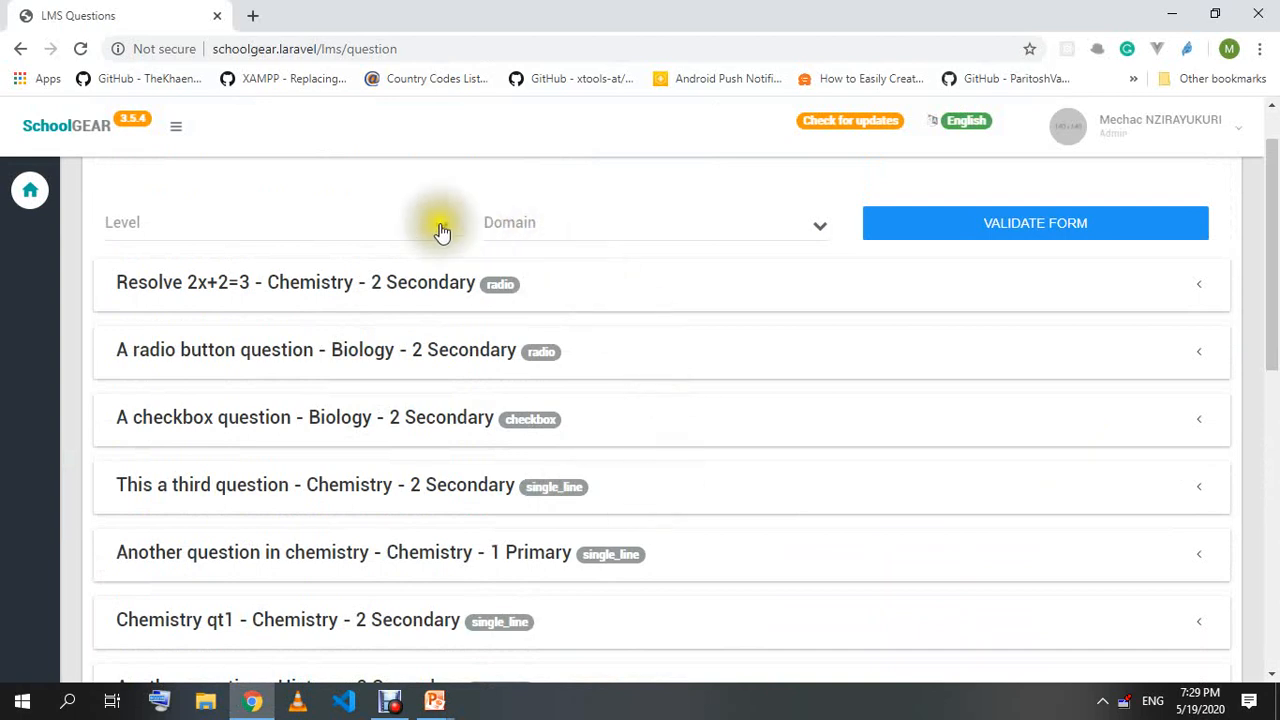
pyautogui.scroll(-5, 268, 532)
pyautogui.scroll(-3, 348, 365)
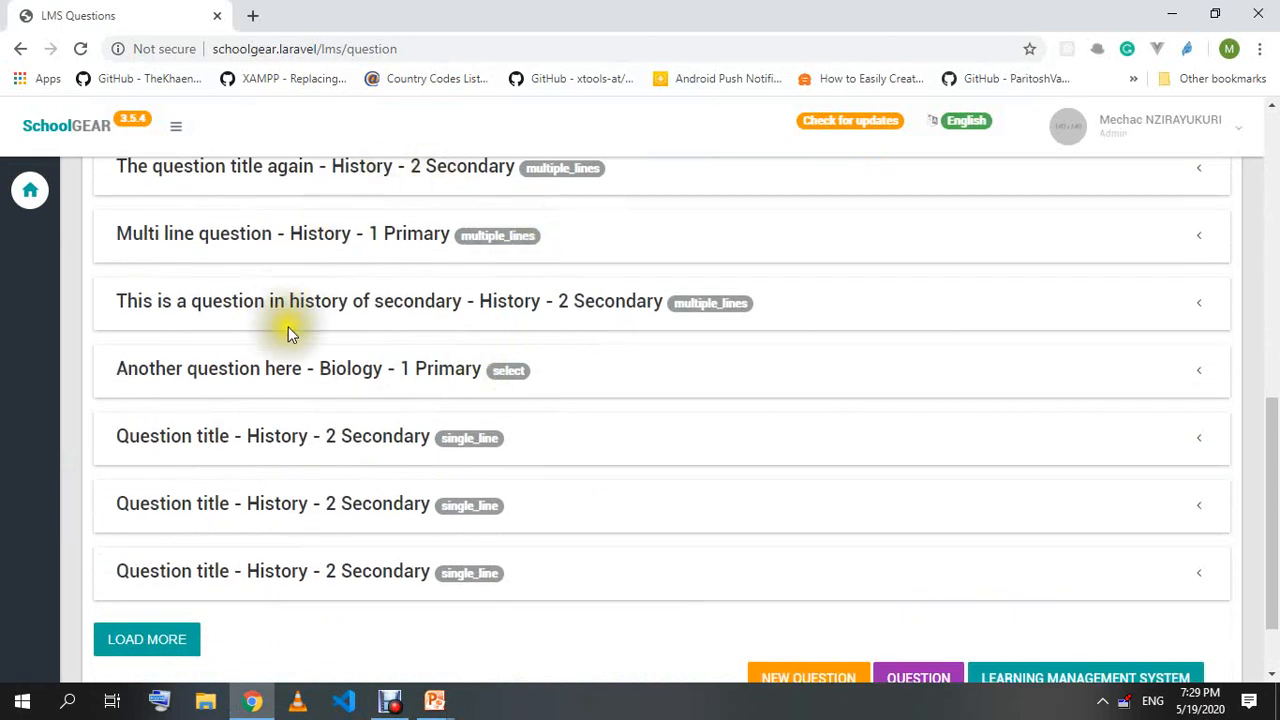
pyautogui.scroll(10, 414, 380)
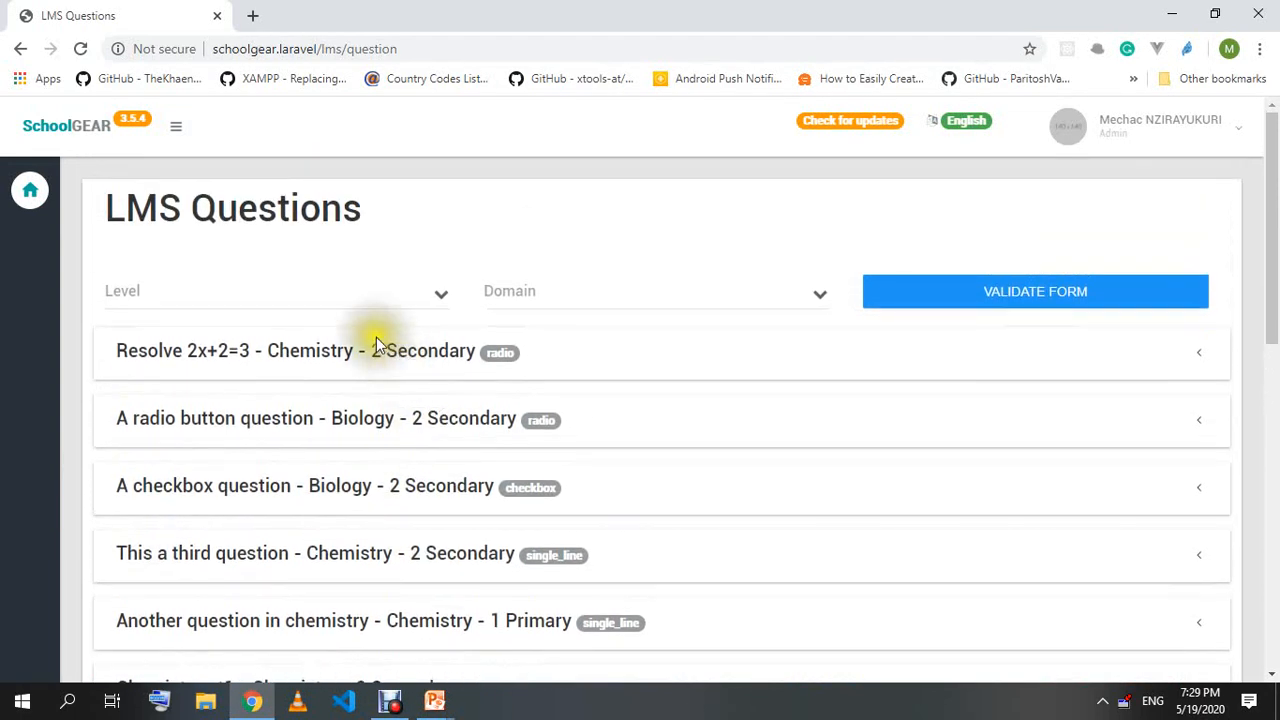
pyautogui.scroll(-5, 376, 340)
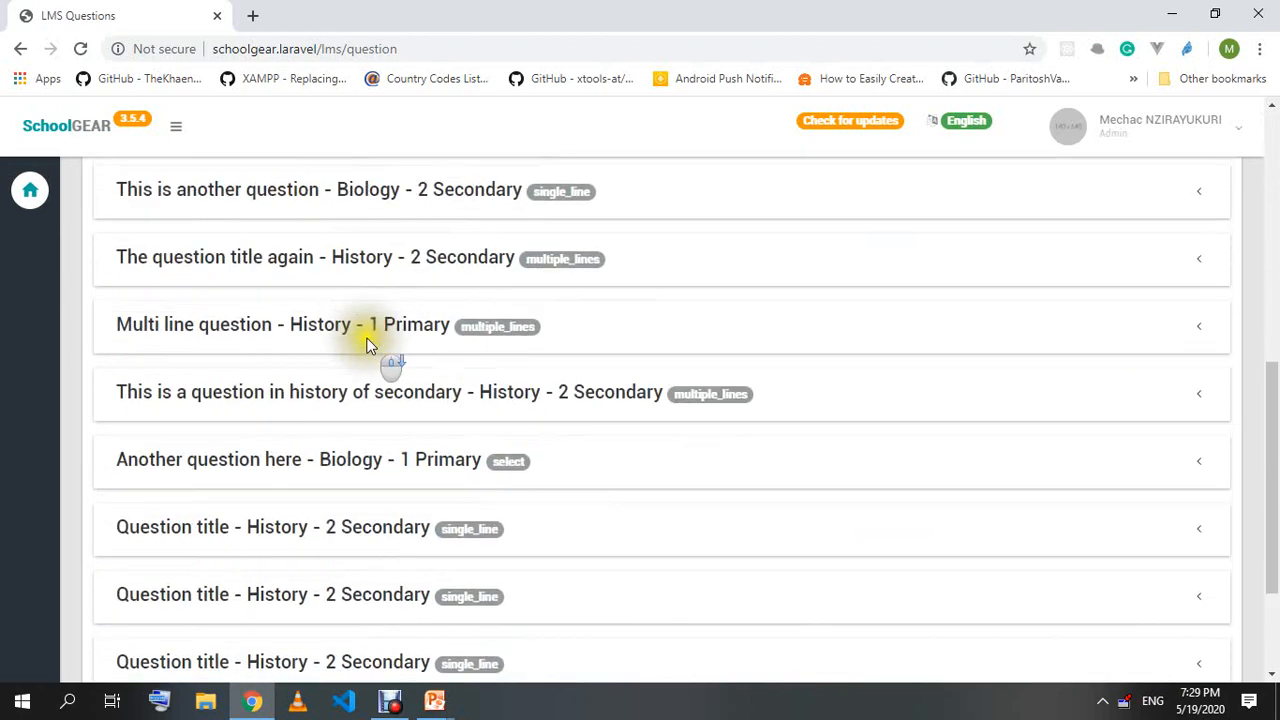
pyautogui.scroll(-3, 372, 345)
pyautogui.click(806, 591)
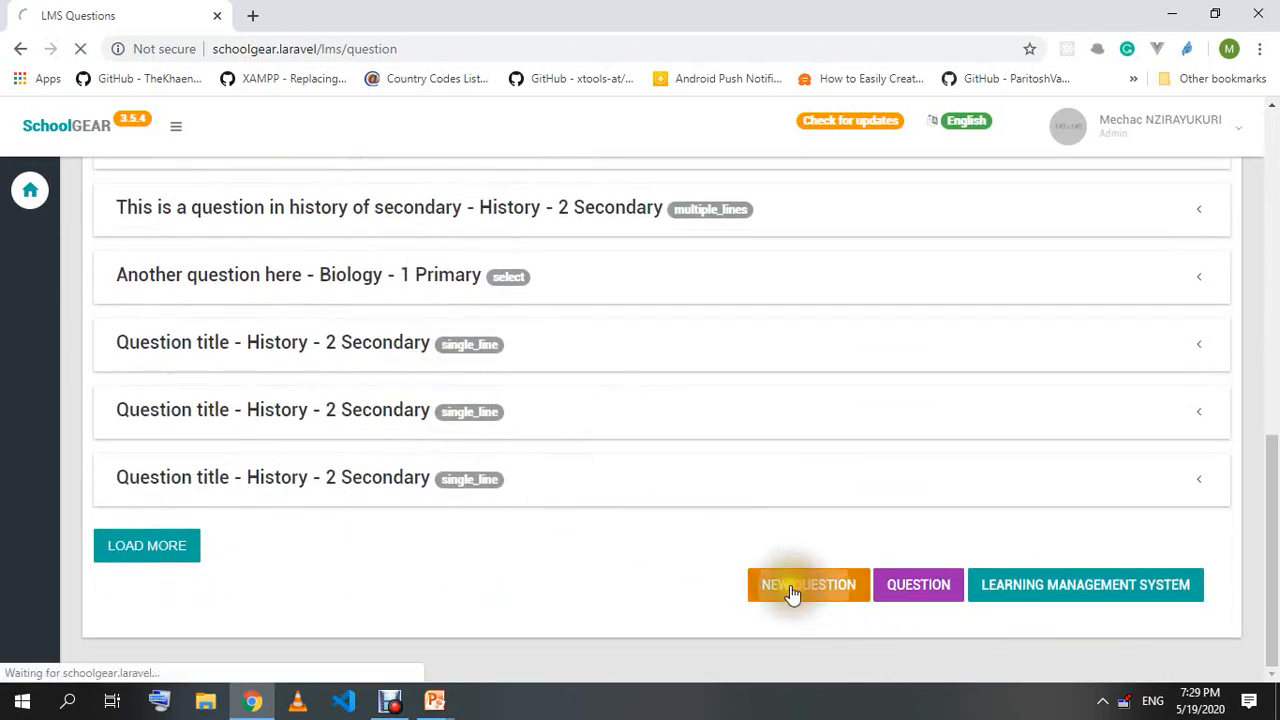
pyautogui.click(185, 282)
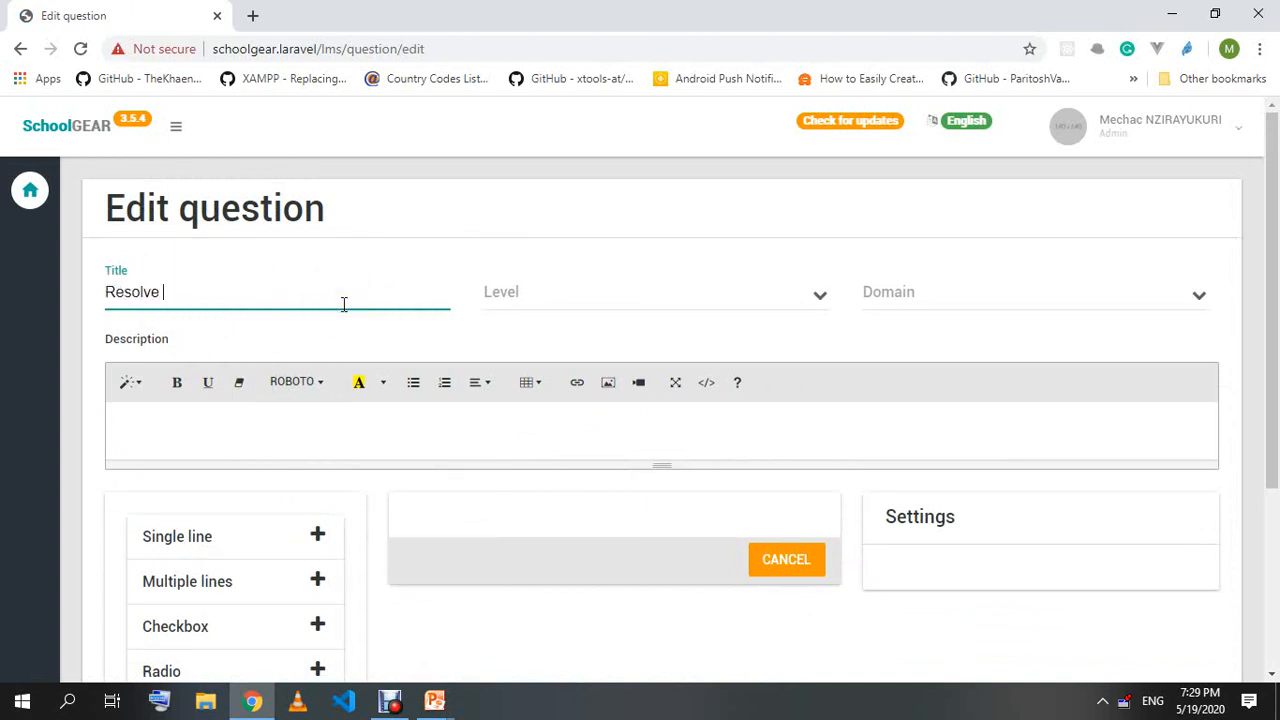
# Title the draft 'Resolve x+10=5' with level 2 Secondary and domain Biology.
pyautogui.write('Resolve')
pyautogui.click(541, 296)
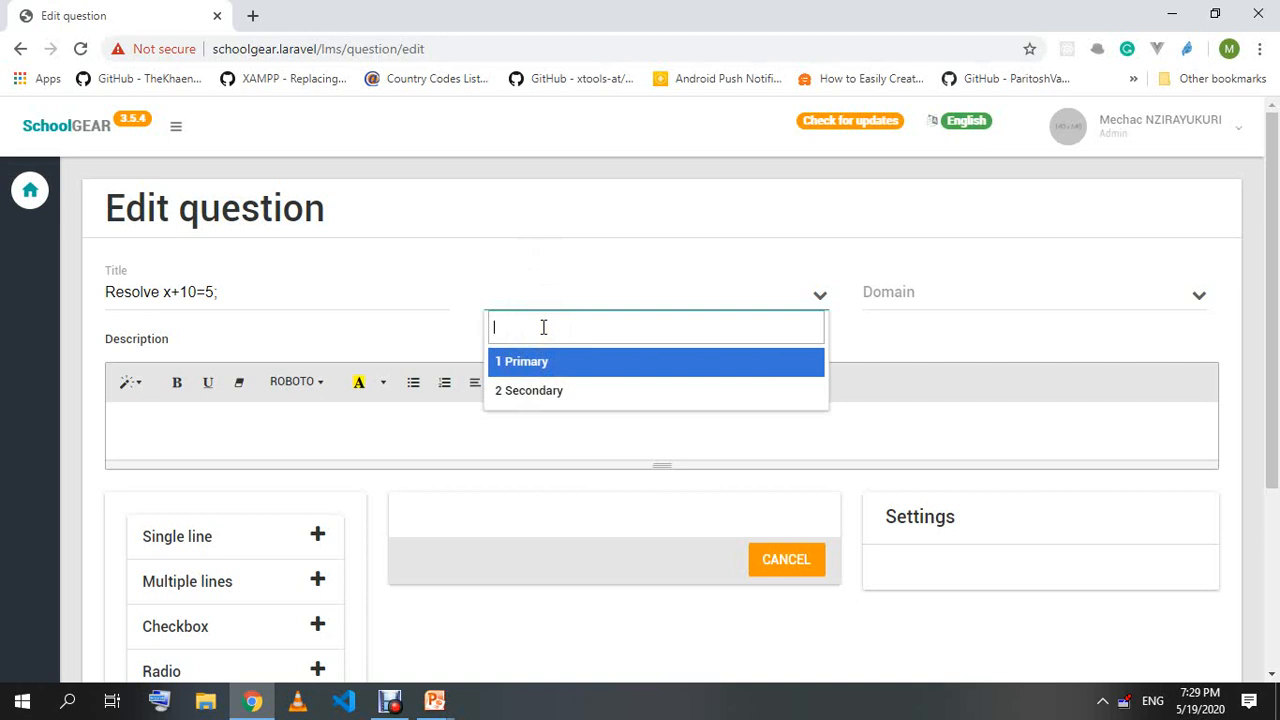
pyautogui.click(529, 392)
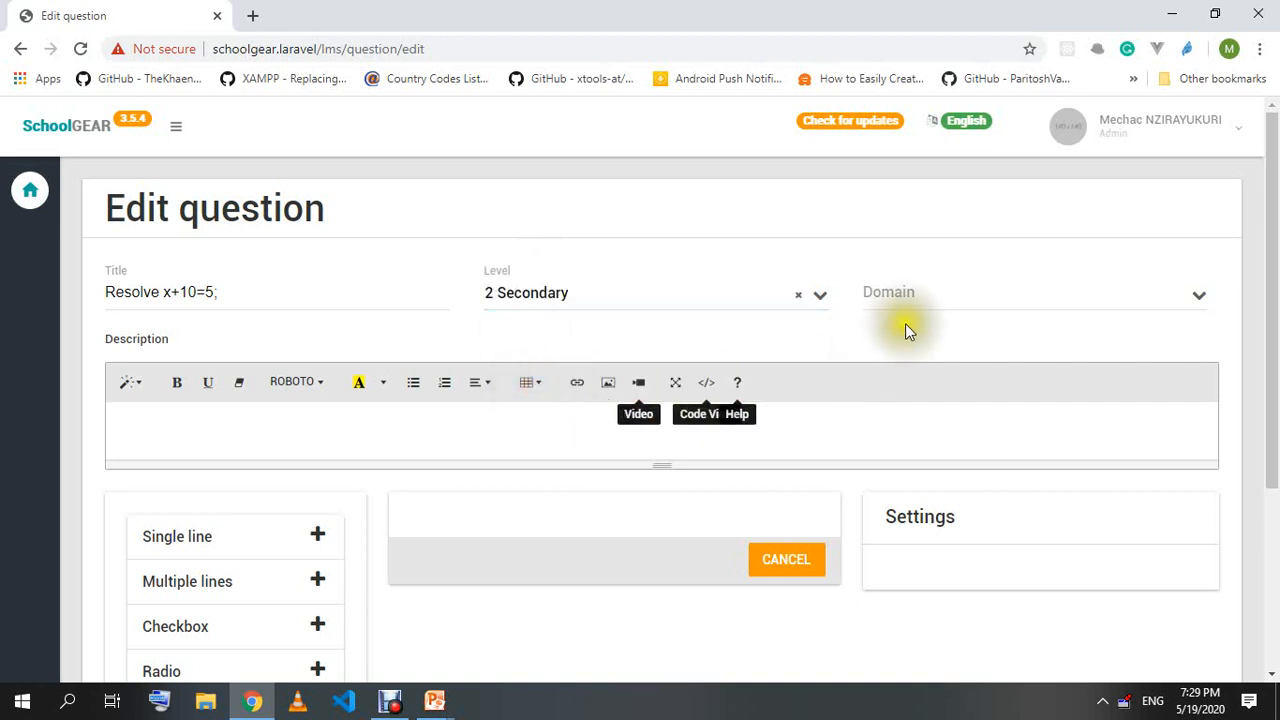
pyautogui.click(911, 293)
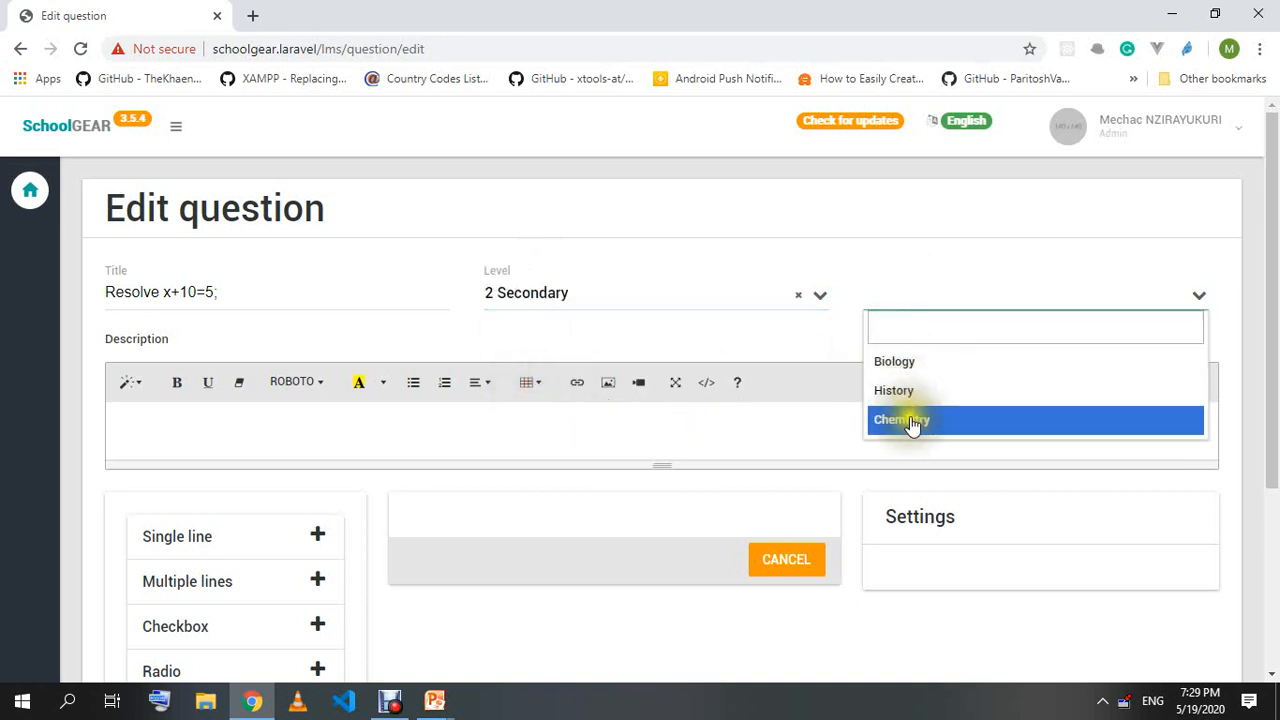
pyautogui.click(920, 362)
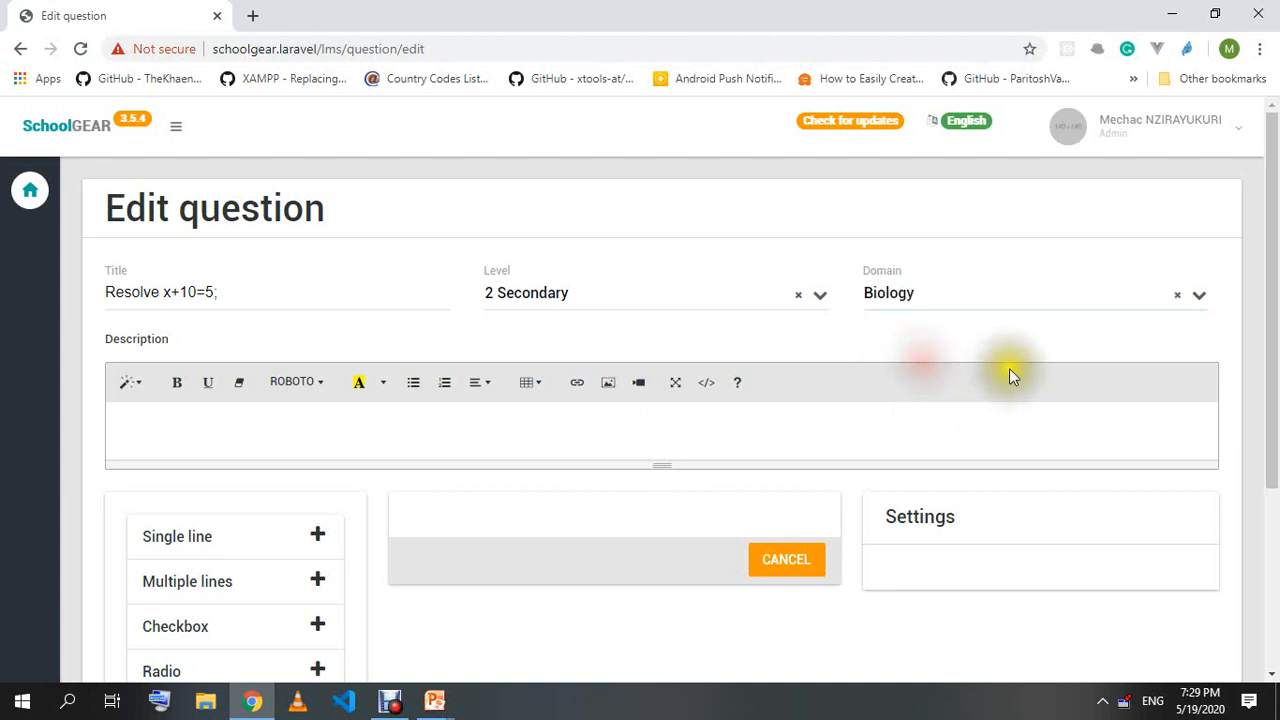
# Review the title and description fields, then bring up the browser's page history.
pyautogui.moveTo(220, 292); pyautogui.dragTo(116, 291)
pyautogui.click(226, 292)
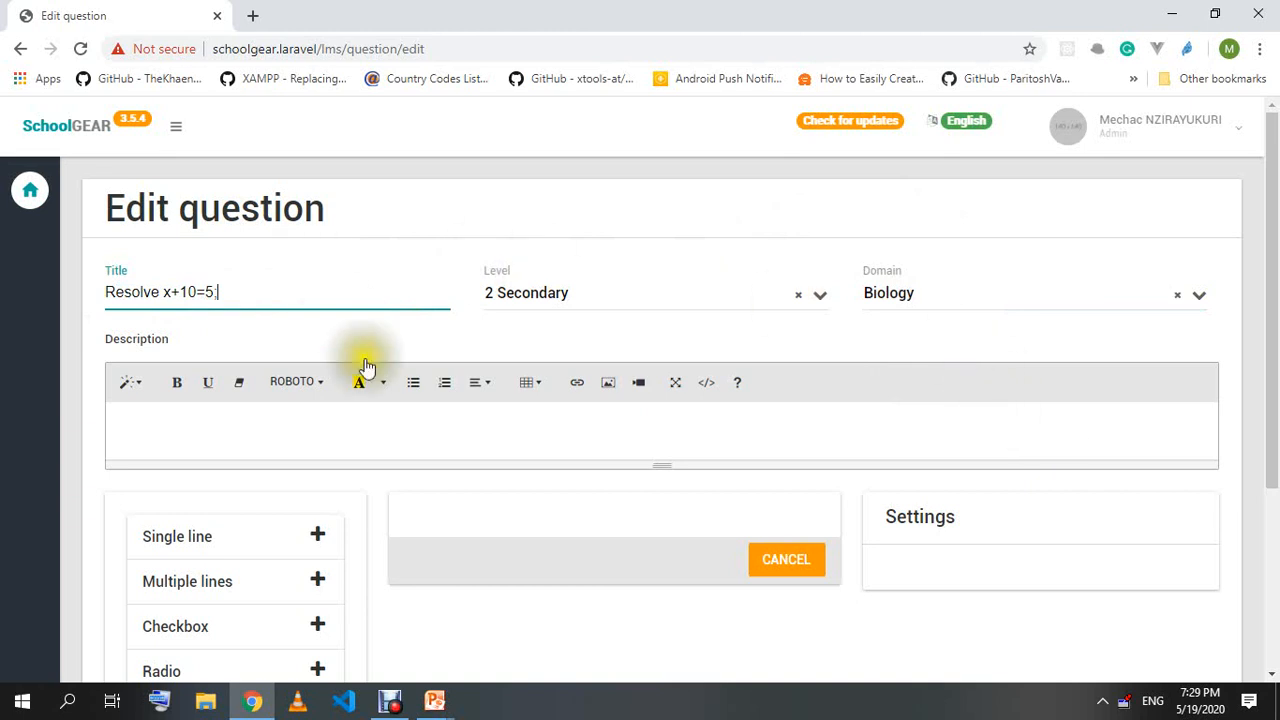
pyautogui.click(249, 422)
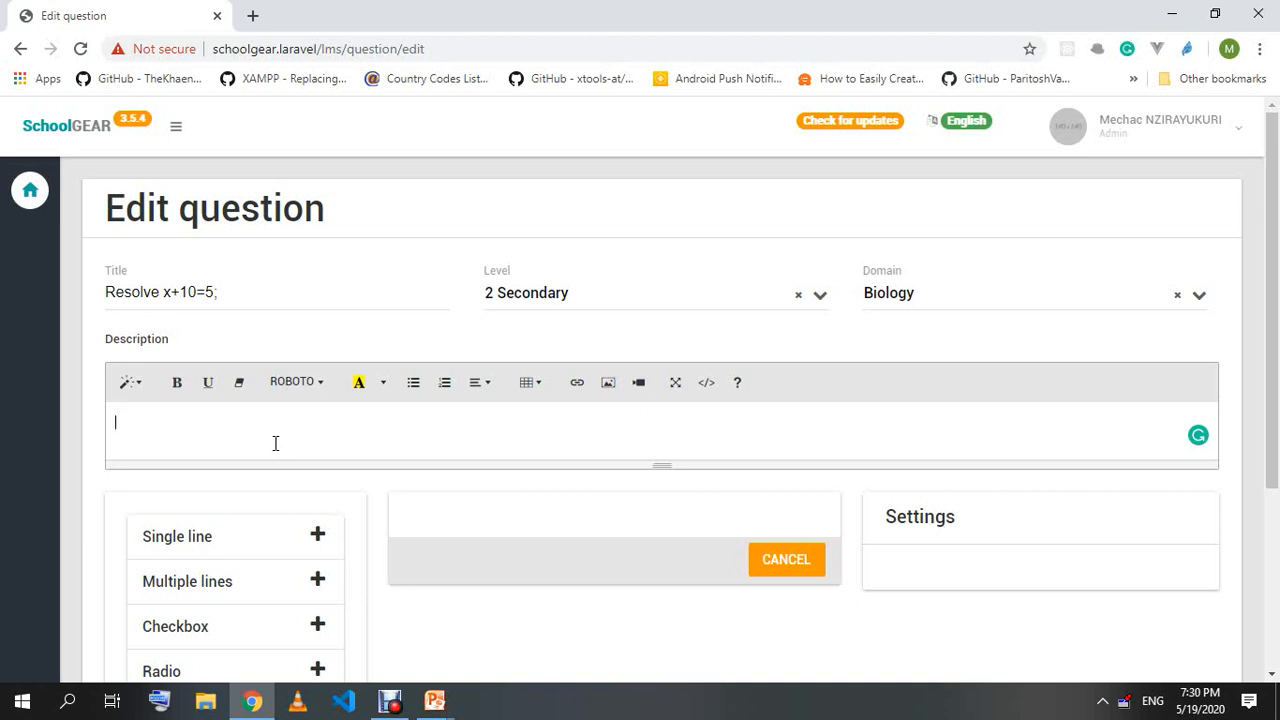
pyautogui.moveTo(222, 292); pyautogui.dragTo(105, 293)
pyautogui.click(232, 296)
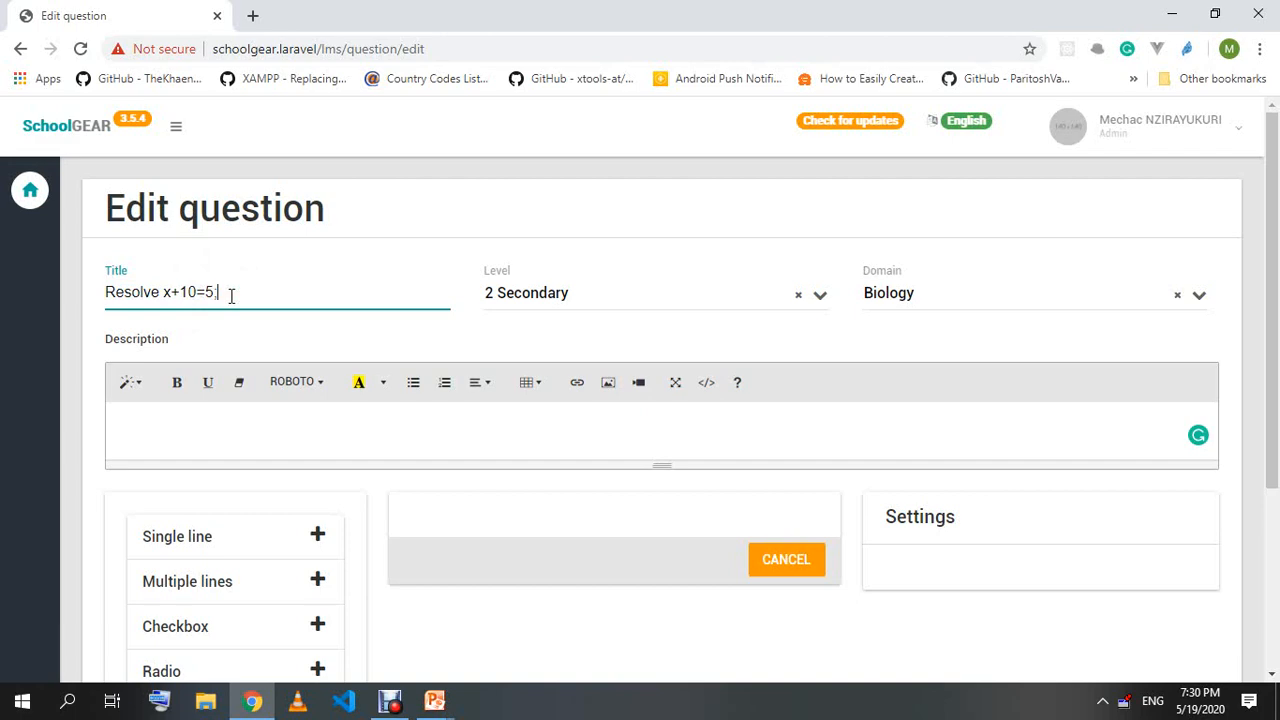
pyautogui.scroll(-3, 231, 296)
pyautogui.scroll(3, 100, 128)
pyautogui.rightClick(21, 50)
# Return to the LMS Questions list and start another new question.
pyautogui.click(45, 77)
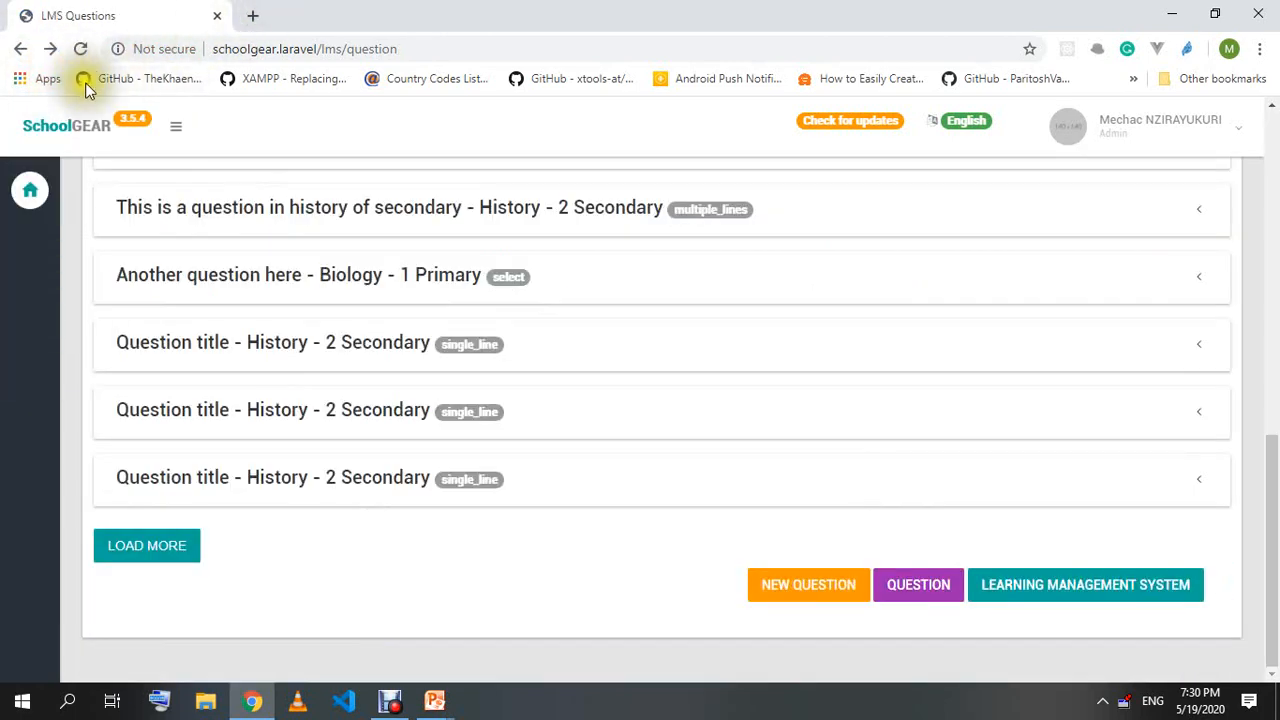
pyautogui.scroll(2, 286, 423)
pyautogui.scroll(5, 288, 400)
pyautogui.scroll(-10, 290, 436)
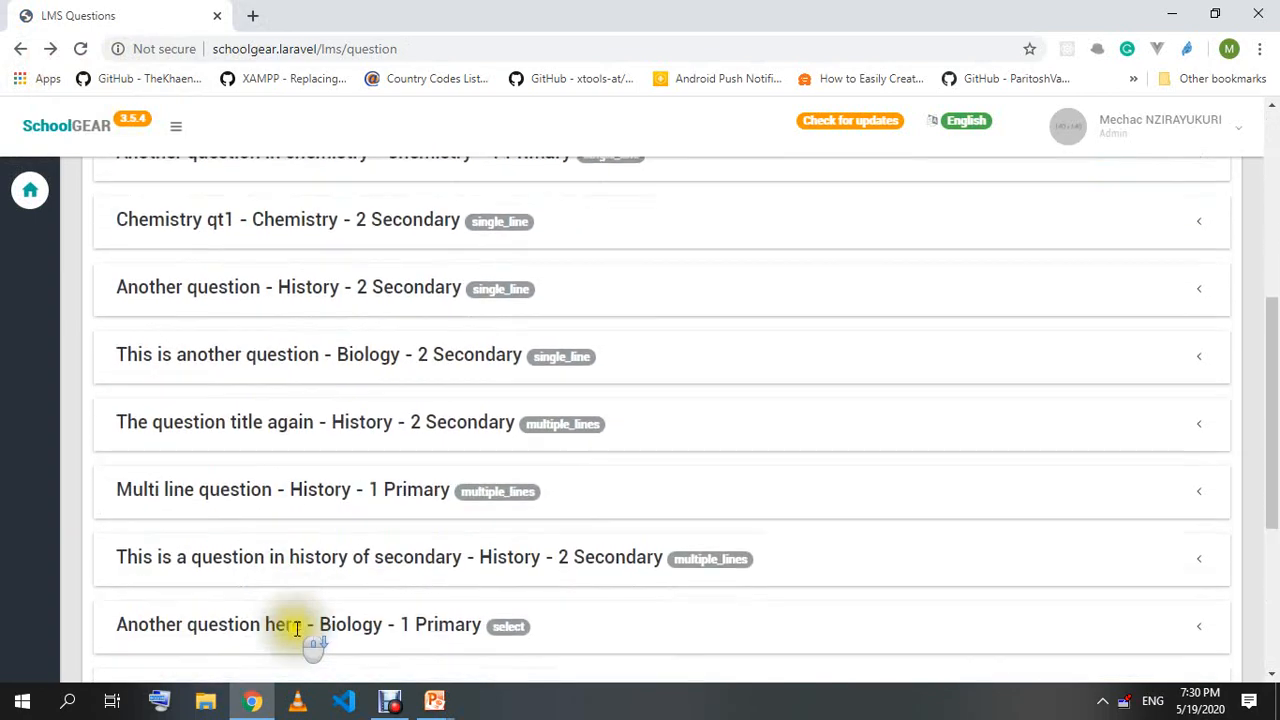
pyautogui.scroll(10, 297, 613)
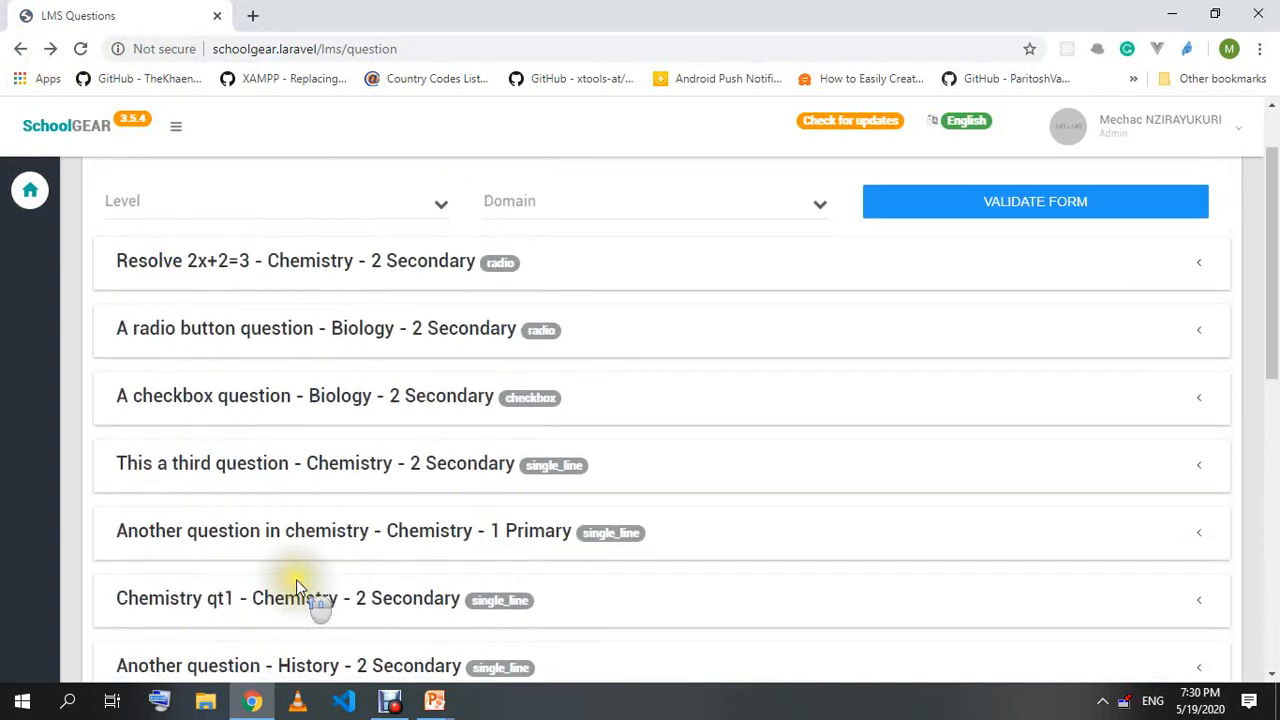
pyautogui.scroll(-10, 487, 641)
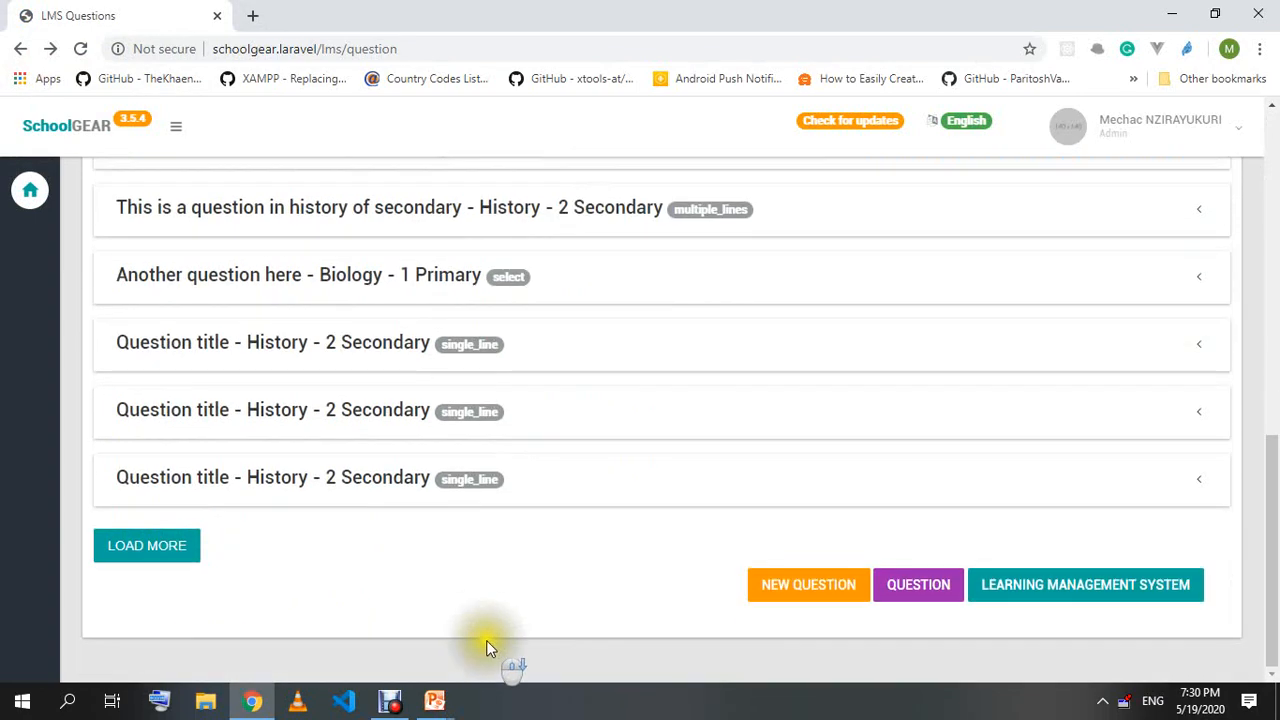
pyautogui.click(797, 591)
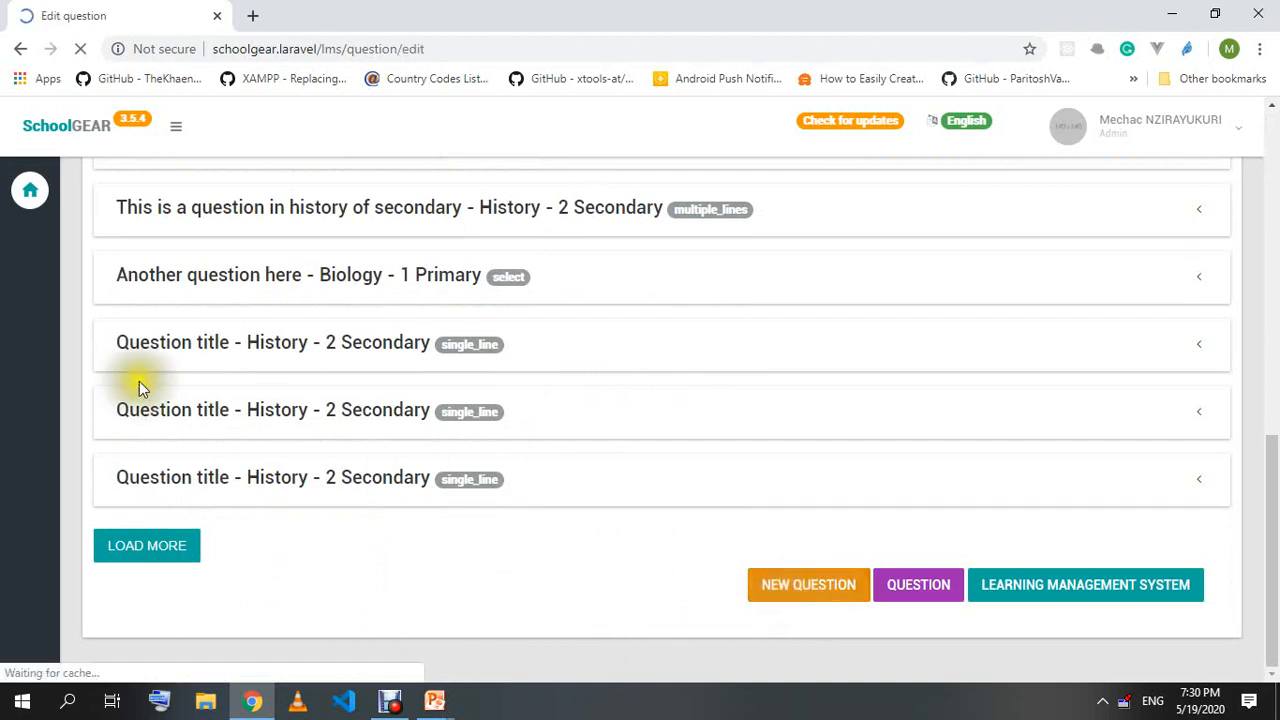
# Title the question 'x+5=10, find x' with level 2 Secondary and domain Biology.
pyautogui.click(174, 290)
pyautogui.write('x+5=10, find x')
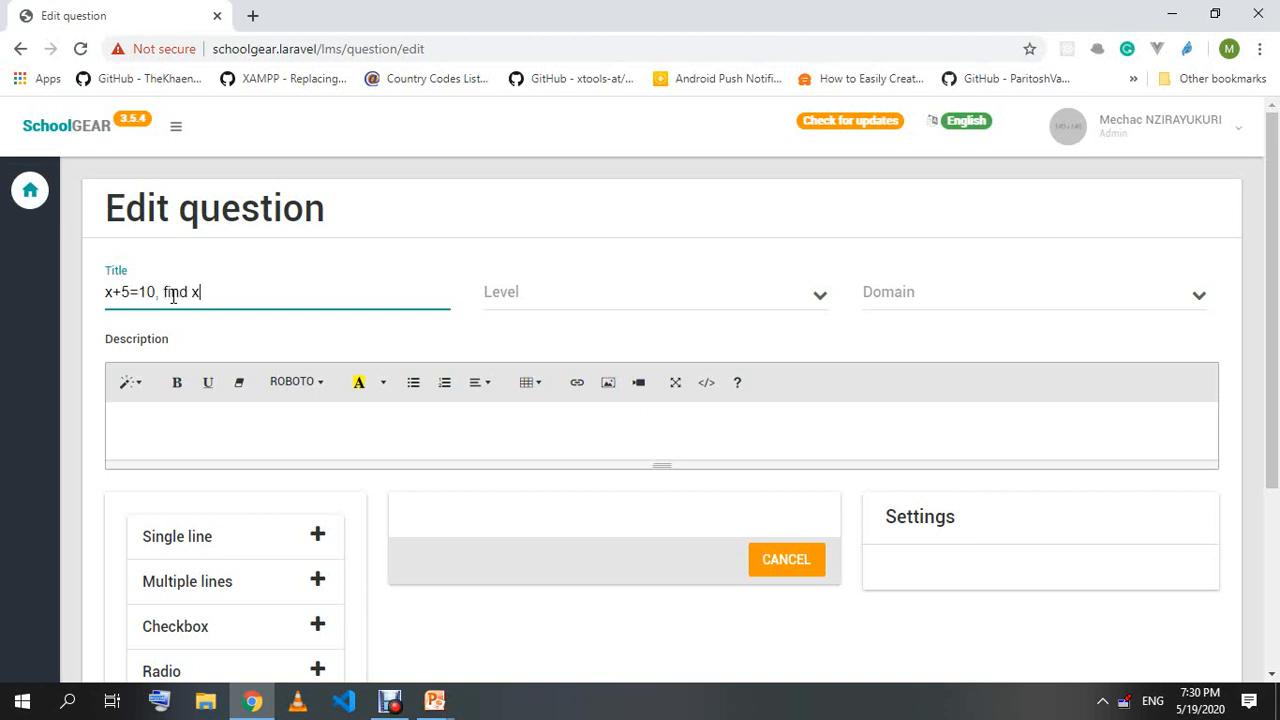
pyautogui.press('Tab')
pyautogui.click(536, 296)
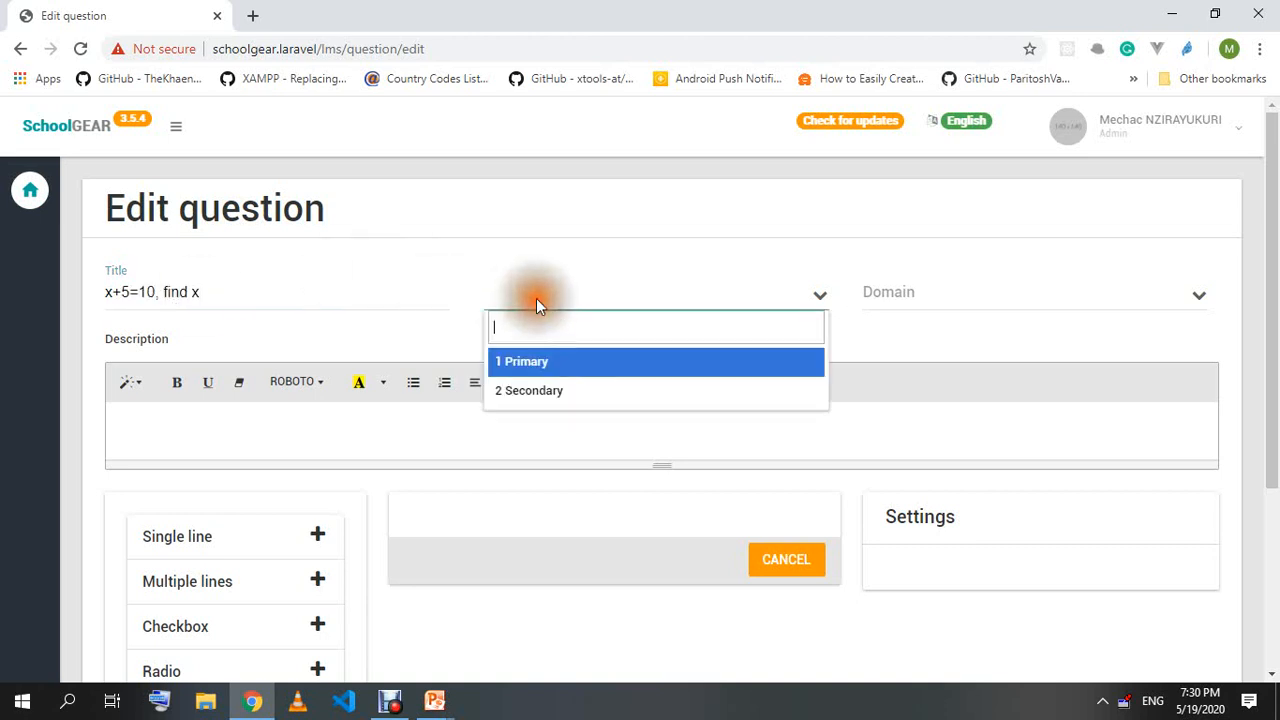
pyautogui.click(563, 396)
pyautogui.click(1043, 294)
pyautogui.click(945, 378)
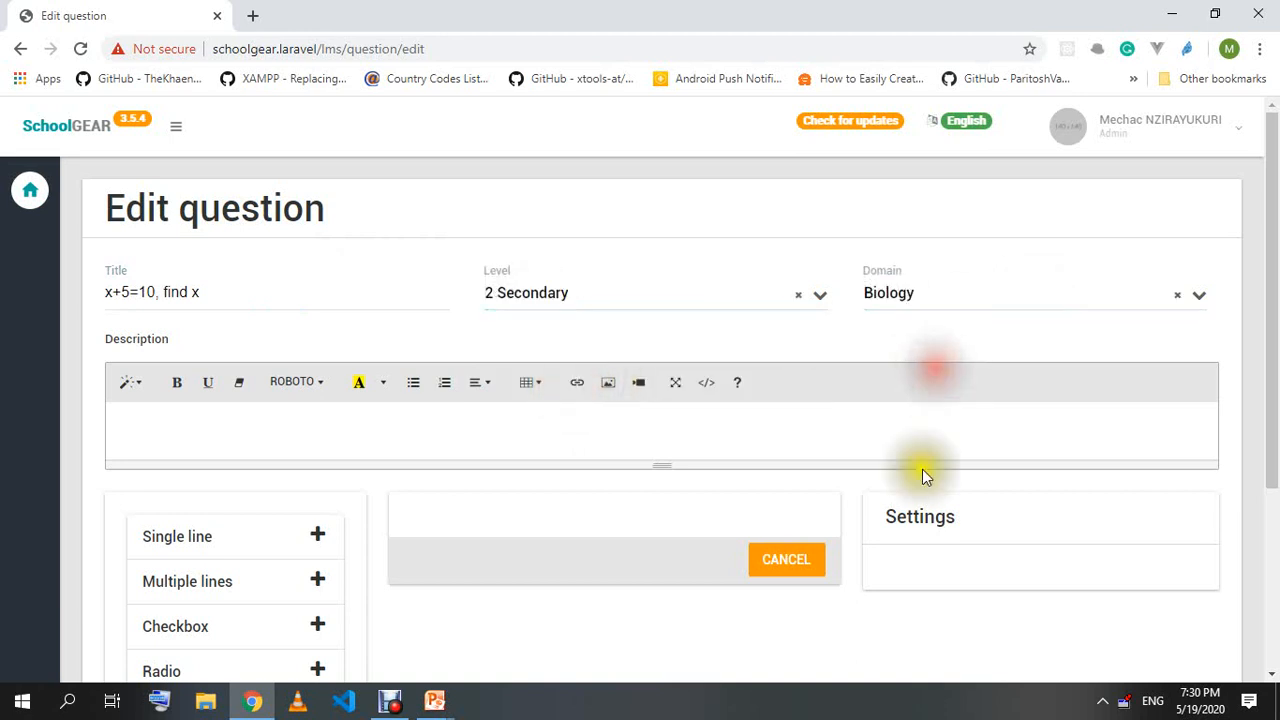
pyautogui.click(236, 434)
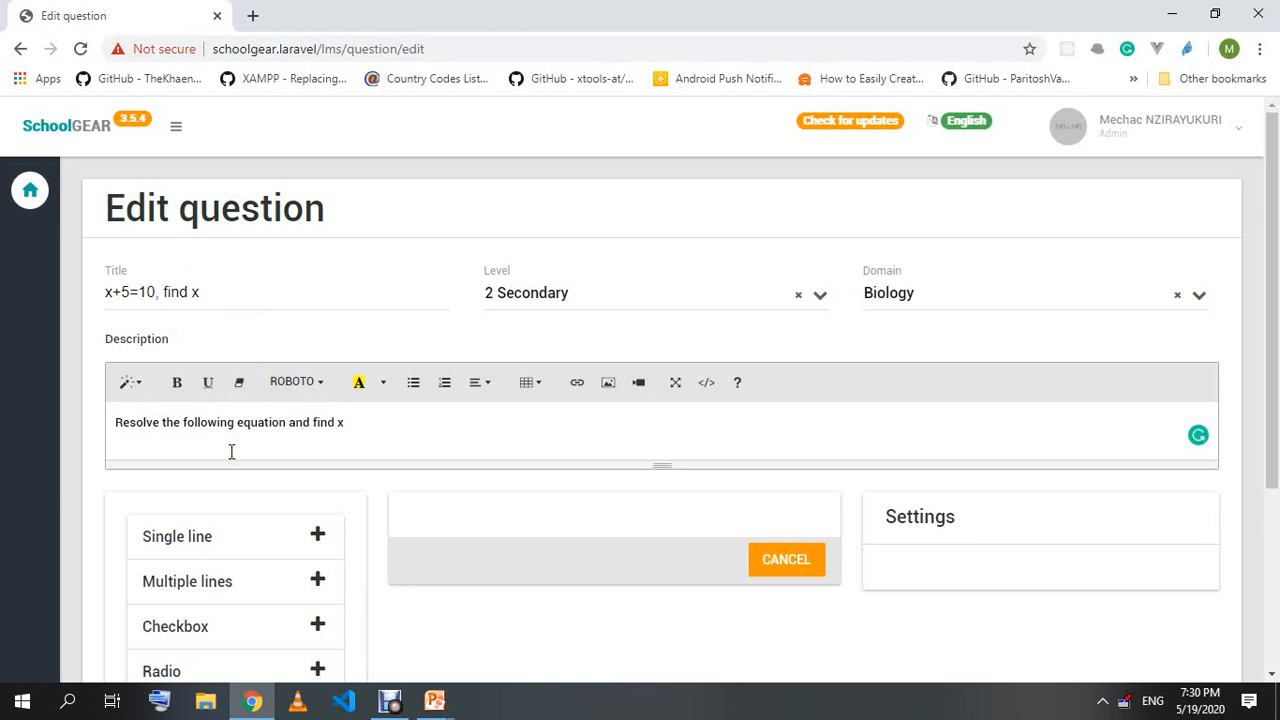
pyautogui.write(':')
pyautogui.press('Return')
pyautogui.moveTo(158, 293); pyautogui.dragTo(86, 290)
pyautogui.hotkey('ctrl', 'c')
pyautogui.click(180, 455)
pyautogui.hotkey('ctrl', 'v')
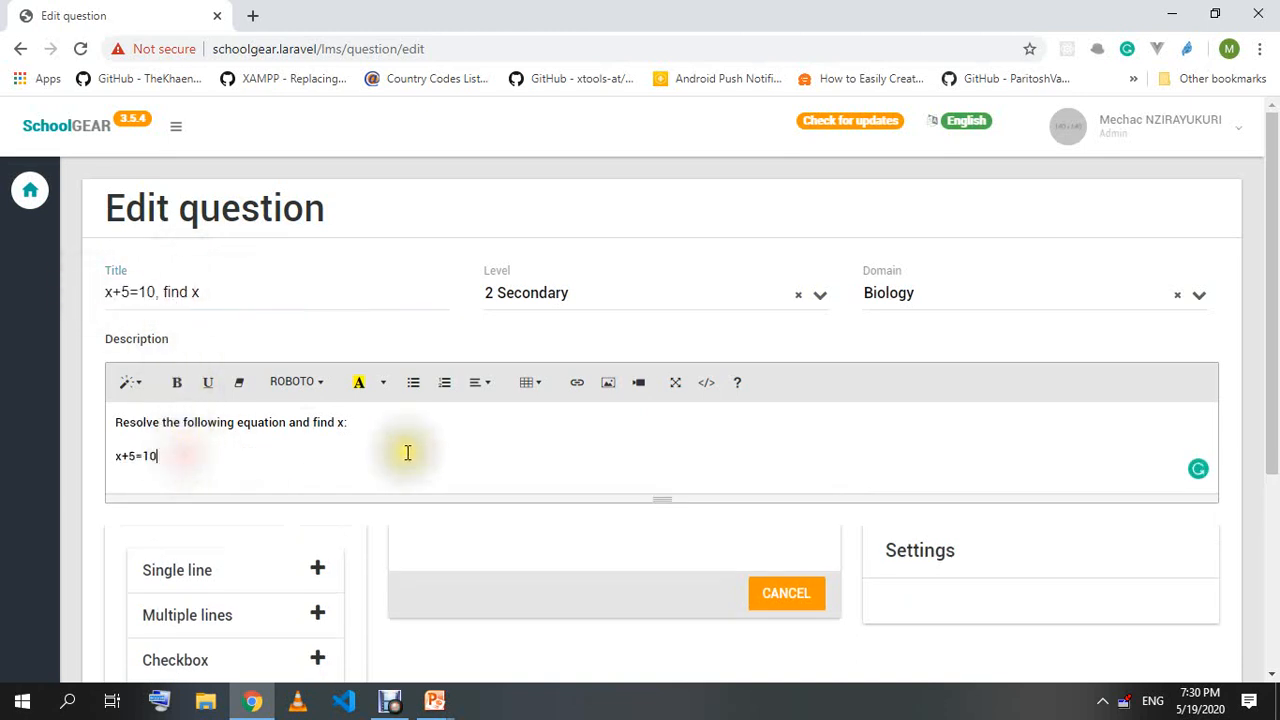
pyautogui.scroll(-2, 407, 453)
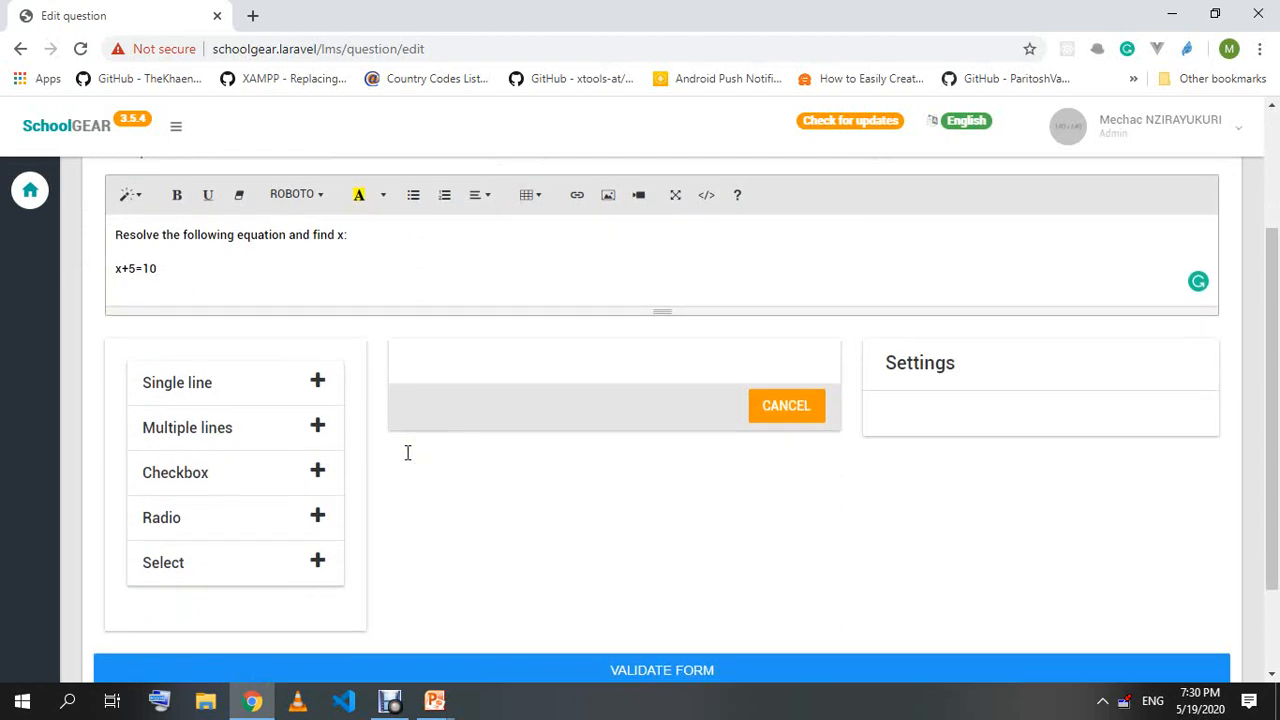
pyautogui.scroll(1, 382, 381)
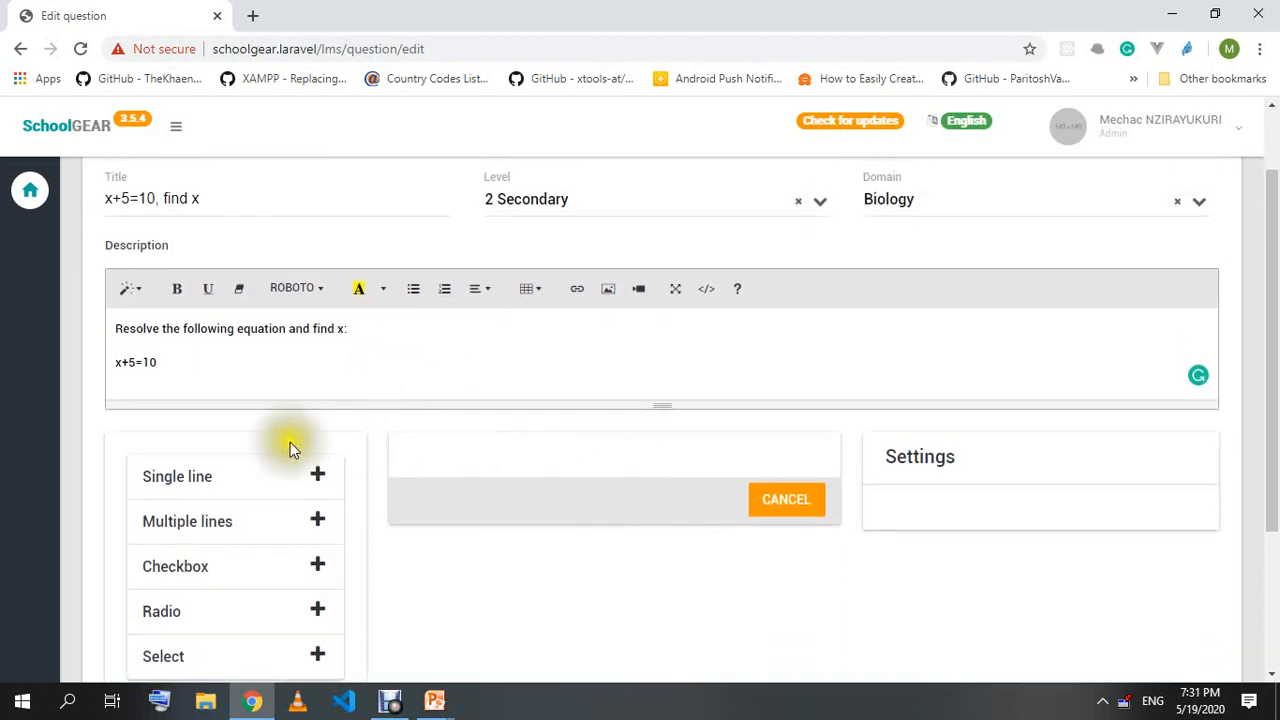
pyautogui.scroll(-1, 176, 450)
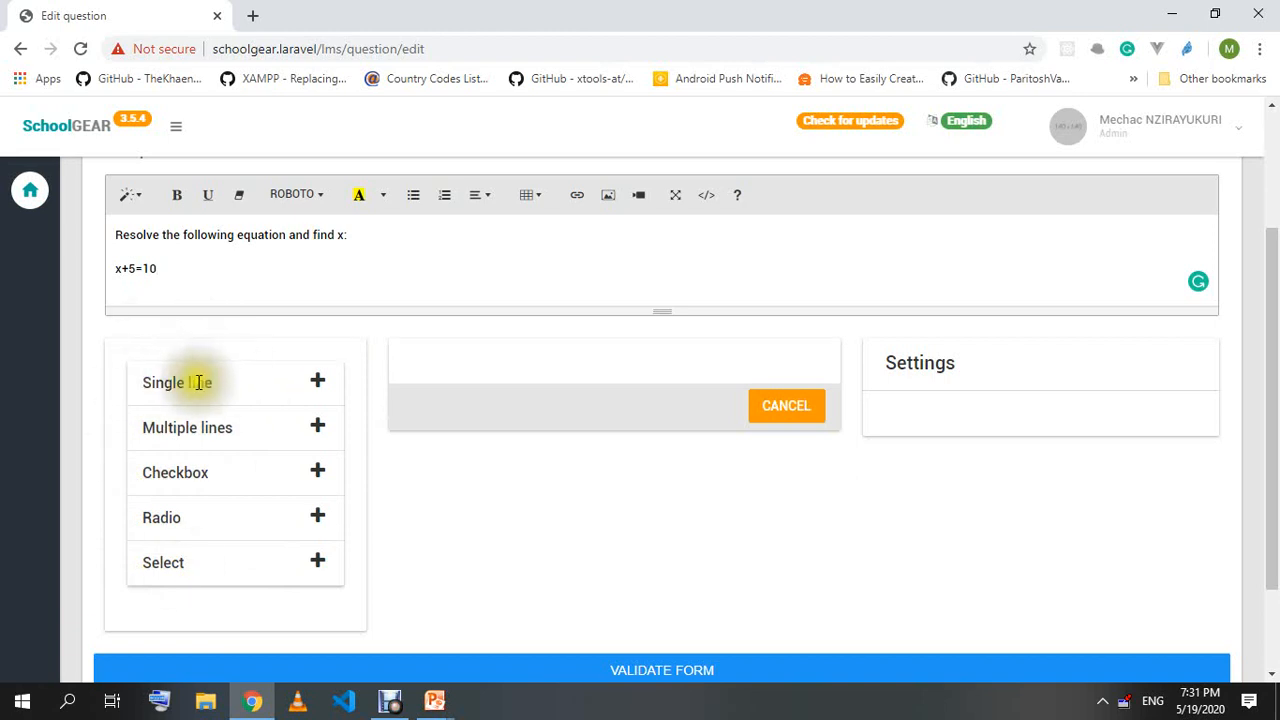
# Add a single-line answer field whose correct answer is 2.
pyautogui.click(320, 383)
pyautogui.click(459, 390)
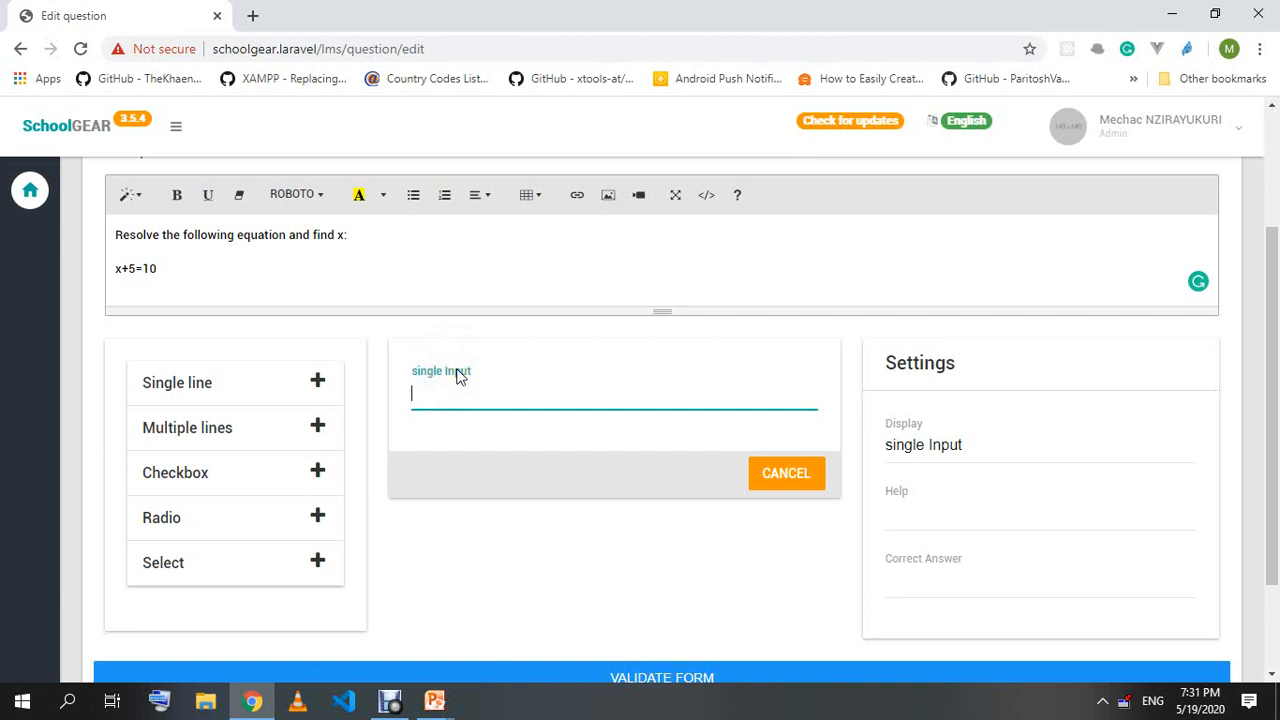
pyautogui.click(458, 373)
pyautogui.scroll(-1, 465, 414)
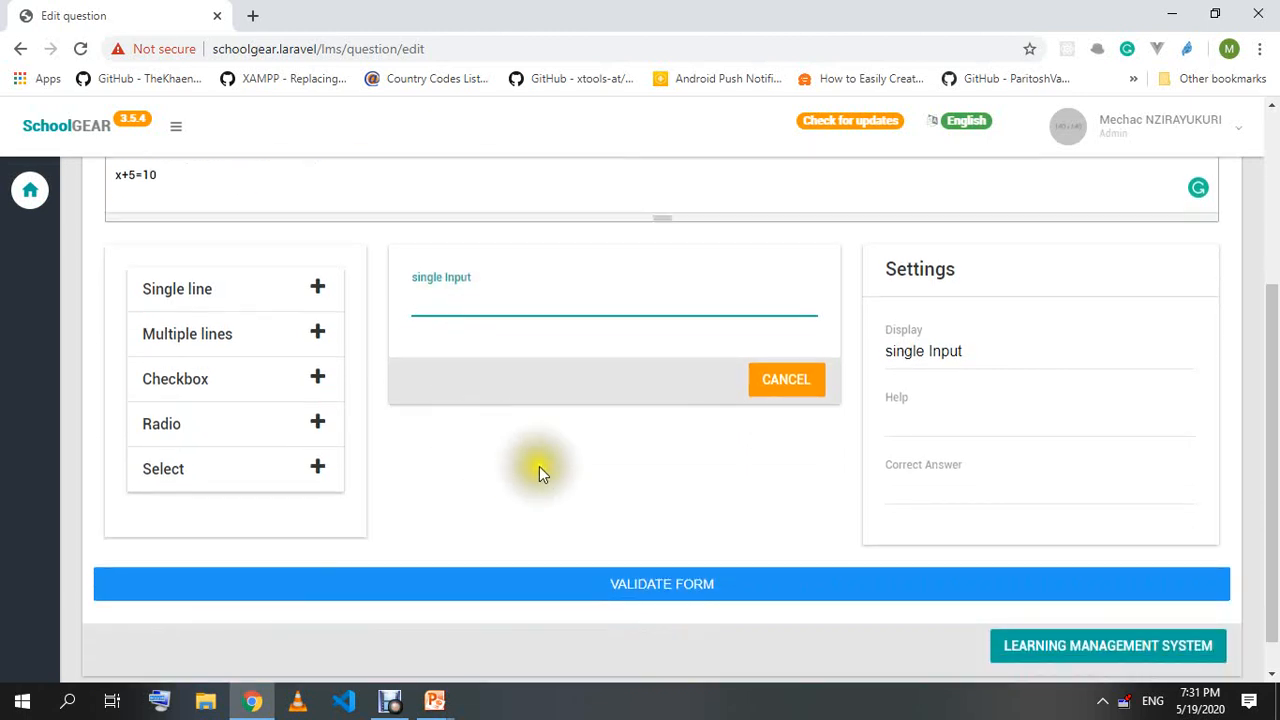
pyautogui.click(912, 495)
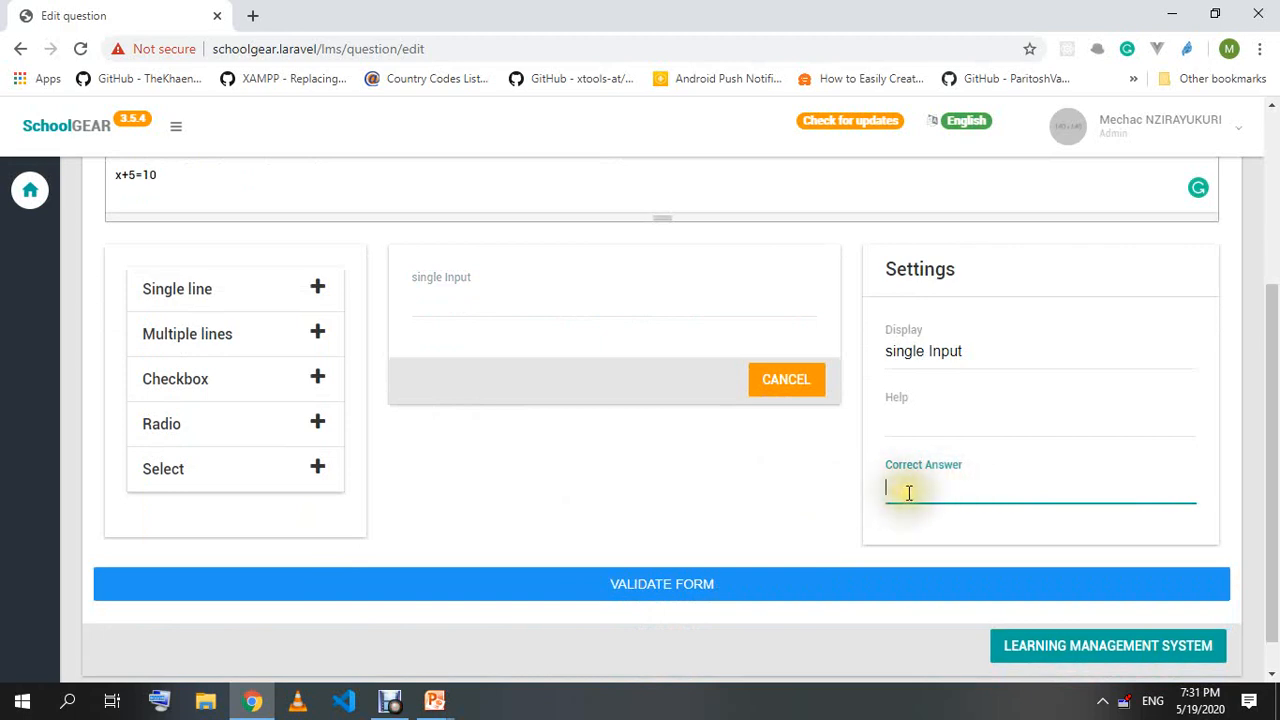
pyautogui.scroll(1, 725, 489)
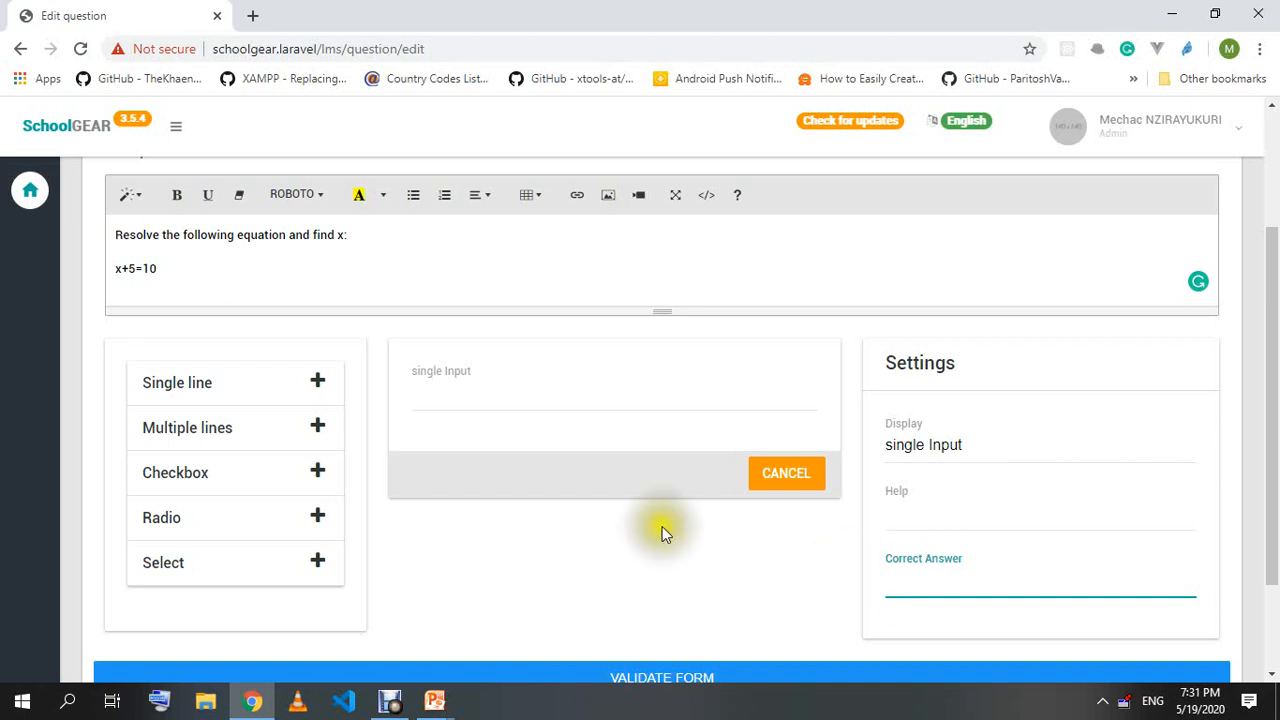
pyautogui.click(117, 268)
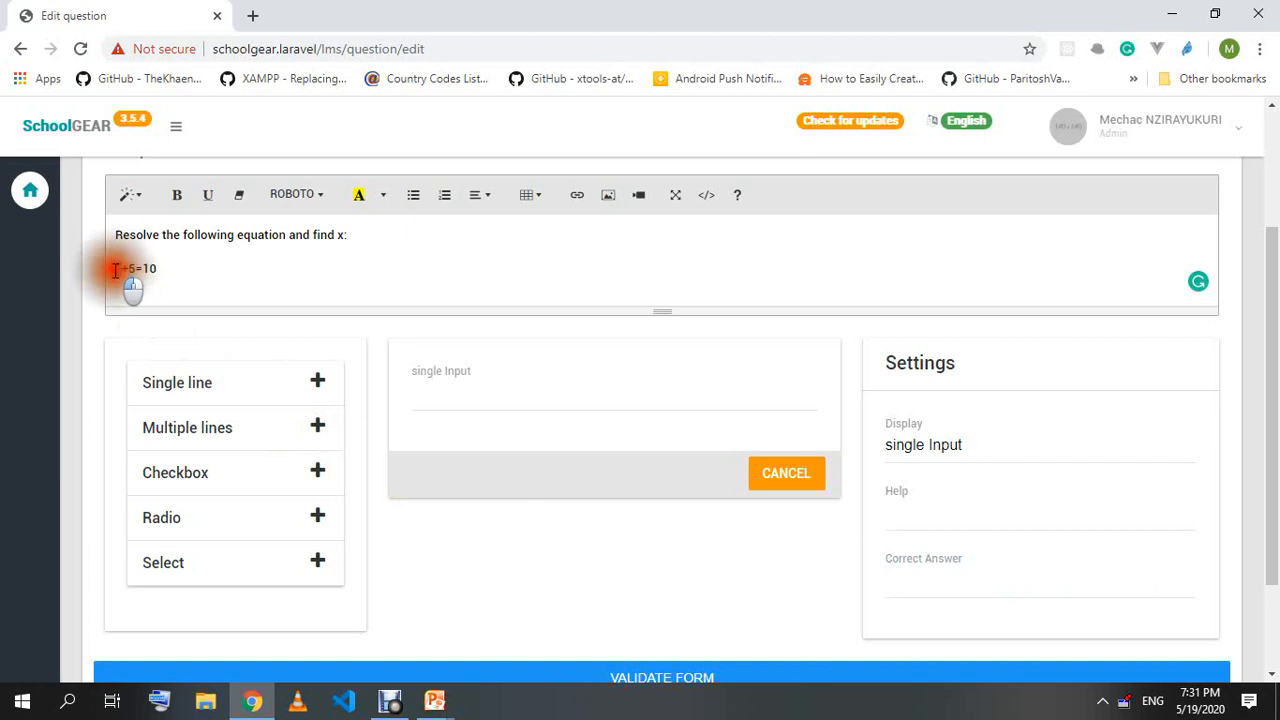
pyautogui.scroll(-2, 840, 490)
pyautogui.click(918, 490)
pyautogui.write('2')
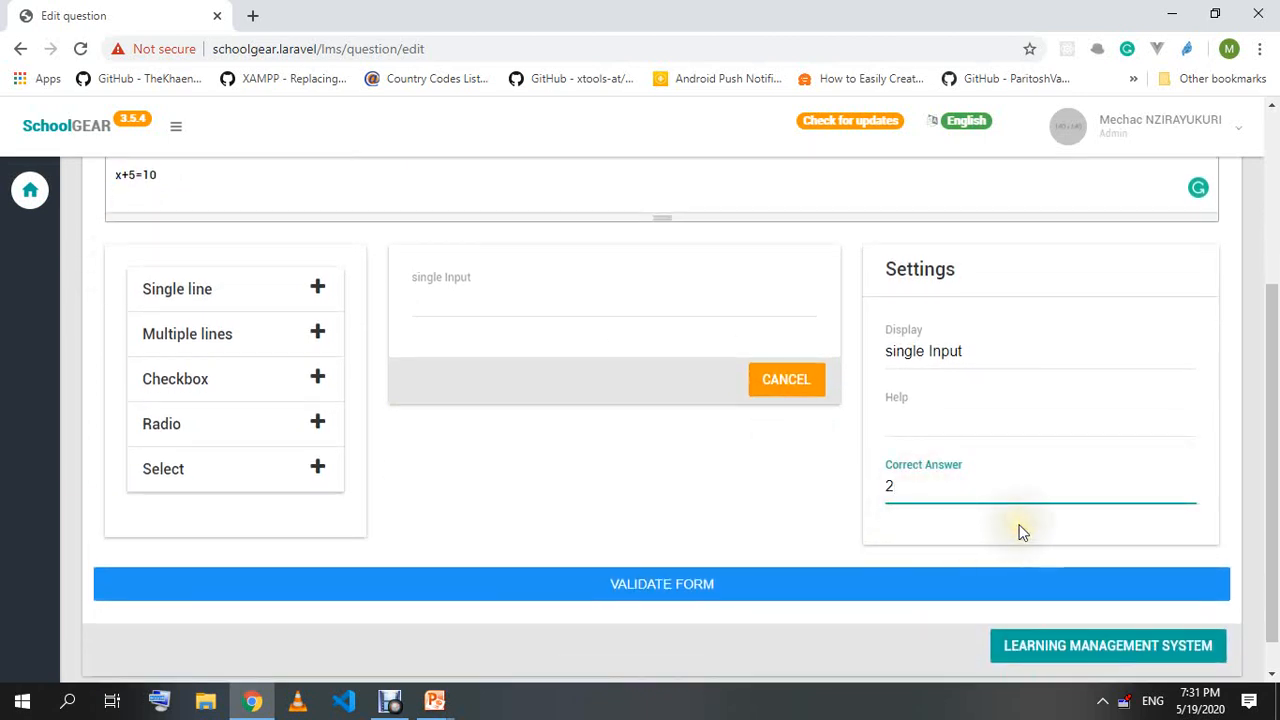
# Select the answer field's display label text in Settings for editing.
pyautogui.click(976, 354)
pyautogui.moveTo(977, 350); pyautogui.dragTo(871, 349)
pyautogui.scroll(1, 925, 387)
pyautogui.click(438, 372)
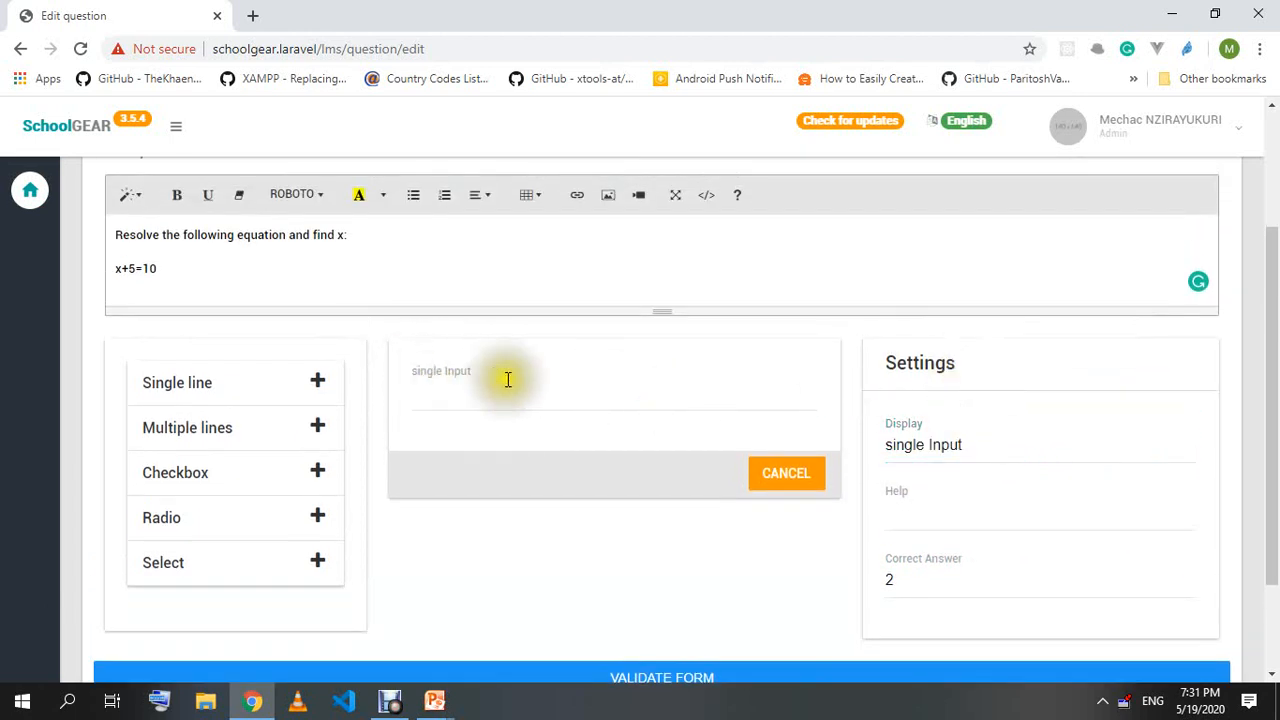
# Replace the answer field's label 'single Input' with 'Type your answer in the text box'.
pyautogui.click(980, 444)
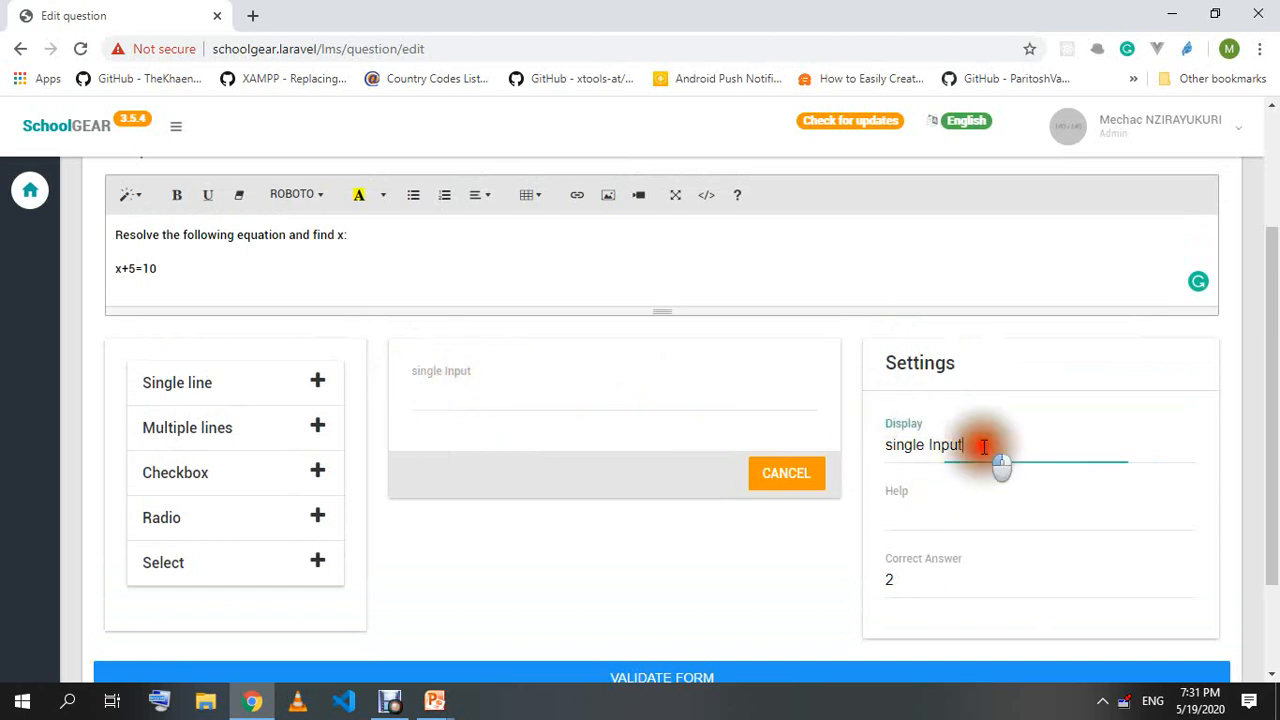
pyautogui.click(427, 392)
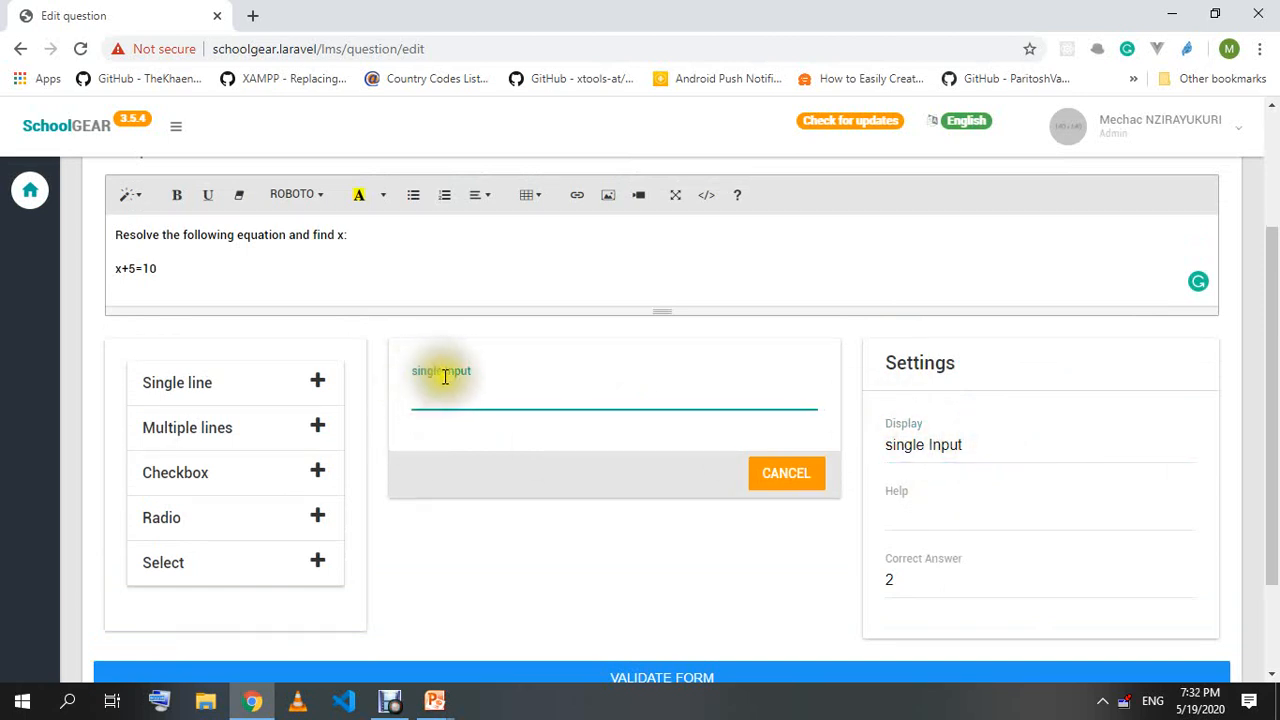
pyautogui.moveTo(945, 444); pyautogui.dragTo(866, 442)
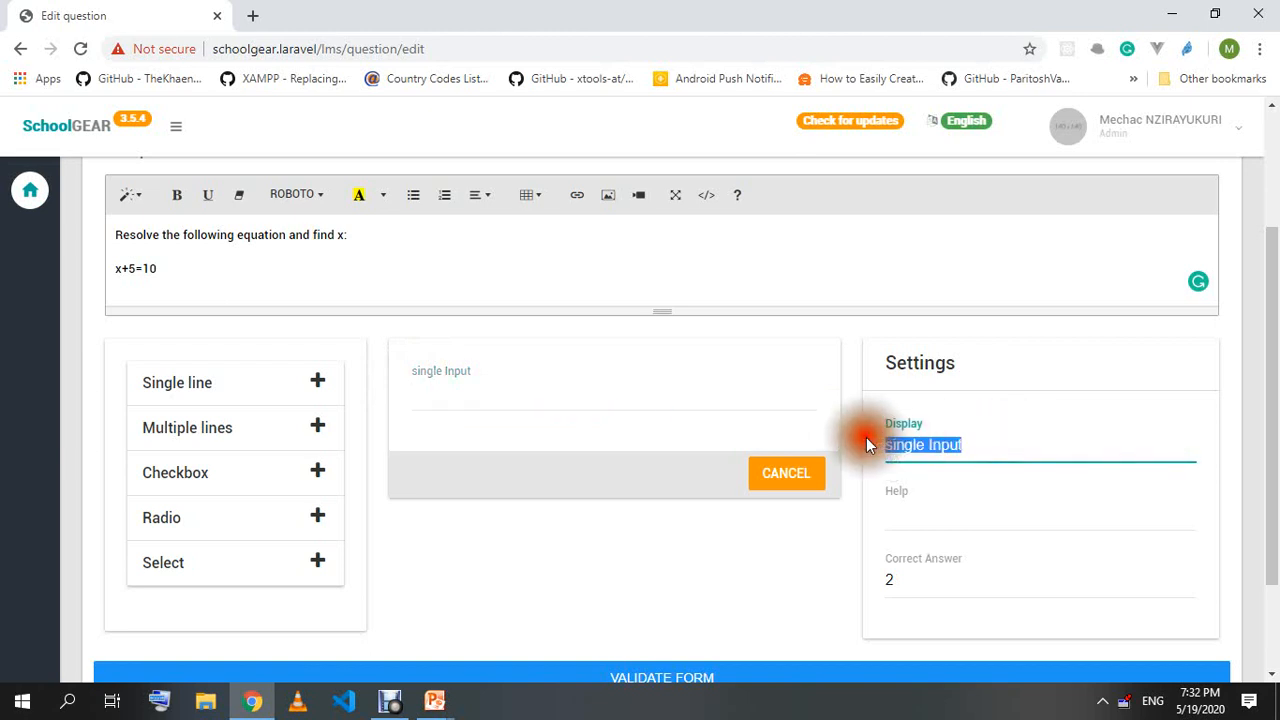
pyautogui.write('Type your answer in th')
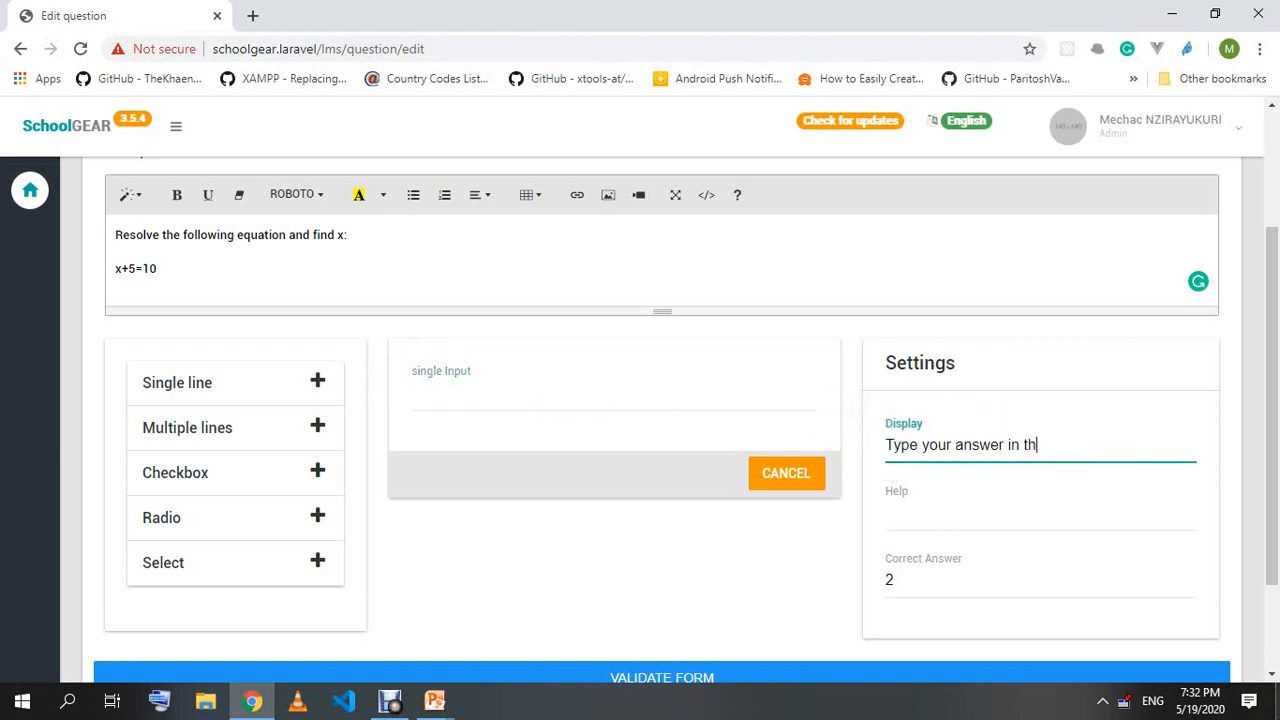
pyautogui.write('e text box')
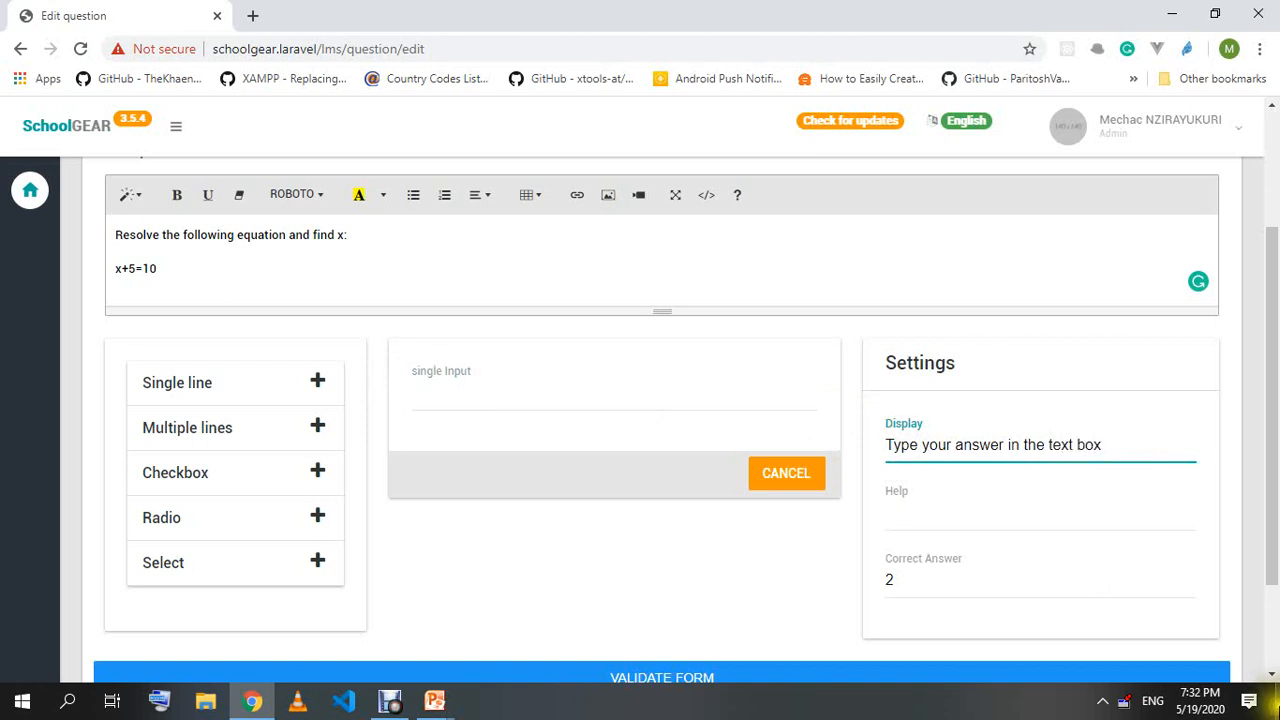
pyautogui.click(470, 484)
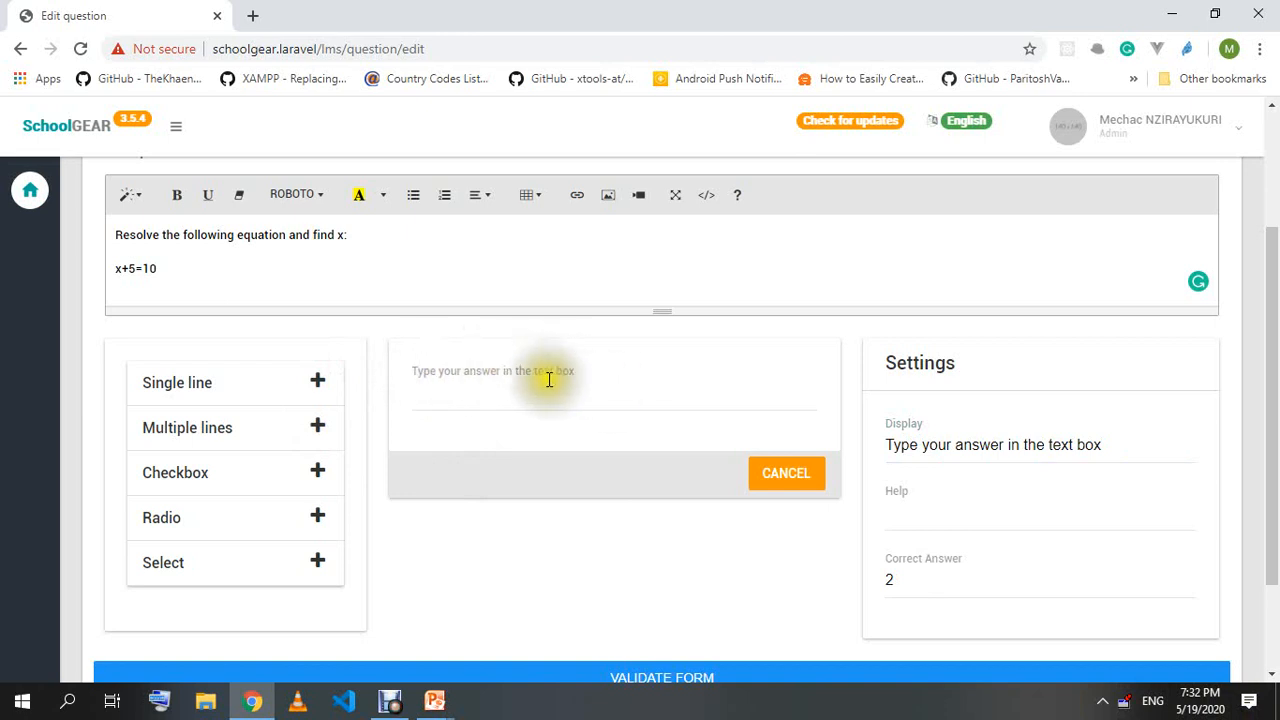
# Add the help hint 'The answer will be a digit not in words' under the answer field.
pyautogui.click(920, 512)
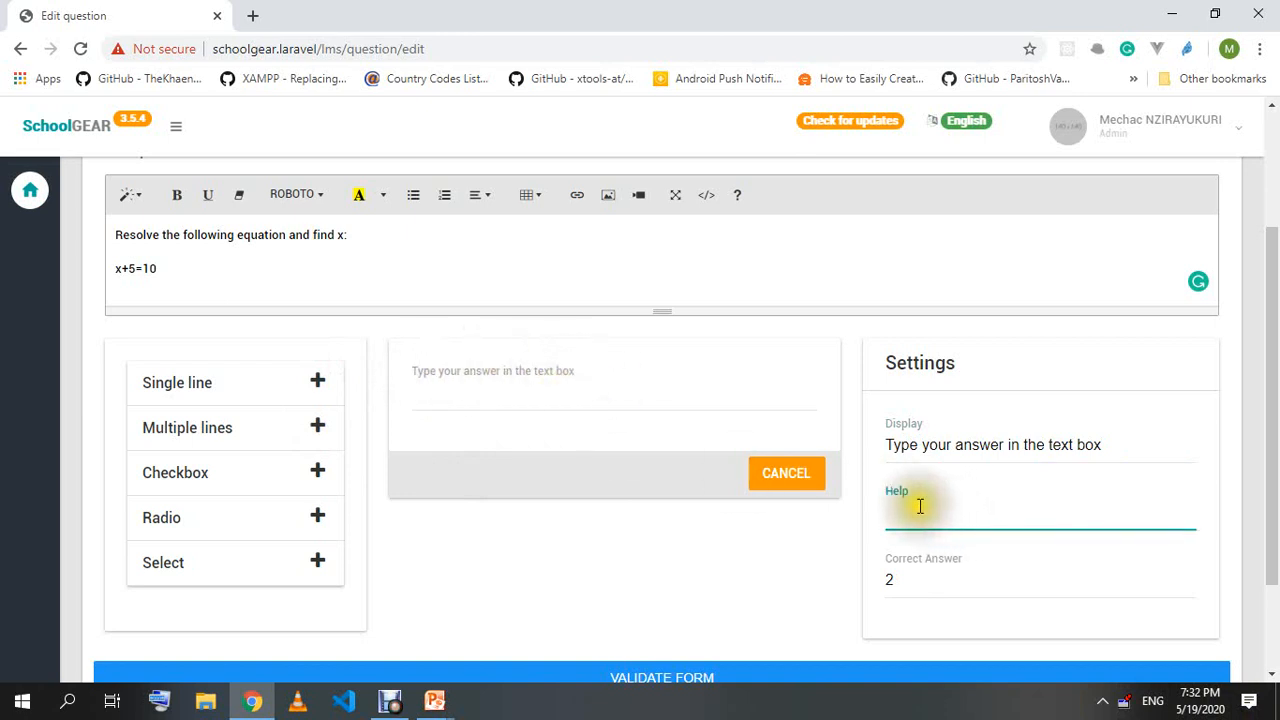
pyautogui.write('The answer will be a digit not in wor')
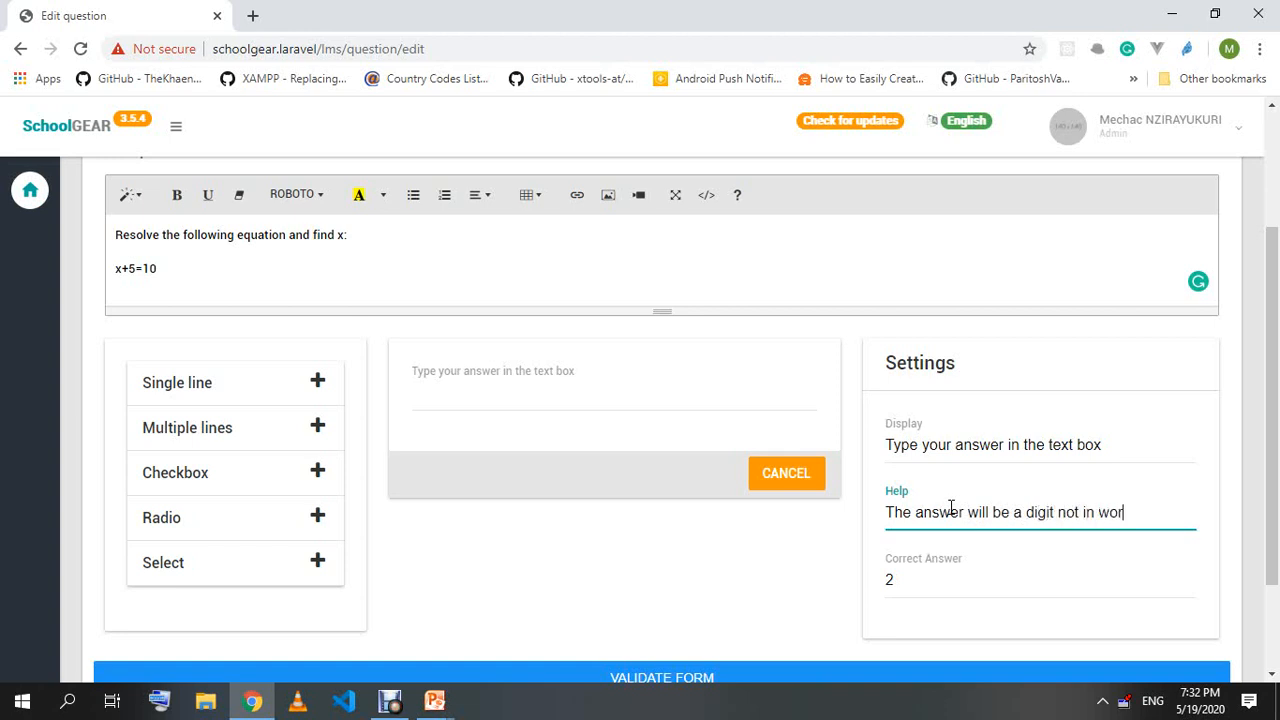
pyautogui.click(800, 576)
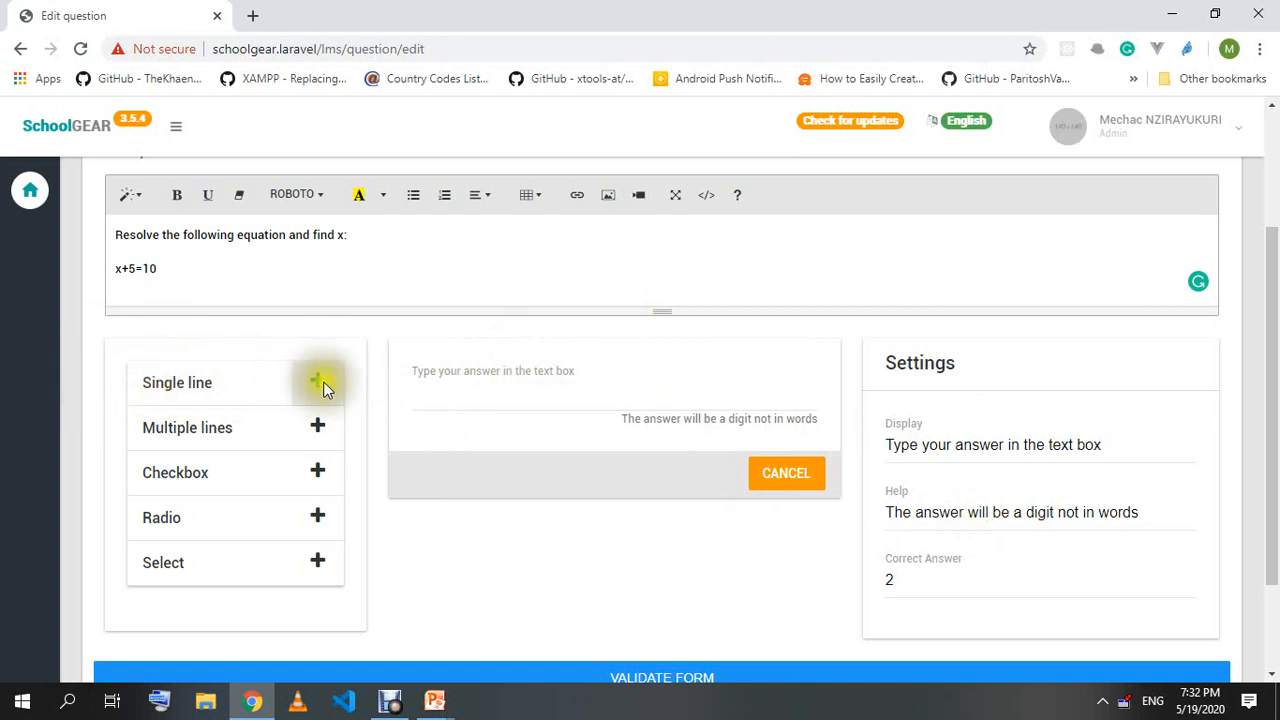
pyautogui.scroll(-2, 600, 410)
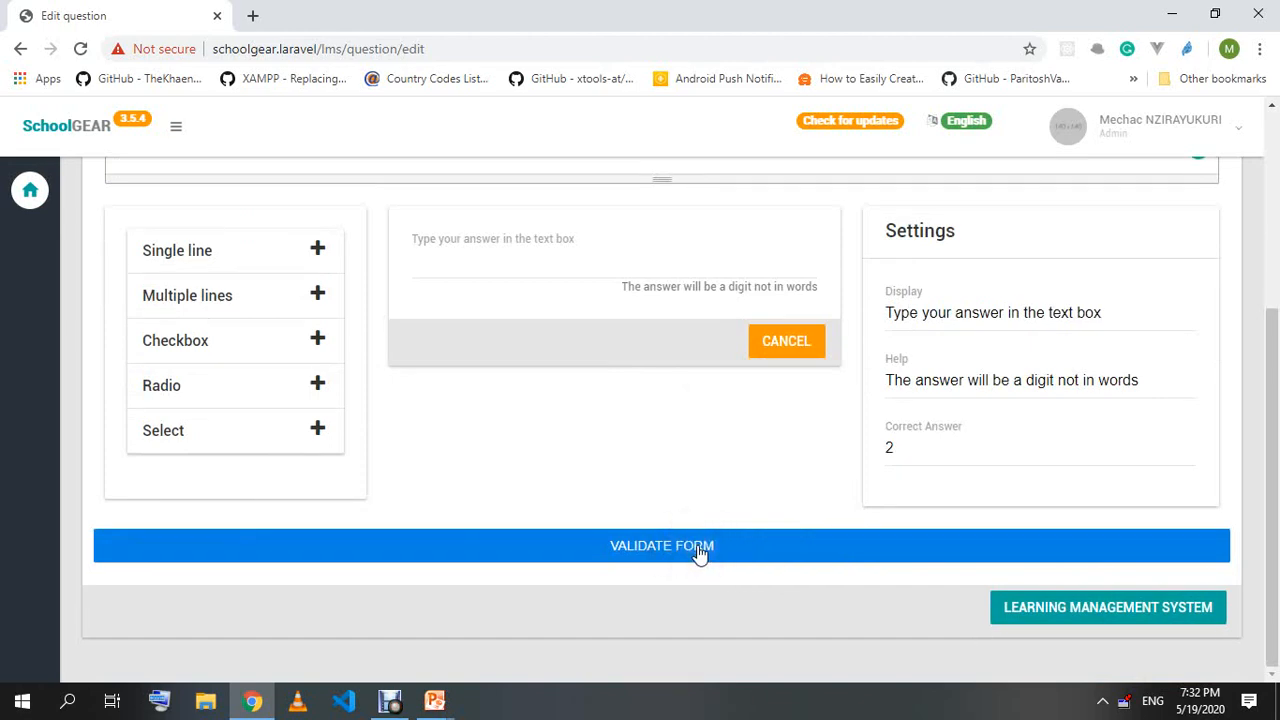
# Validate the form to save the x+5=10 question and check the success confirmation.
pyautogui.click(700, 553)
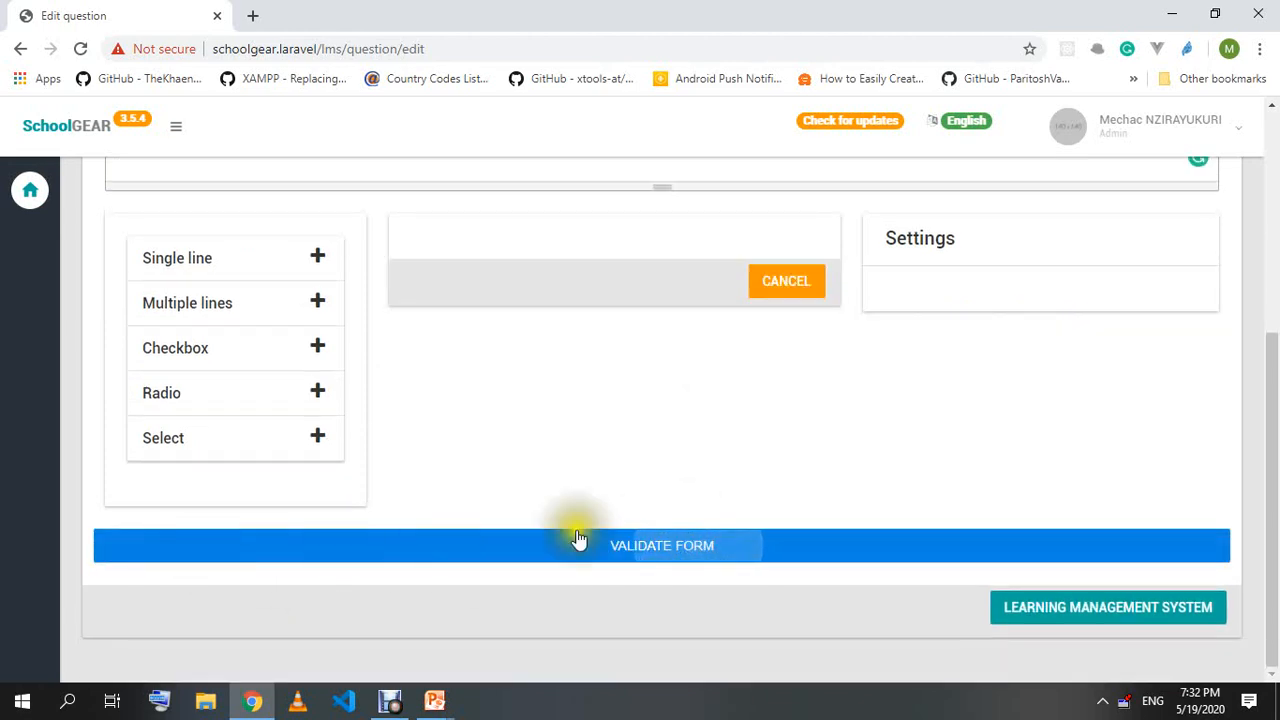
pyautogui.scroll(4, 653, 530)
pyautogui.moveTo(109, 206); pyautogui.dragTo(503, 209)
pyautogui.click(517, 205)
# Clear the leftover description text, then bring up the browser's page history.
pyautogui.click(193, 566)
pyautogui.click(233, 540)
pyautogui.hotkey('ctrl', 'a')
pyautogui.press('BackSpace')
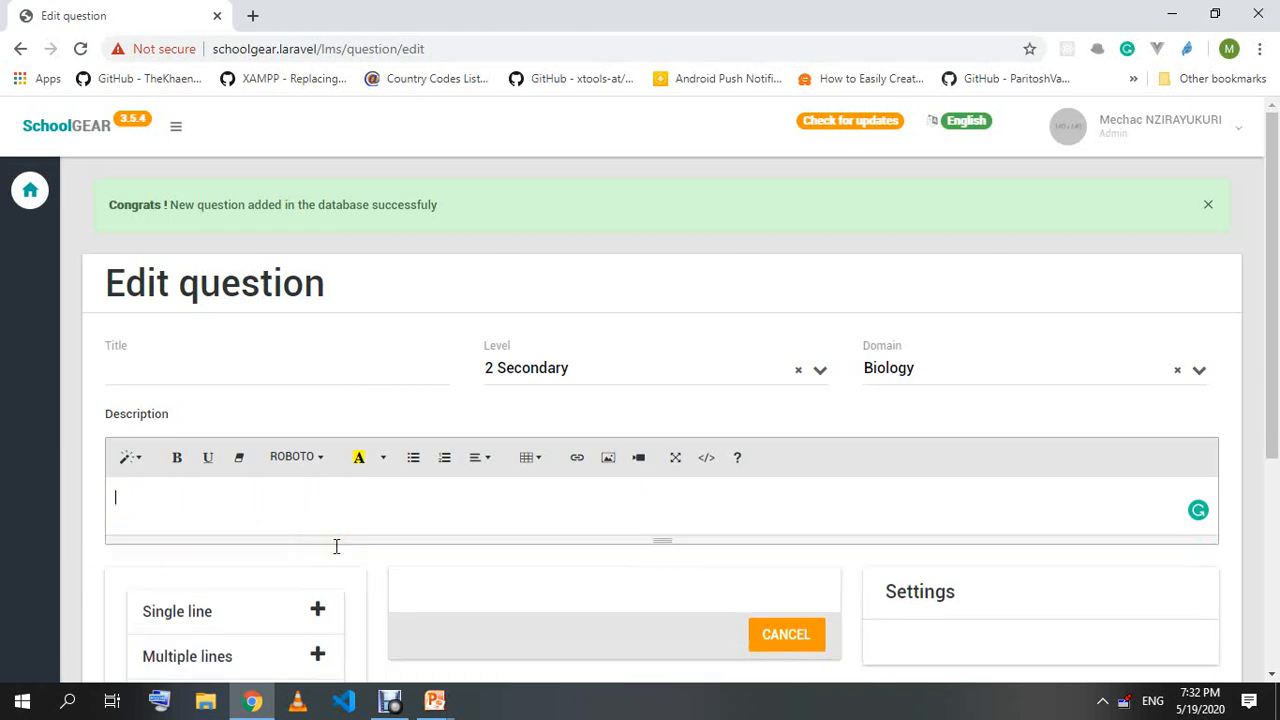
pyautogui.scroll(-3, 480, 472)
pyautogui.scroll(3, 482, 472)
pyautogui.click(435, 484)
pyautogui.scroll(-3, 480, 500)
pyautogui.rightClick(17, 55)
# Return to the main page, confirm x+5=10 in the Questions list, and start a new question.
pyautogui.click(40, 97)
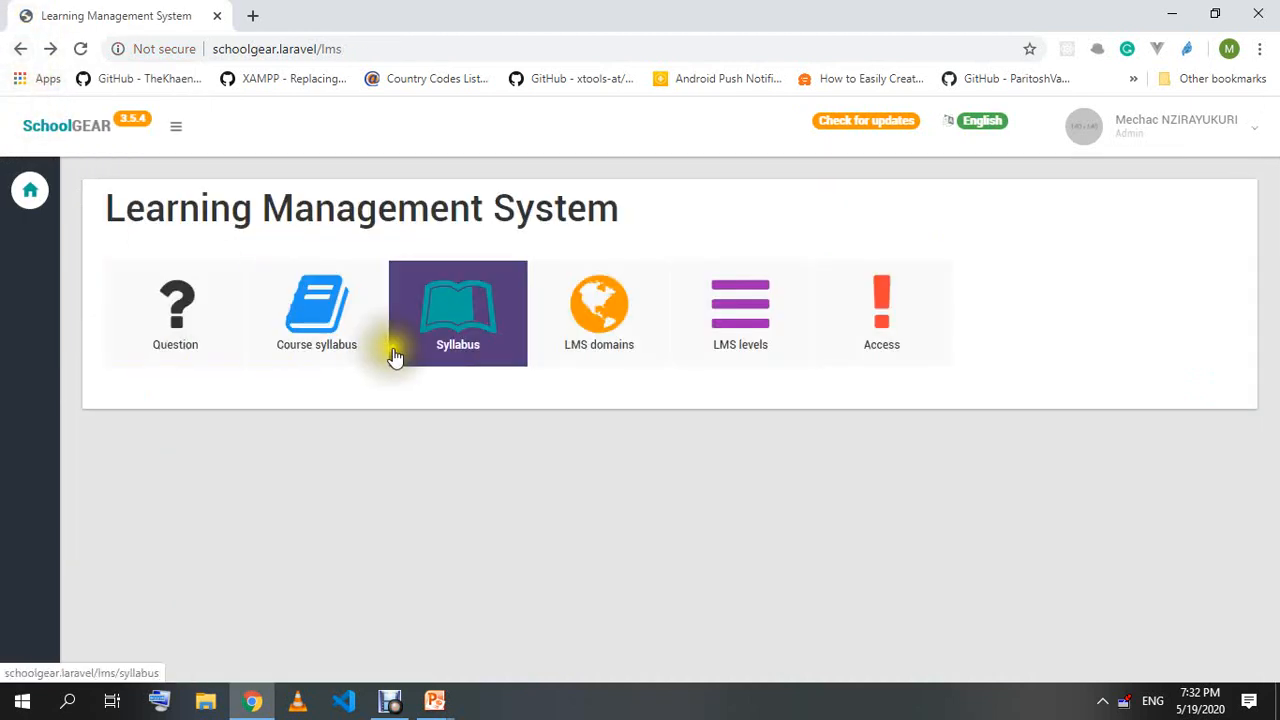
pyautogui.click(191, 322)
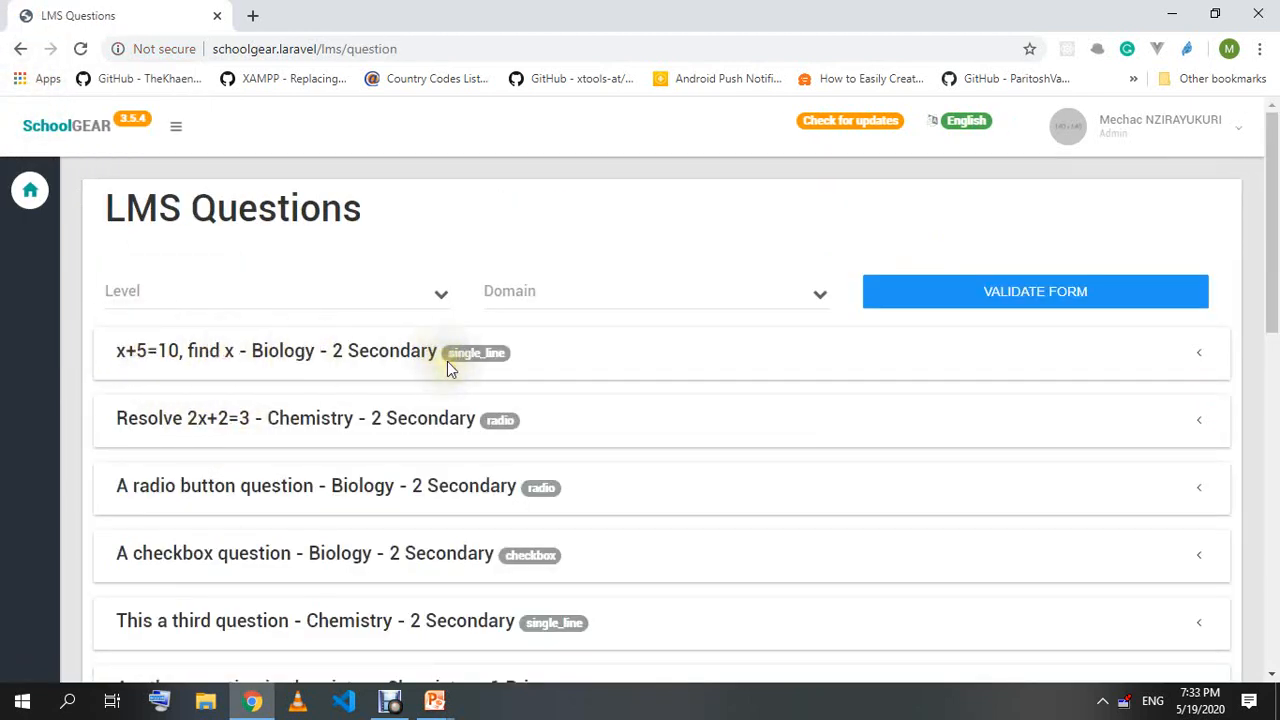
pyautogui.scroll(-10, 460, 362)
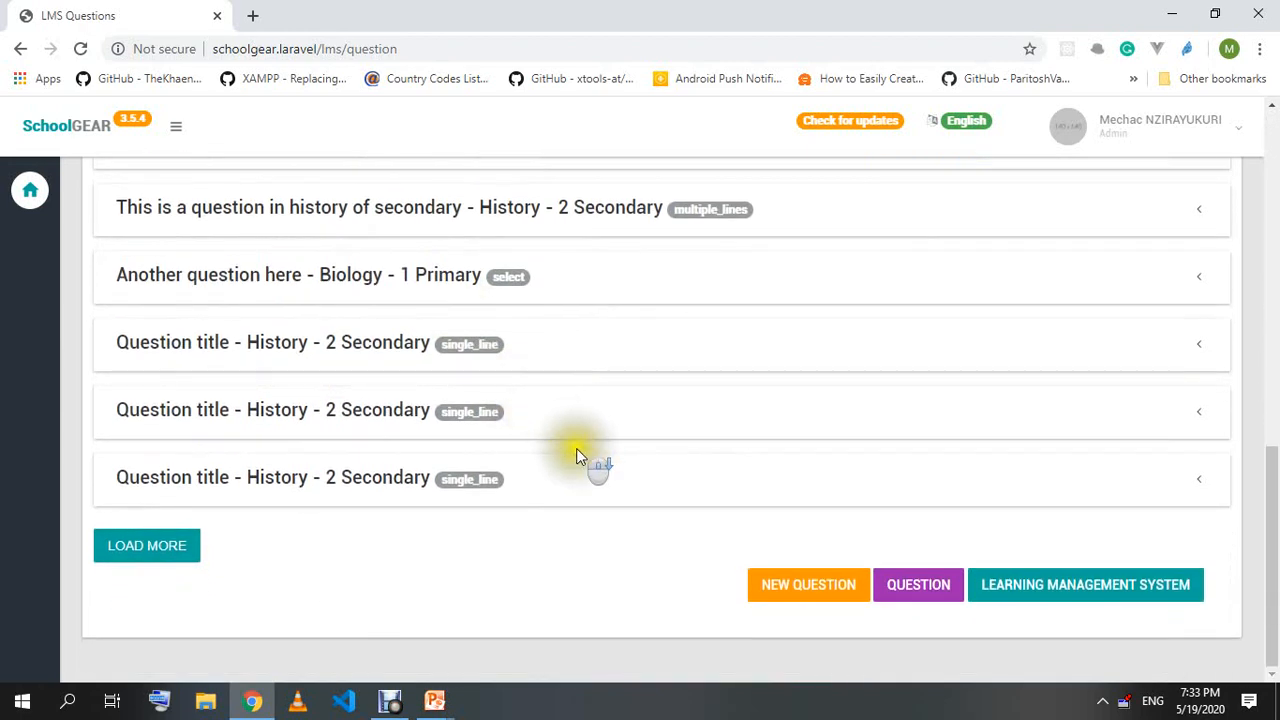
pyautogui.click(810, 585)
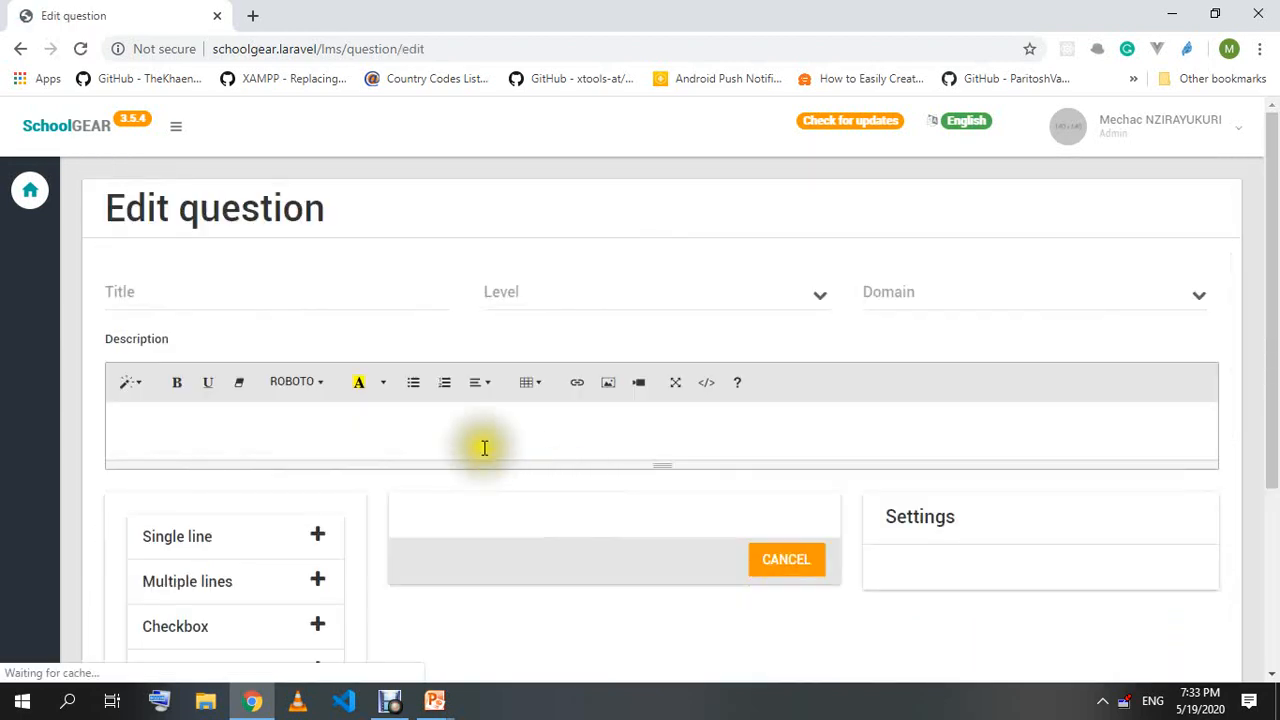
pyautogui.scroll(-3, 418, 455)
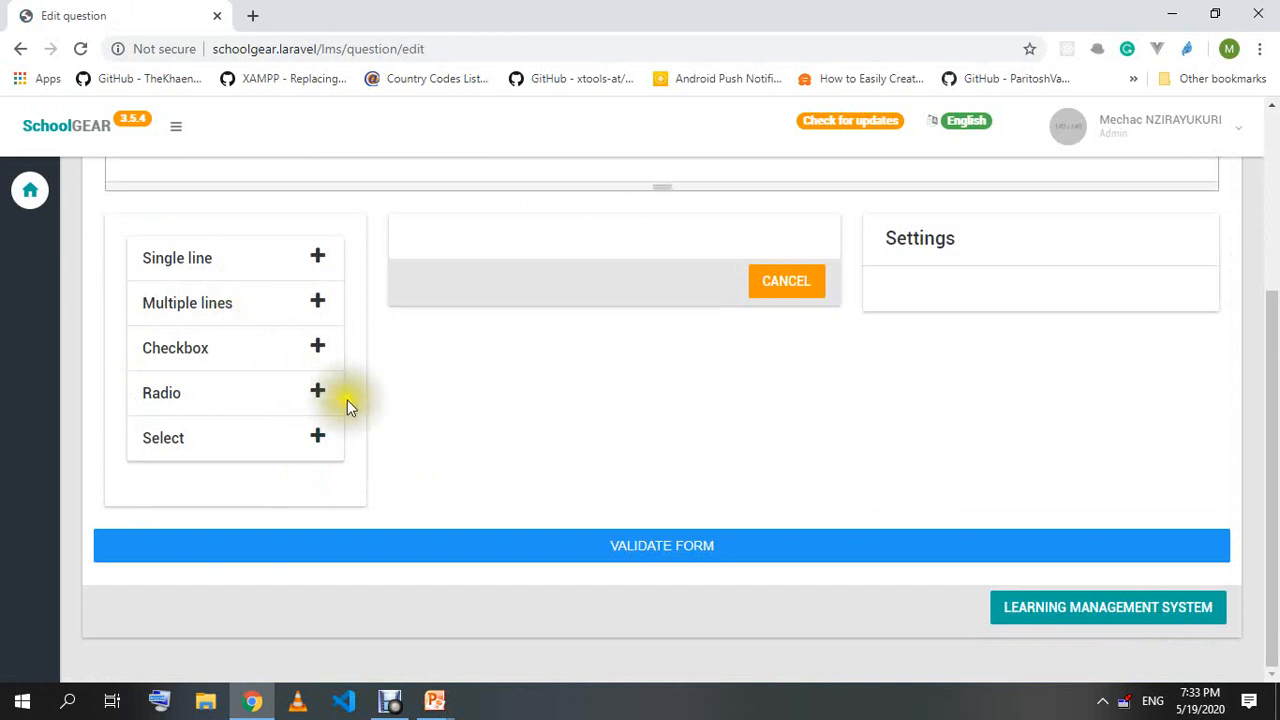
pyautogui.scroll(2, 338, 420)
pyautogui.scroll(1, 343, 444)
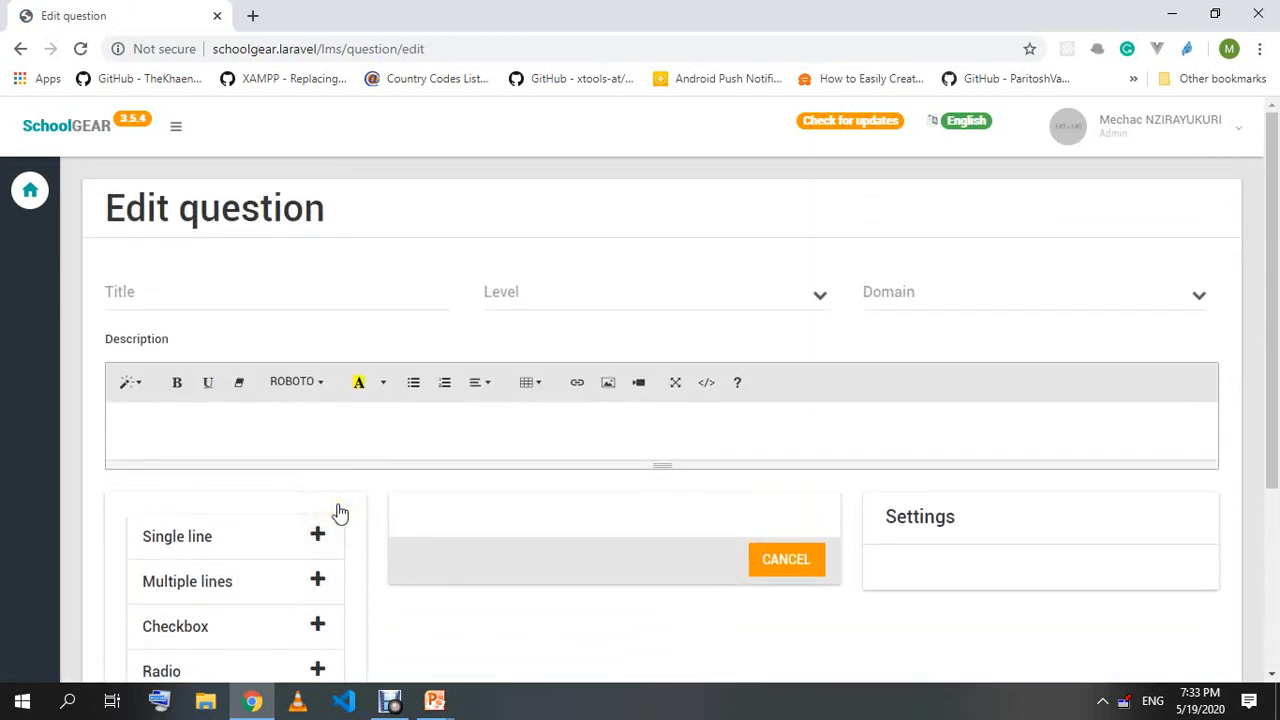
# Title the question 'Give the meaning of the colors of our country flag', level 2 Secondary, domain Biology.
pyautogui.click(212, 289)
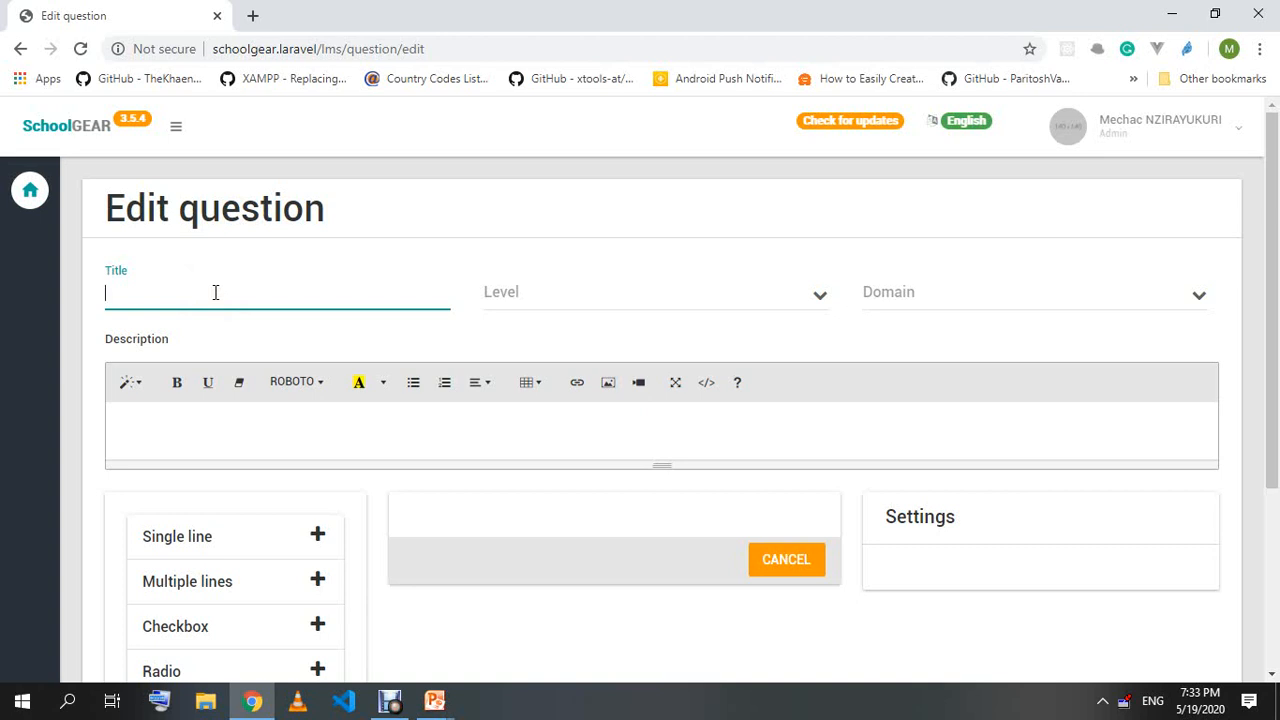
pyautogui.write('Give the meaning of')
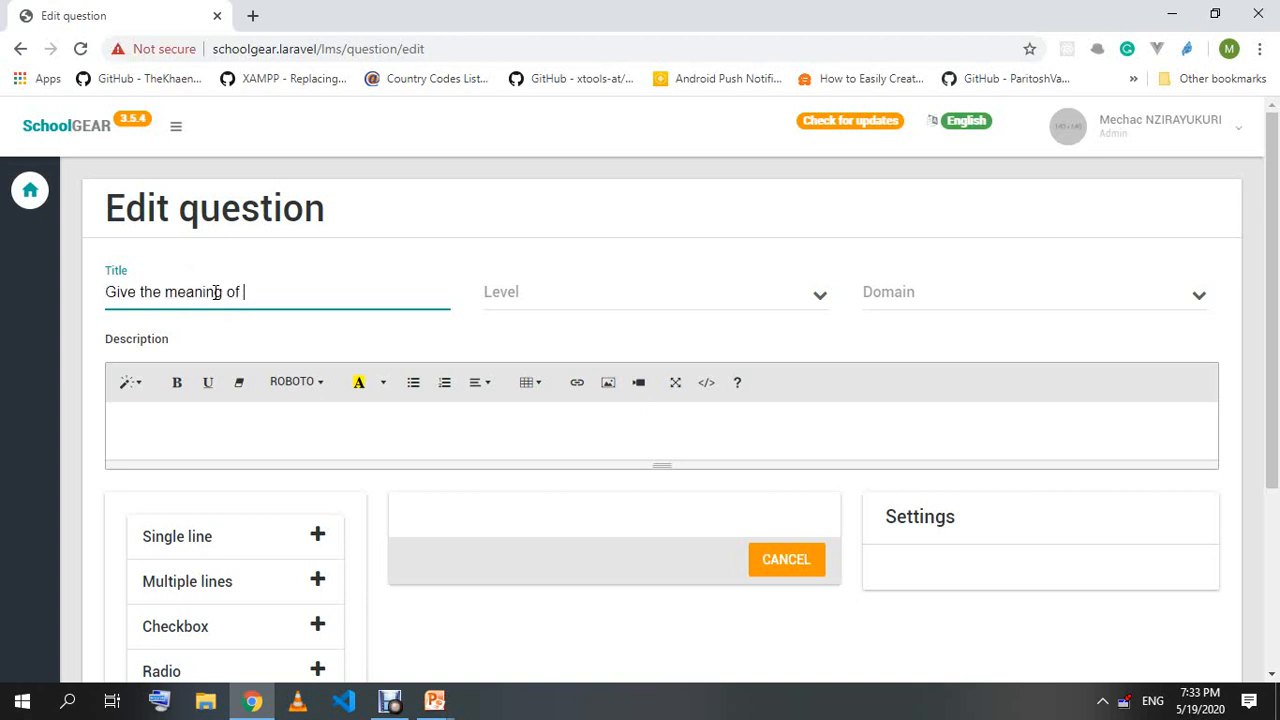
pyautogui.write(' the colors of our country flag')
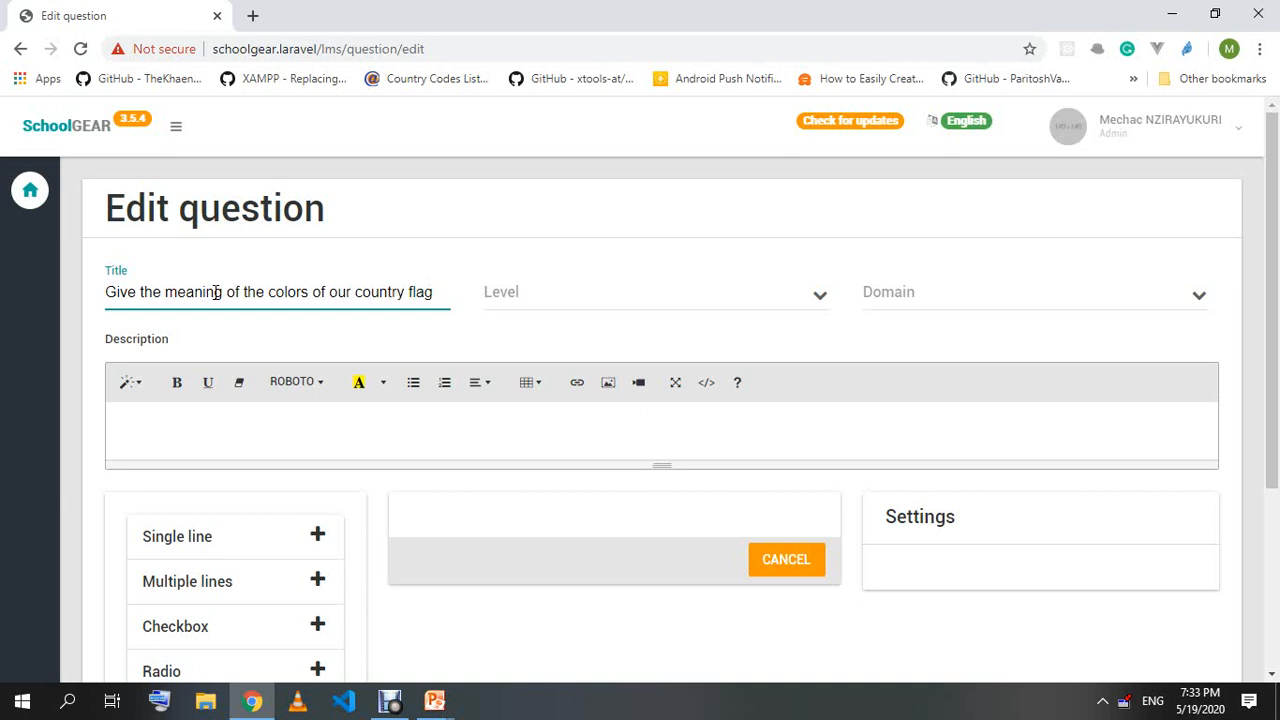
pyautogui.click(665, 292)
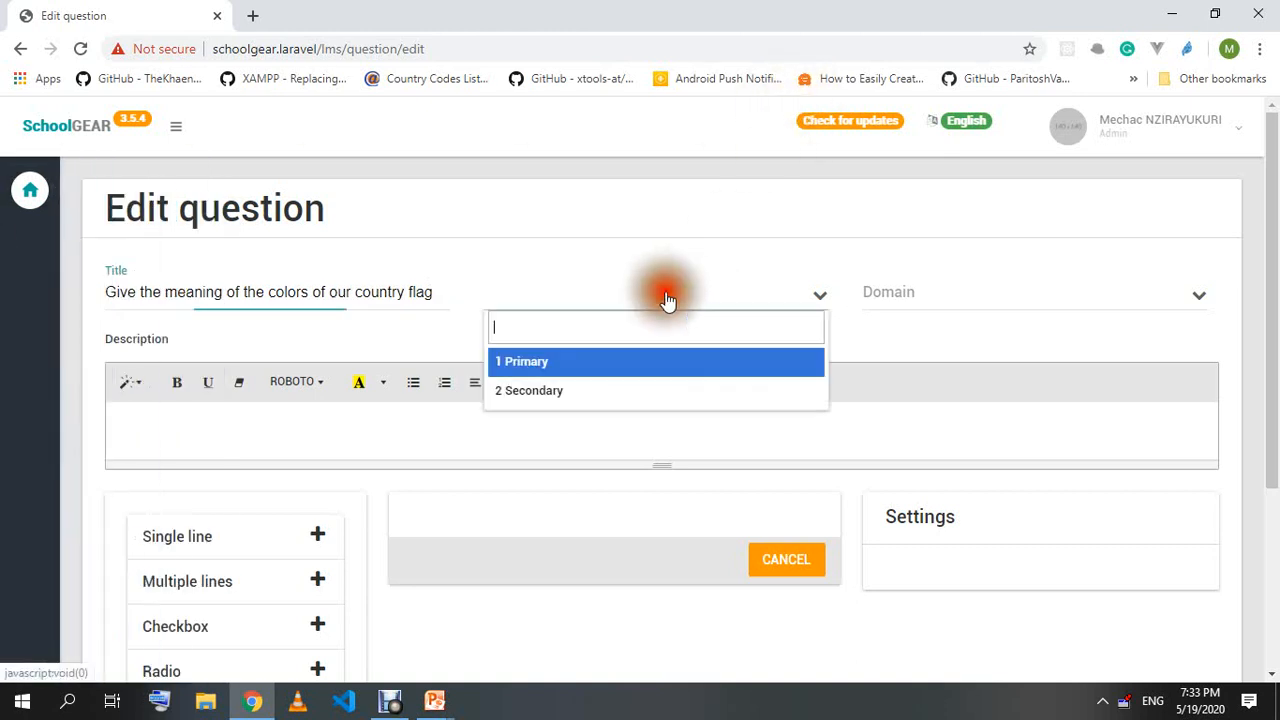
pyautogui.click(571, 391)
pyautogui.click(986, 292)
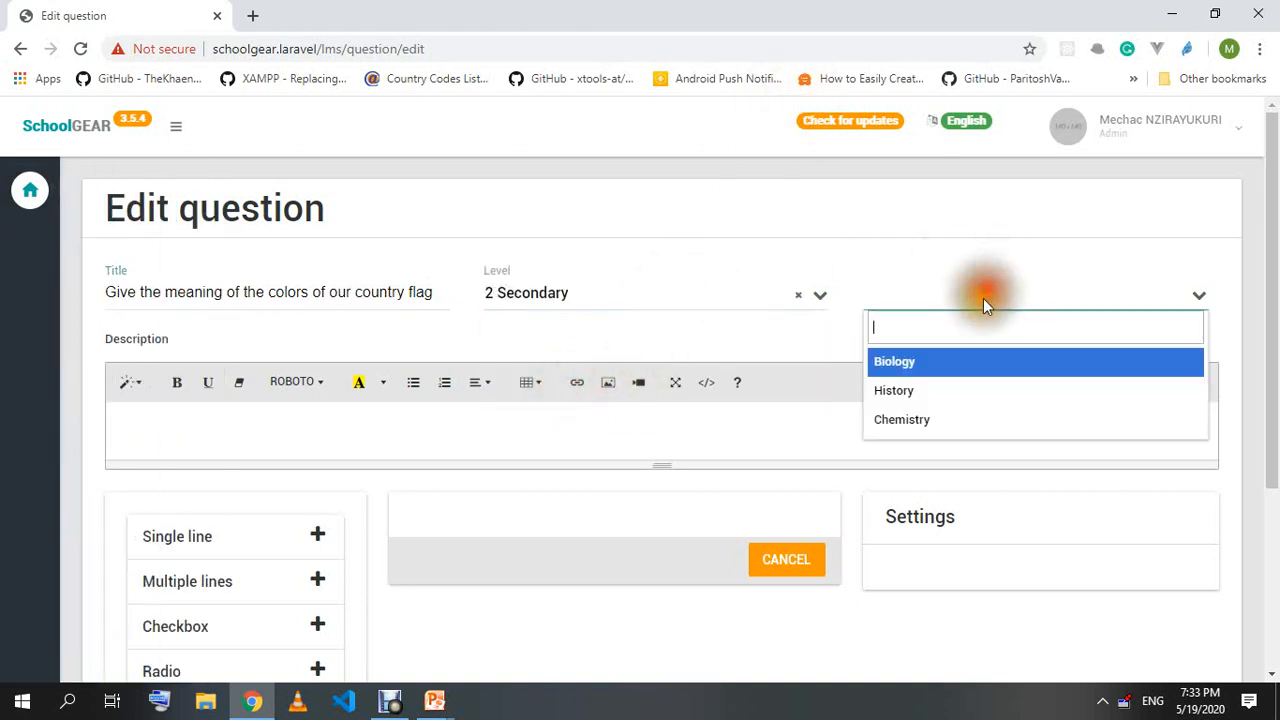
pyautogui.click(936, 366)
pyautogui.click(251, 430)
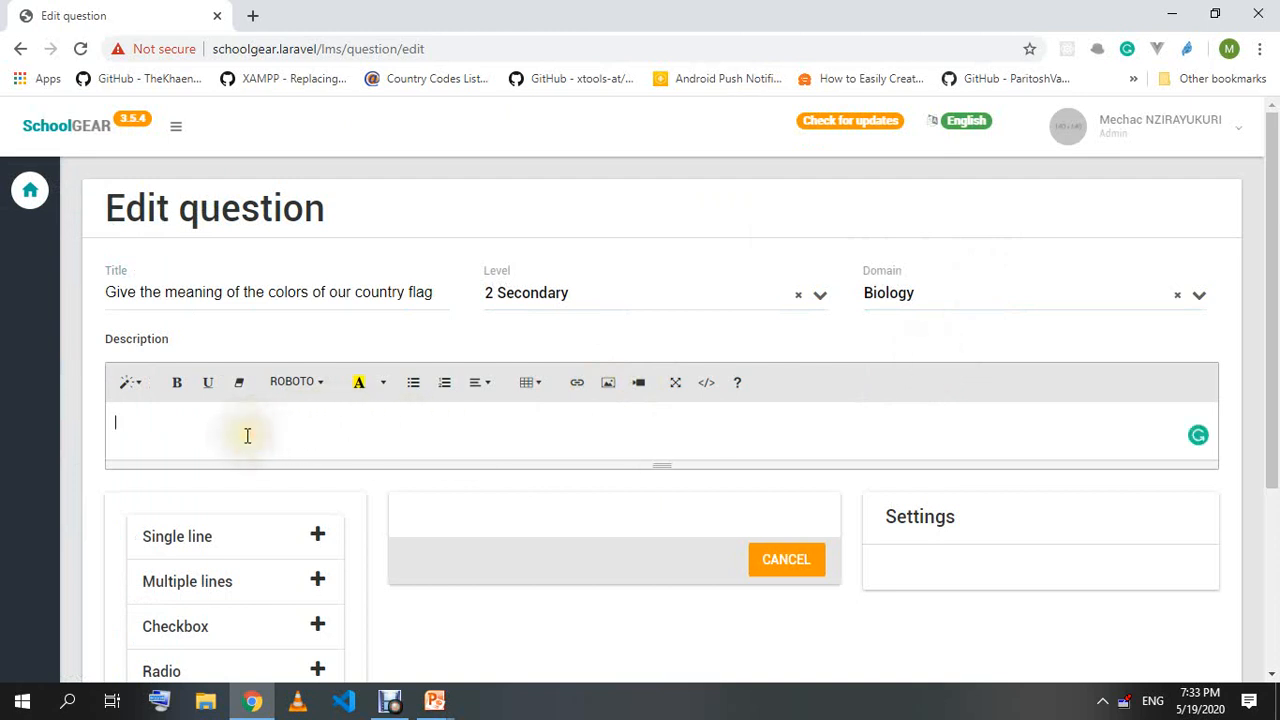
# Write the description 'Given the flag below, please give the meaning of its colors' and add a new line.
pyautogui.write('Given the flag below')
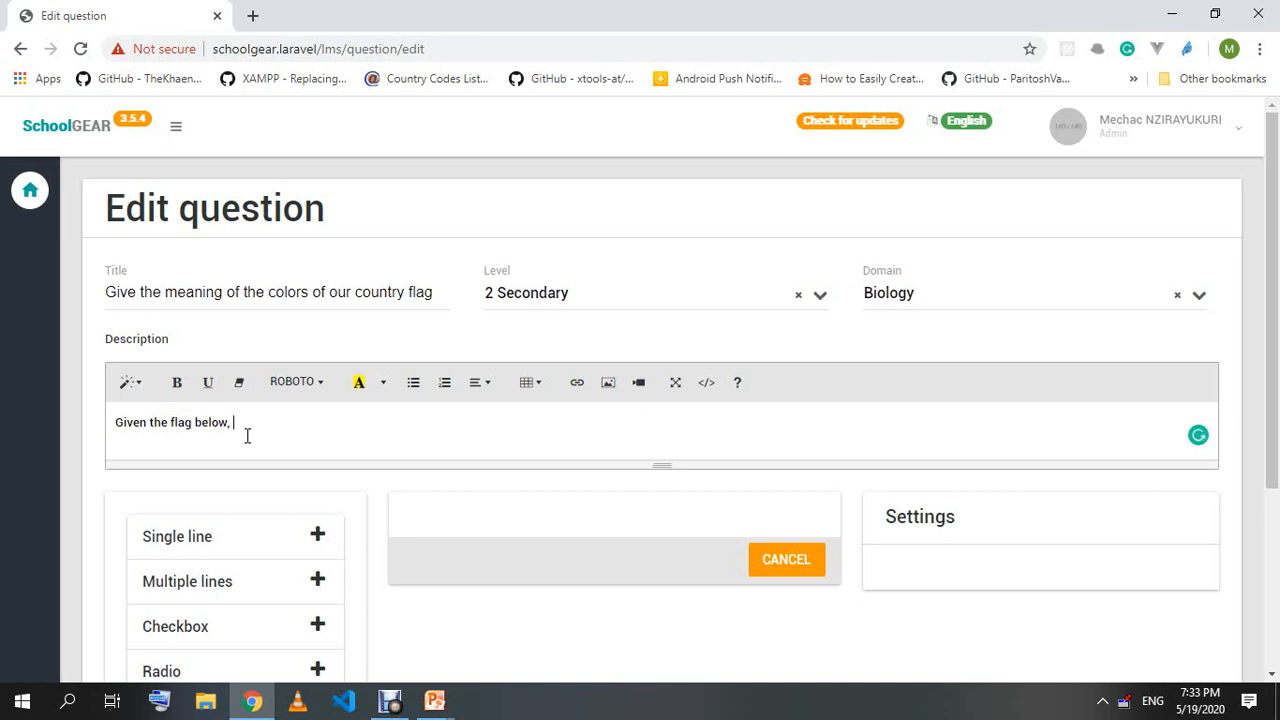
pyautogui.write(', please give the meaning of')
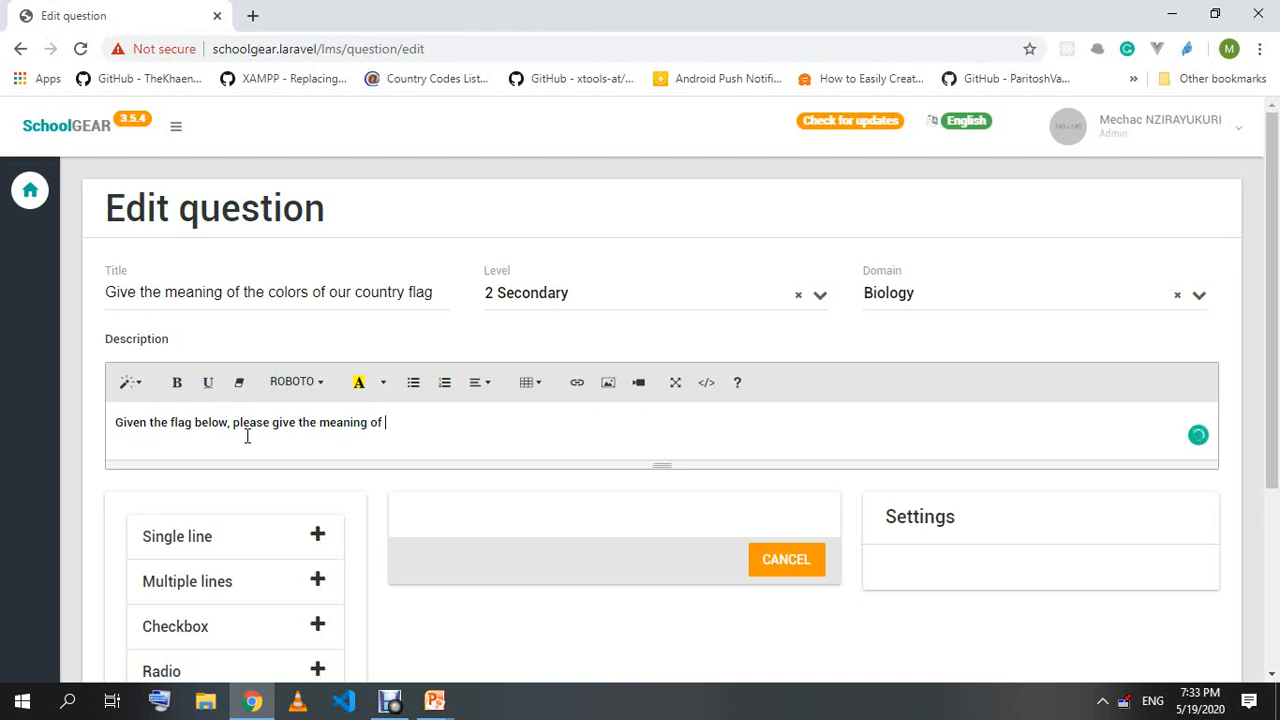
pyautogui.write(' its colors')
pyautogui.press('Return')
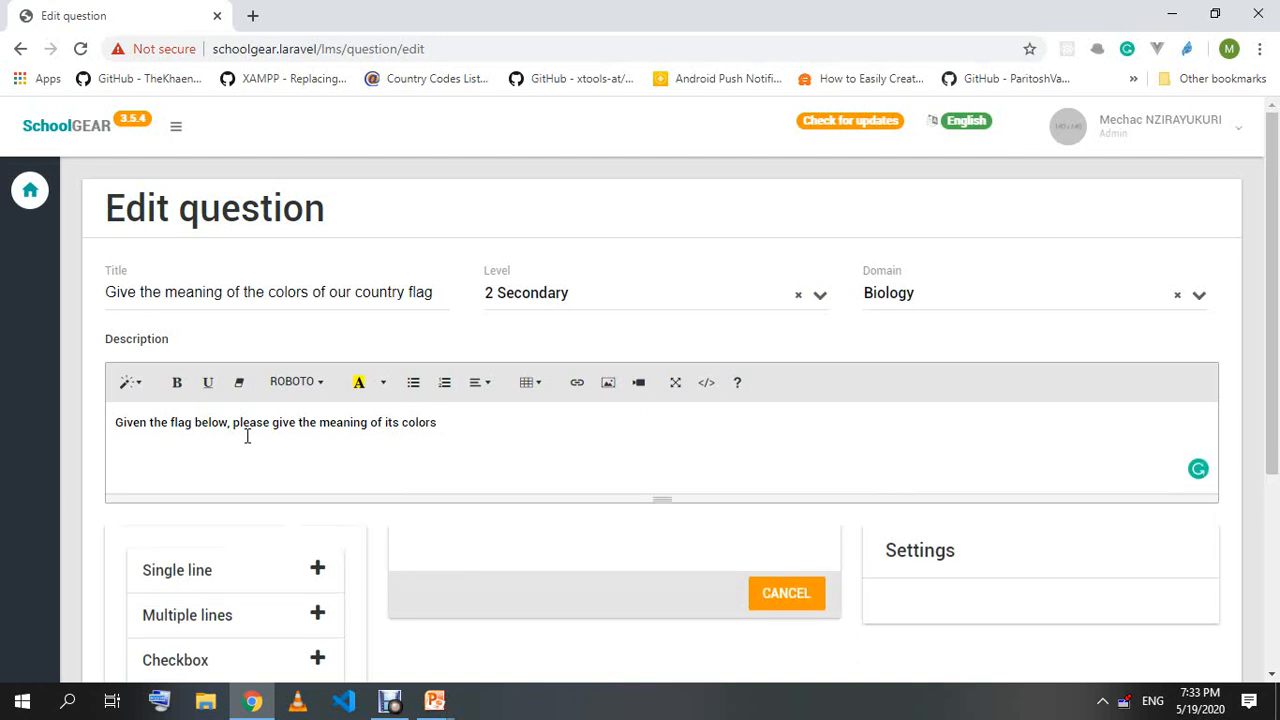
# Insert animal.jpg from the Pictures folder below the description sentence.
pyautogui.click(613, 390)
pyautogui.click(415, 217)
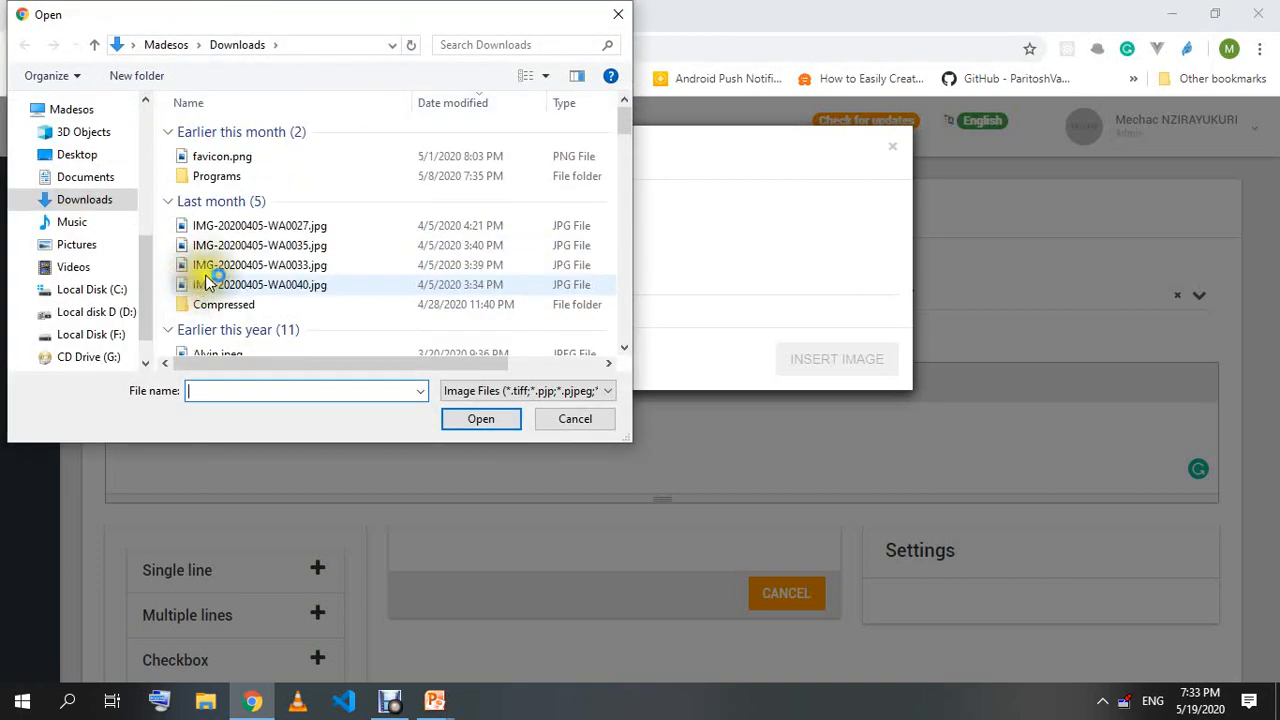
pyautogui.click(75, 245)
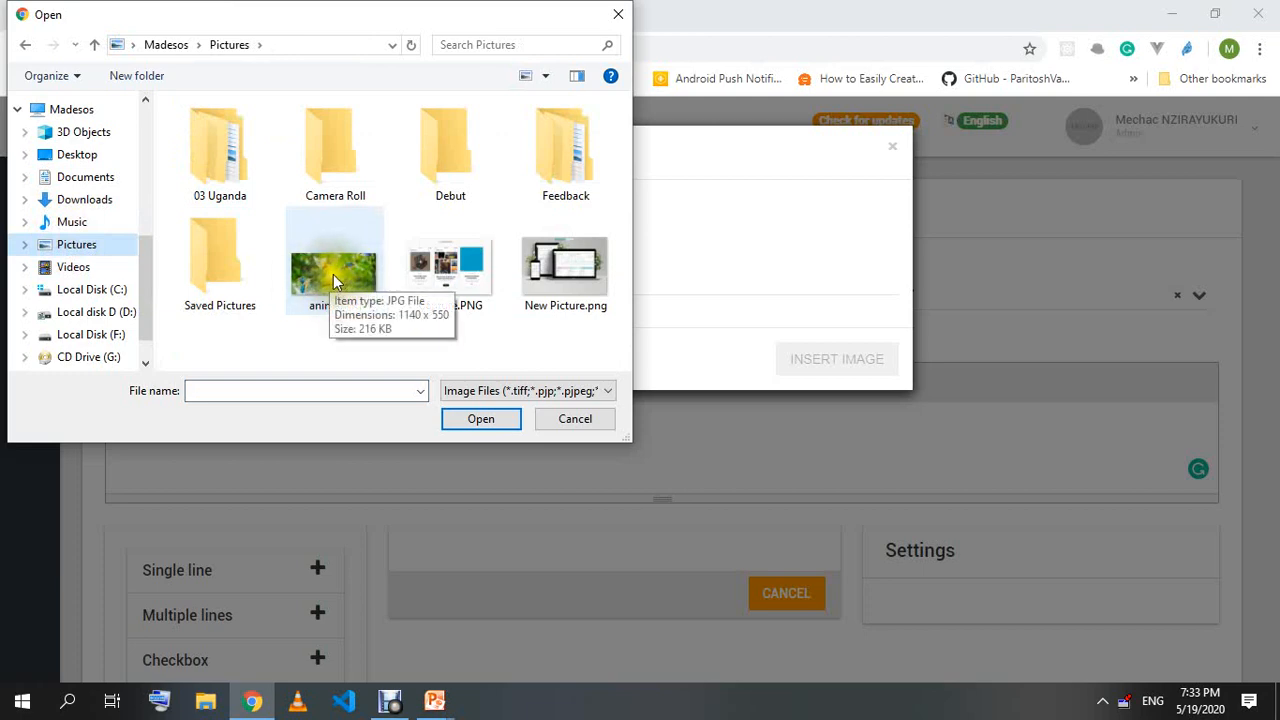
pyautogui.click(333, 274)
pyautogui.click(476, 417)
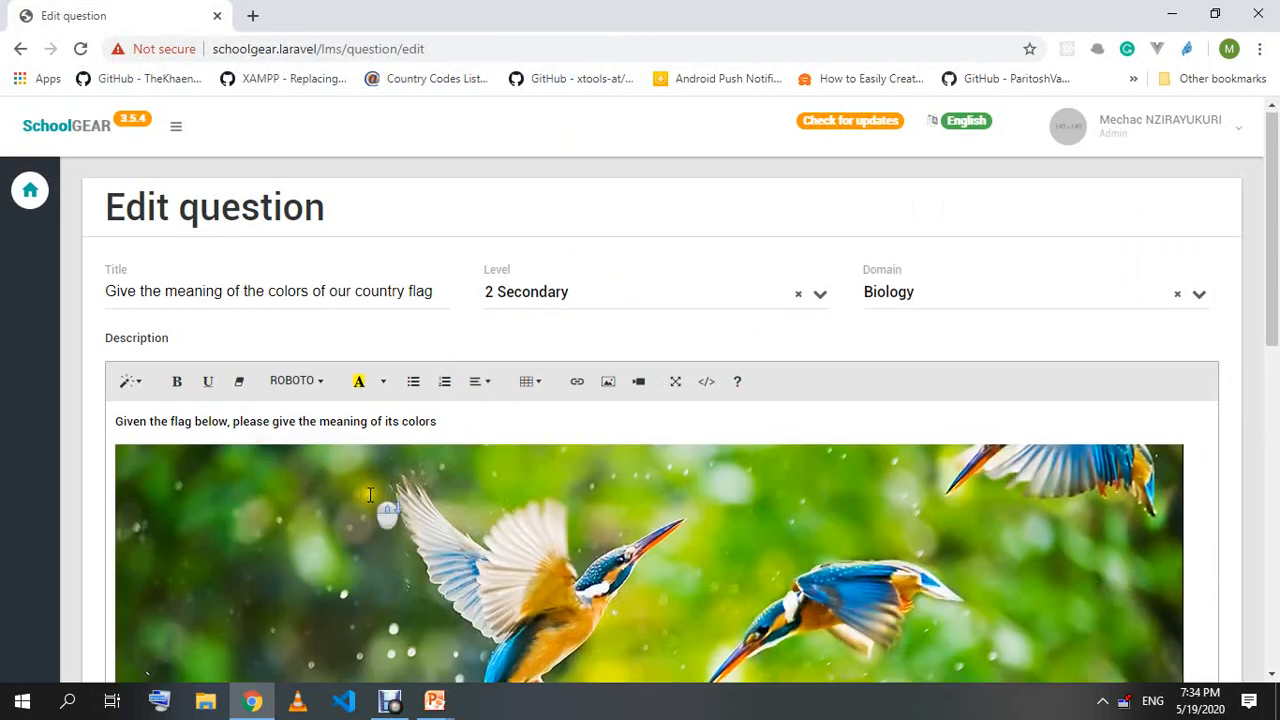
pyautogui.scroll(-8, 386, 514)
pyautogui.scroll(8, 517, 474)
pyautogui.scroll(-2, 400, 440)
pyautogui.scroll(2, 274, 406)
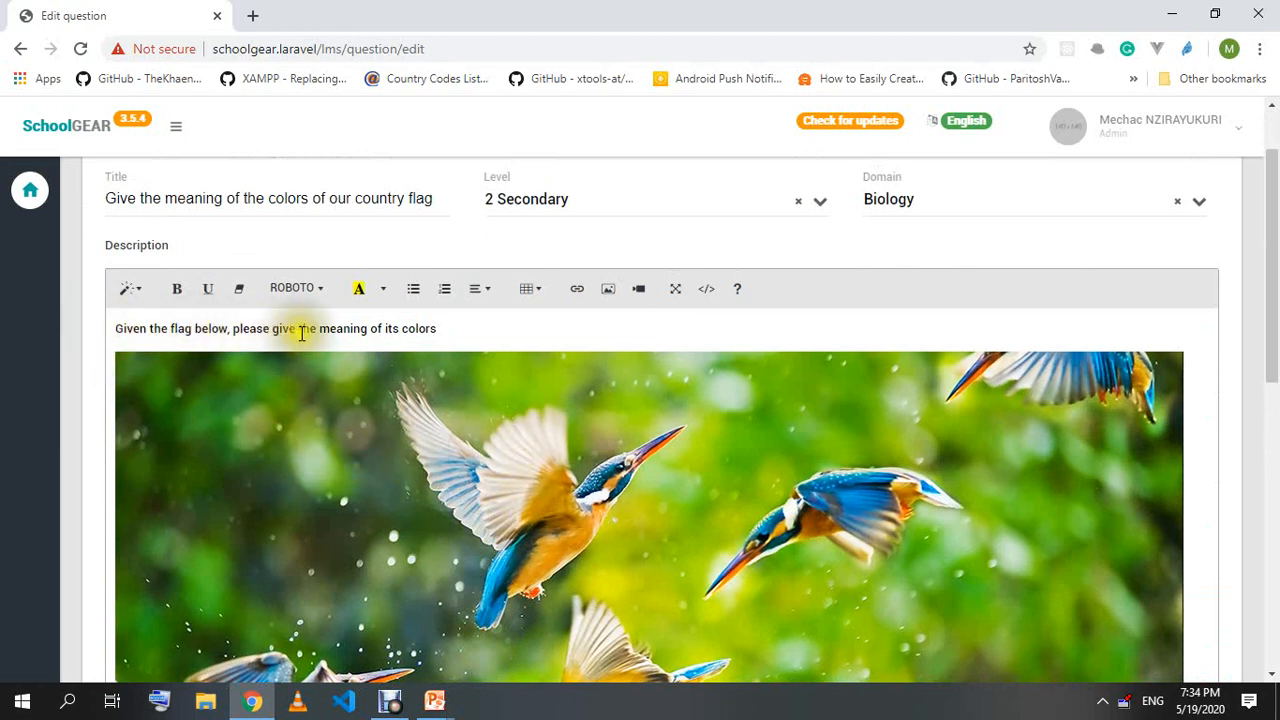
pyautogui.click(472, 335)
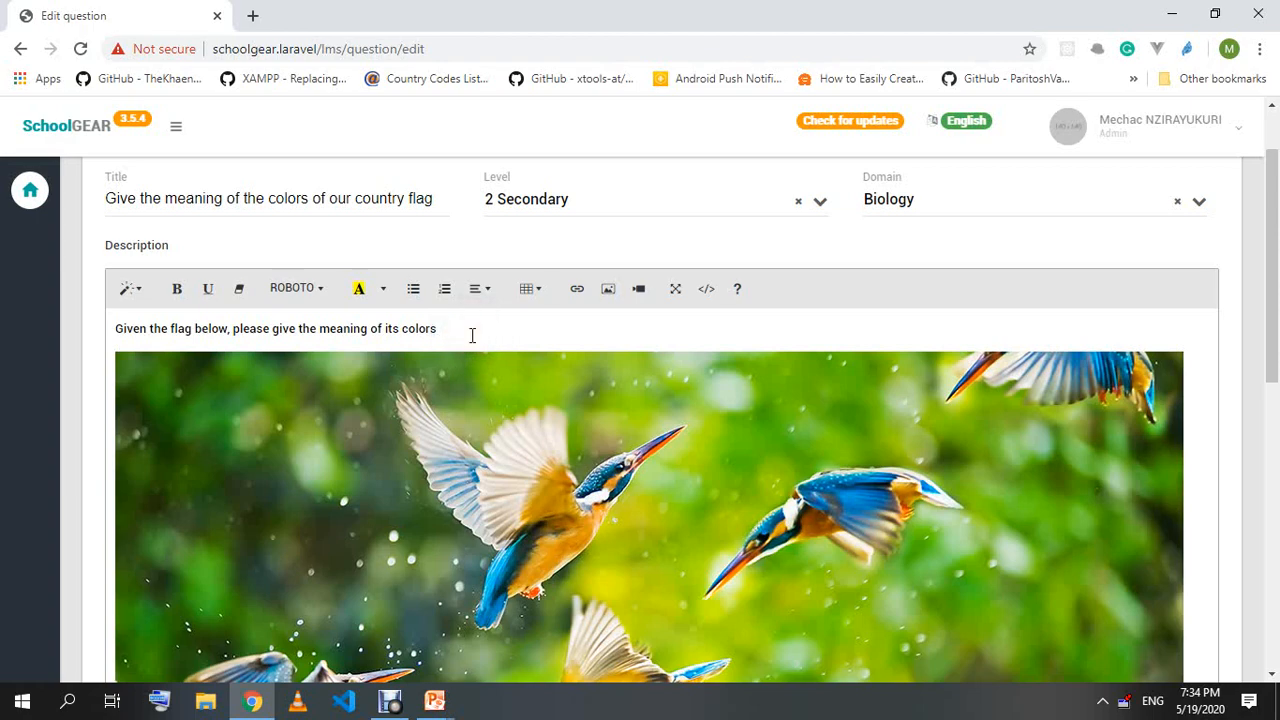
pyautogui.scroll(-6, 471, 334)
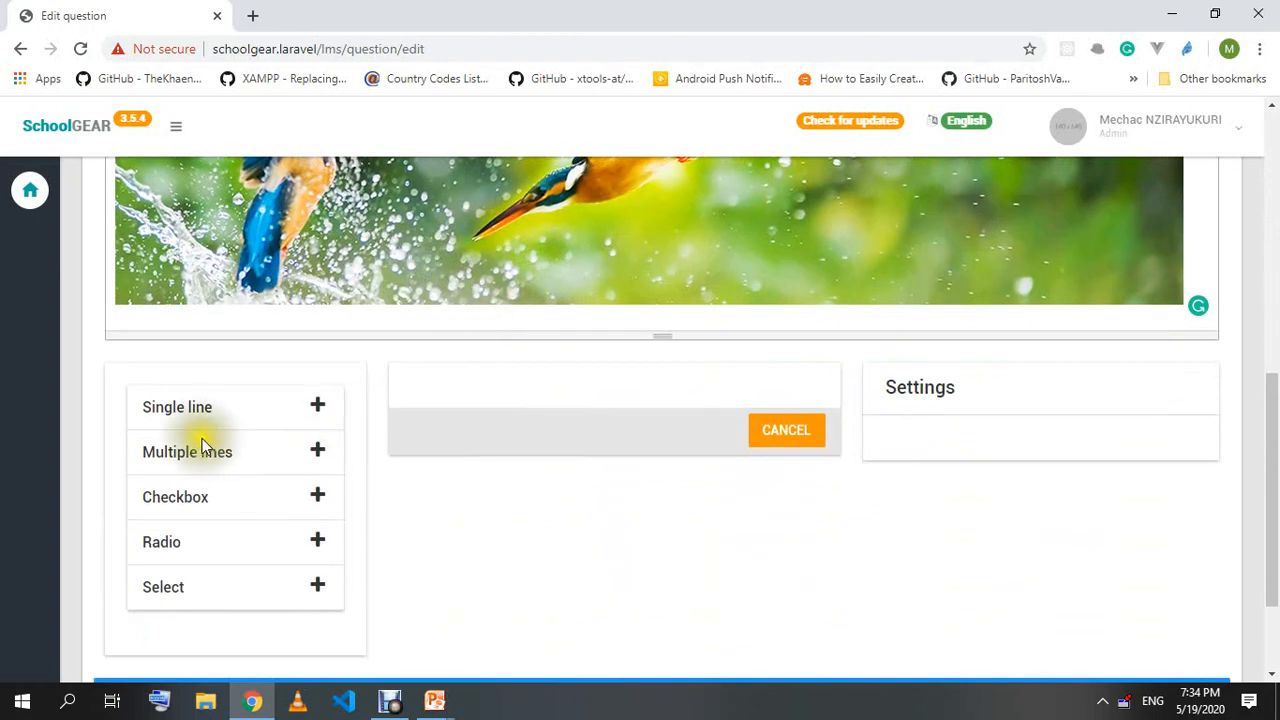
# Add a Multiple lines field labelled 'Write the meaning of each color one by one in the text box below'.
pyautogui.click(320, 455)
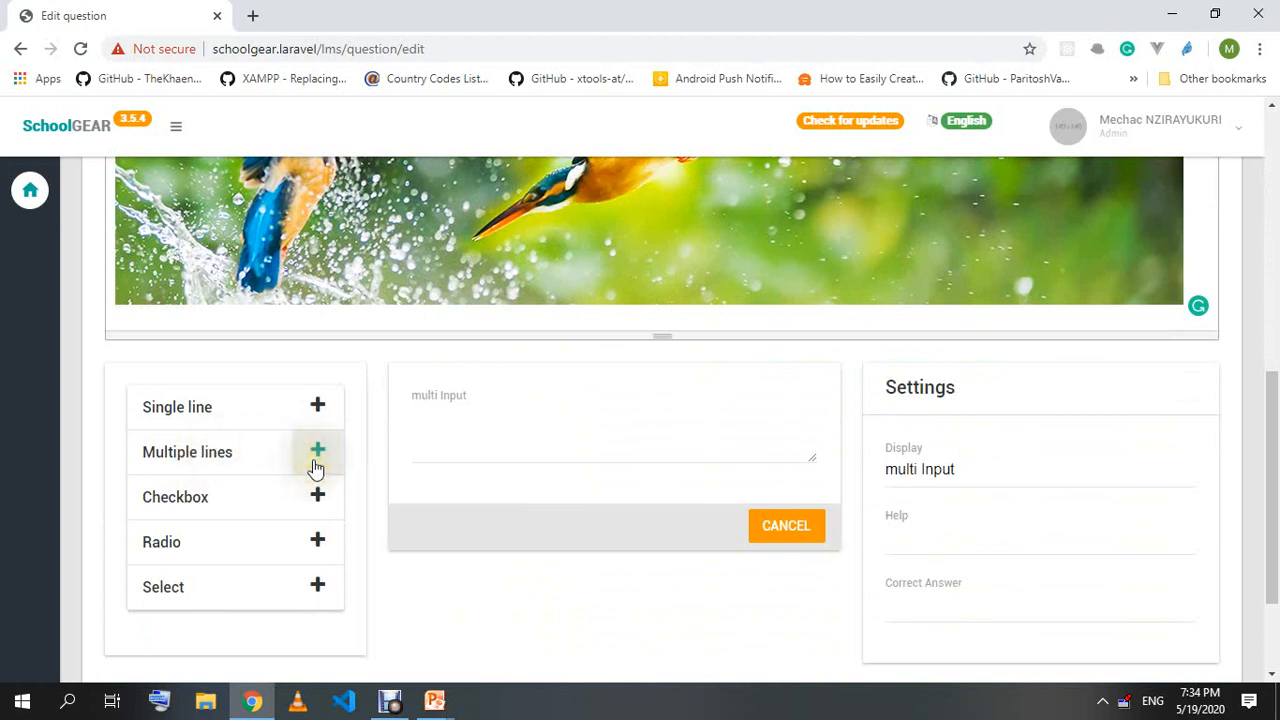
pyautogui.click(510, 420)
pyautogui.moveTo(999, 470); pyautogui.dragTo(849, 466)
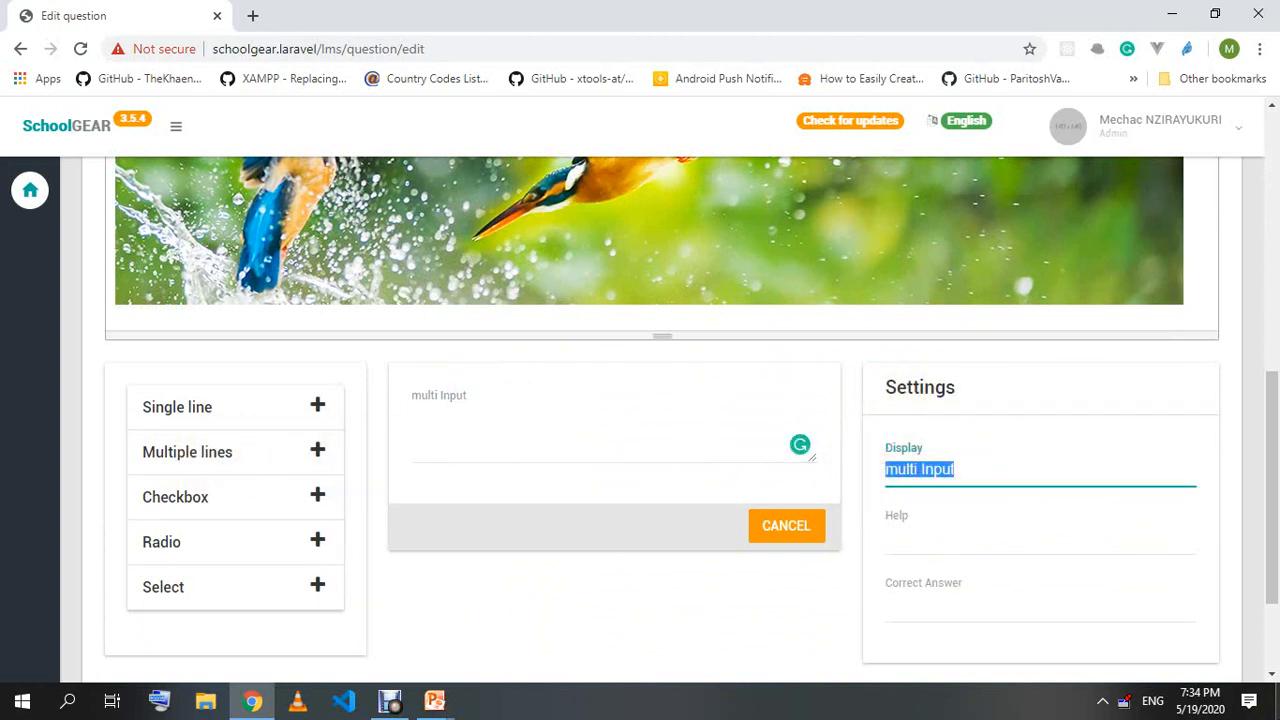
pyautogui.write('Type')
pyautogui.hotkey('ctrl', 'a')
pyautogui.write('Write the meaning of eac')
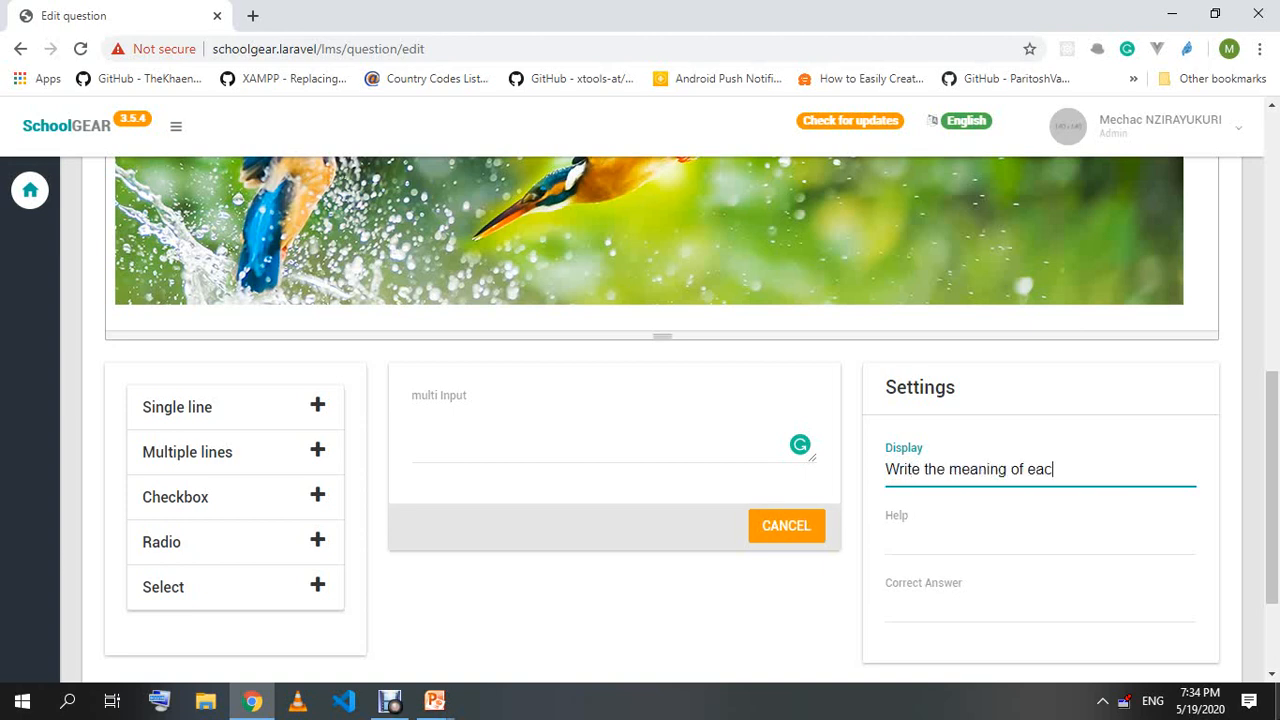
pyautogui.write('h color one by one ')
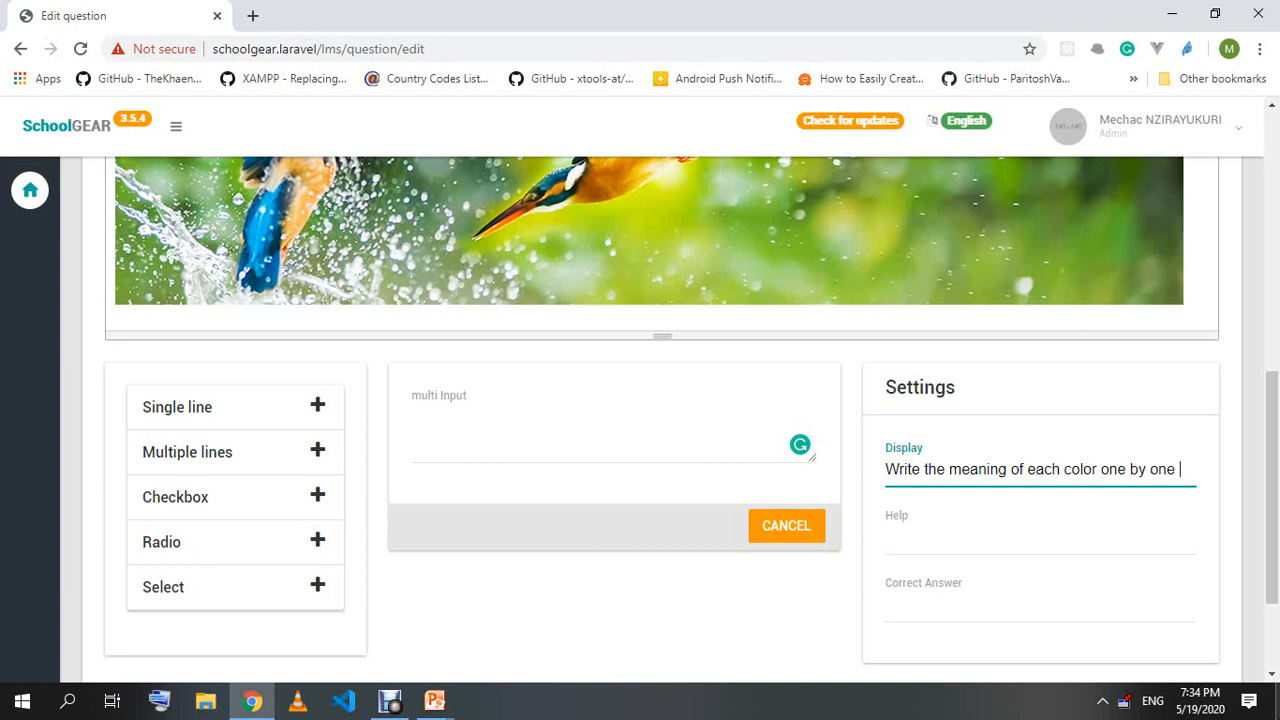
pyautogui.write('in the ')
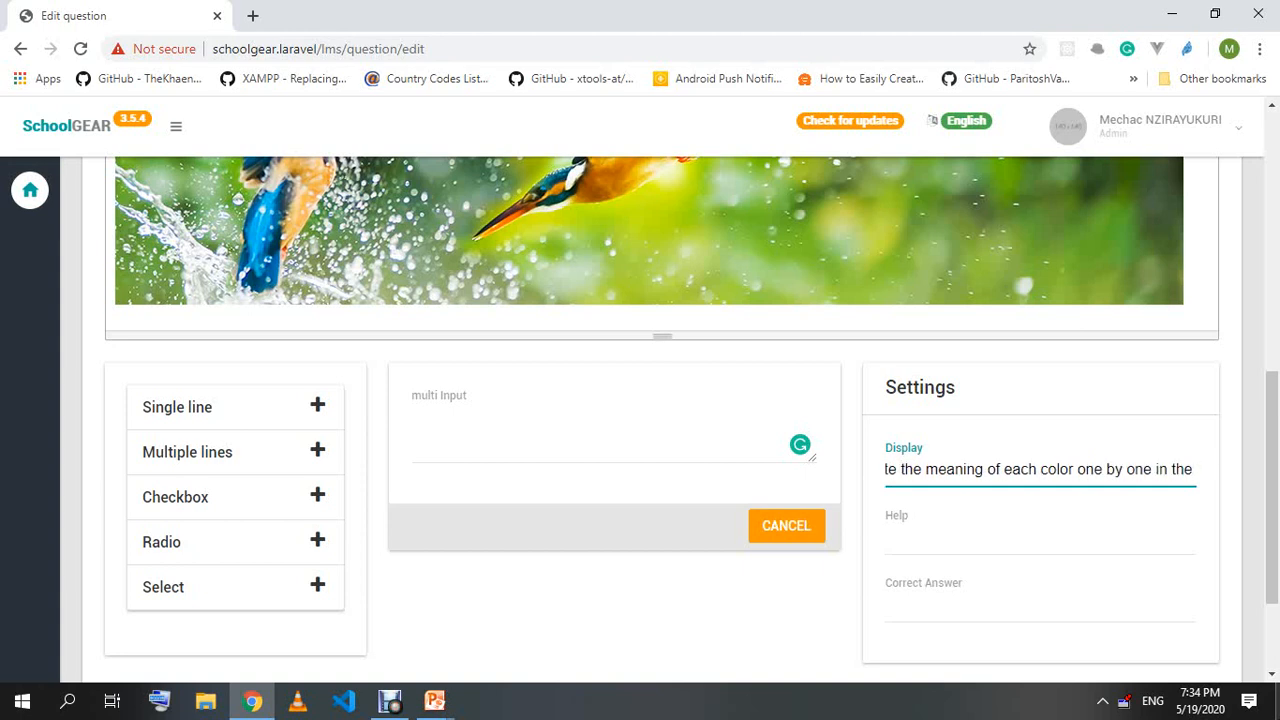
pyautogui.write('text')
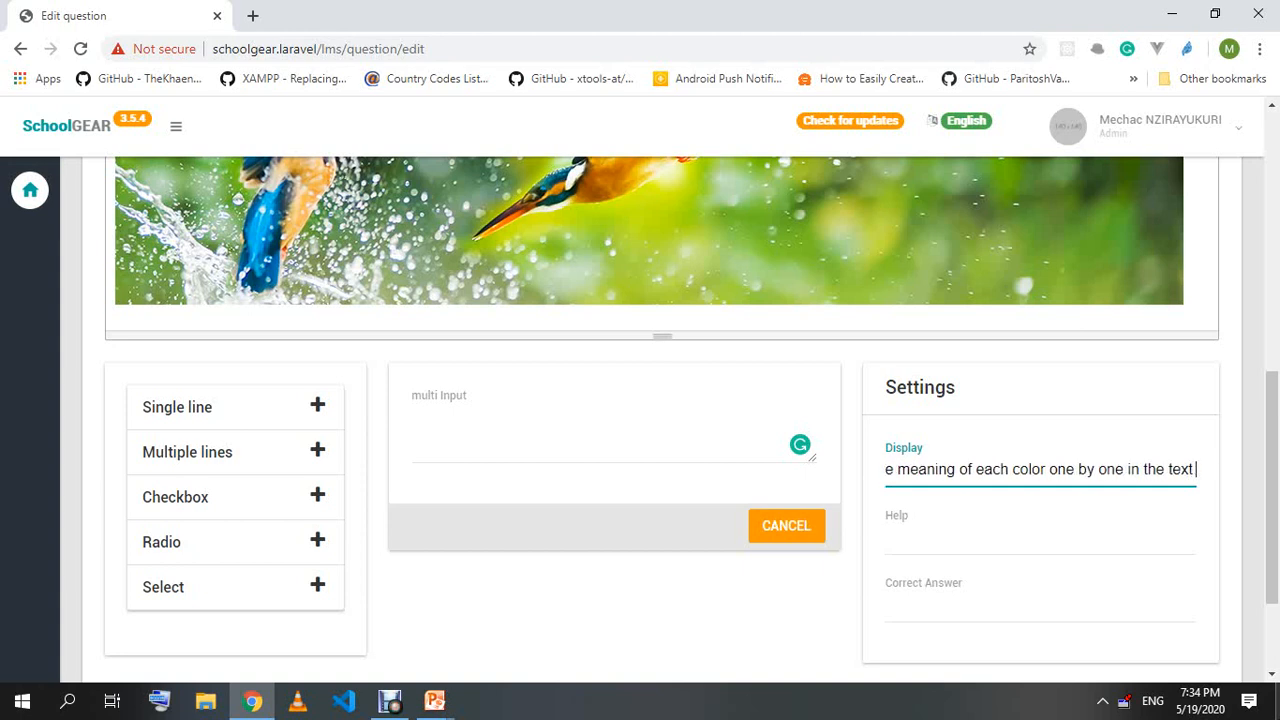
pyautogui.write(' box below')
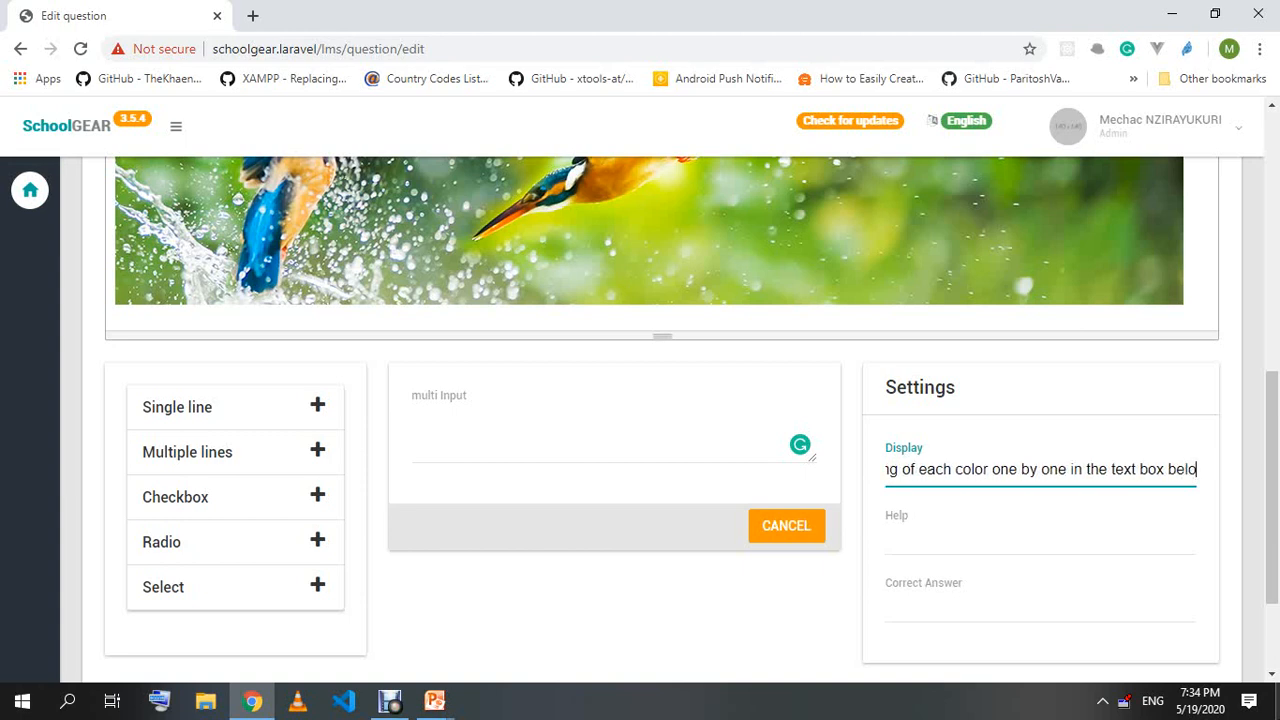
pyautogui.click(995, 538)
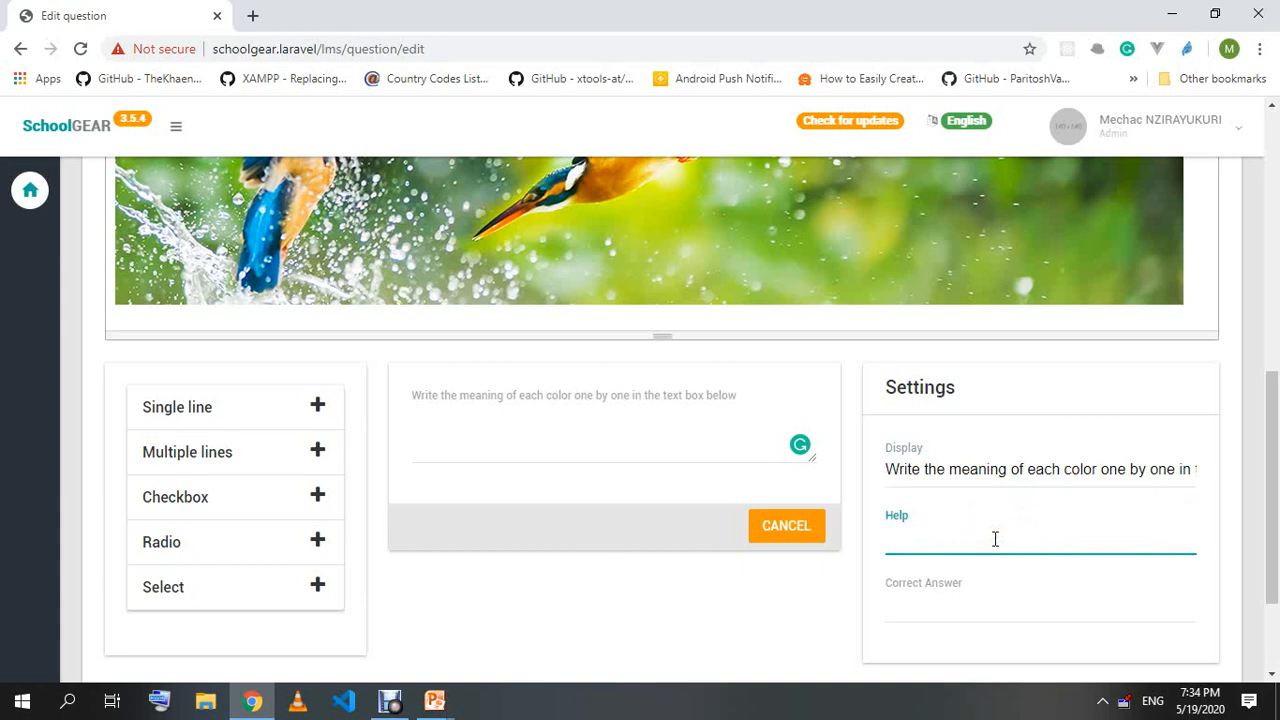
# Set help 'Just some thing' and correct answer 'Red:Patriotism, White:peace; Yellow:courage'.
pyautogui.write('Just some thing')
pyautogui.click(935, 614)
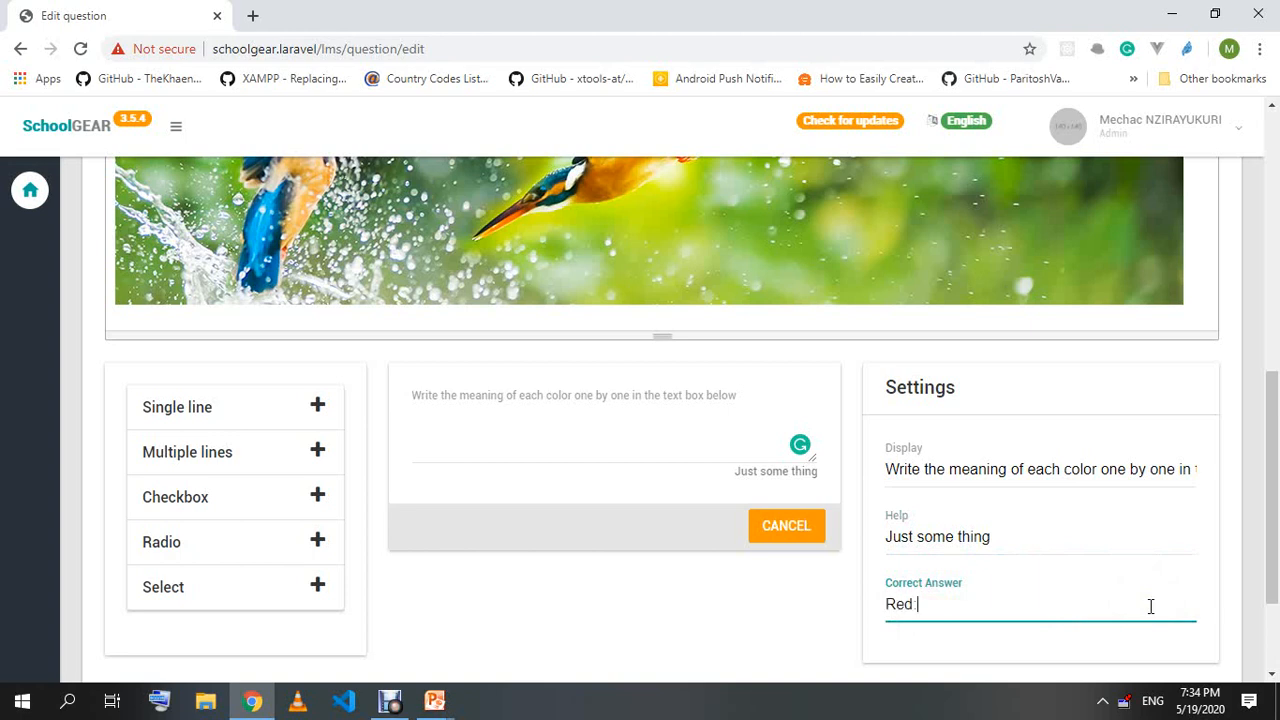
pyautogui.write('Red Patr')
pyautogui.write('iotism')
pyautogui.write(', Wh')
pyautogui.write('ite:me')
pyautogui.write('as')
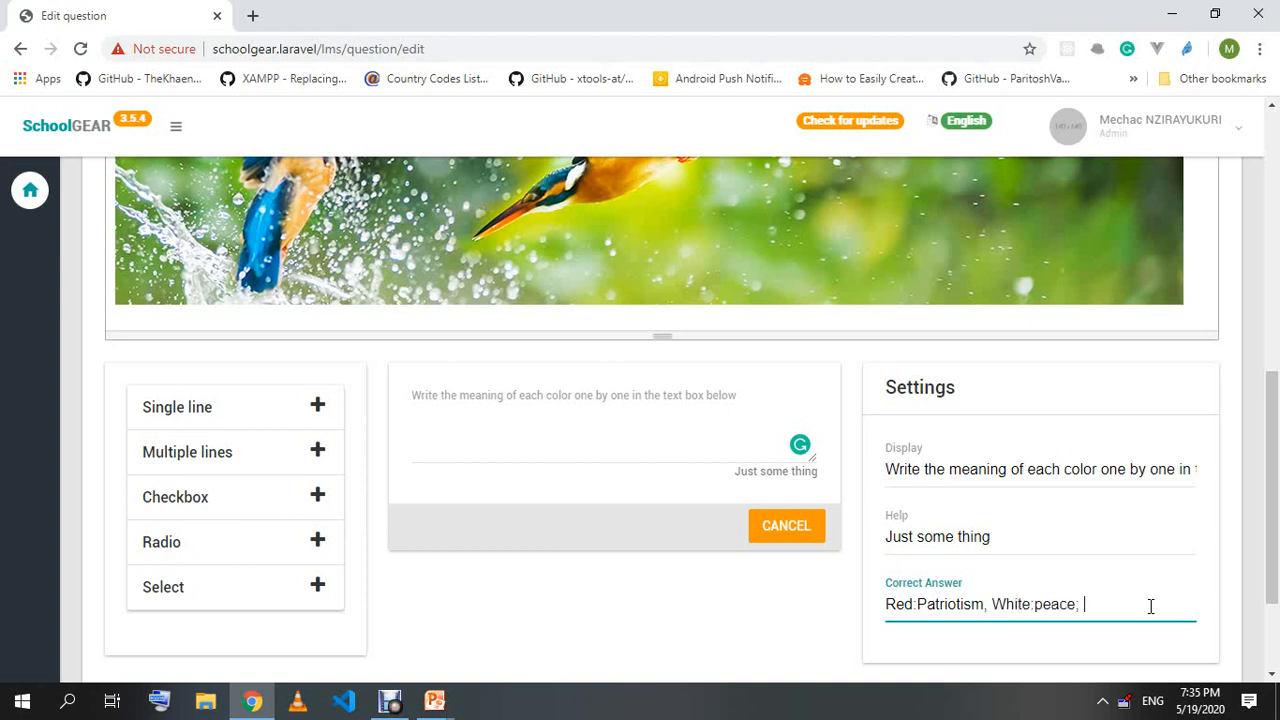
pyautogui.write('e; Yellow:m')
pyautogui.write('urage')
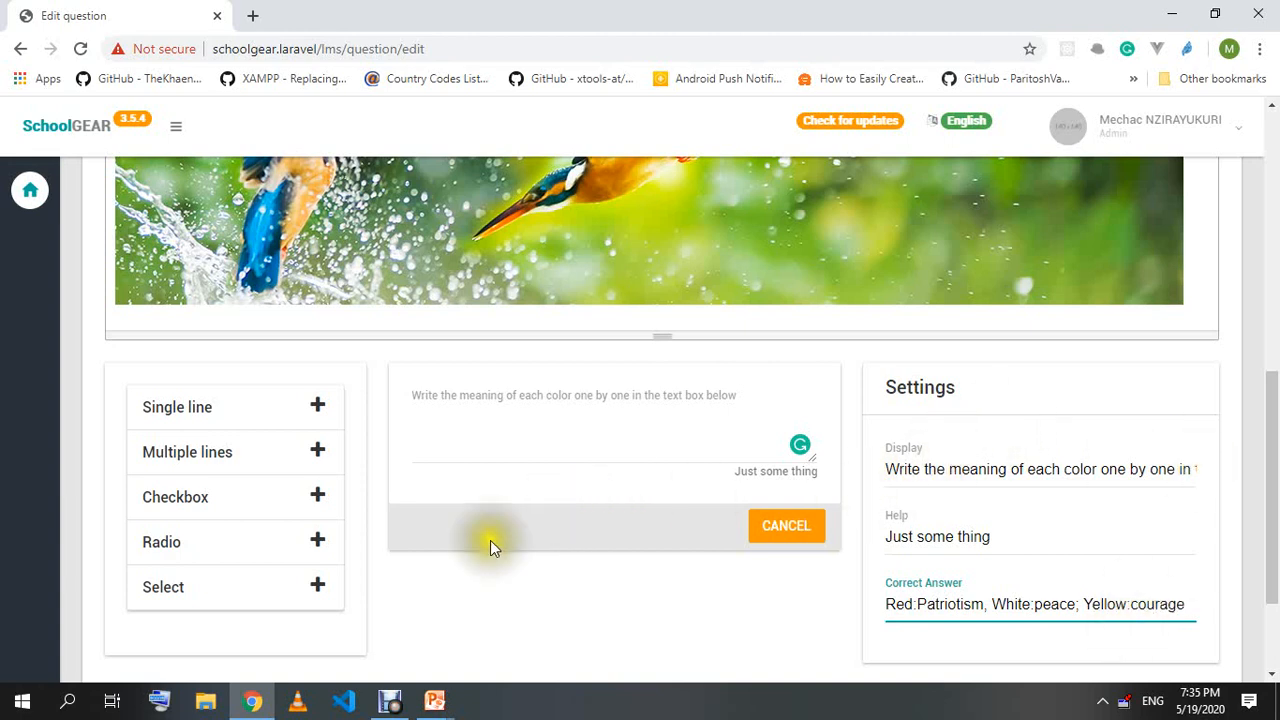
pyautogui.scroll(-2, 760, 495)
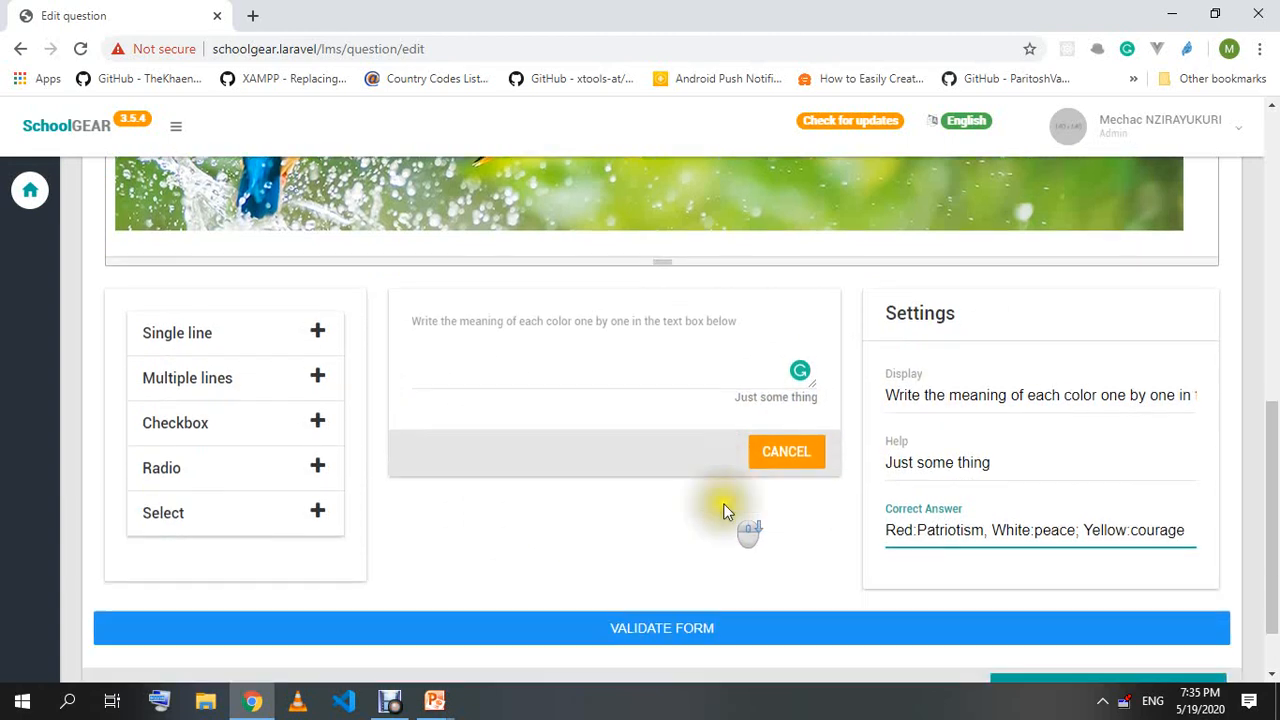
pyautogui.click(673, 555)
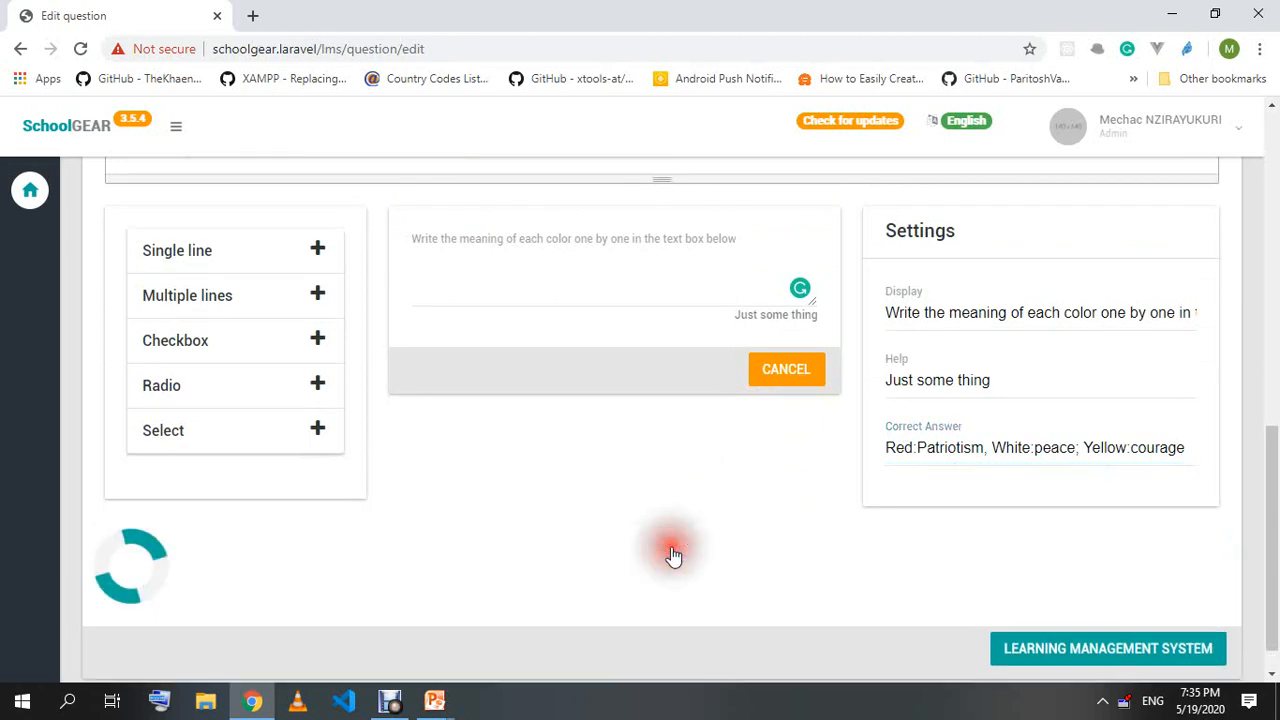
pyautogui.scroll(5, 581, 462)
pyautogui.scroll(3, 581, 462)
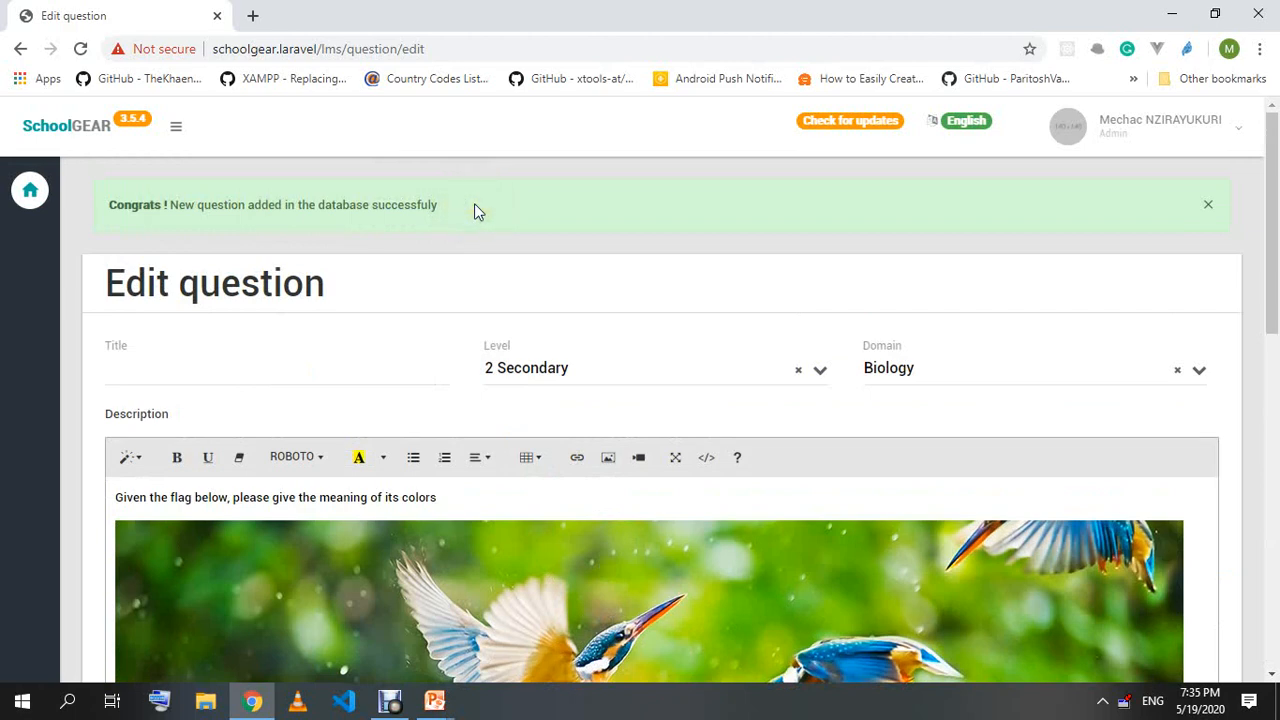
pyautogui.scroll(-2, 286, 428)
pyautogui.scroll(2, 167, 278)
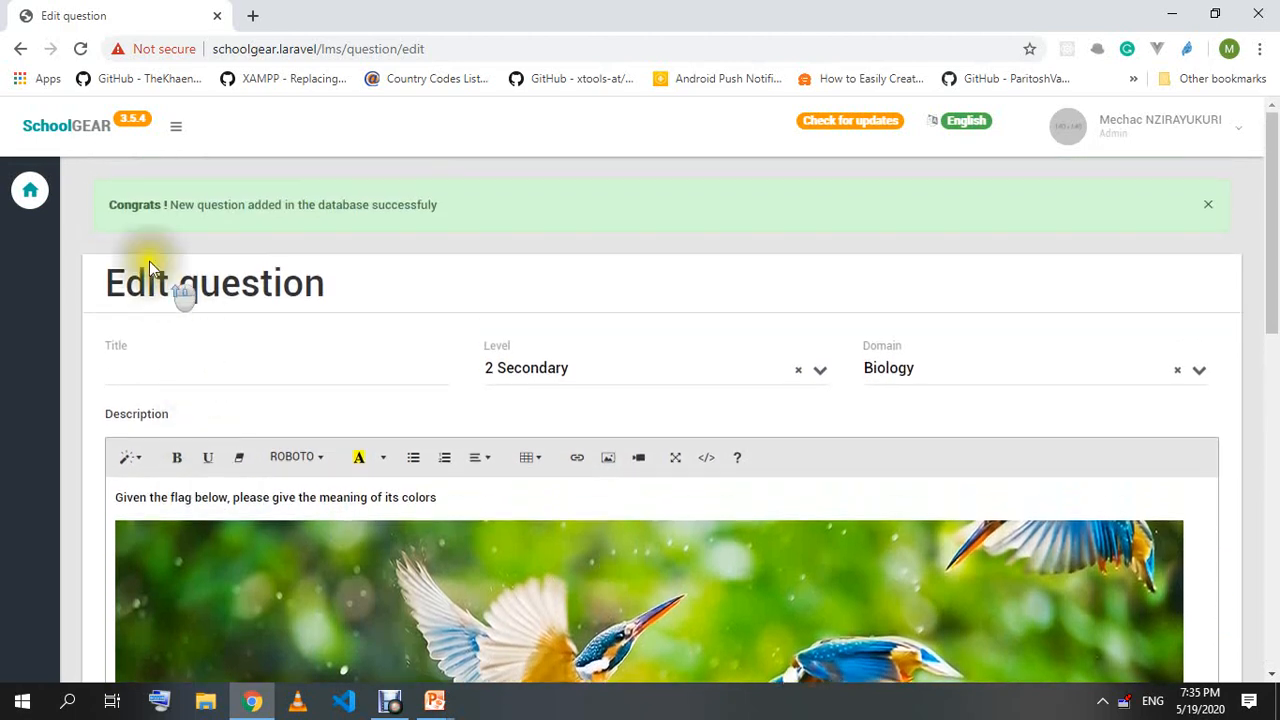
pyautogui.moveTo(114, 206); pyautogui.dragTo(484, 208)
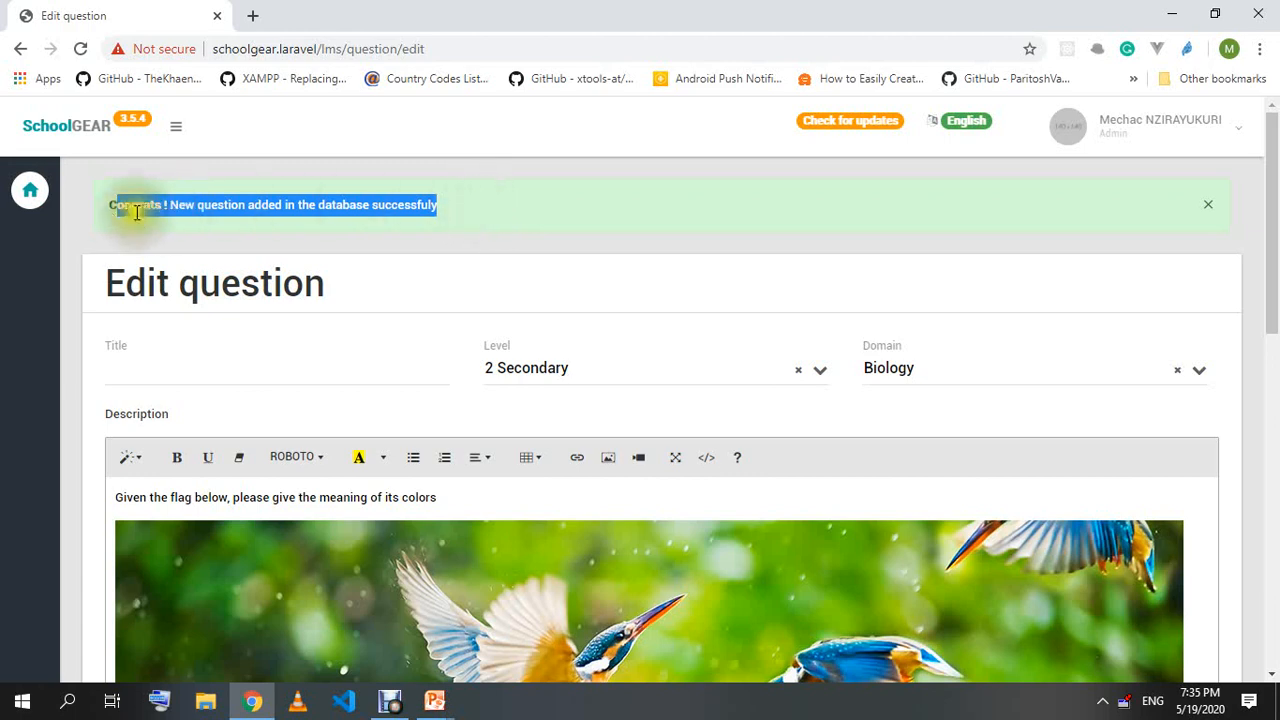
pyautogui.click(104, 212)
pyautogui.scroll(-1, 571, 210)
pyautogui.scroll(1, 417, 300)
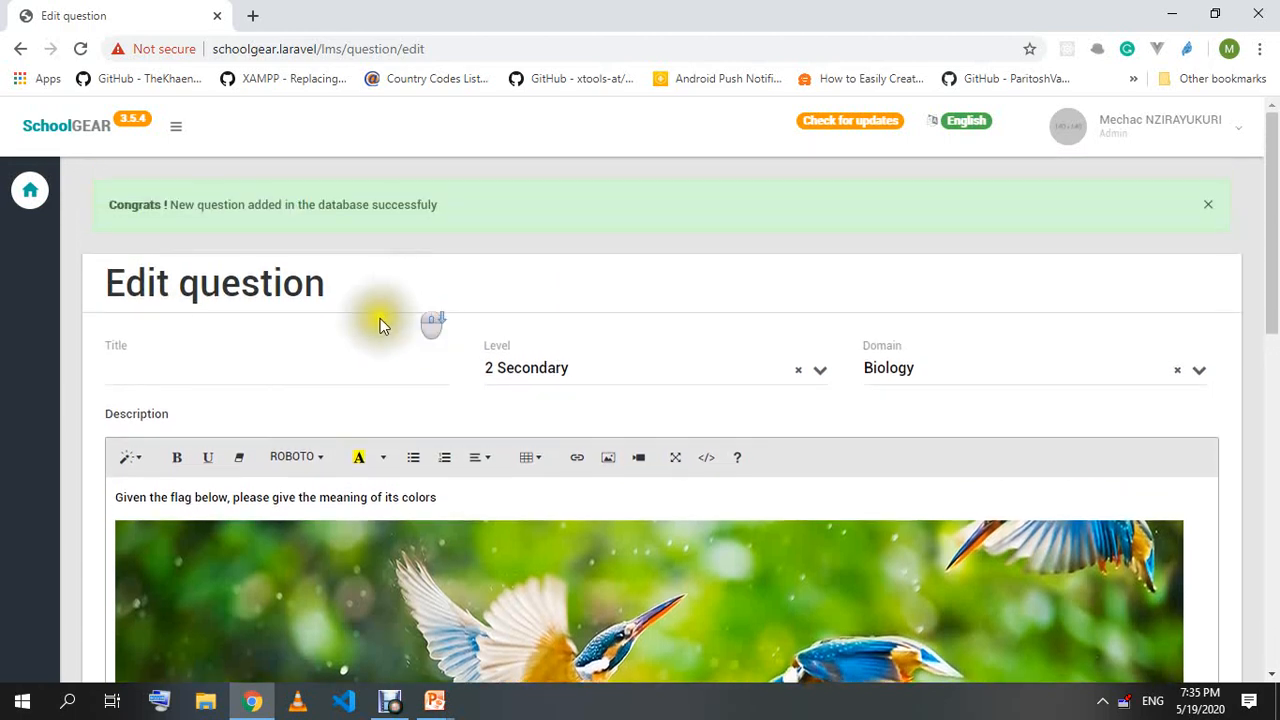
# Select all the description content and delete the old sentence and bird image.
pyautogui.scroll(-1, 407, 295)
pyautogui.click(171, 403)
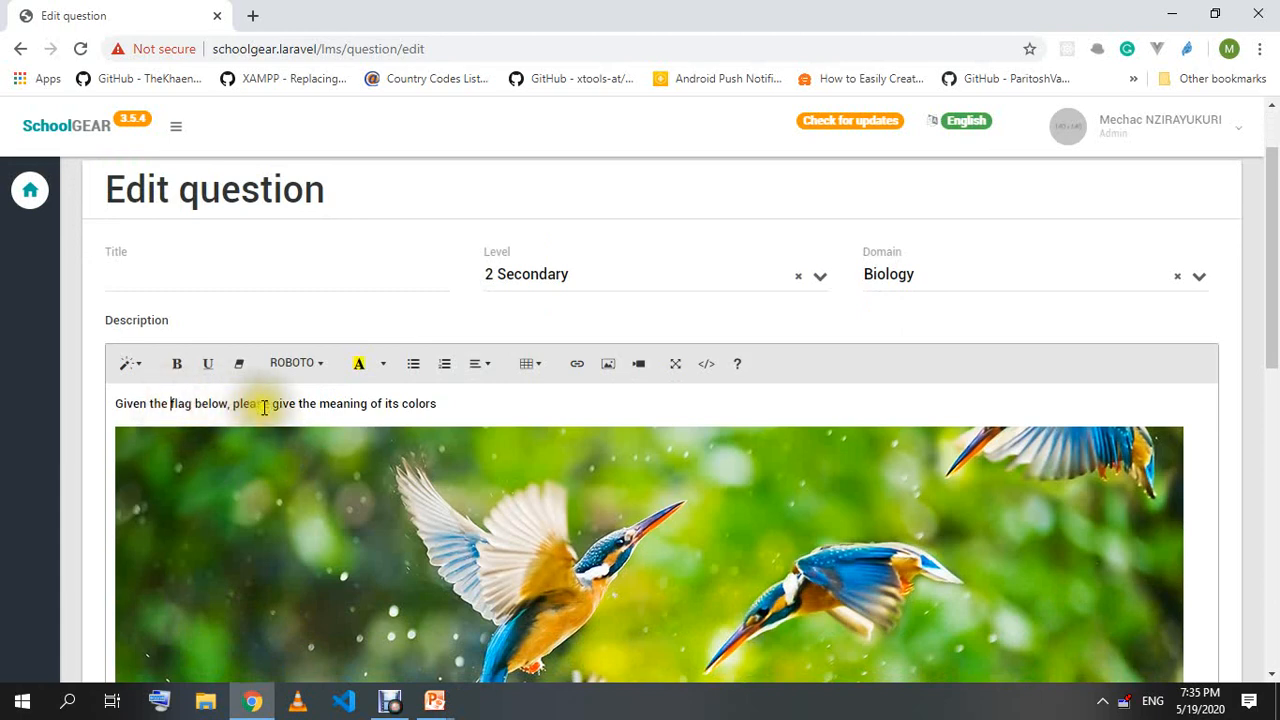
pyautogui.hotkey('ctrl', 'a')
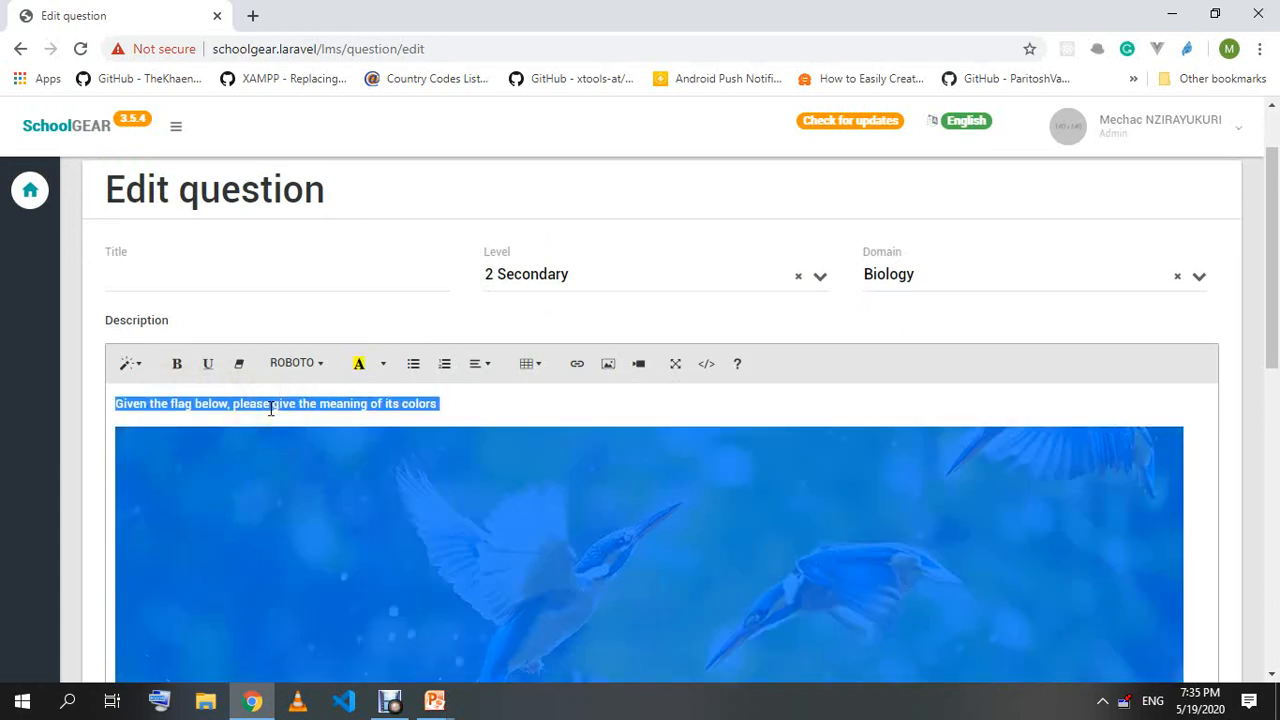
pyautogui.press('BackSpace')
pyautogui.click(265, 271)
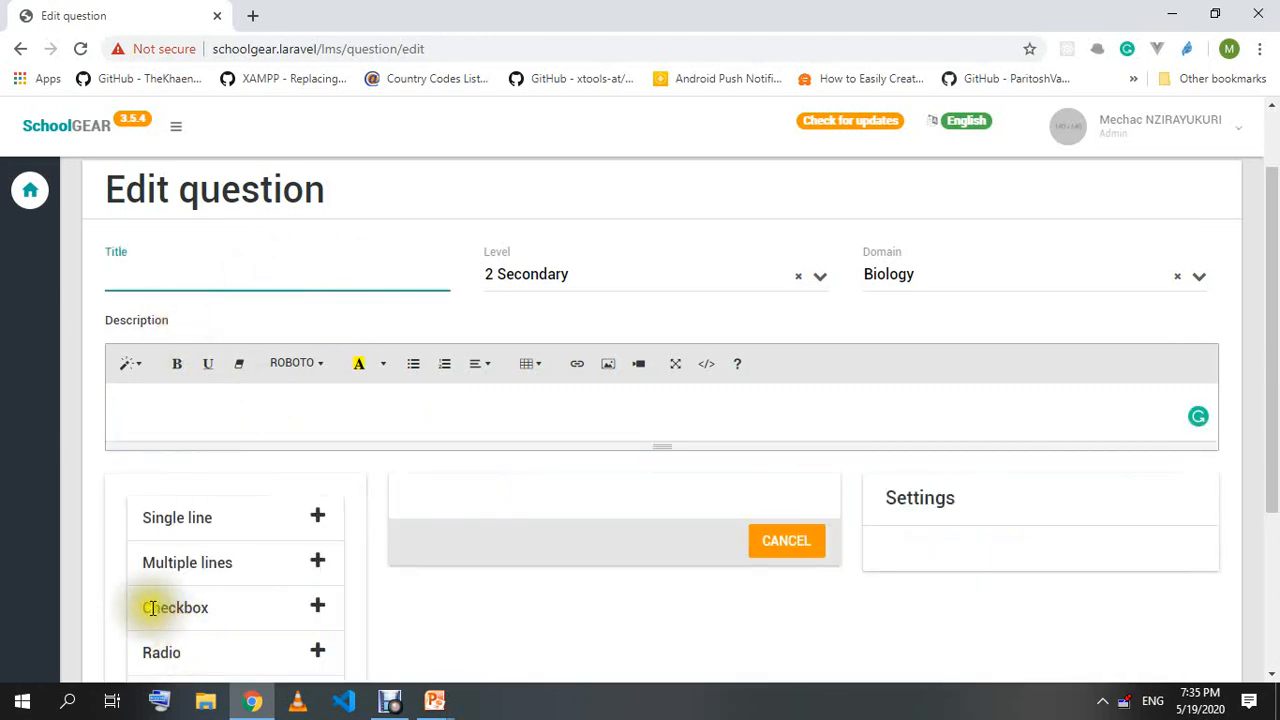
pyautogui.moveTo(145, 607); pyautogui.dragTo(220, 612)
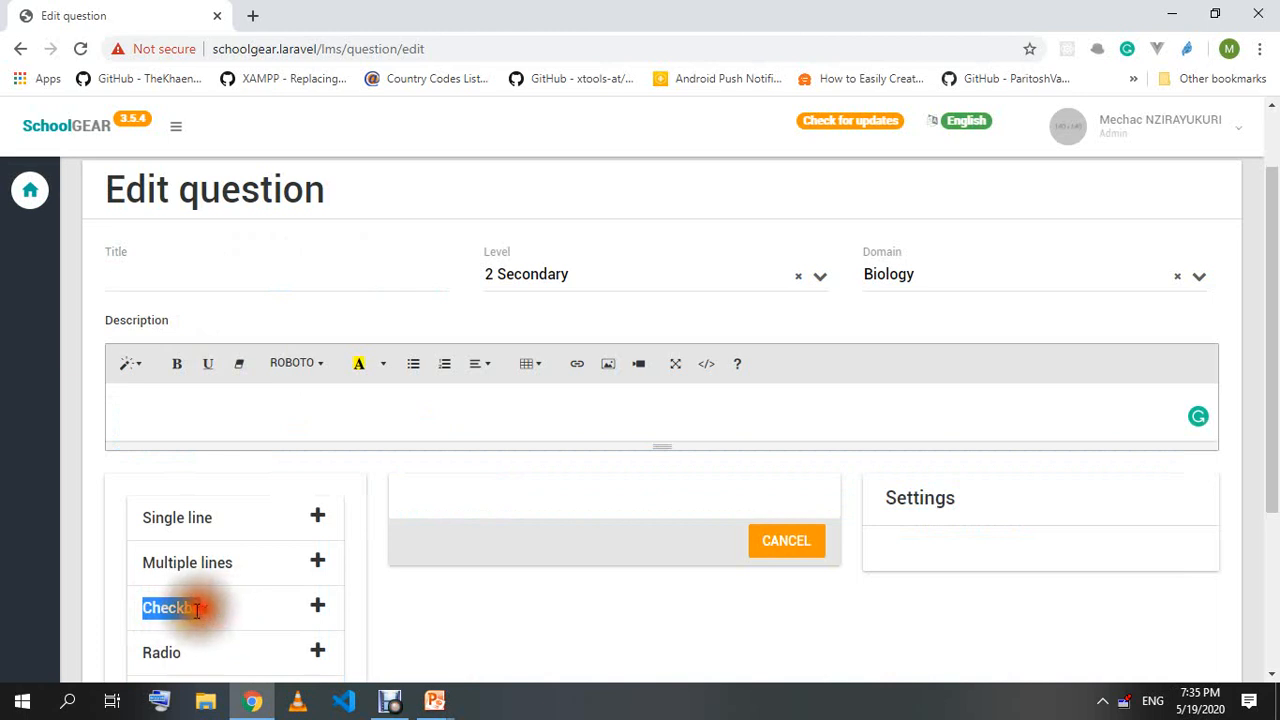
# Title the question 'Select the countries of East African Community' and begin the description 'Given the list of coun…'.
pyautogui.click(224, 606)
pyautogui.click(202, 268)
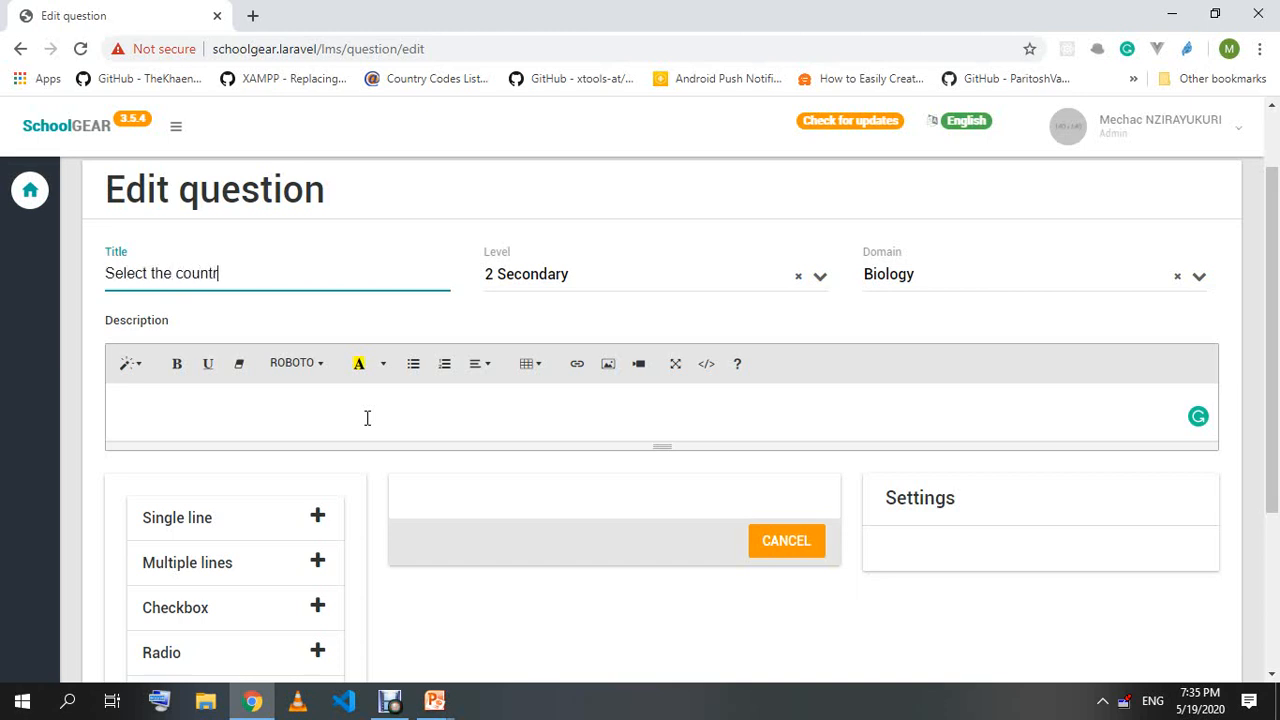
pyautogui.write('es of East African Commu')
pyautogui.press('BackSpace')
pyautogui.write('mu')
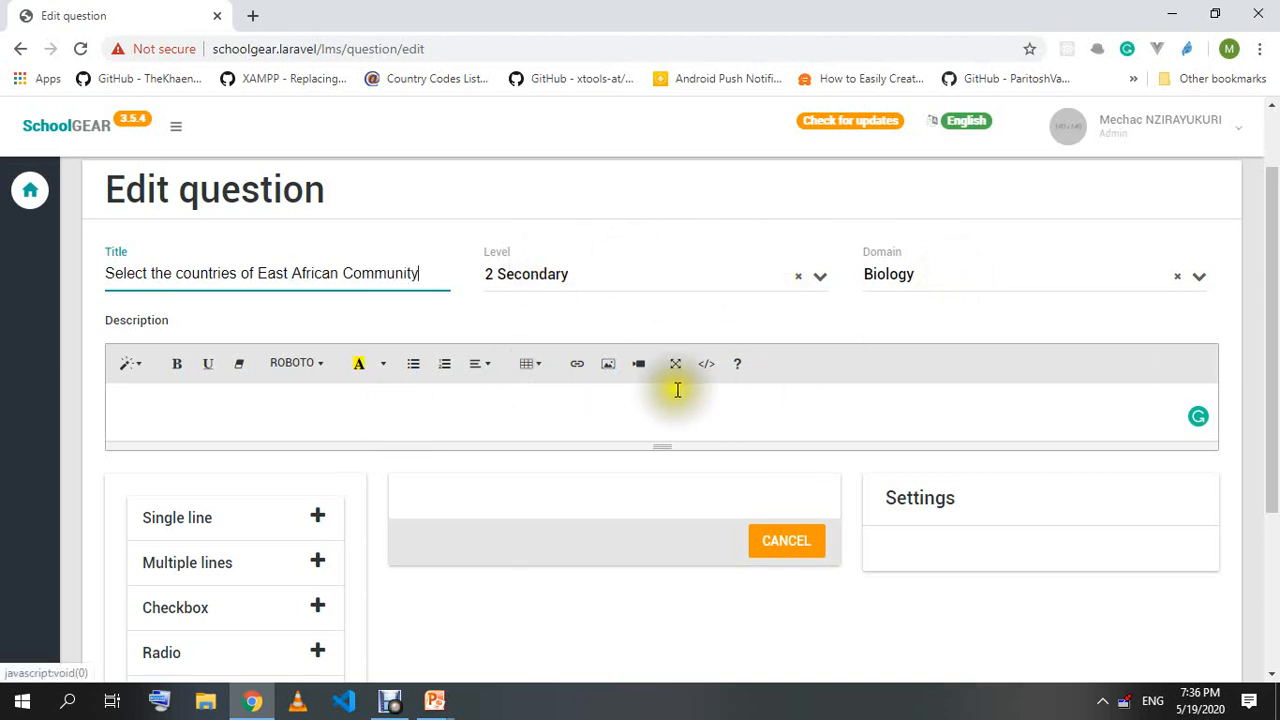
pyautogui.click(565, 396)
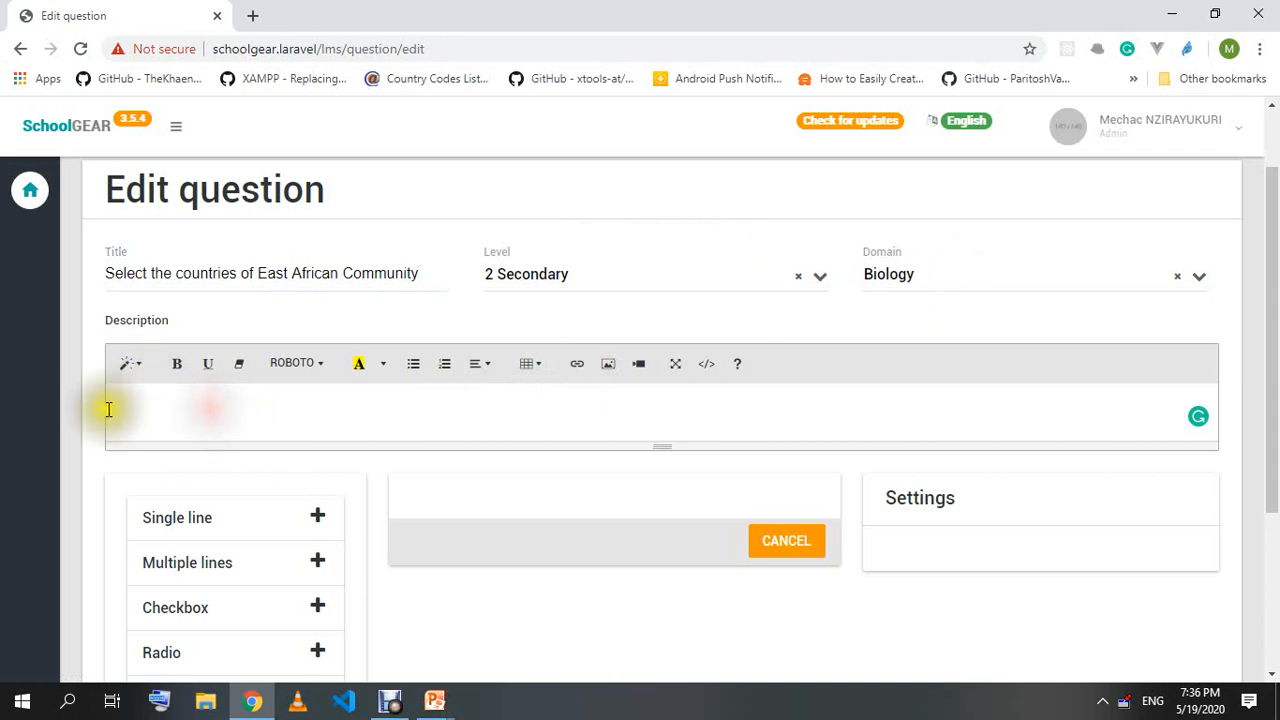
pyautogui.write('Given')
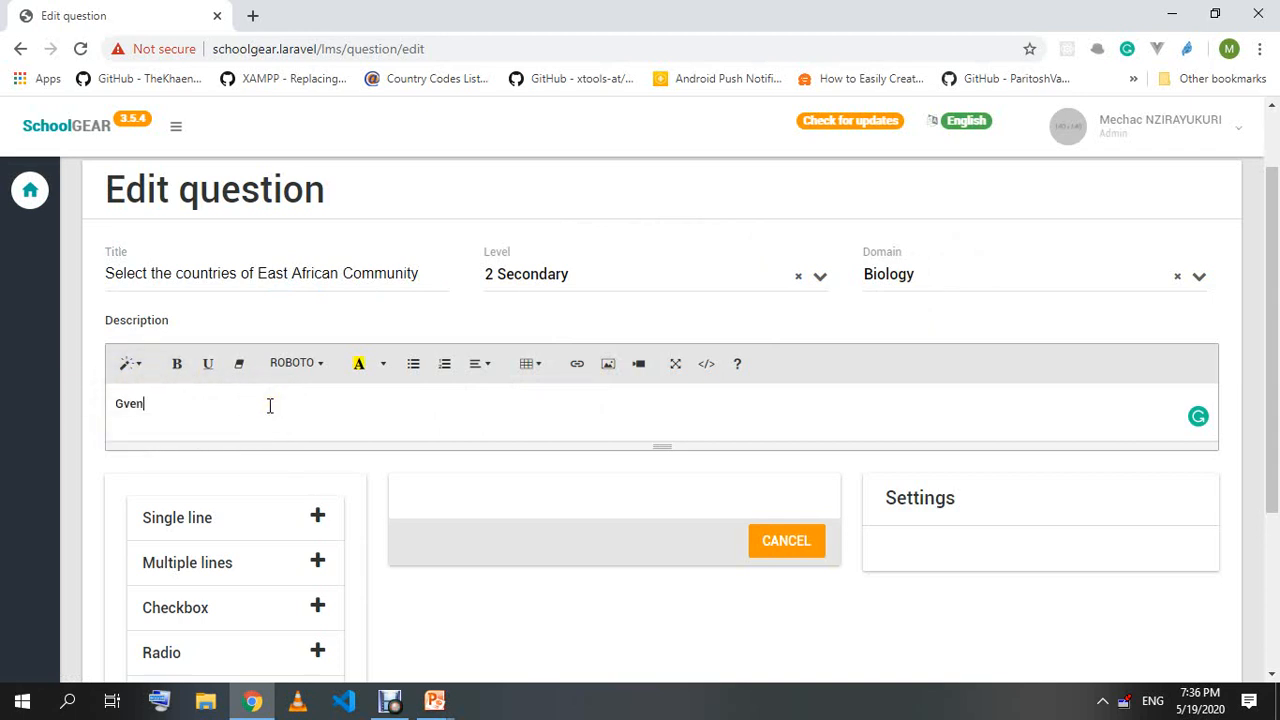
pyautogui.write(' the list of countries below, please select all the countries of the East African Community')
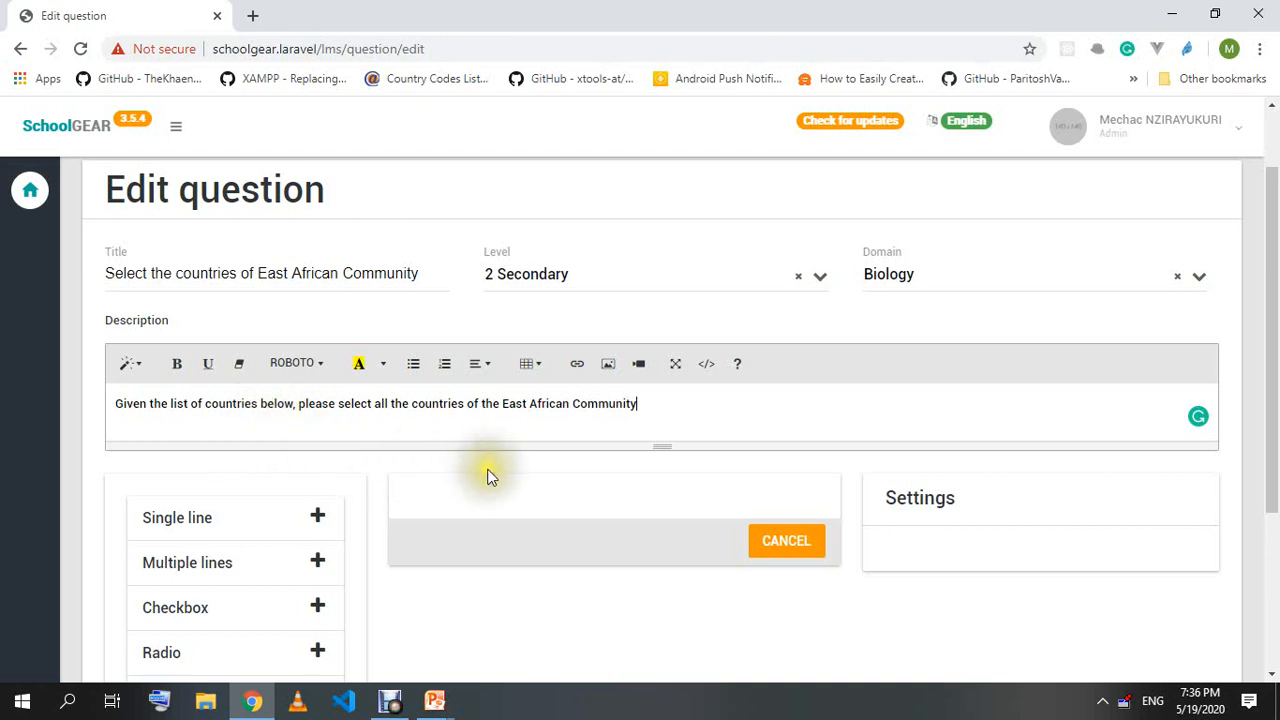
# Add a Checkbox answer field with display text 'Check all the possible answers'.
pyautogui.scroll(-1, 195, 515)
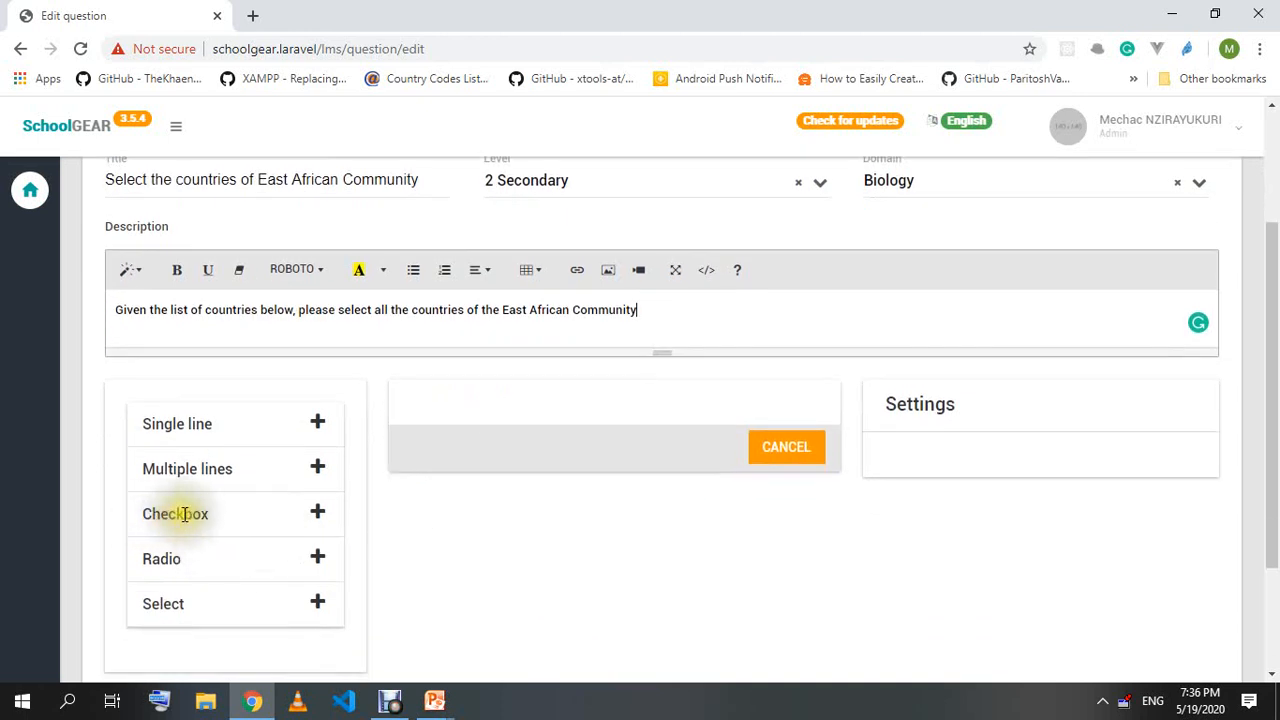
pyautogui.click(318, 513)
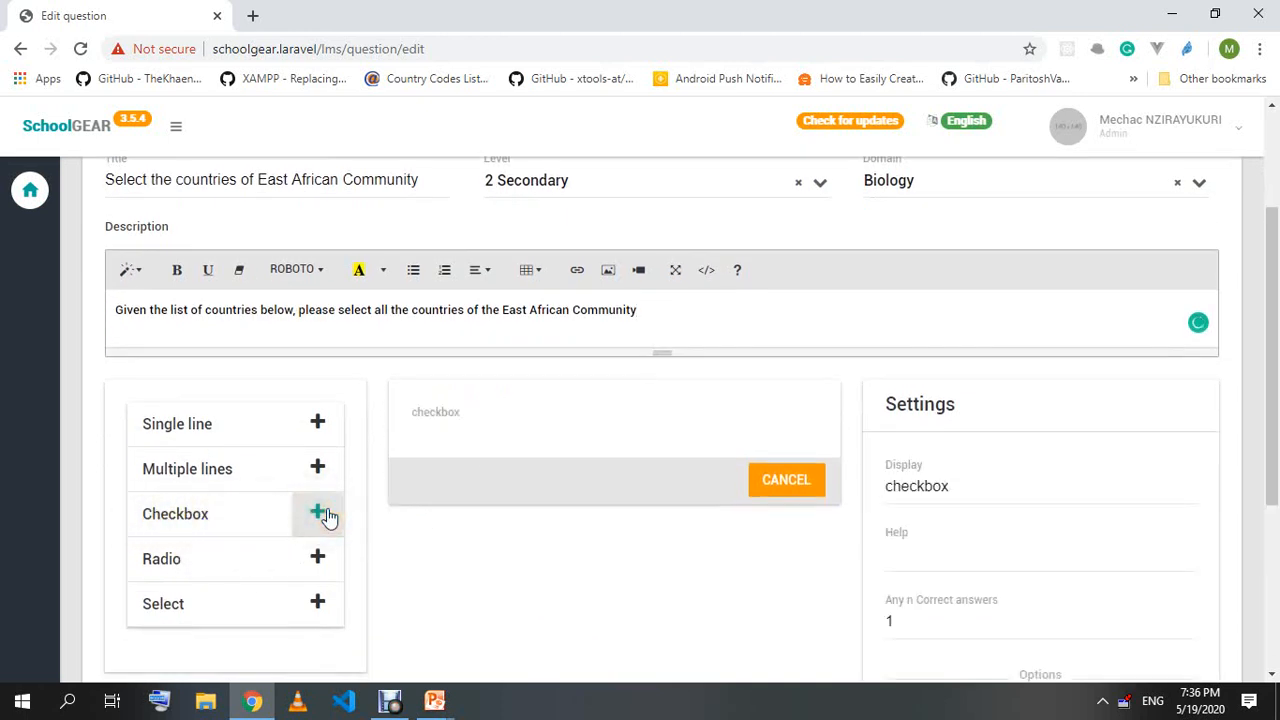
pyautogui.click(971, 490)
pyautogui.moveTo(966, 490); pyautogui.dragTo(857, 492)
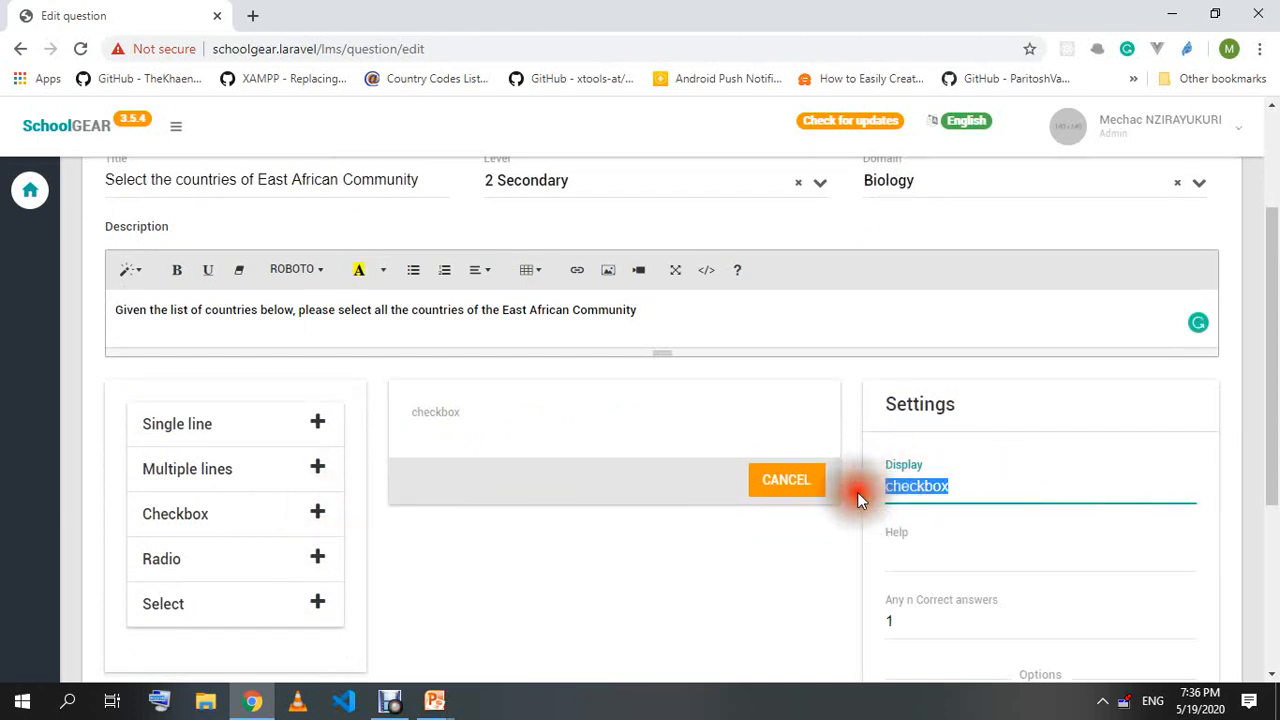
pyautogui.write('Sel')
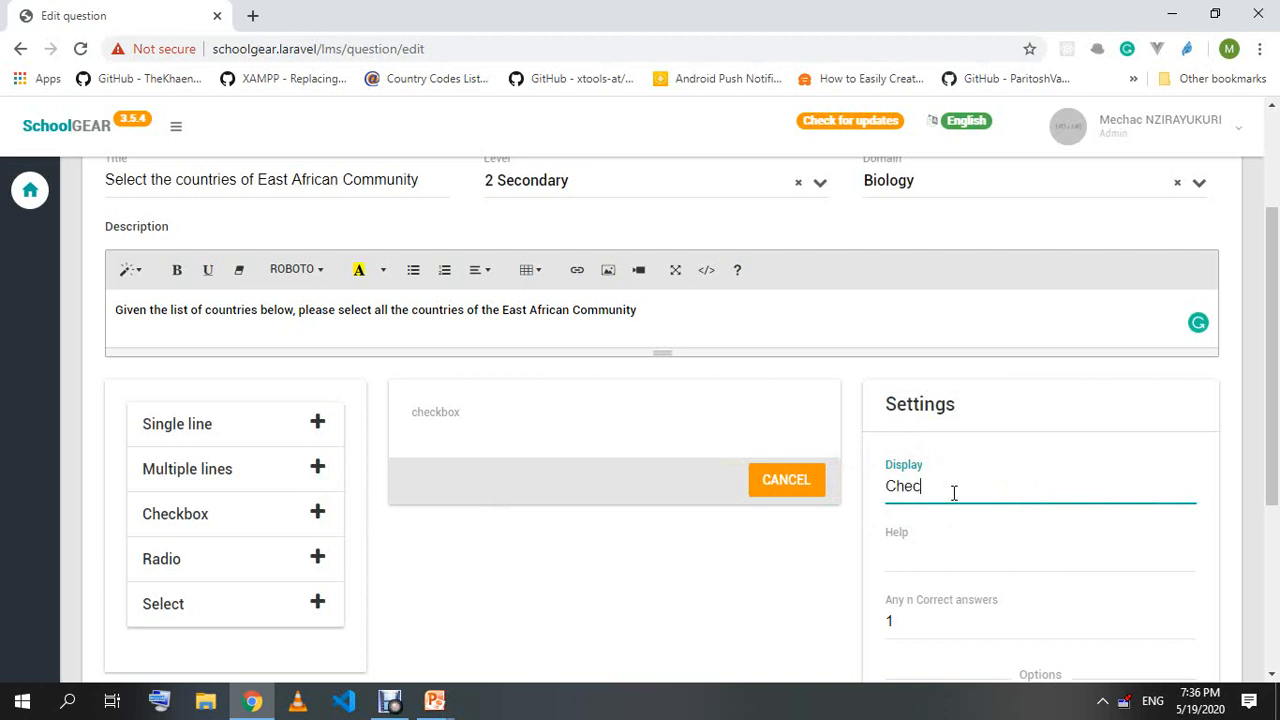
pyautogui.write('e possible answers')
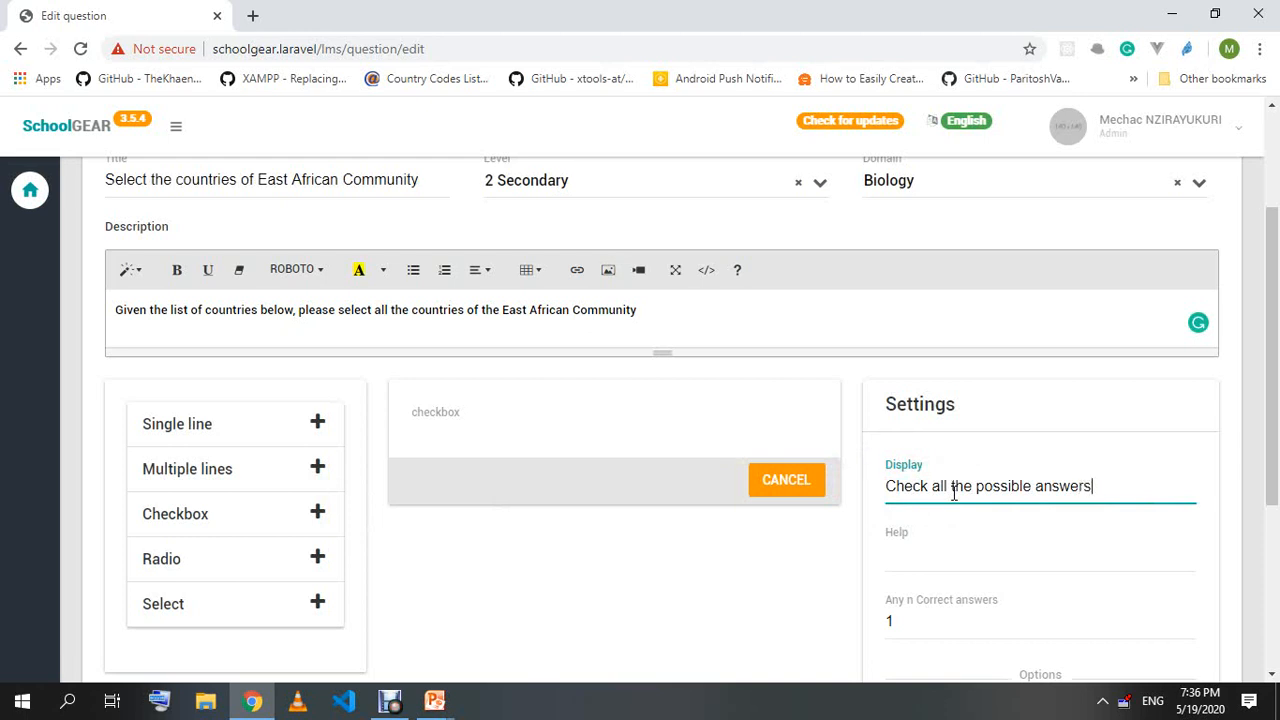
pyautogui.click(920, 556)
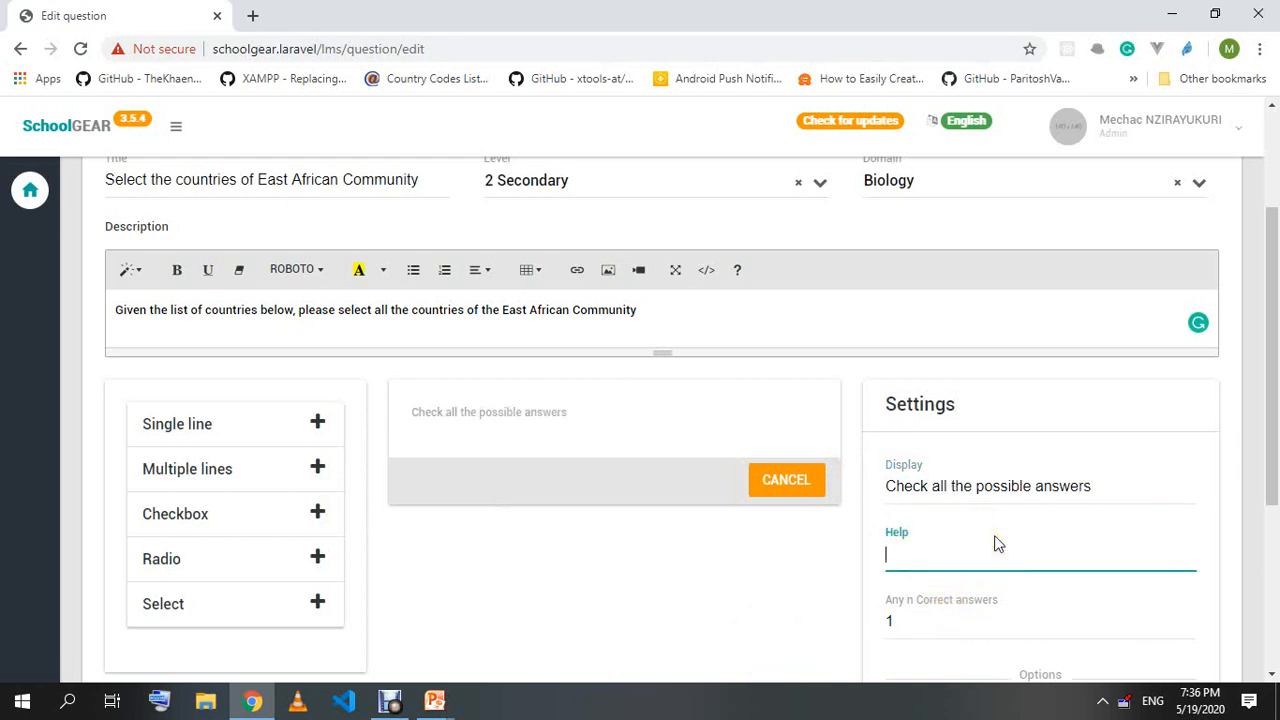
pyautogui.scroll(-1, 957, 537)
pyautogui.click(896, 526)
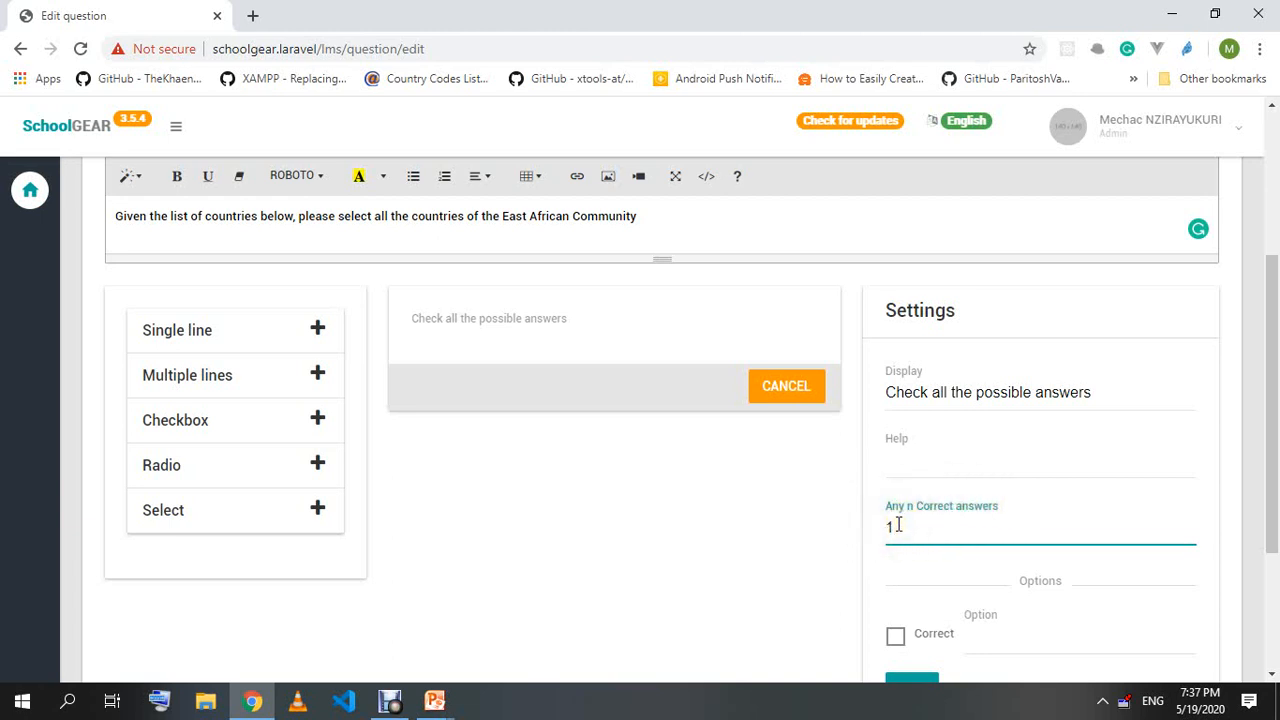
pyautogui.scroll(-1, 895, 505)
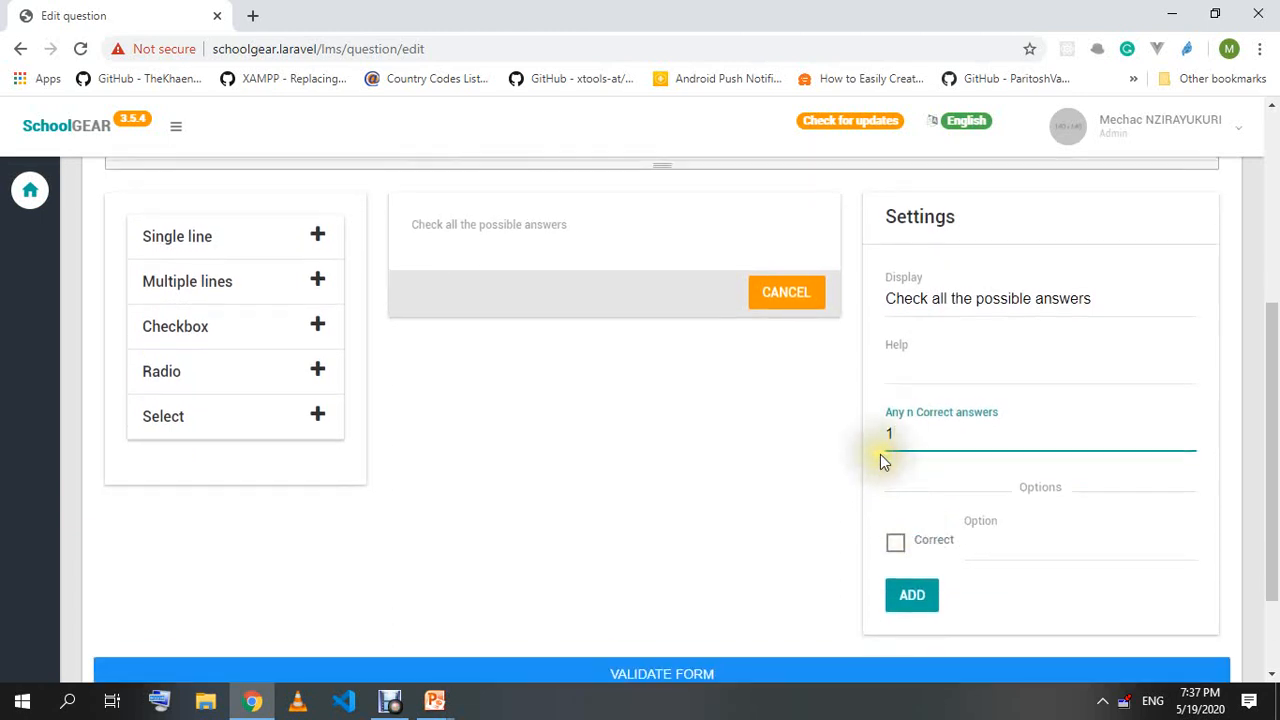
# Add options Ethiopia, Rwanda and Burundi, marking Rwanda and Burundi as correct.
pyautogui.click(988, 545)
pyautogui.write('Ethiopia')
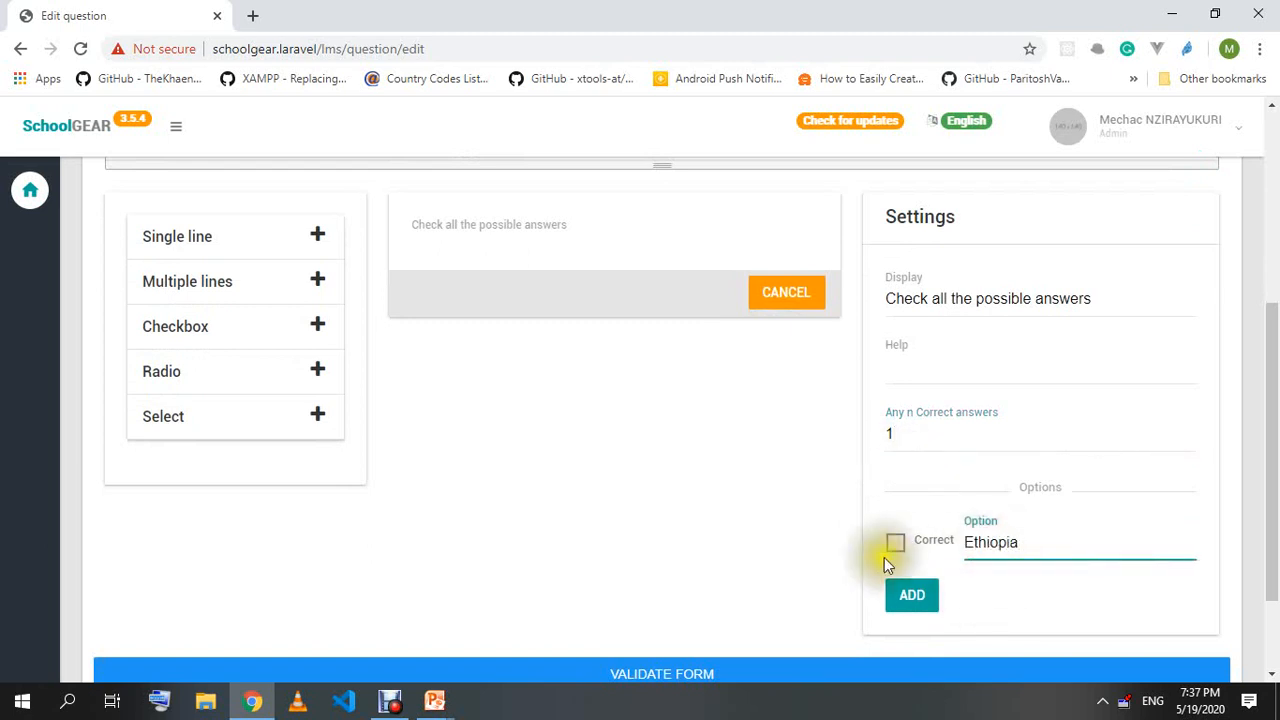
pyautogui.click(910, 597)
pyautogui.click(1013, 599)
pyautogui.write('Rwanda')
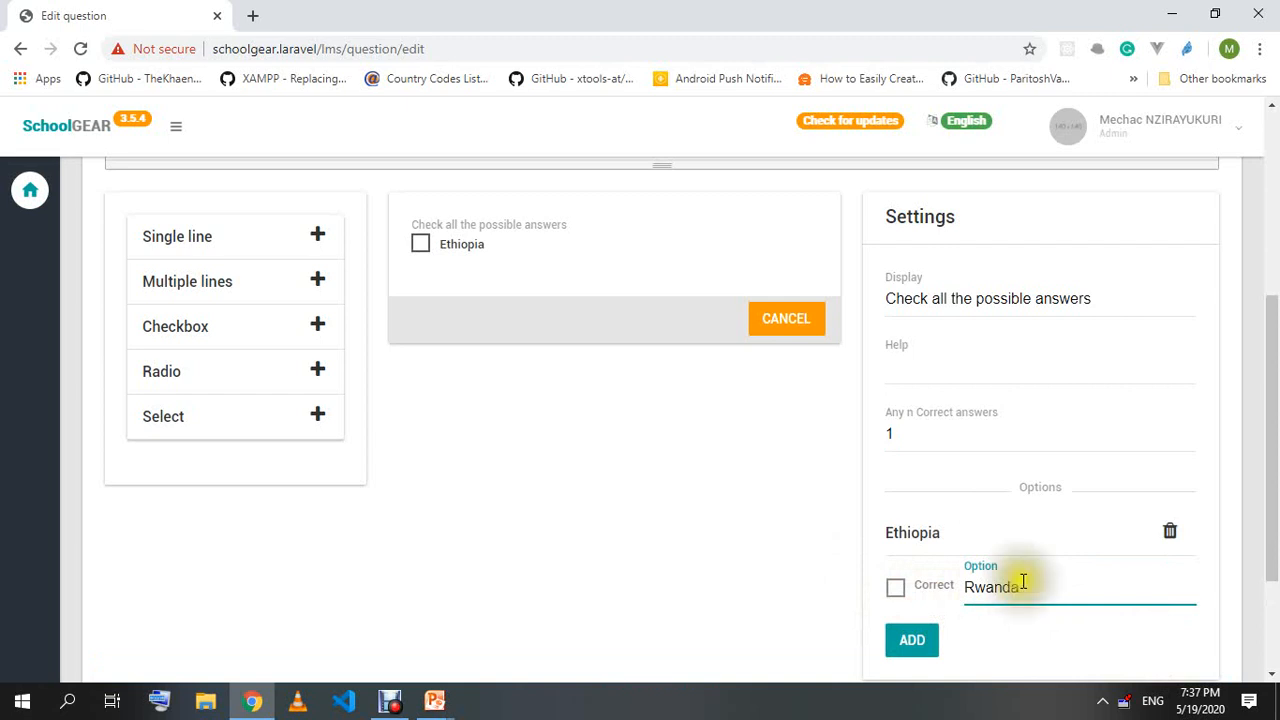
pyautogui.click(900, 590)
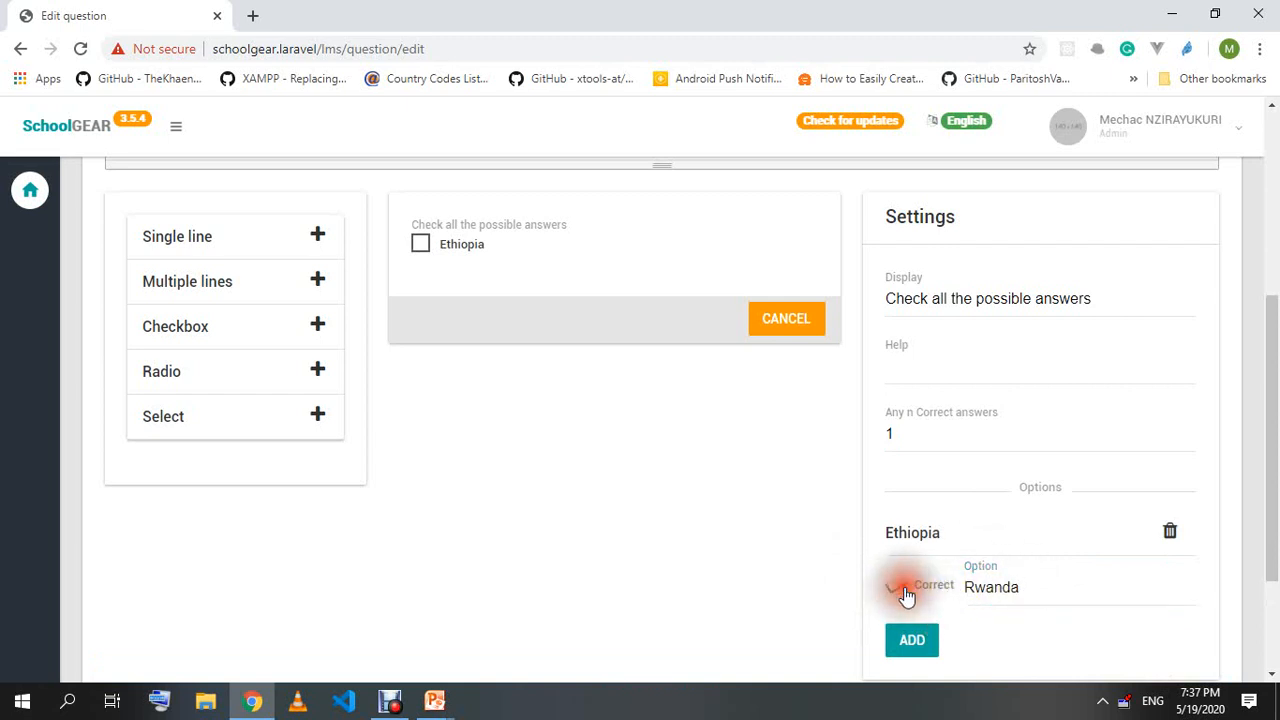
pyautogui.click(911, 640)
pyautogui.scroll(-2, 950, 600)
pyautogui.click(1018, 438)
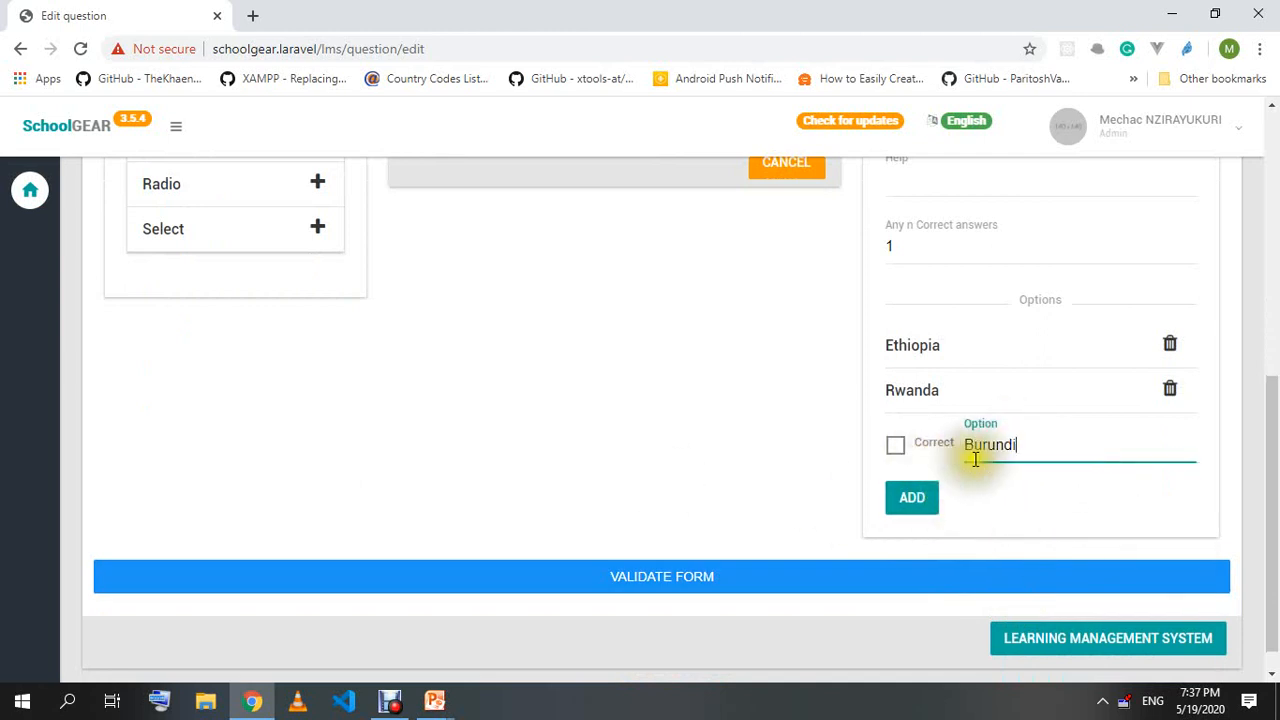
pyautogui.click(901, 450)
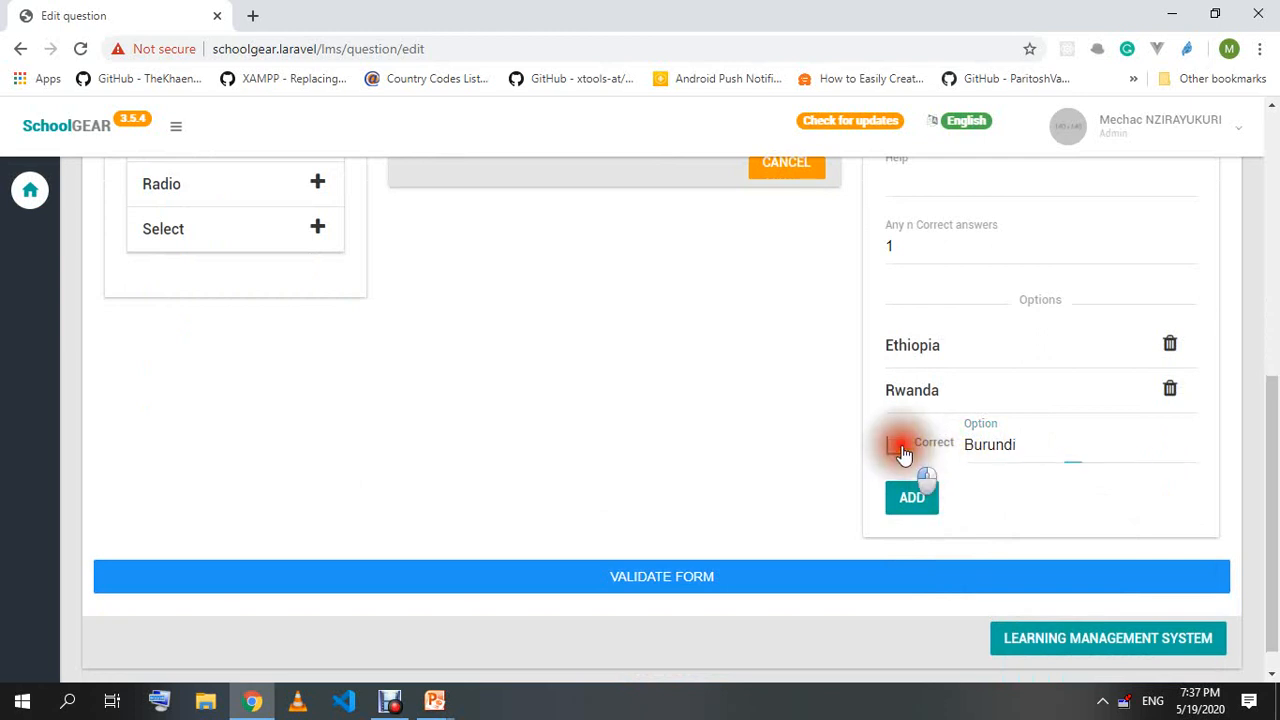
pyautogui.click(912, 498)
pyautogui.scroll(-1, 1071, 486)
# Add options Eritrea, Uganda (marked correct) and United States of America.
pyautogui.click(1005, 420)
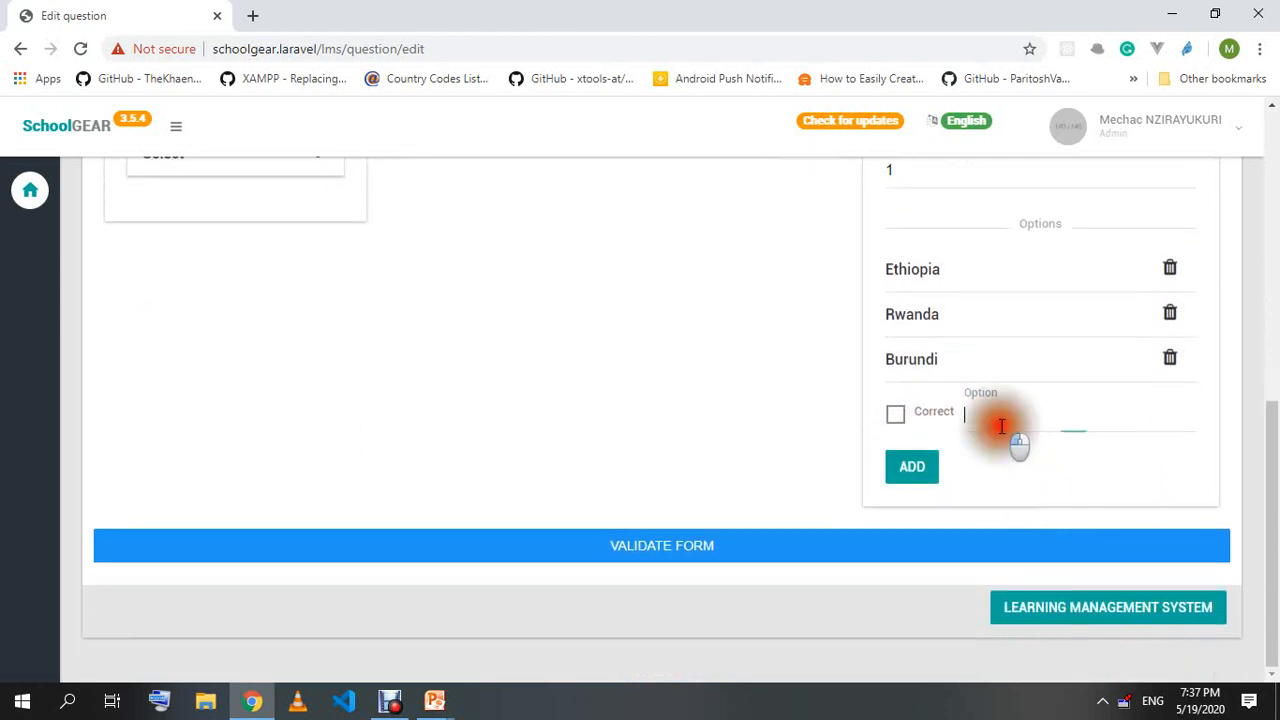
pyautogui.write('Eritrea')
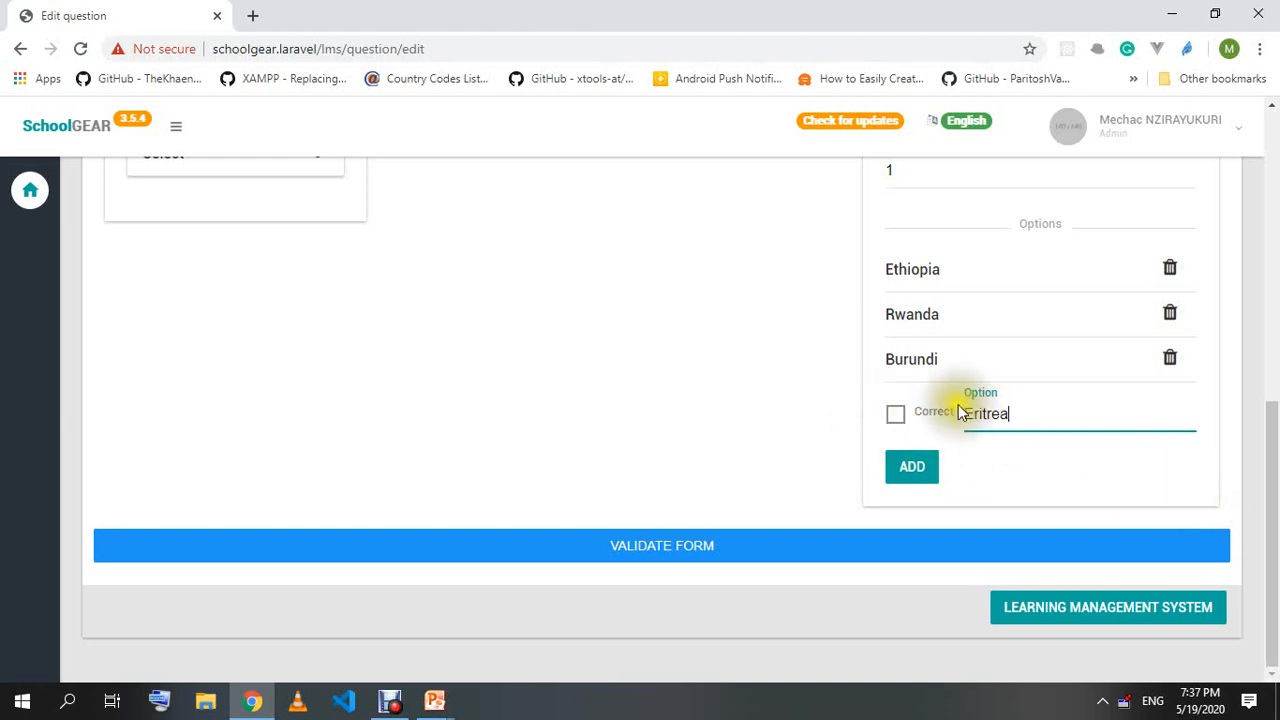
pyautogui.click(914, 467)
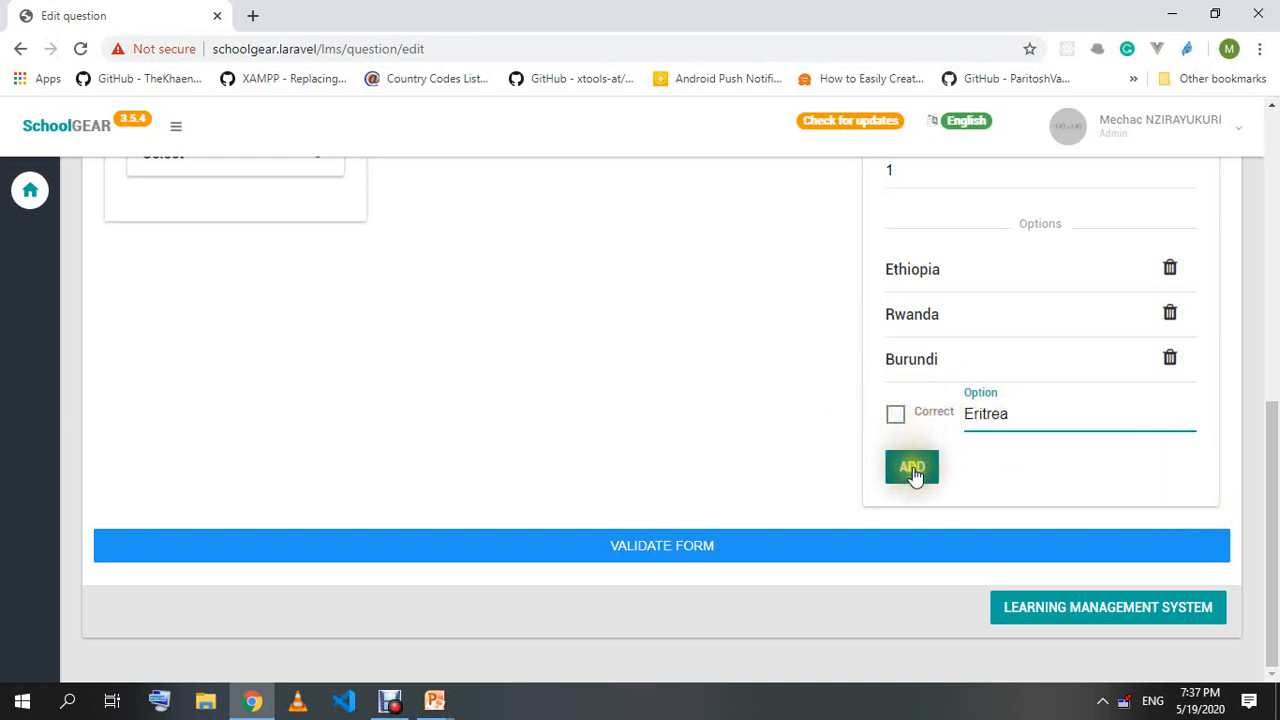
pyautogui.scroll(-1, 1077, 463)
pyautogui.click(1020, 418)
pyautogui.write('Uganda')
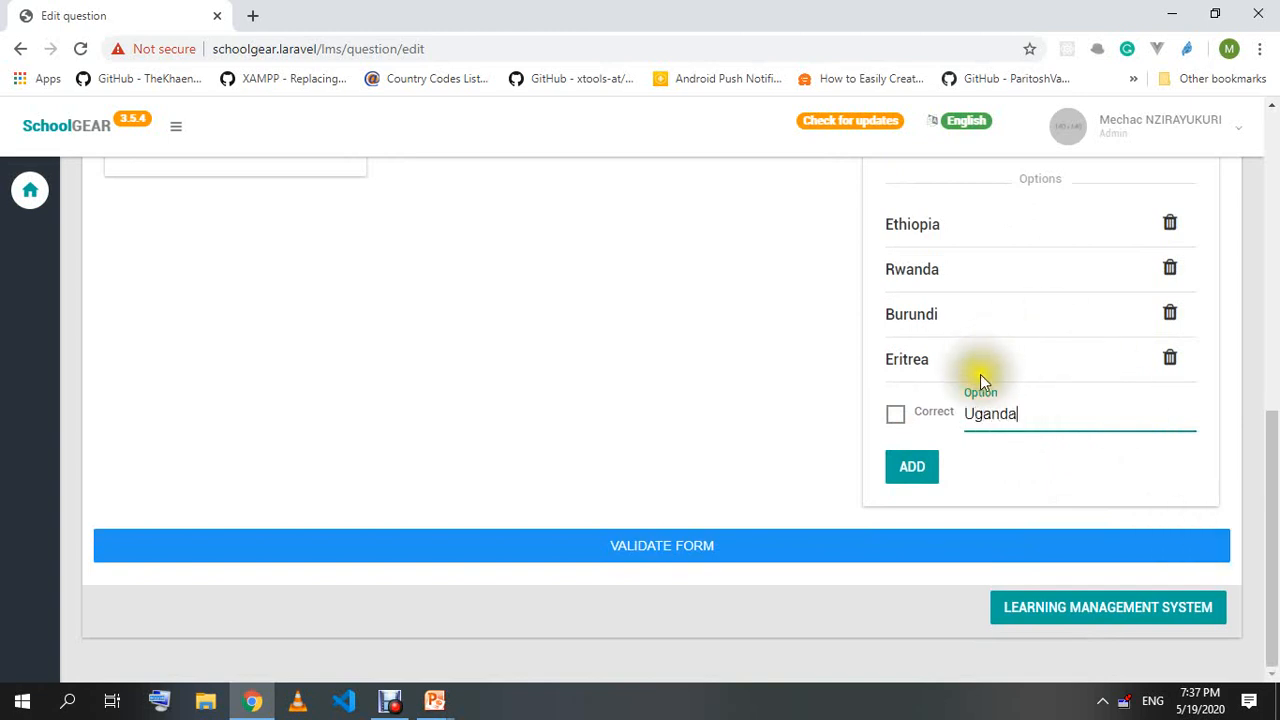
pyautogui.click(903, 420)
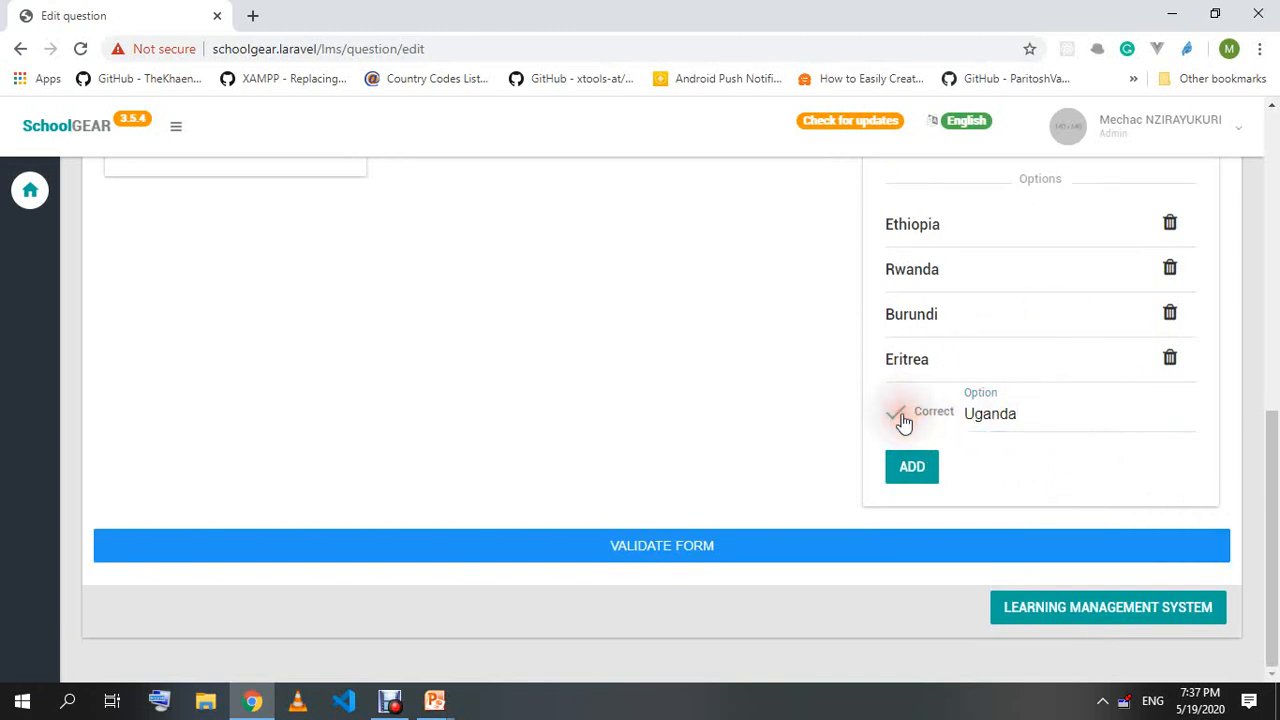
pyautogui.click(918, 472)
pyautogui.click(1034, 454)
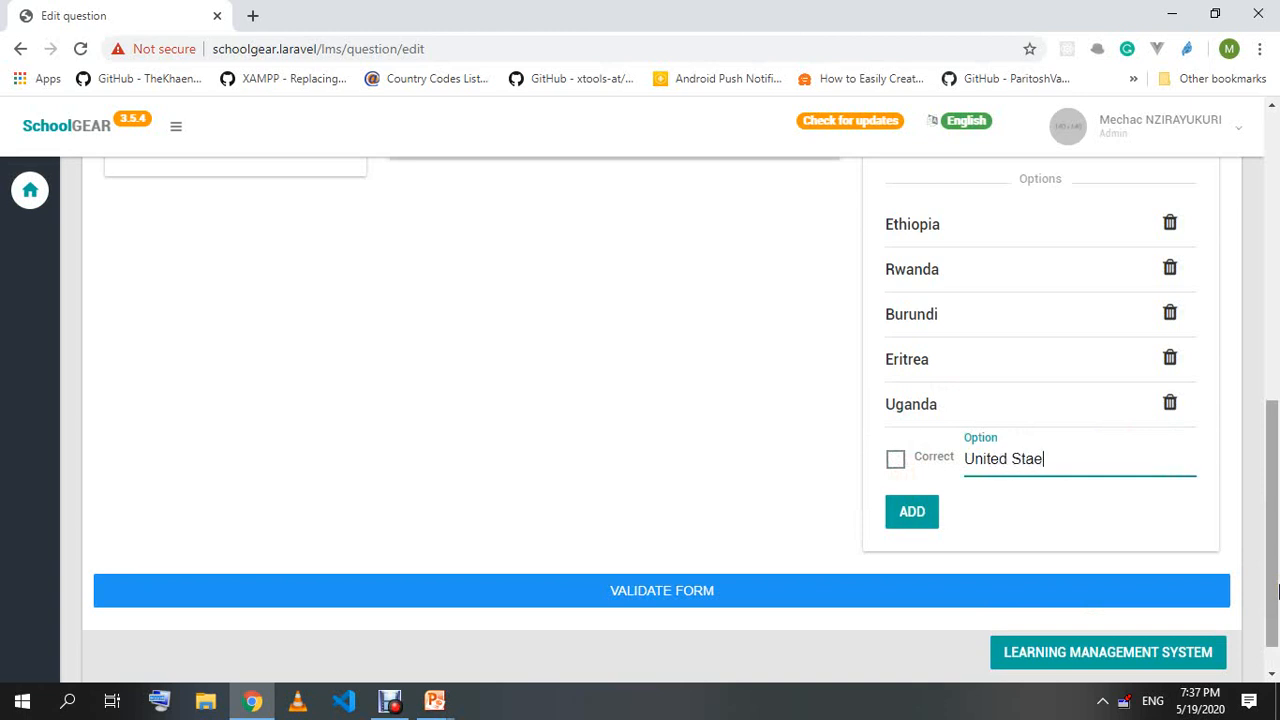
pyautogui.write('United States of America')
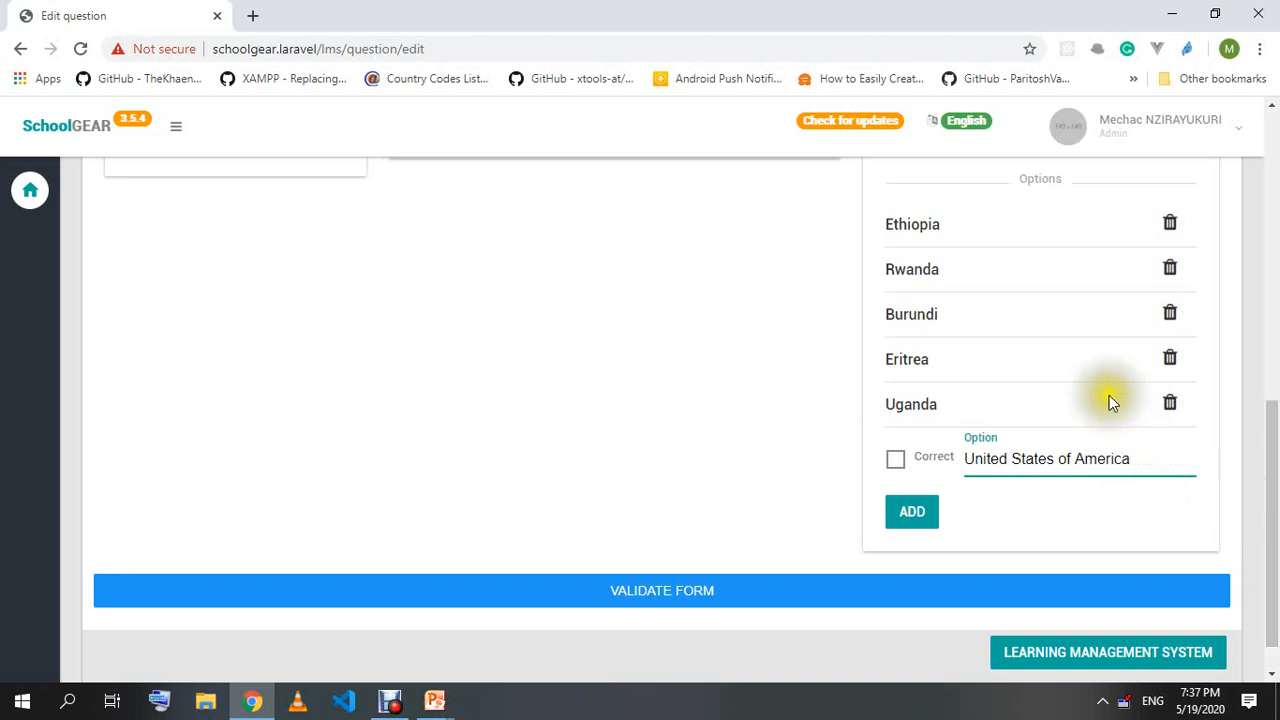
pyautogui.click(917, 514)
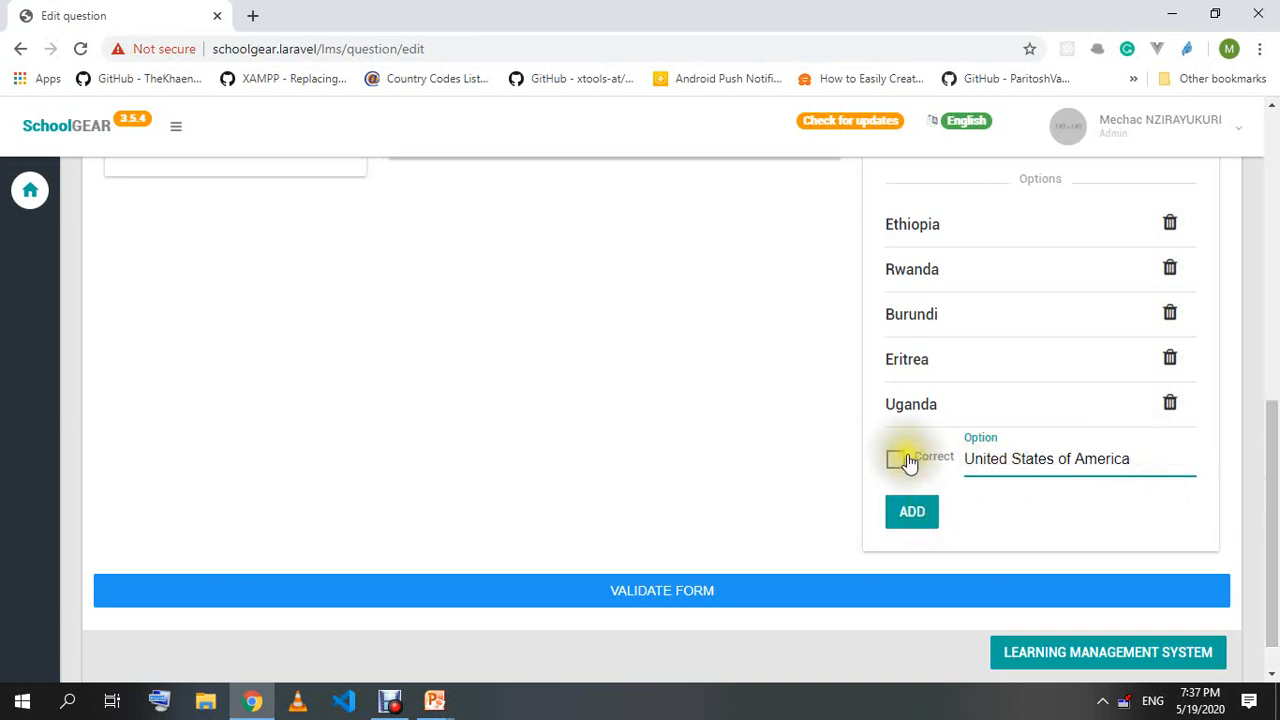
pyautogui.click(912, 510)
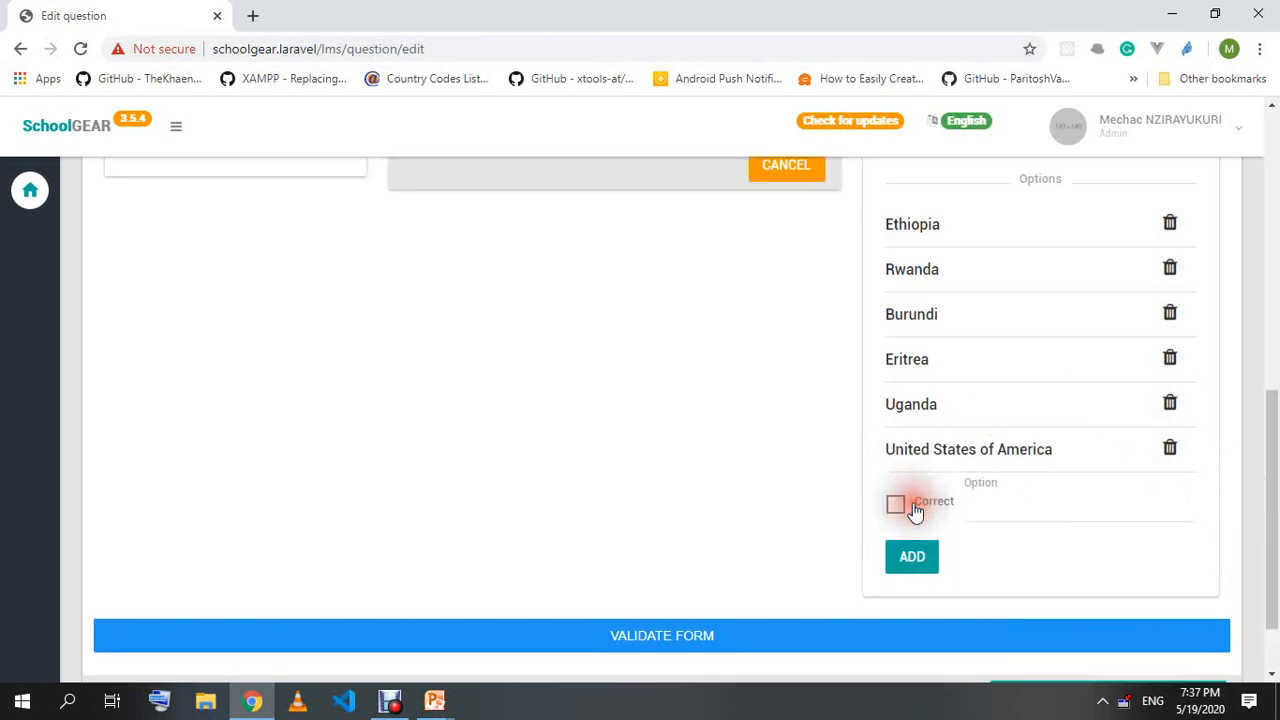
pyautogui.scroll(5, 886, 543)
pyautogui.scroll(-5, 680, 545)
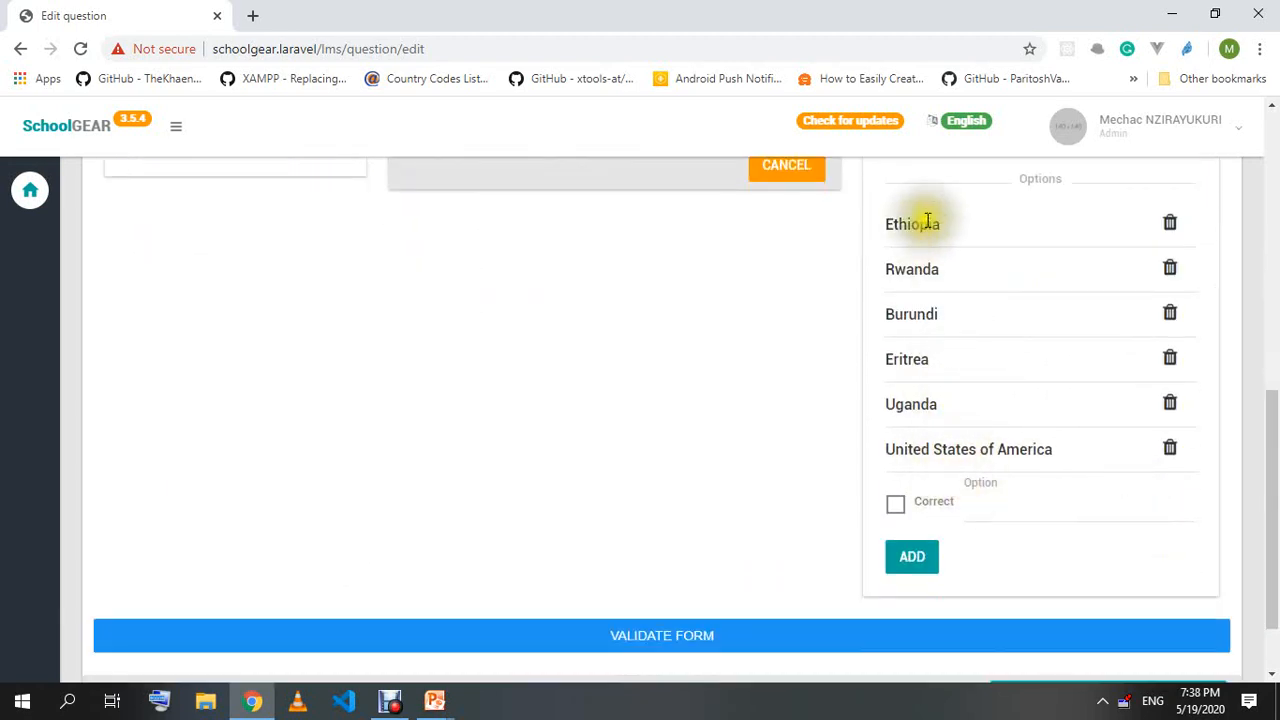
# Tick every country in the answer preview, then untick them all.
pyautogui.scroll(4, 700, 430)
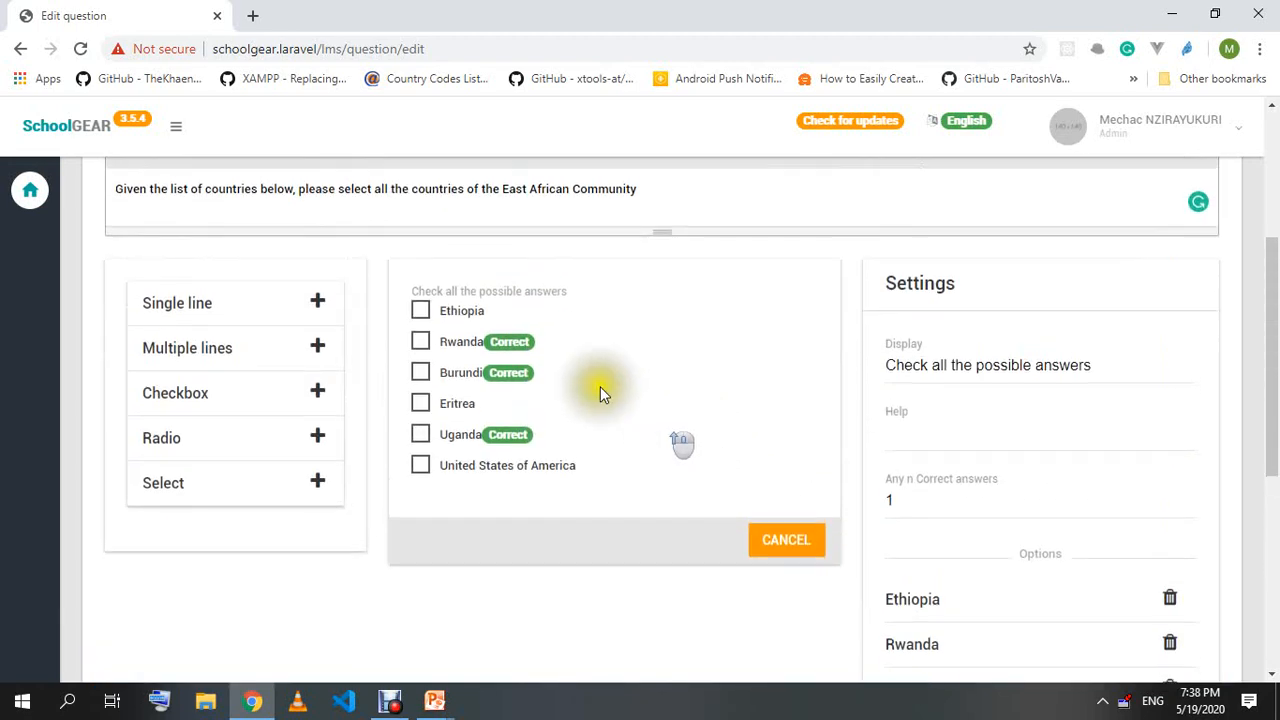
pyautogui.click(420, 310)
pyautogui.click(420, 341)
pyautogui.click(420, 372)
pyautogui.click(420, 403)
pyautogui.click(420, 434)
pyautogui.click(420, 465)
pyautogui.click(420, 434)
pyautogui.click(420, 403)
pyautogui.click(420, 372)
pyautogui.click(420, 341)
pyautogui.click(420, 310)
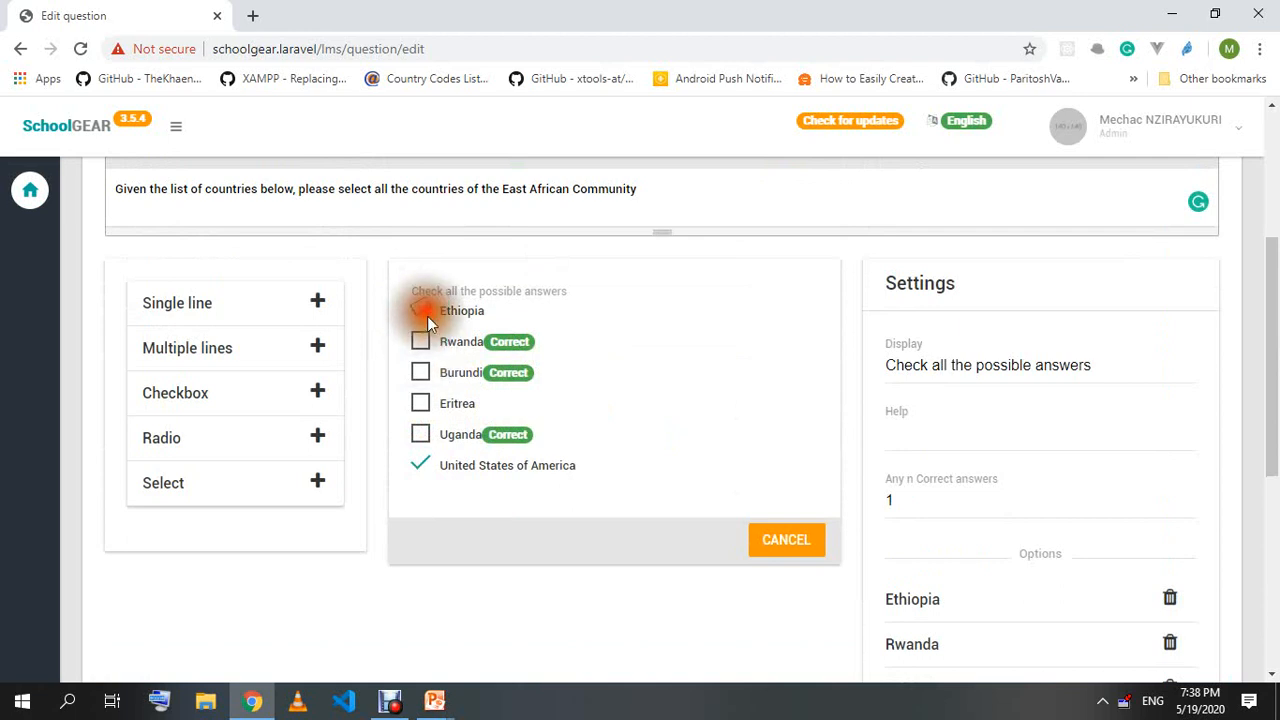
pyautogui.click(420, 465)
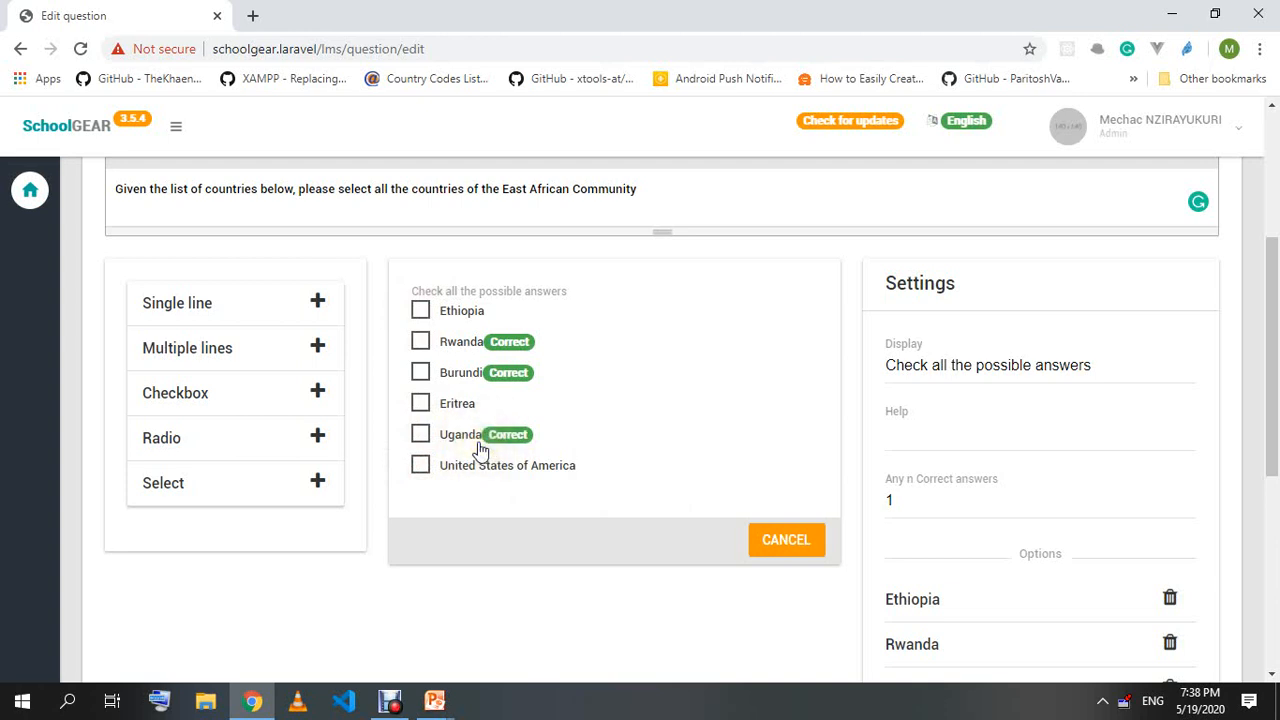
# Tick Rwanda, Burundi and Uganda in the preview, then leave only Rwanda ticked.
pyautogui.click(421, 343)
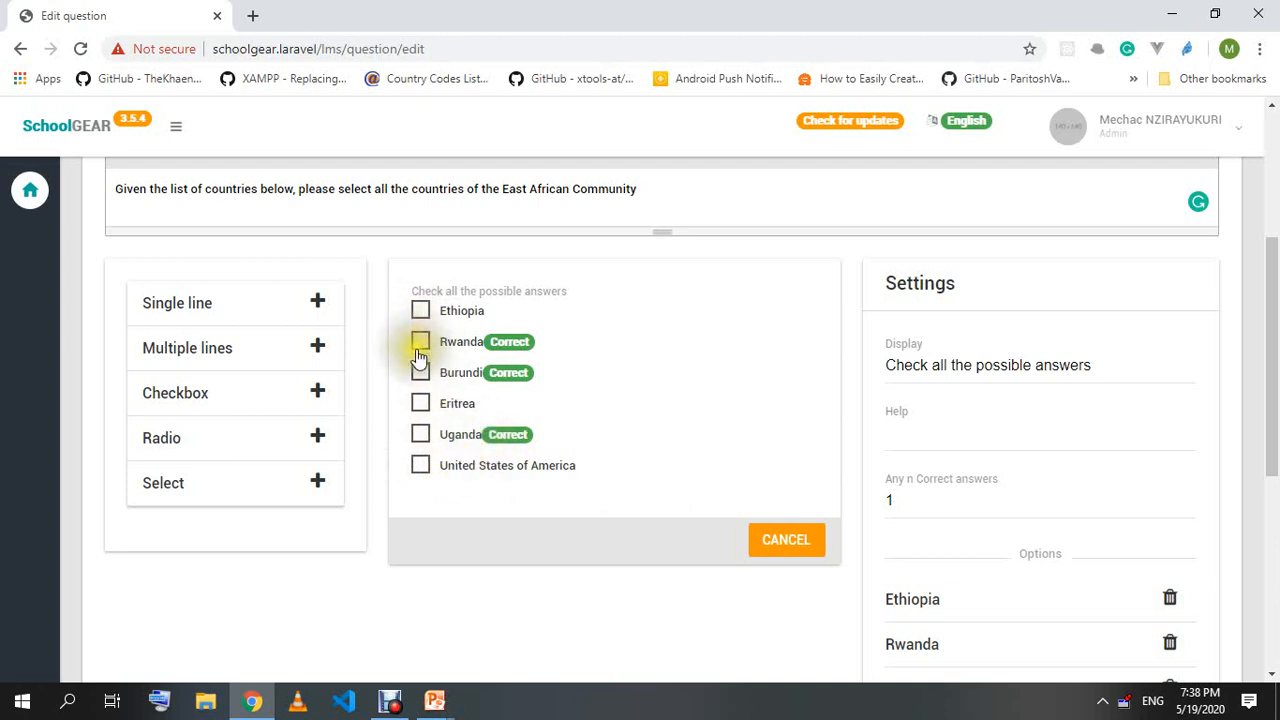
pyautogui.click(421, 370)
pyautogui.click(421, 434)
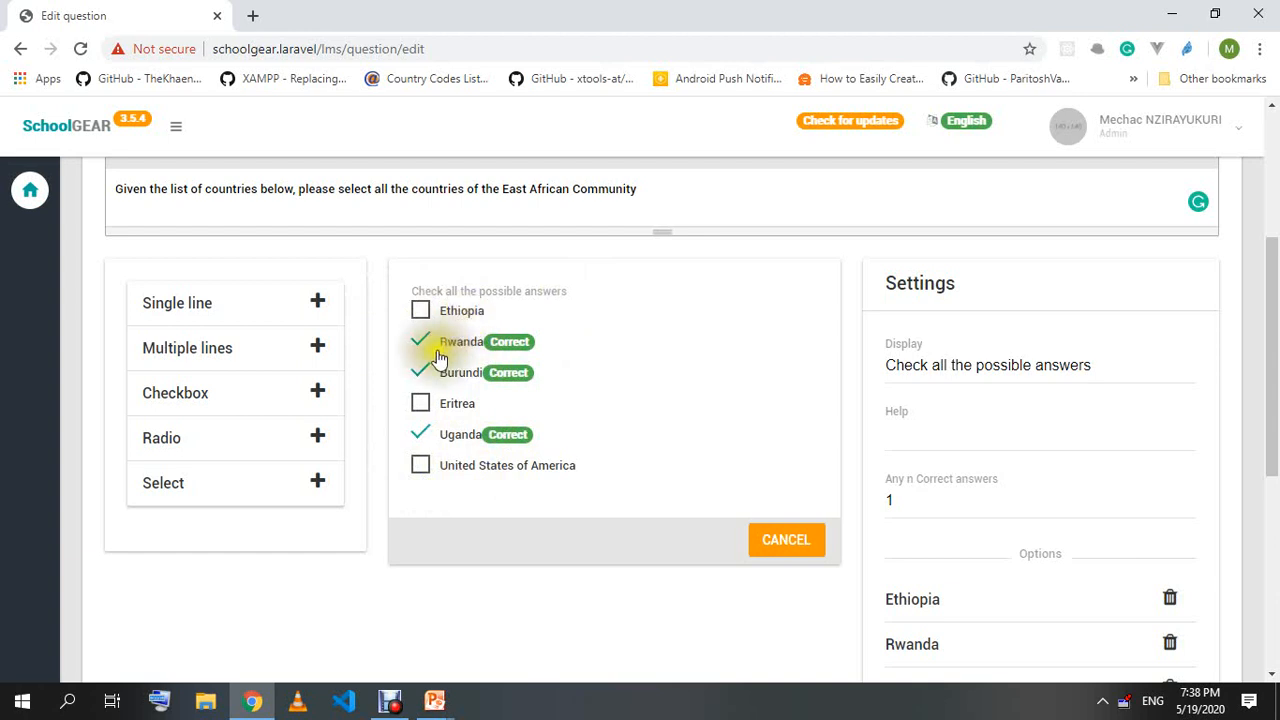
pyautogui.click(420, 372)
pyautogui.click(425, 437)
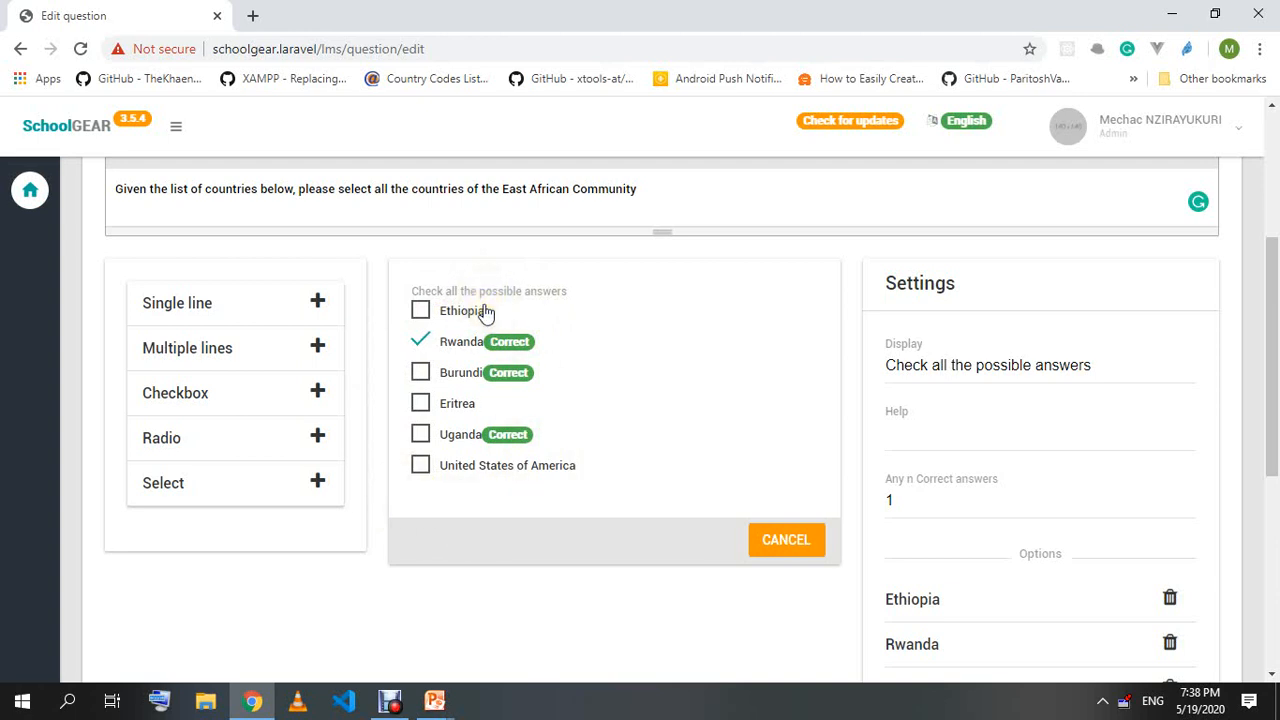
pyautogui.click(975, 497)
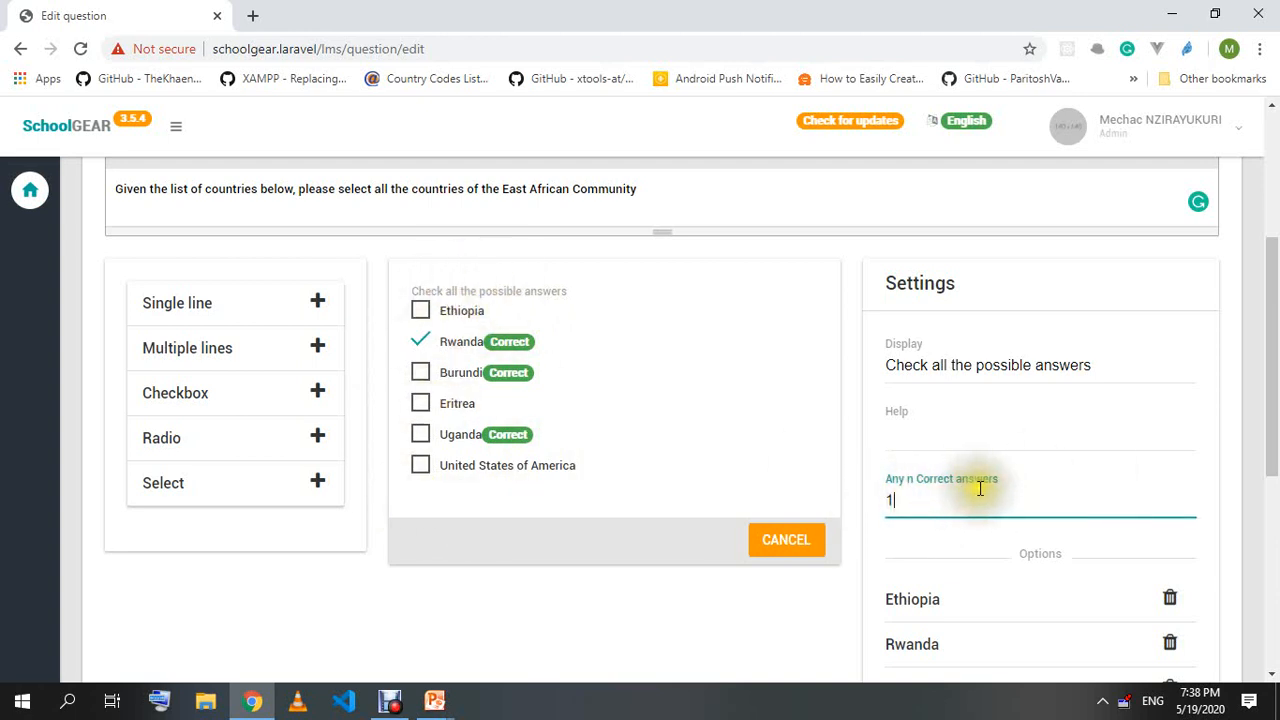
# Change the Any n Correct answers count from 1 to 3.
pyautogui.click(947, 505)
pyautogui.moveTo(947, 505); pyautogui.dragTo(880, 508)
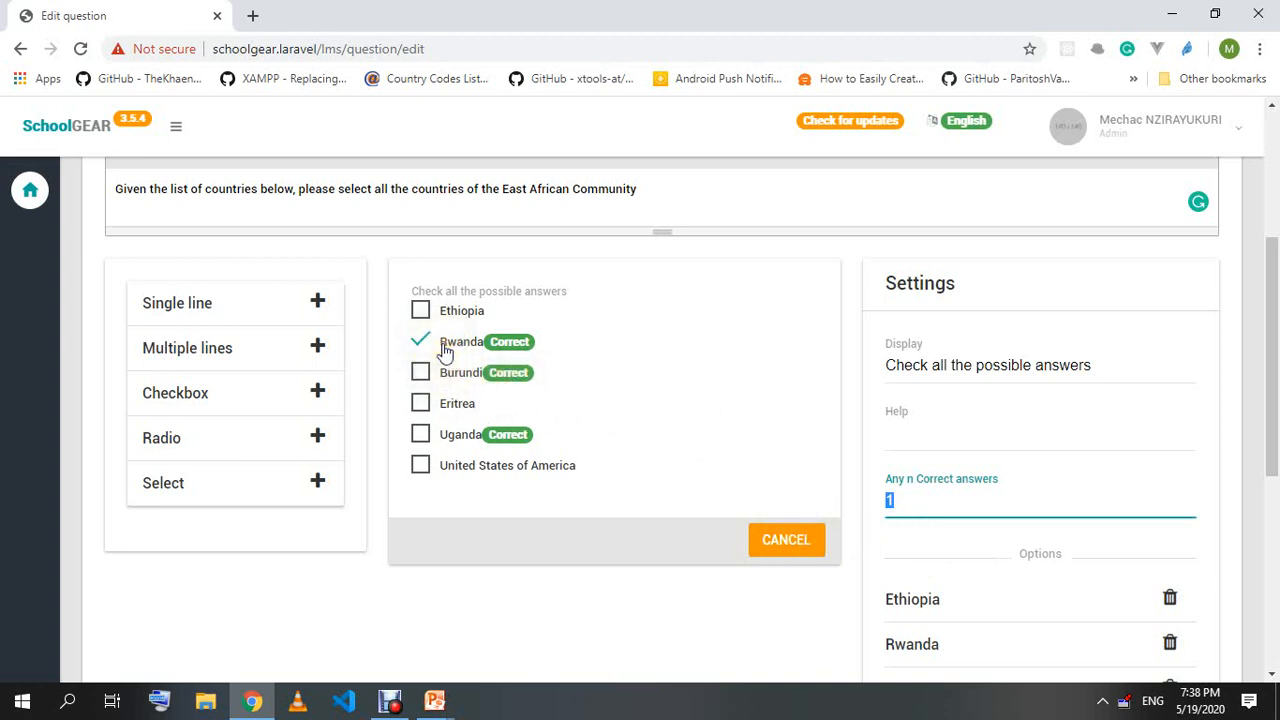
pyautogui.click(912, 500)
pyautogui.doubleClick(909, 500)
pyautogui.write('3')
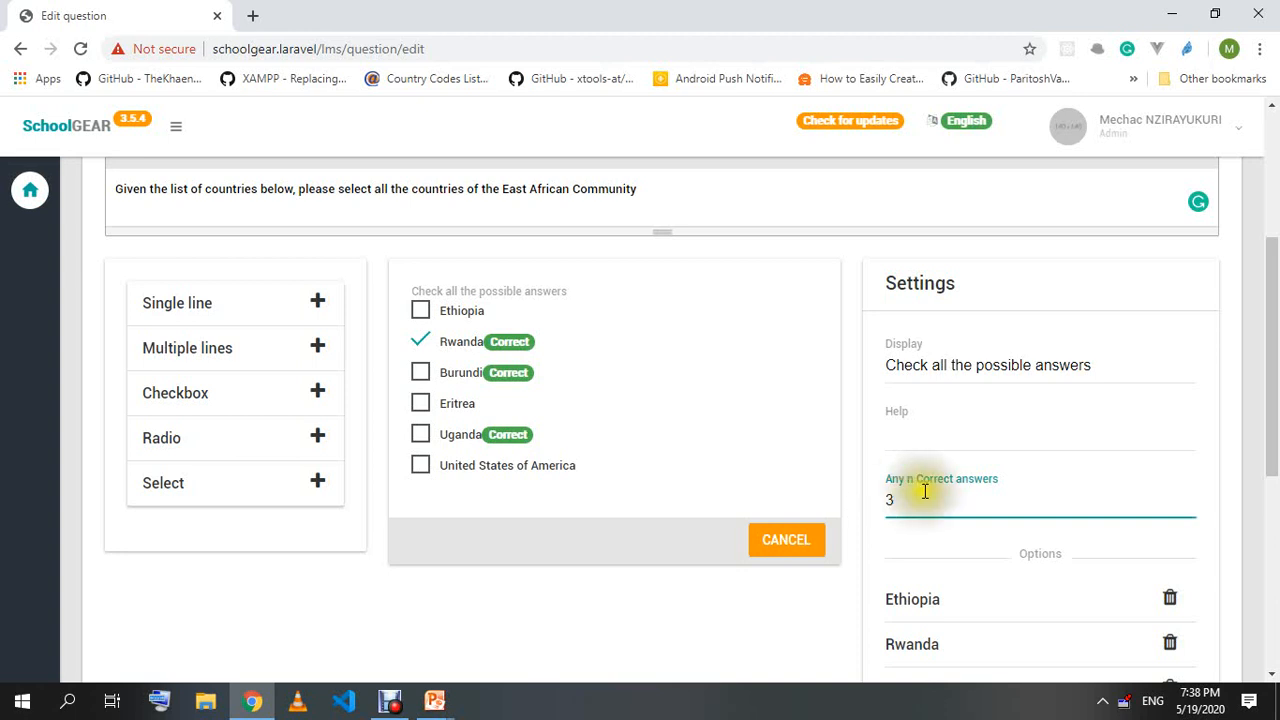
pyautogui.click(843, 451)
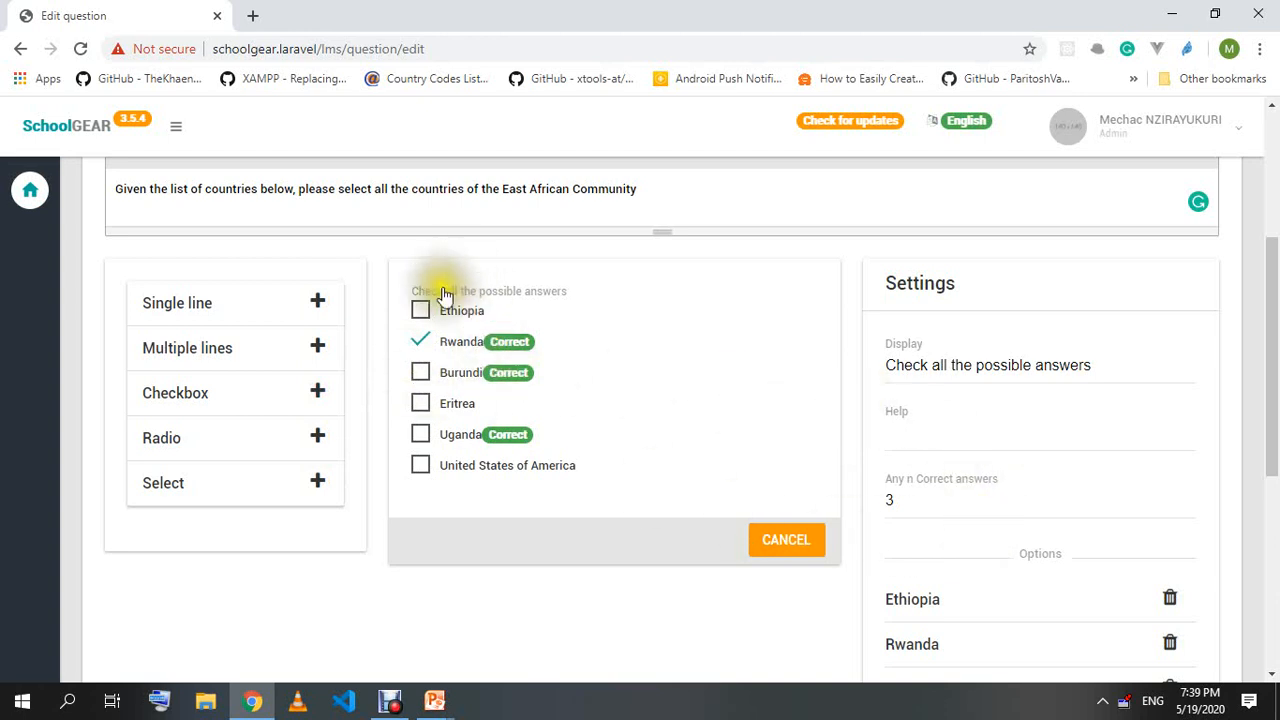
# Lower the count to 2, ticking Burundi and Eritrea in the preview to test it.
pyautogui.click(927, 510)
pyautogui.moveTo(927, 510); pyautogui.dragTo(834, 510)
pyautogui.write('2')
pyautogui.click(785, 385)
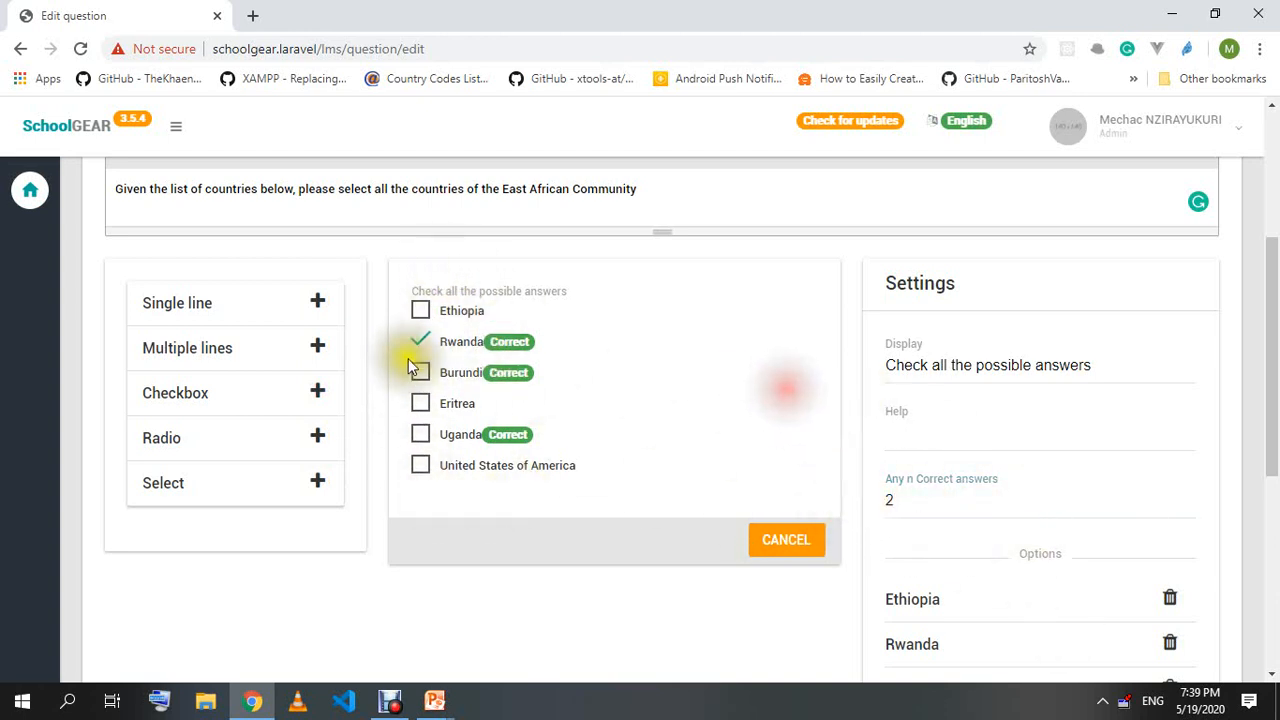
pyautogui.click(420, 370)
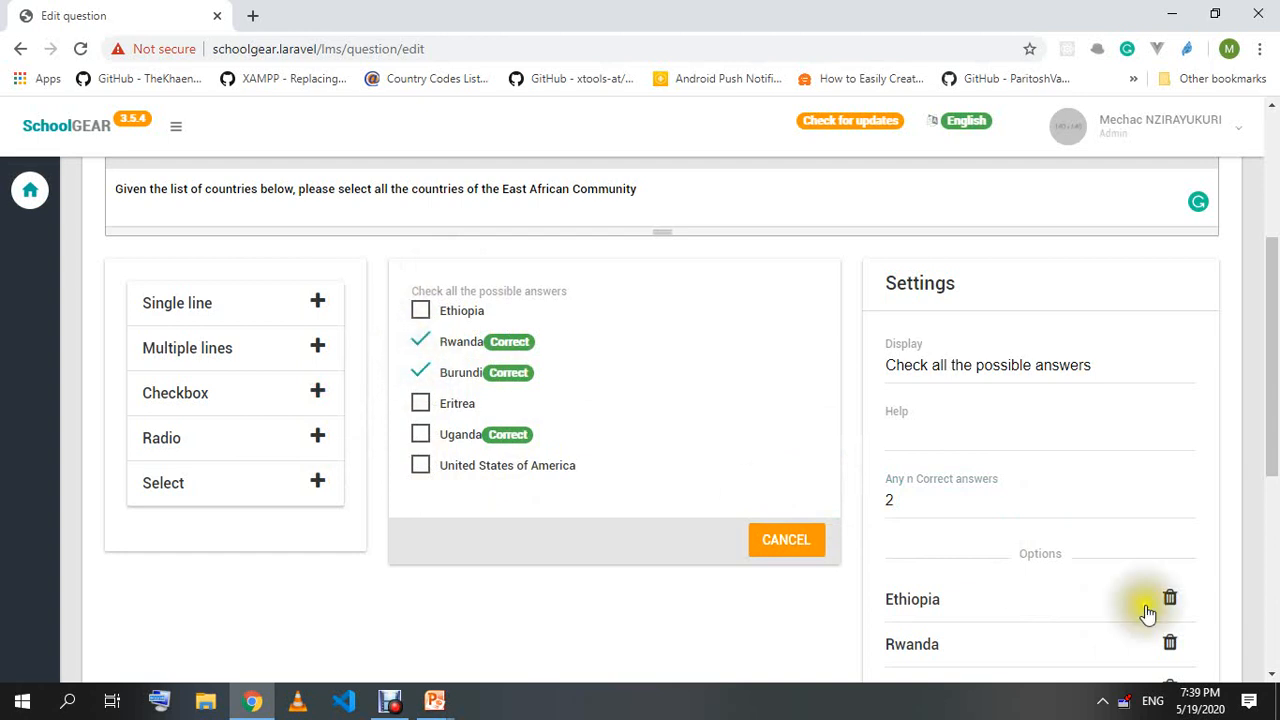
pyautogui.click(880, 507)
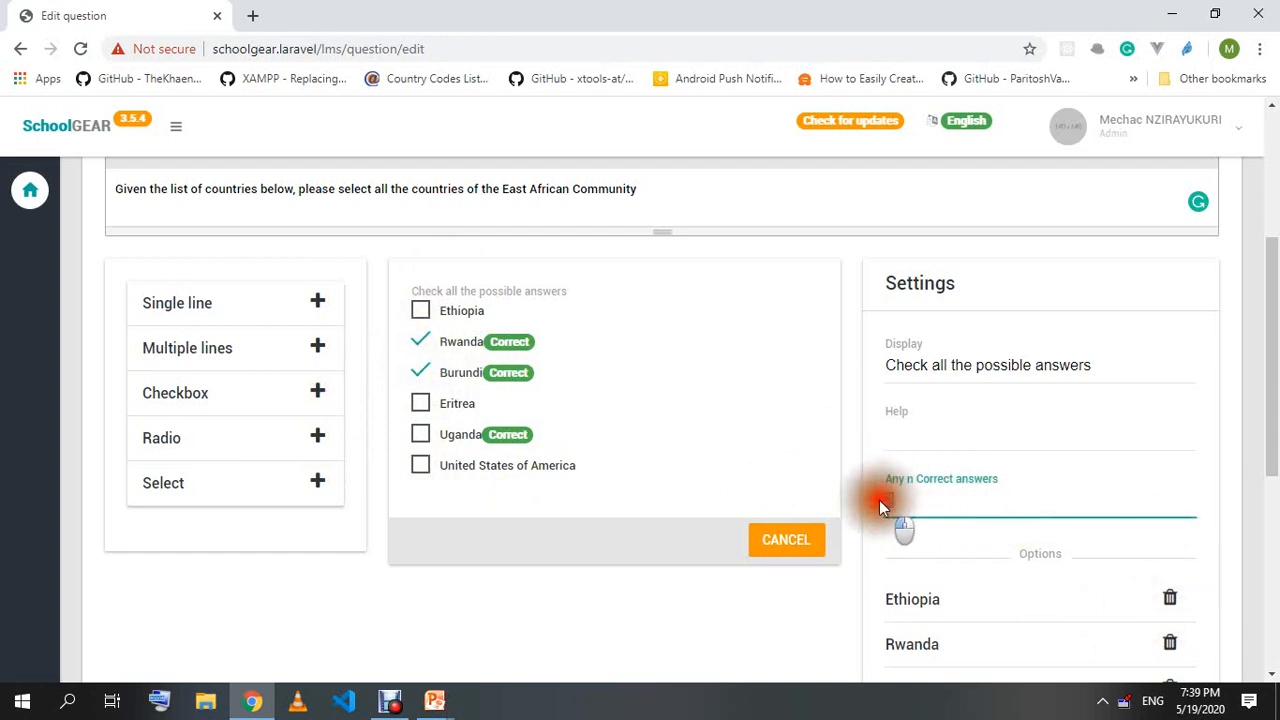
pyautogui.write('2')
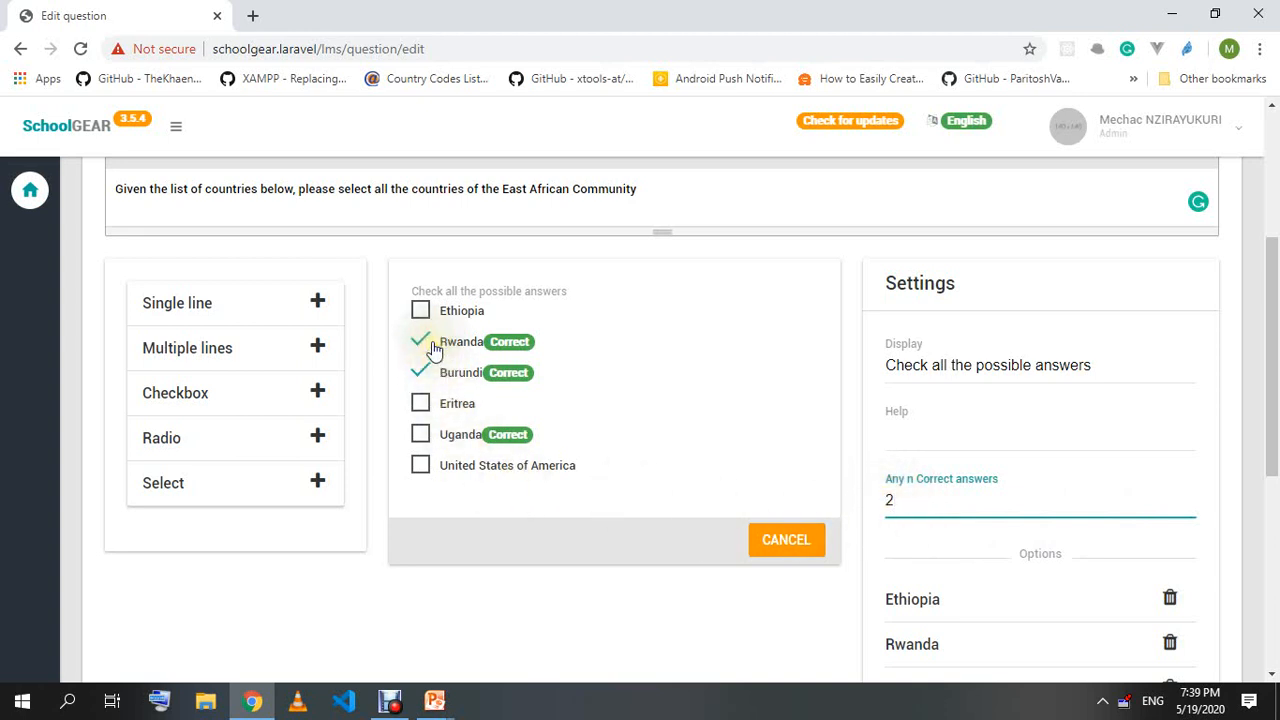
pyautogui.click(421, 404)
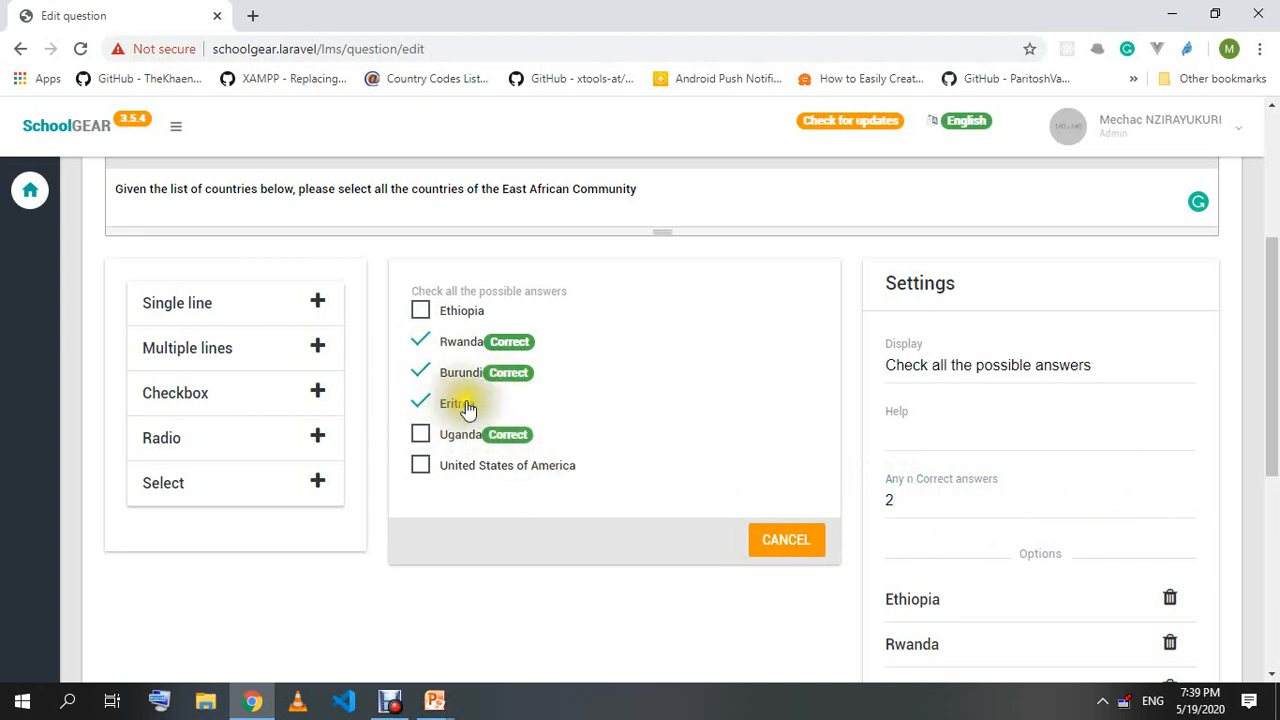
# Set the correct-answers count back to 3 and untick Eritrea and Rwanda in the preview.
pyautogui.doubleClick(876, 503)
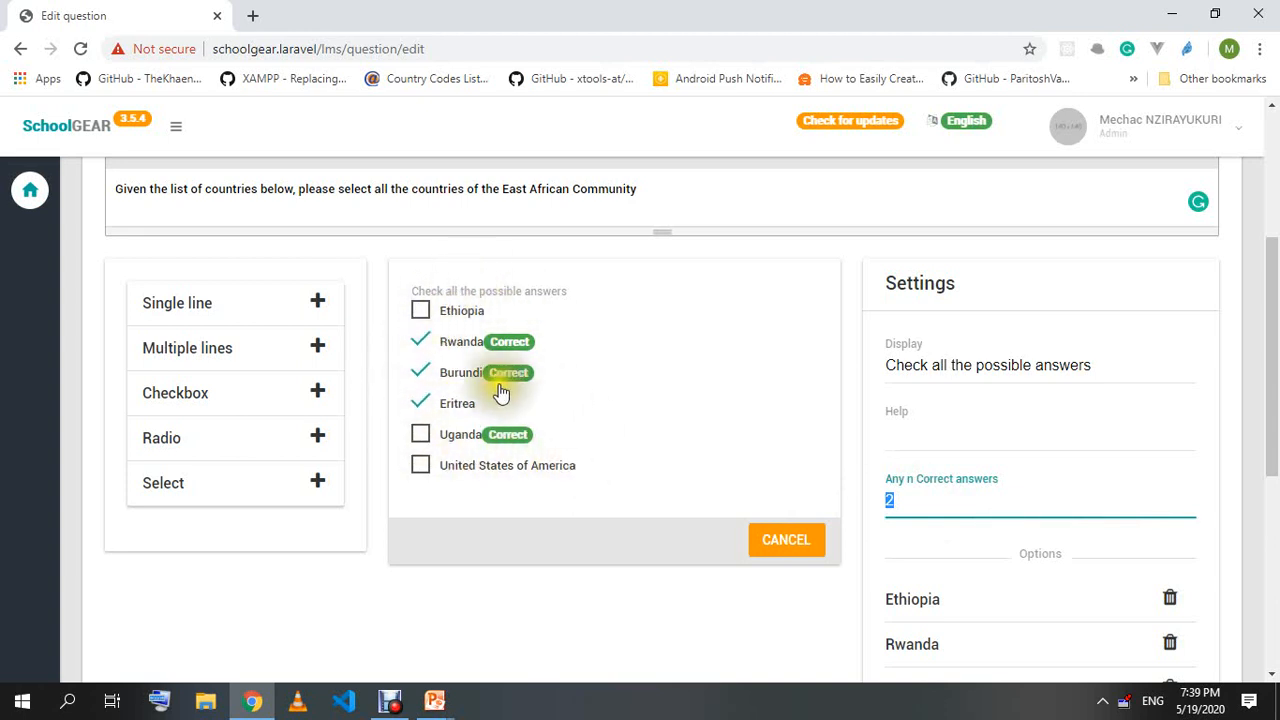
pyautogui.click(932, 507)
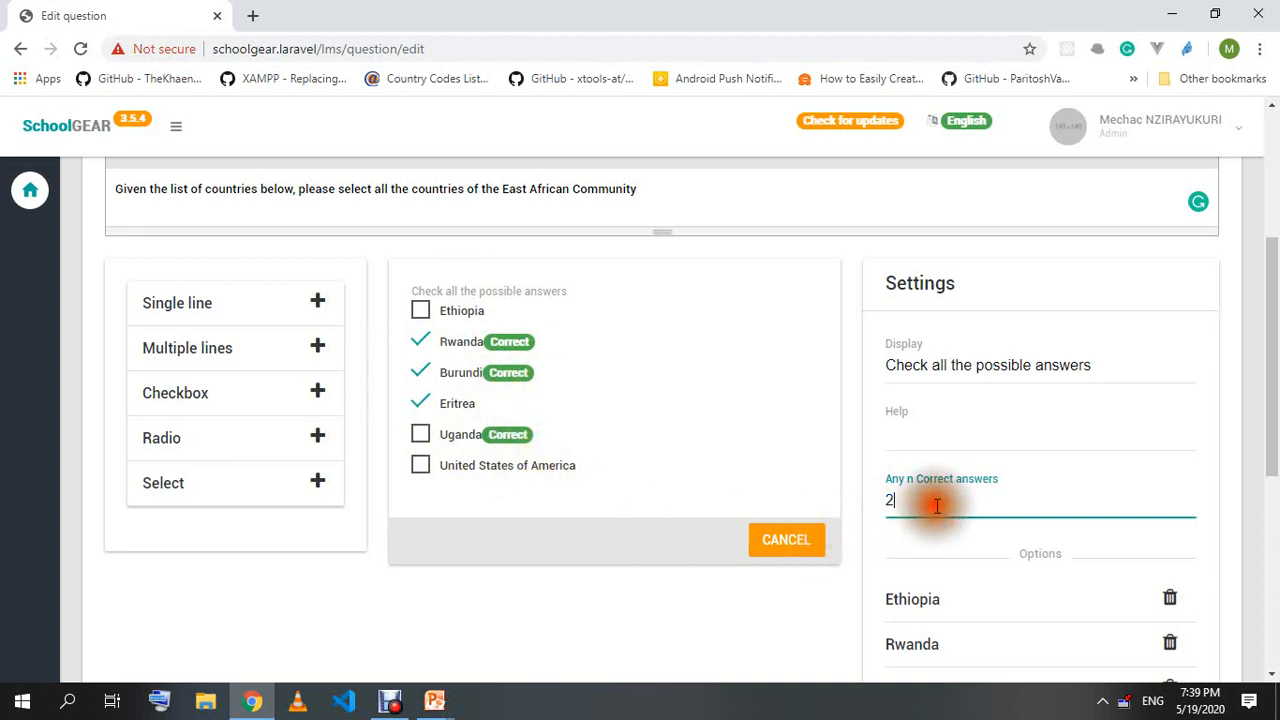
pyautogui.moveTo(955, 500); pyautogui.dragTo(860, 498)
pyautogui.write('3')
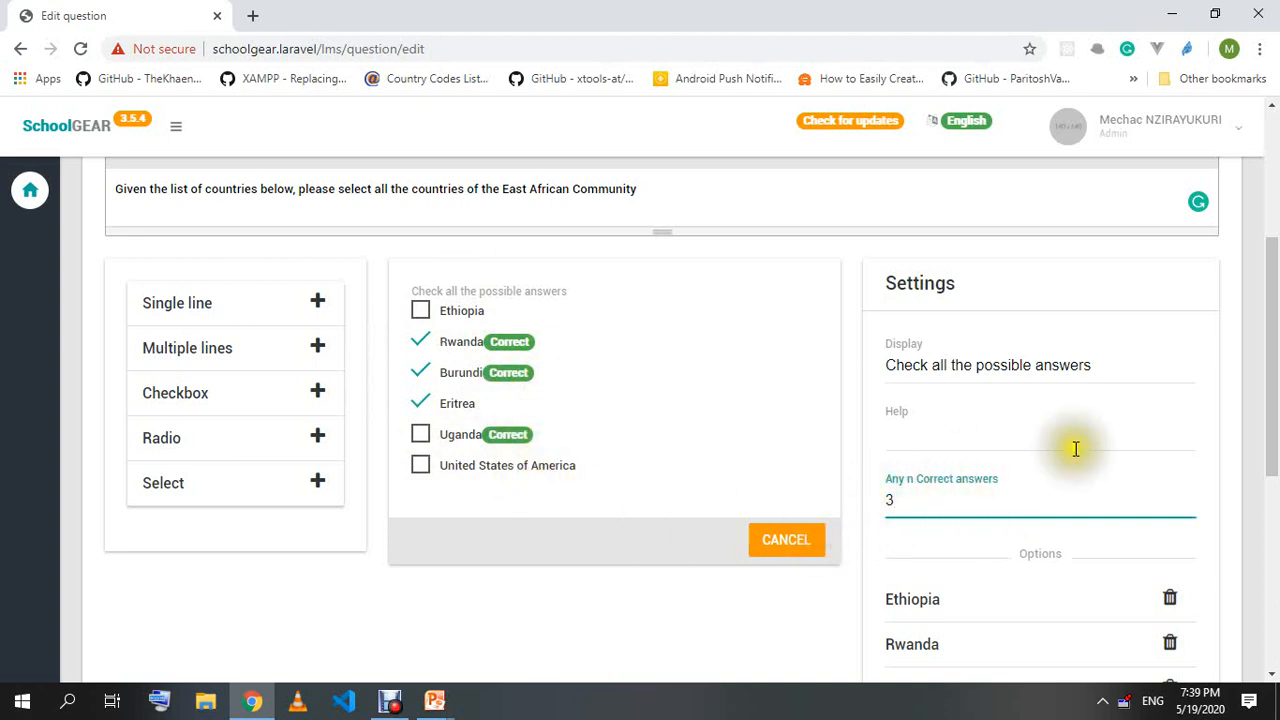
pyautogui.click(420, 403)
pyautogui.click(420, 341)
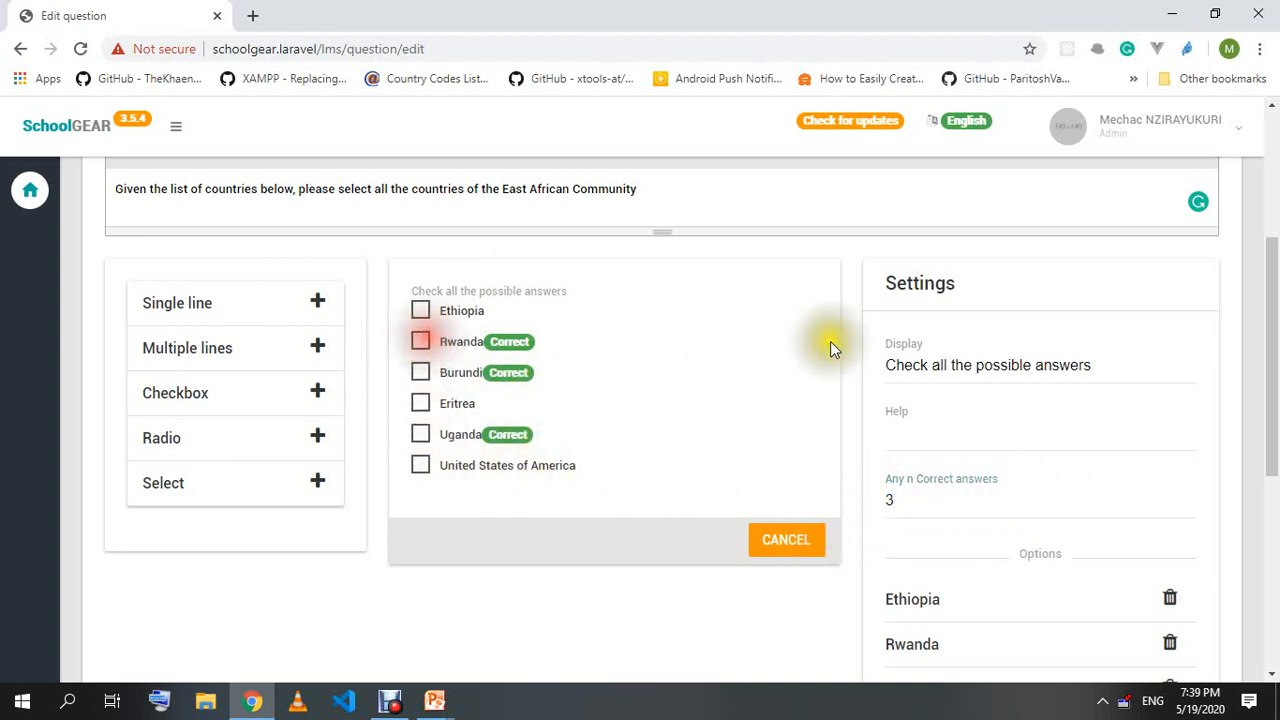
pyautogui.click(878, 505)
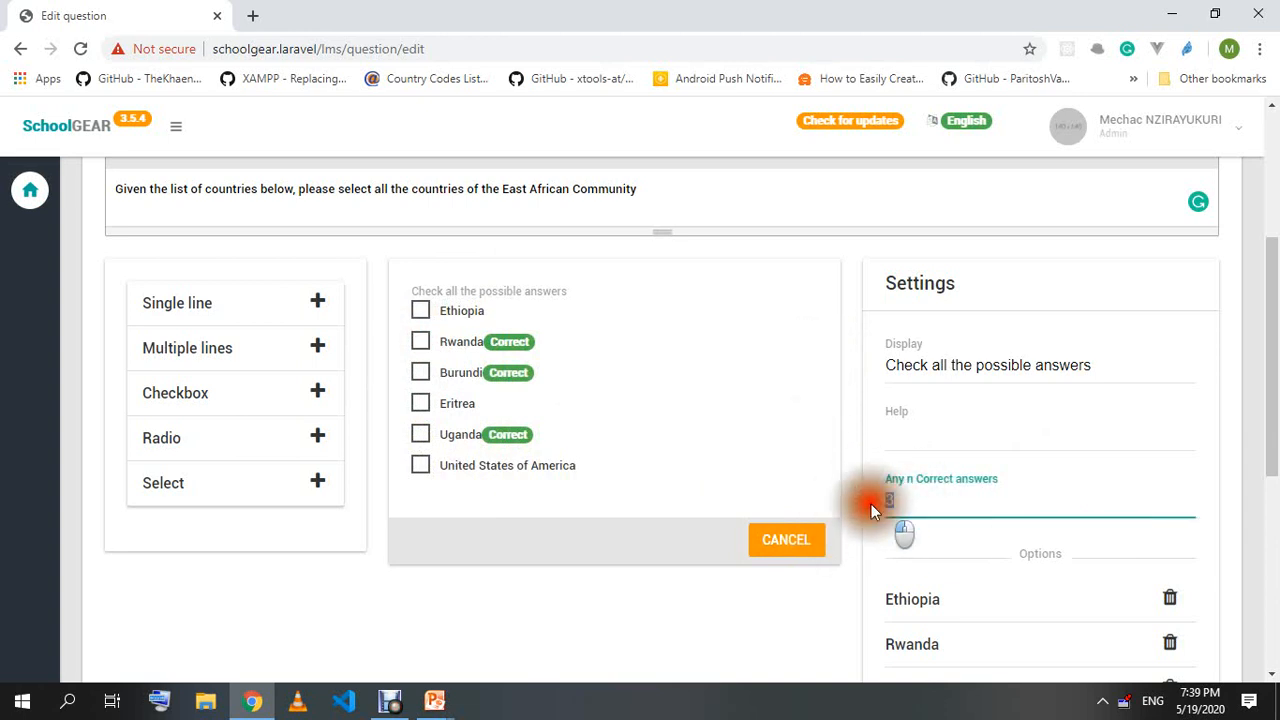
pyautogui.moveTo(916, 508); pyautogui.dragTo(858, 500)
pyautogui.click(936, 501)
pyautogui.scroll(-2, 752, 522)
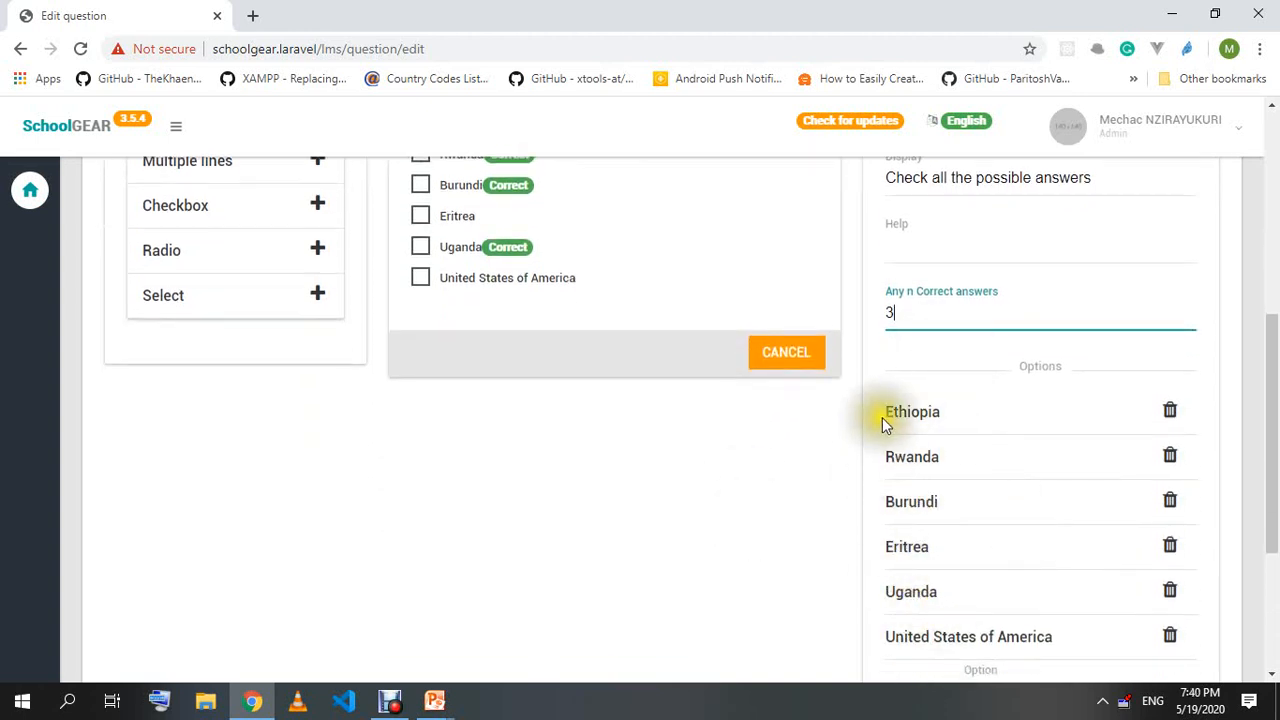
pyautogui.scroll(-2, 886, 420)
# Replace the United States of America option with Namibia.
pyautogui.click(1172, 451)
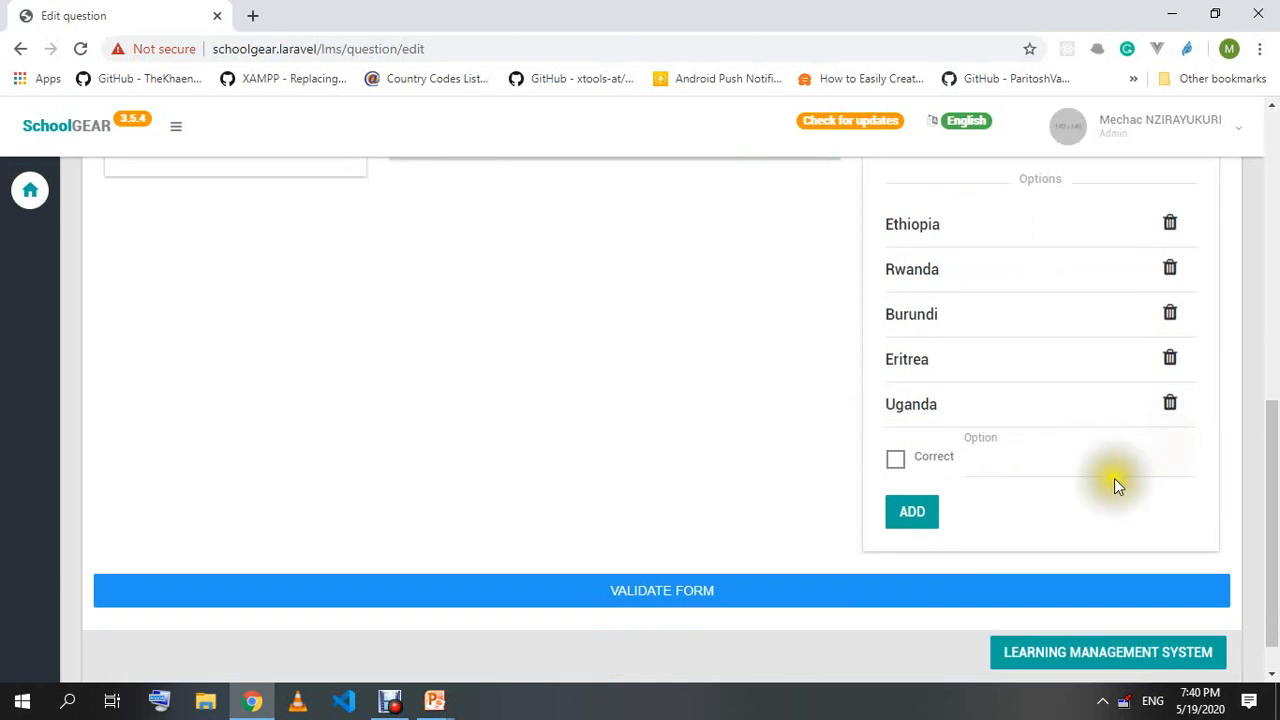
pyautogui.scroll(5, 1149, 478)
pyautogui.scroll(-5, 983, 538)
pyautogui.click(1030, 462)
pyautogui.write('Namif')
pyautogui.press('BackSpace')
pyautogui.write('bi')
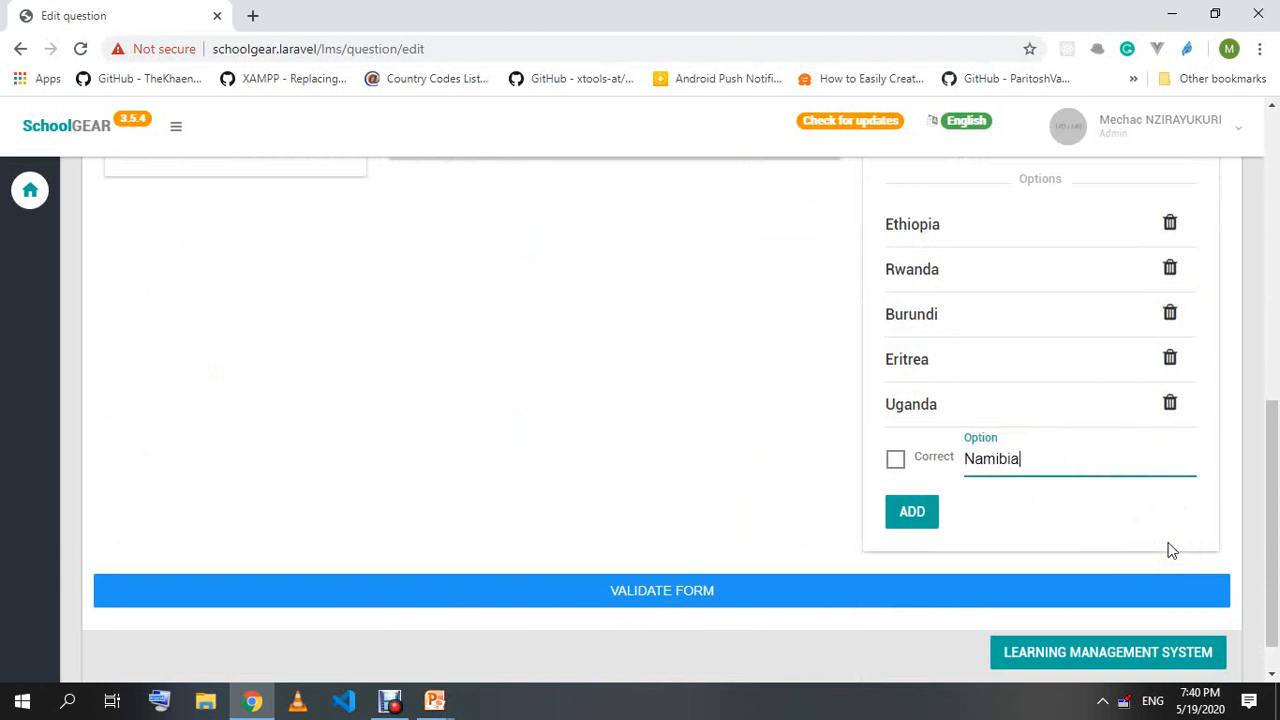
pyautogui.write('a')
pyautogui.click(935, 513)
pyautogui.scroll(3, 645, 480)
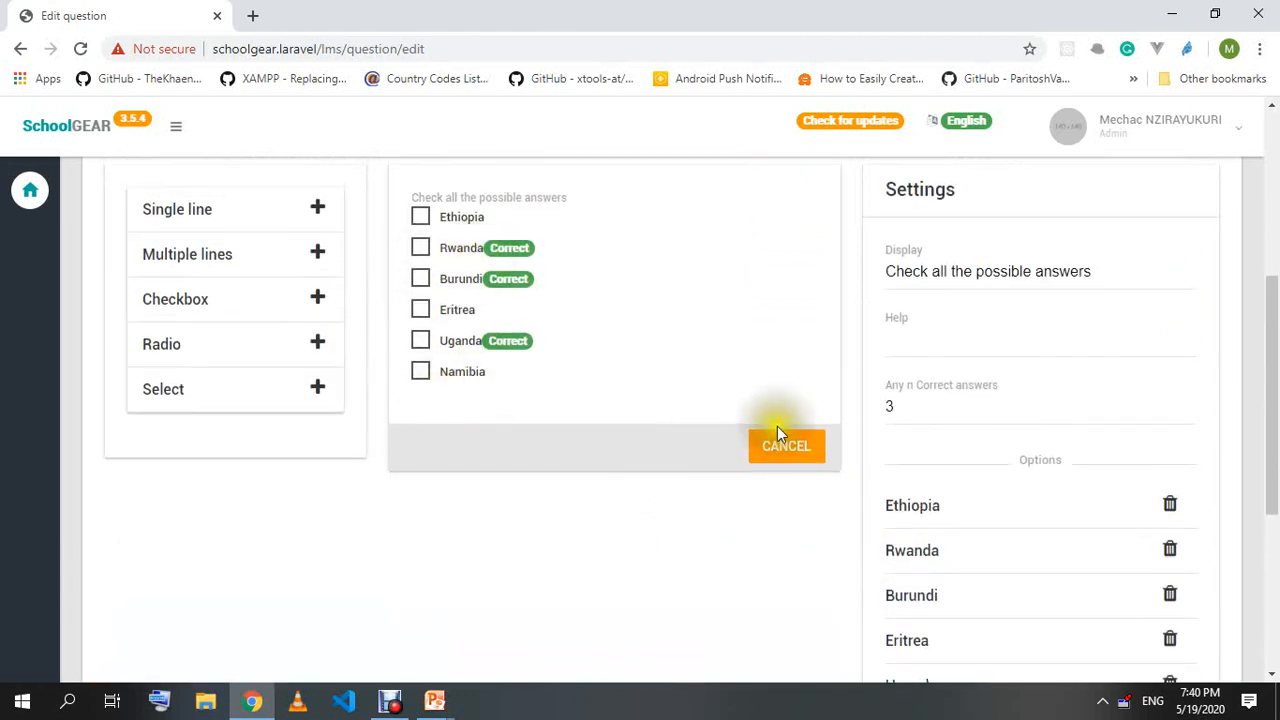
pyautogui.scroll(-4, 779, 430)
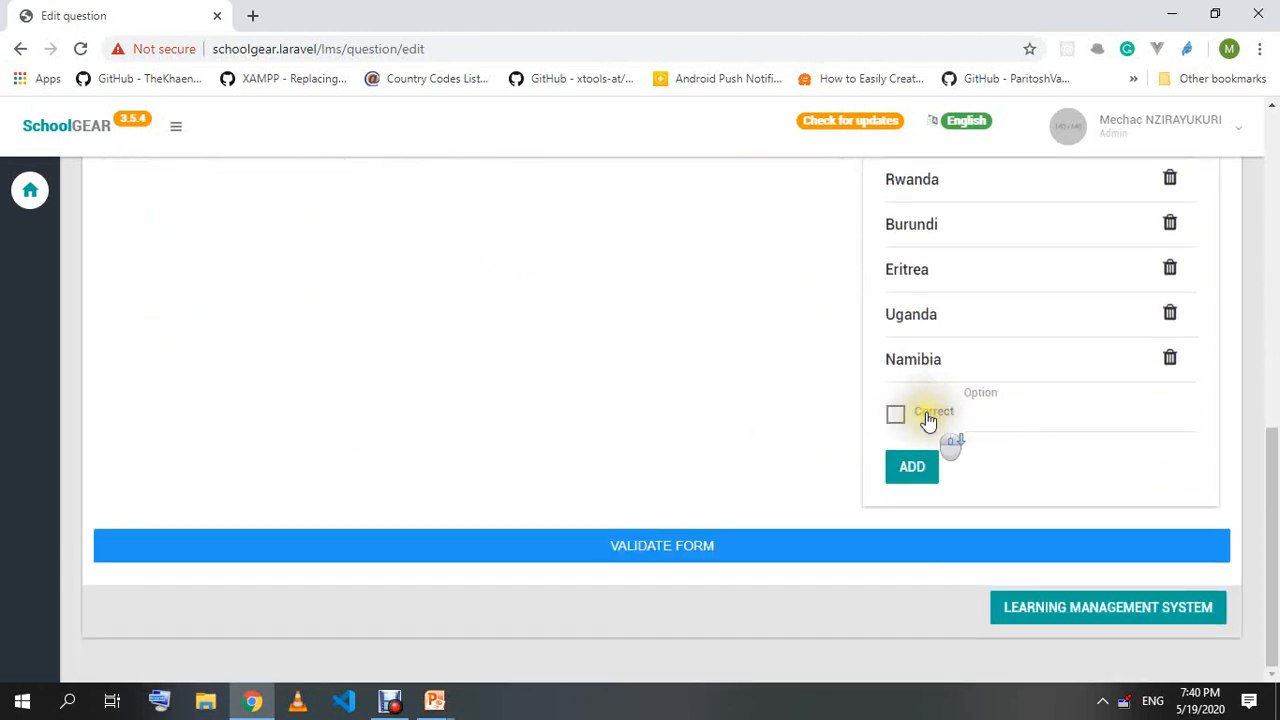
pyautogui.scroll(5, 811, 467)
pyautogui.scroll(-5, 503, 457)
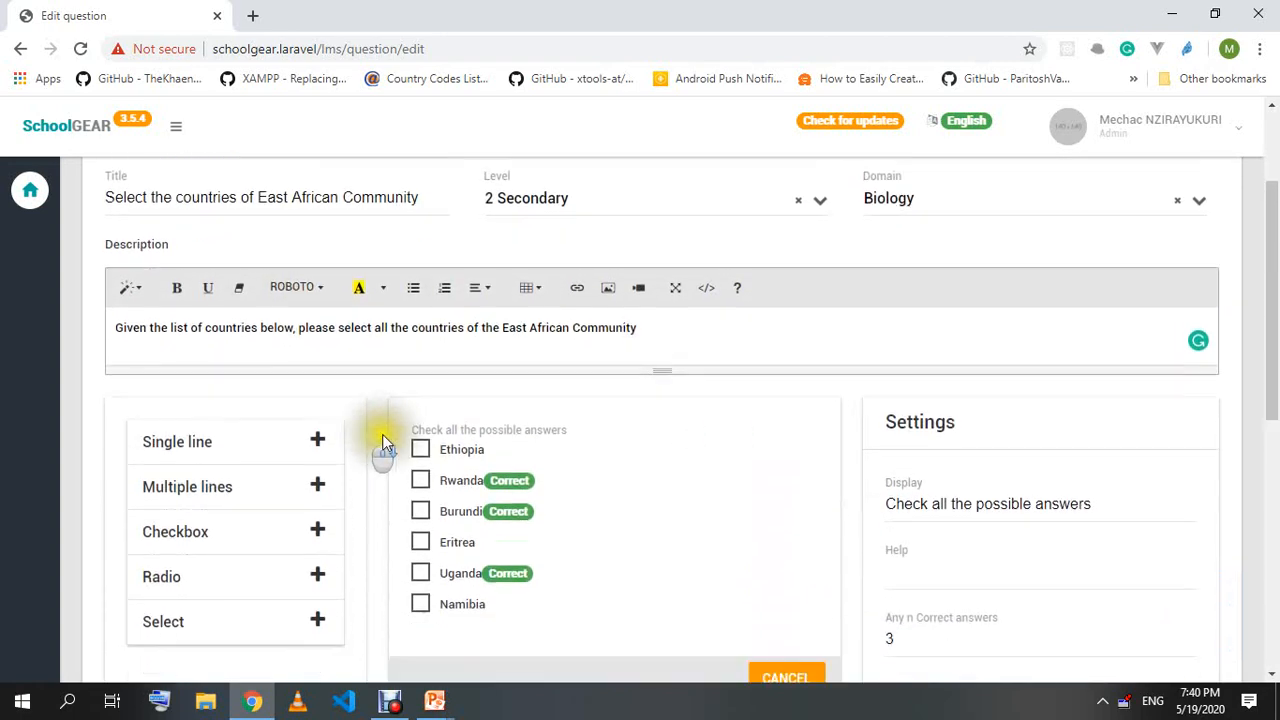
# Validate the form and scroll up to the 'Oh snap! domain is required' error.
pyautogui.click(637, 550)
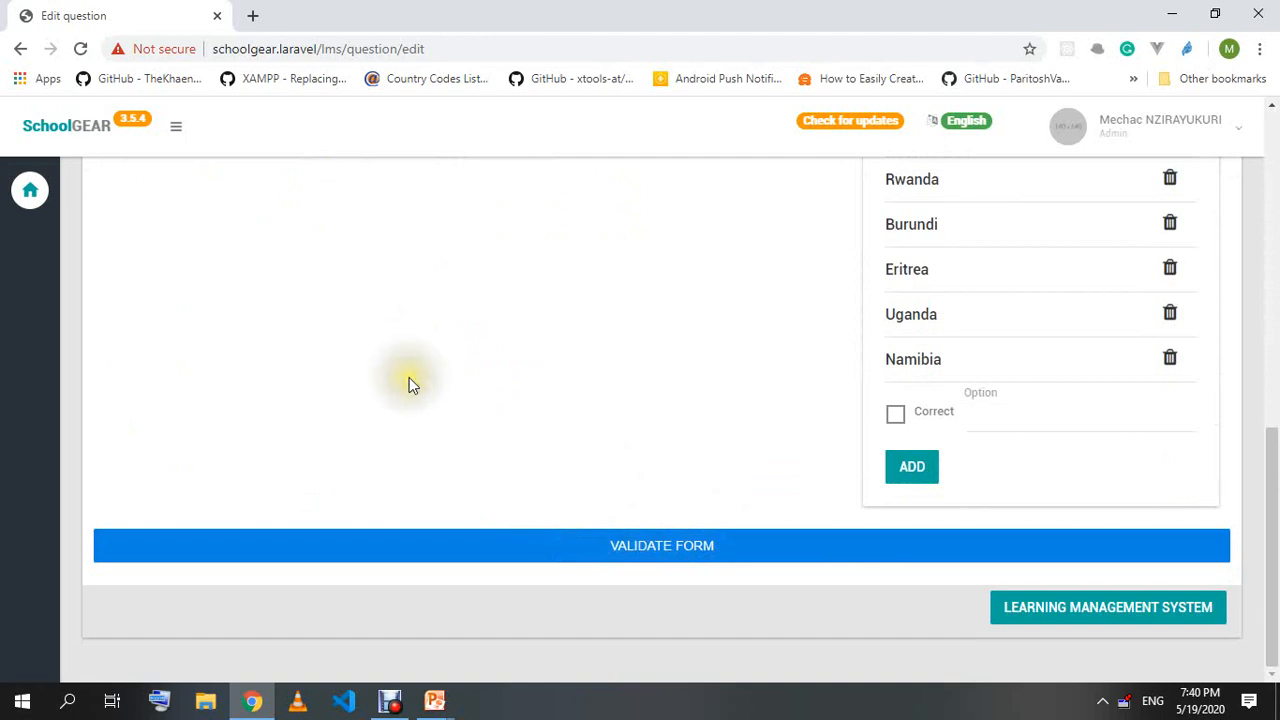
pyautogui.scroll(4, 536, 437)
pyautogui.scroll(4, 536, 428)
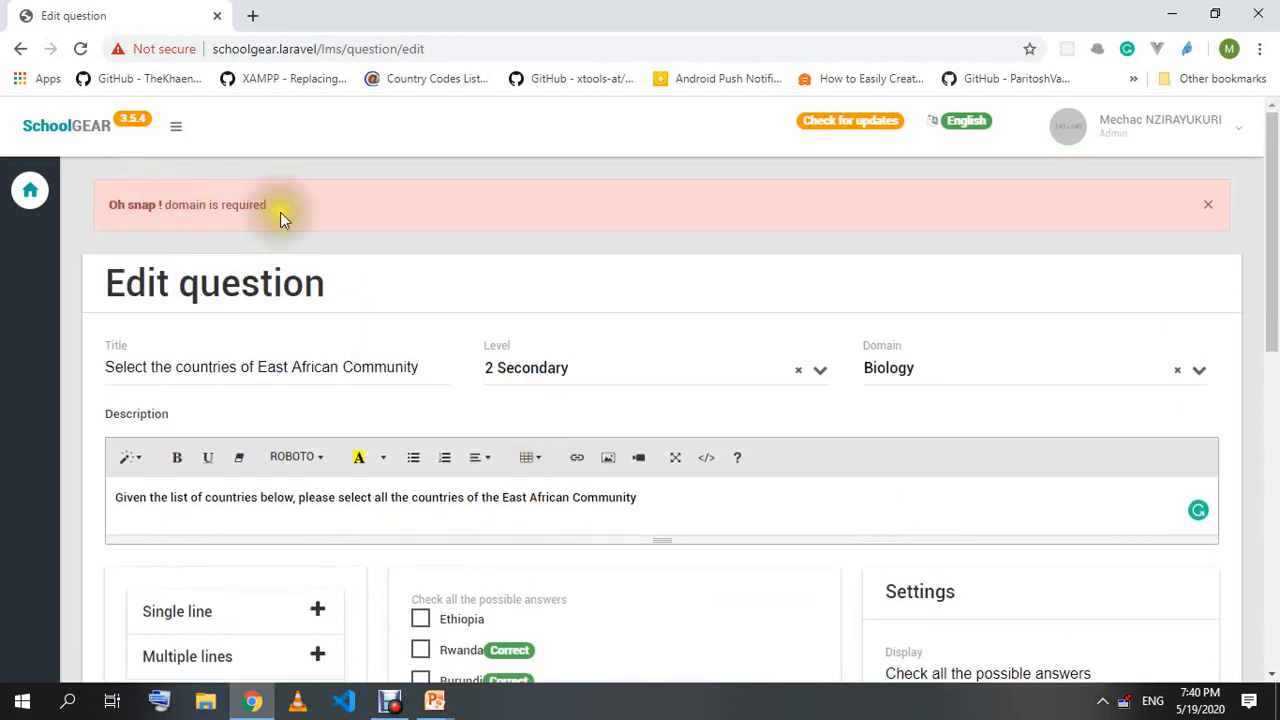
# Reset the question's Domain to Biology and its Level to 1 Primary.
pyautogui.click(943, 368)
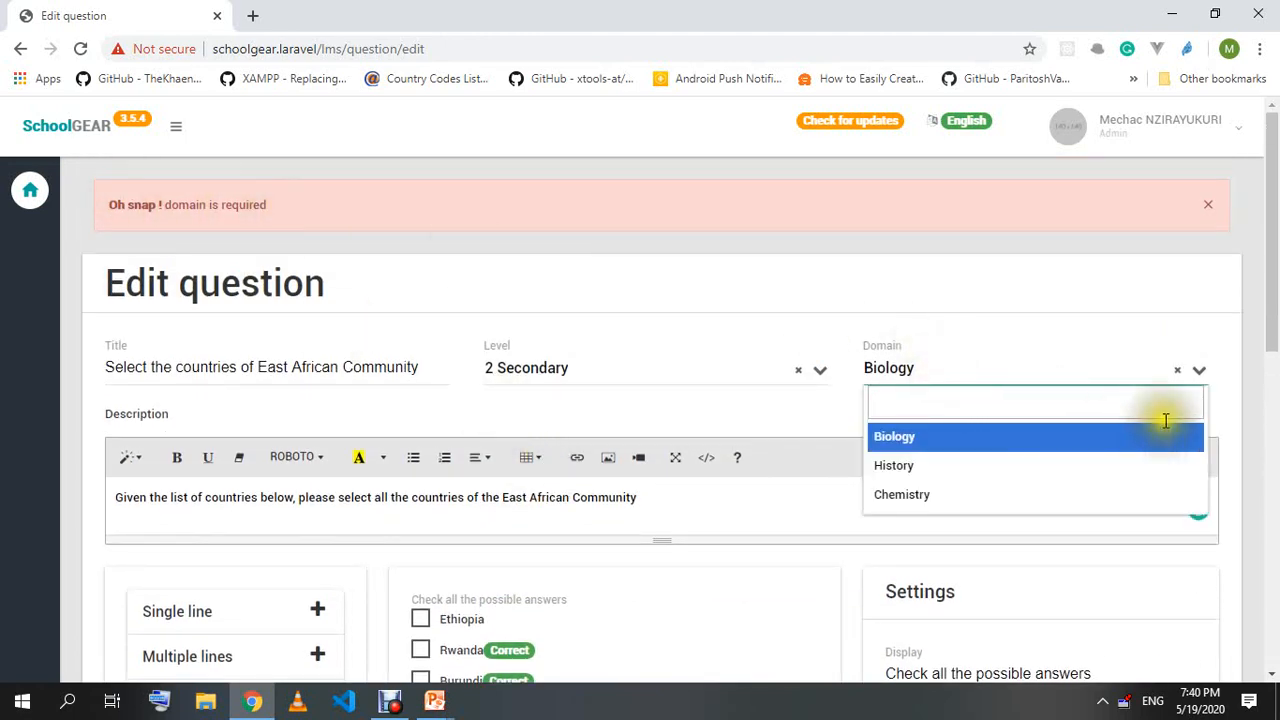
pyautogui.click(1176, 371)
pyautogui.click(1071, 365)
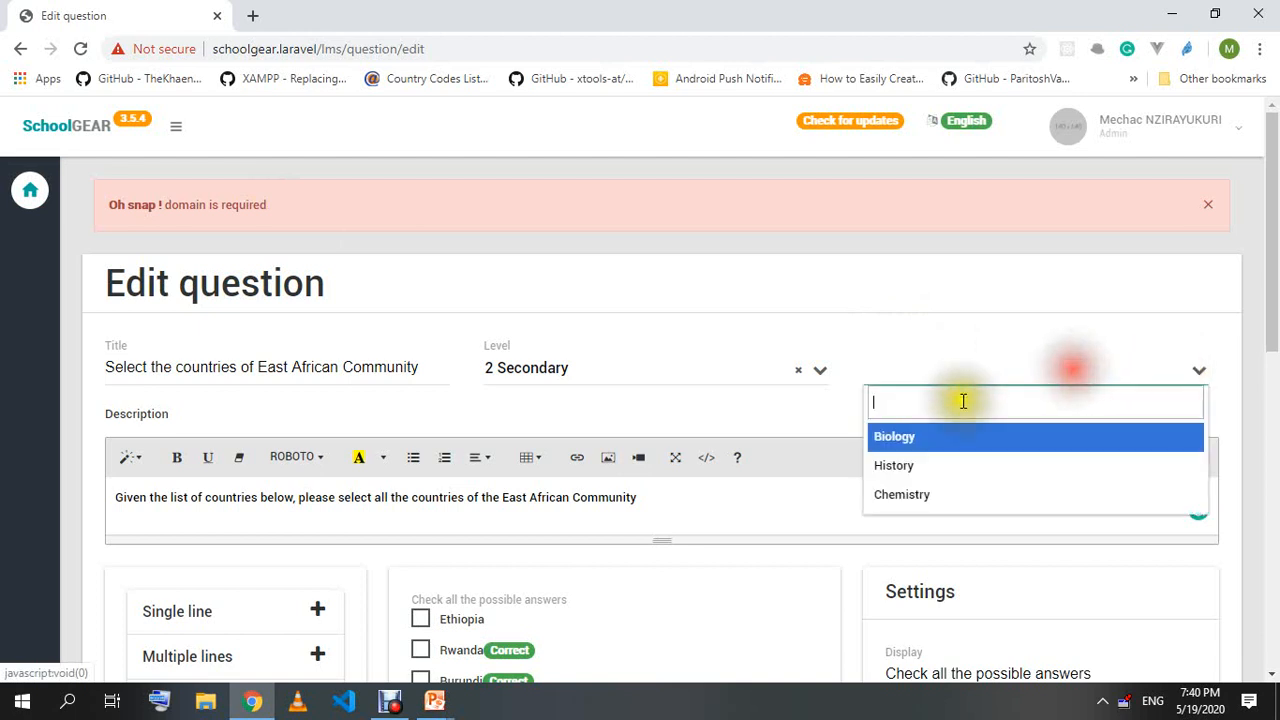
pyautogui.click(906, 465)
pyautogui.click(920, 368)
pyautogui.click(943, 434)
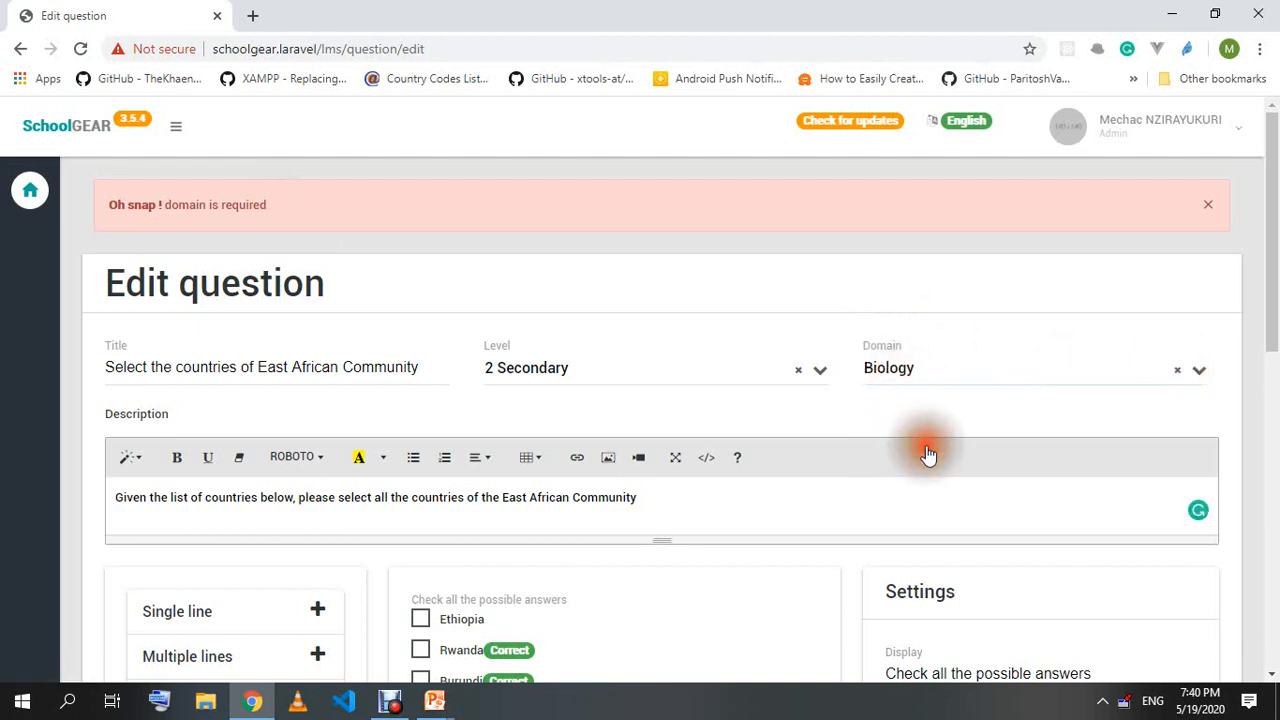
pyautogui.click(800, 371)
pyautogui.click(819, 376)
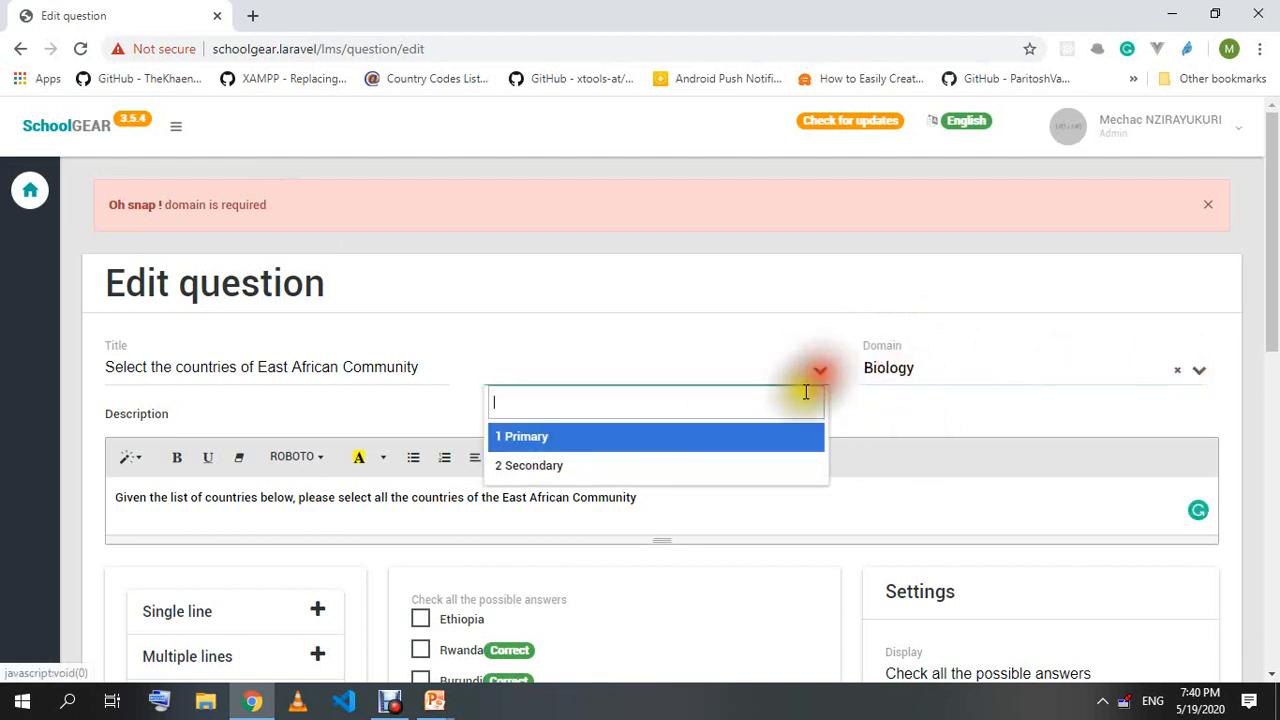
pyautogui.click(545, 440)
# Validate the form to save the East African Community question to the database.
pyautogui.scroll(-6, 551, 434)
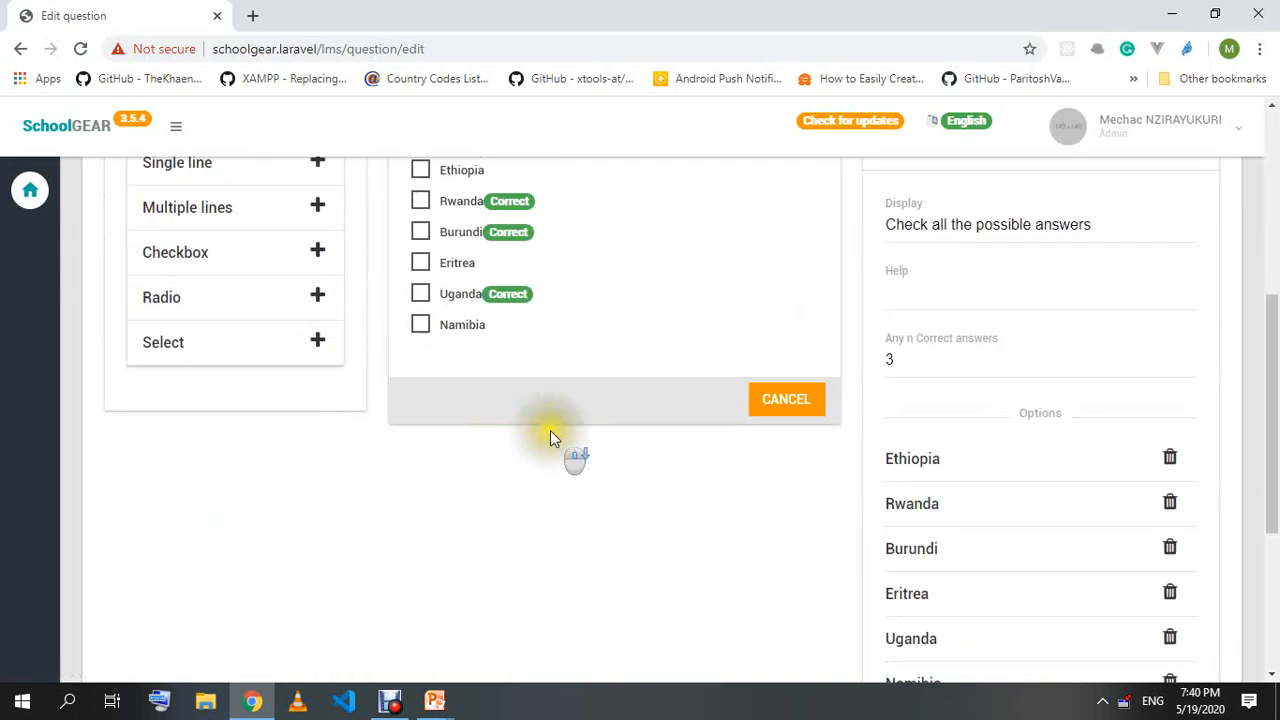
pyautogui.scroll(3, 557, 440)
pyautogui.scroll(-5, 560, 442)
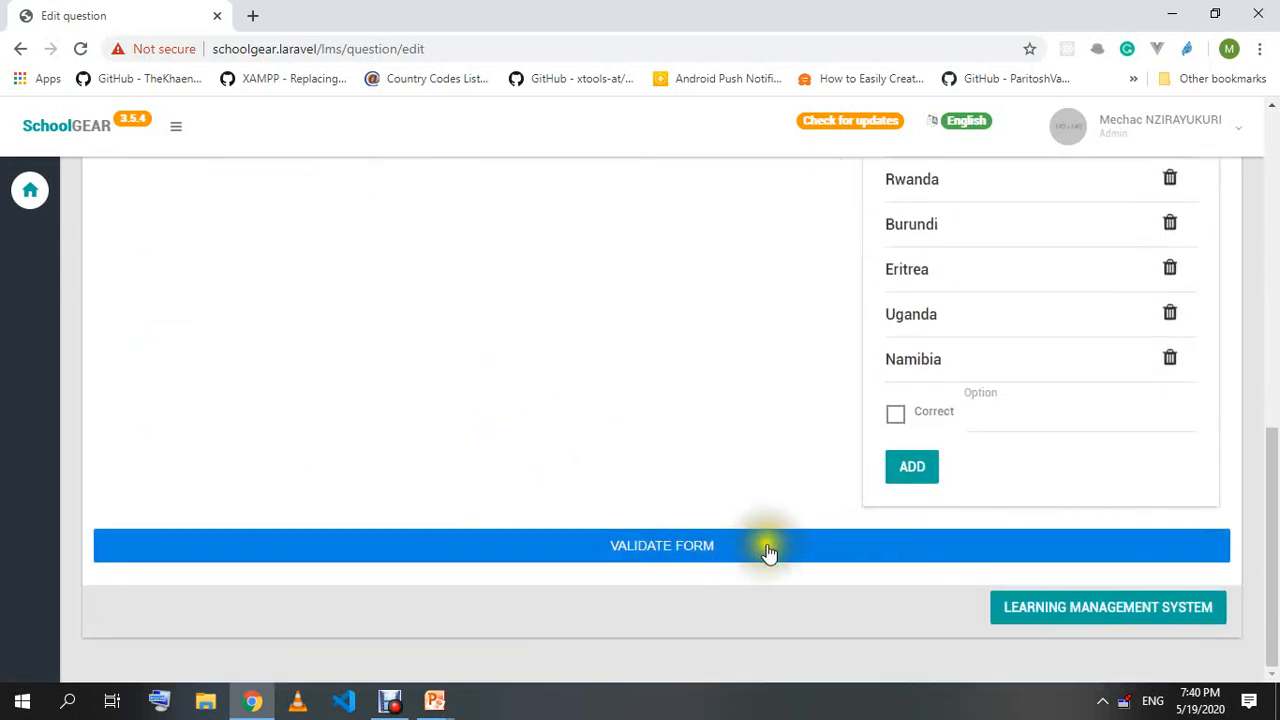
pyautogui.click(772, 550)
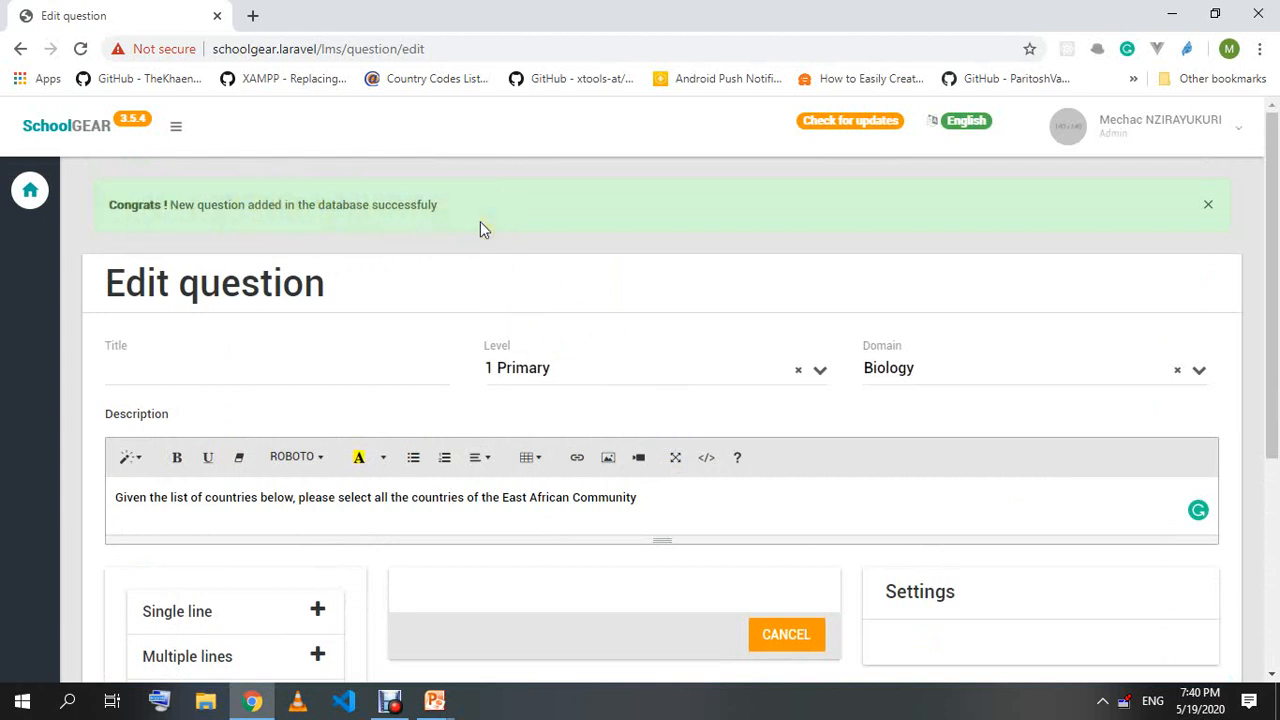
pyautogui.scroll(-4, 429, 294)
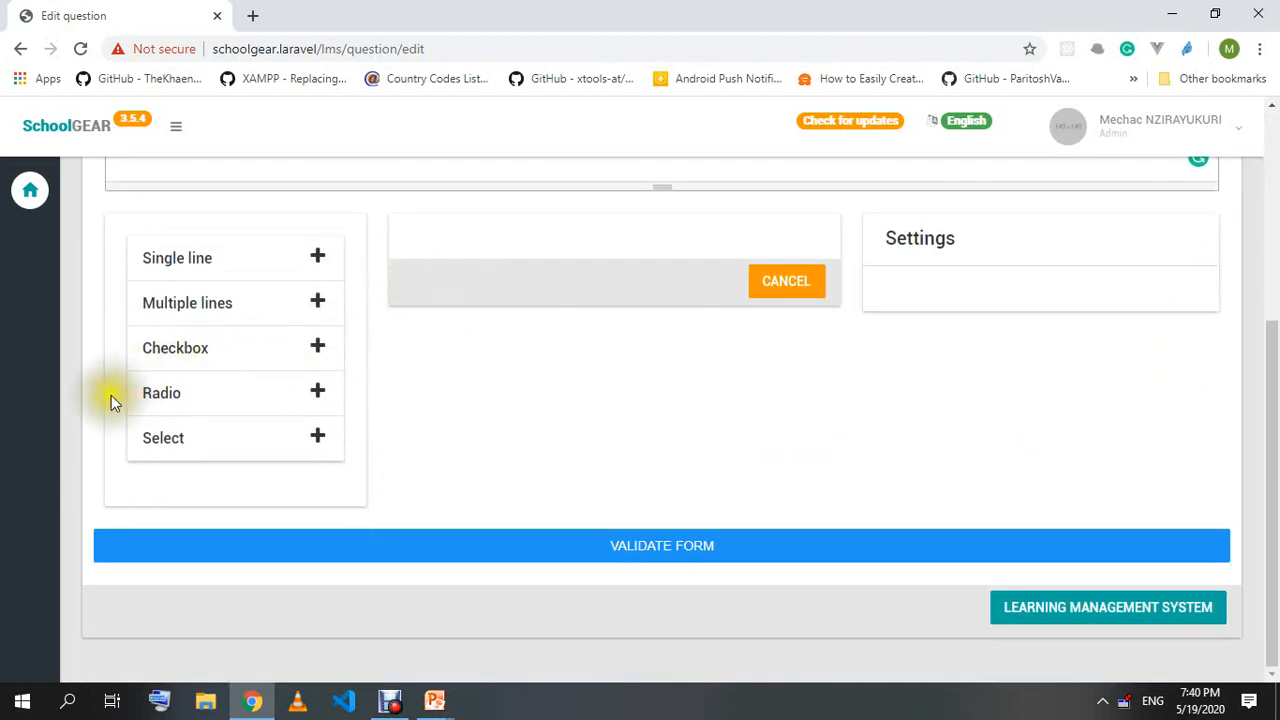
pyautogui.doubleClick(145, 392)
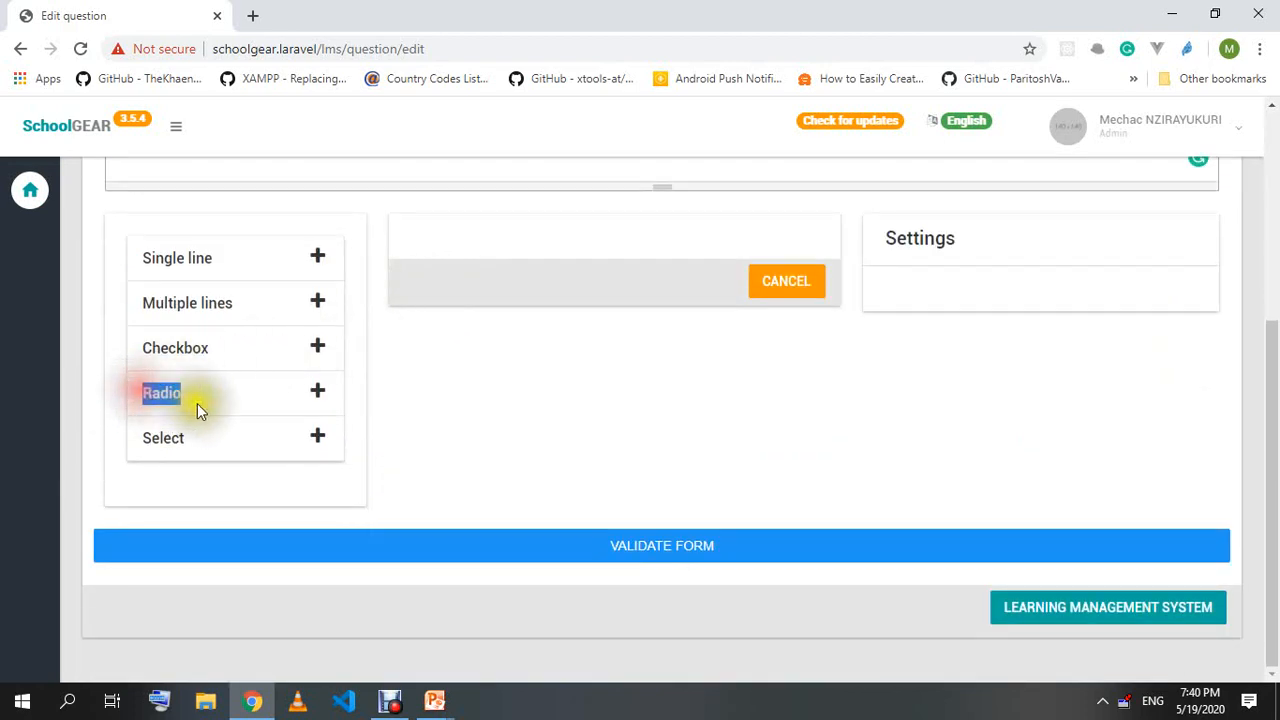
pyautogui.click(535, 453)
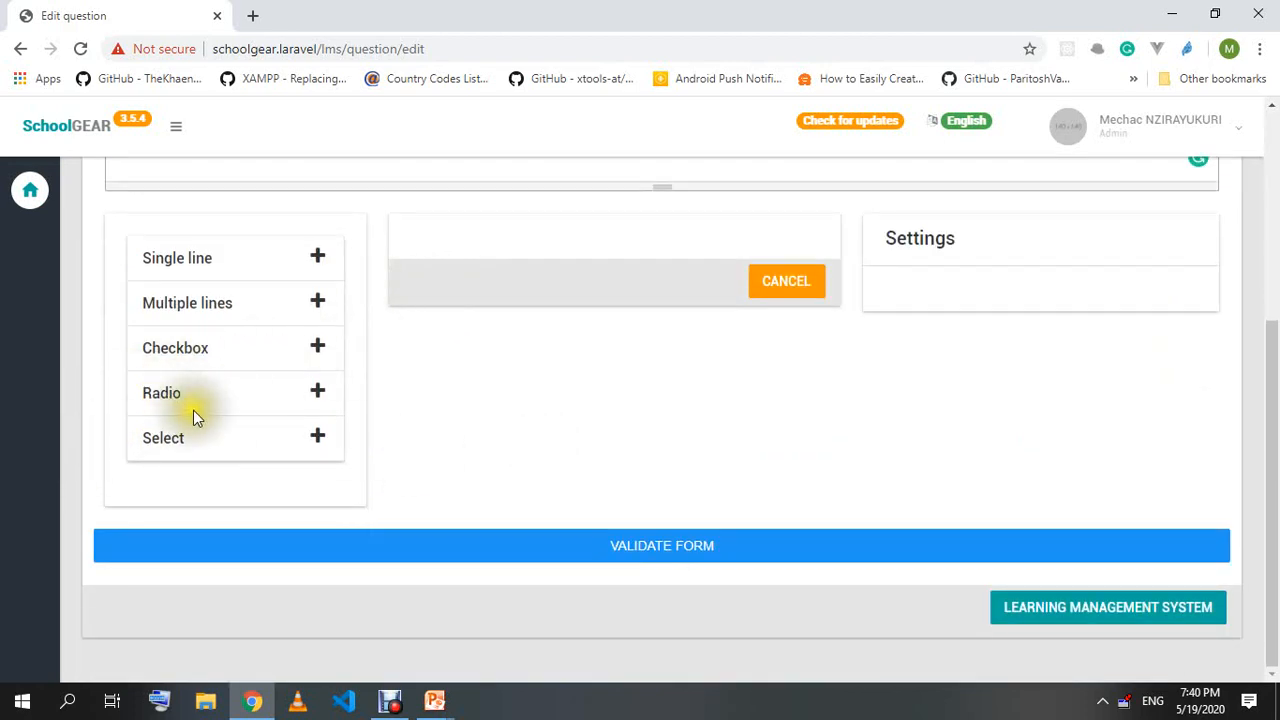
pyautogui.scroll(5, 535, 505)
pyautogui.click(262, 375)
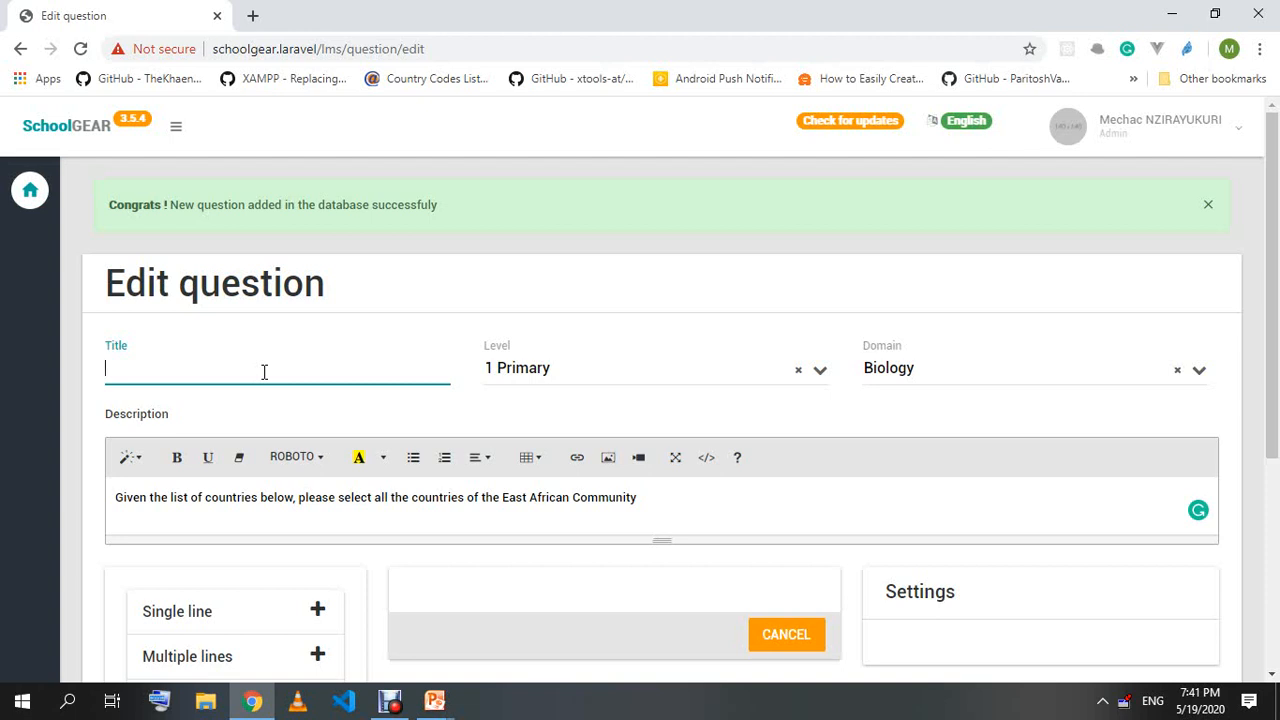
# Title the new question 'The first country to declare Covid19'.
pyautogui.write('he first country to decla')
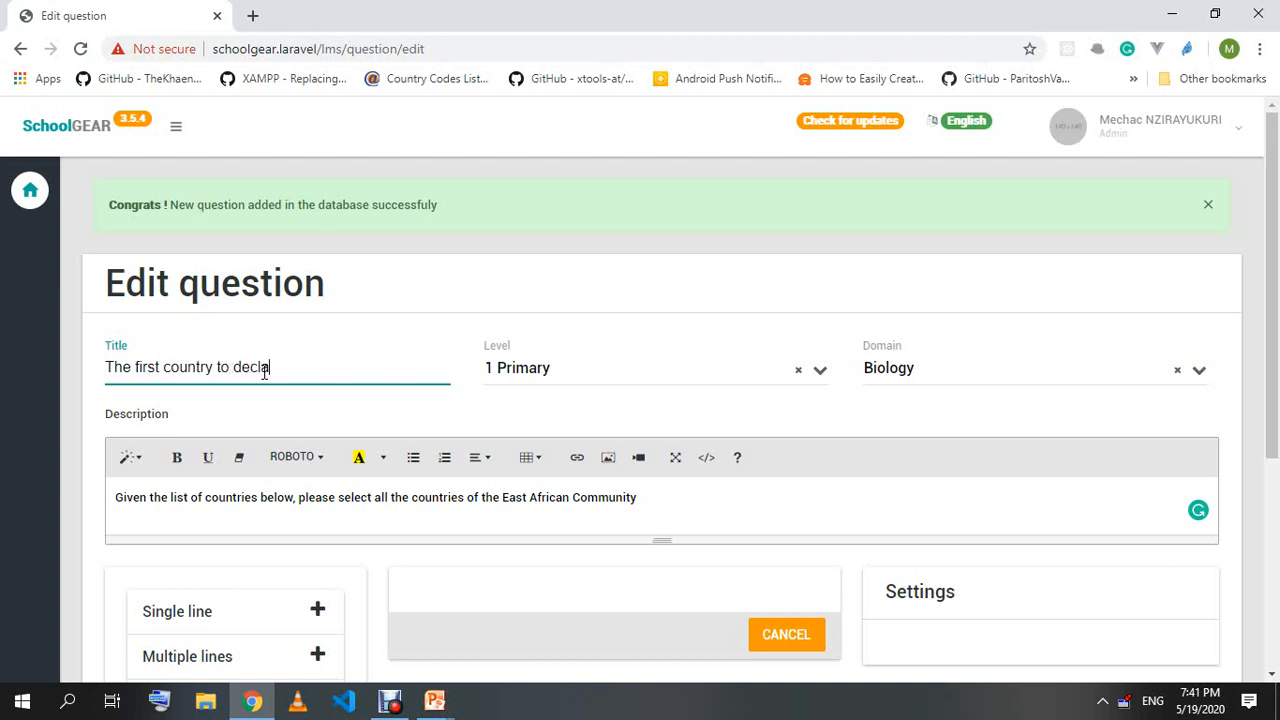
pyautogui.write('re Covid19')
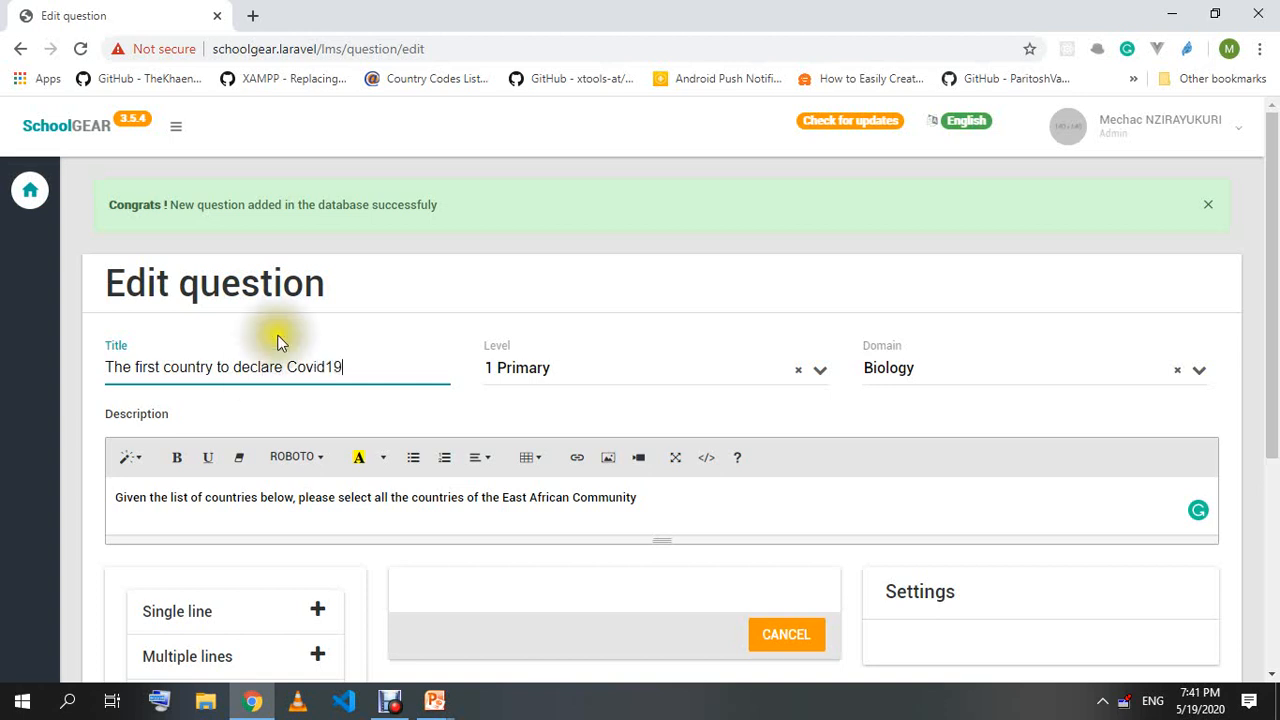
# Set the Domain to Biology and the Level to 2 Secondary.
pyautogui.click(608, 371)
pyautogui.click(596, 435)
pyautogui.click(943, 368)
pyautogui.click(908, 460)
pyautogui.click(914, 380)
pyautogui.click(910, 437)
pyautogui.click(539, 369)
pyautogui.click(545, 463)
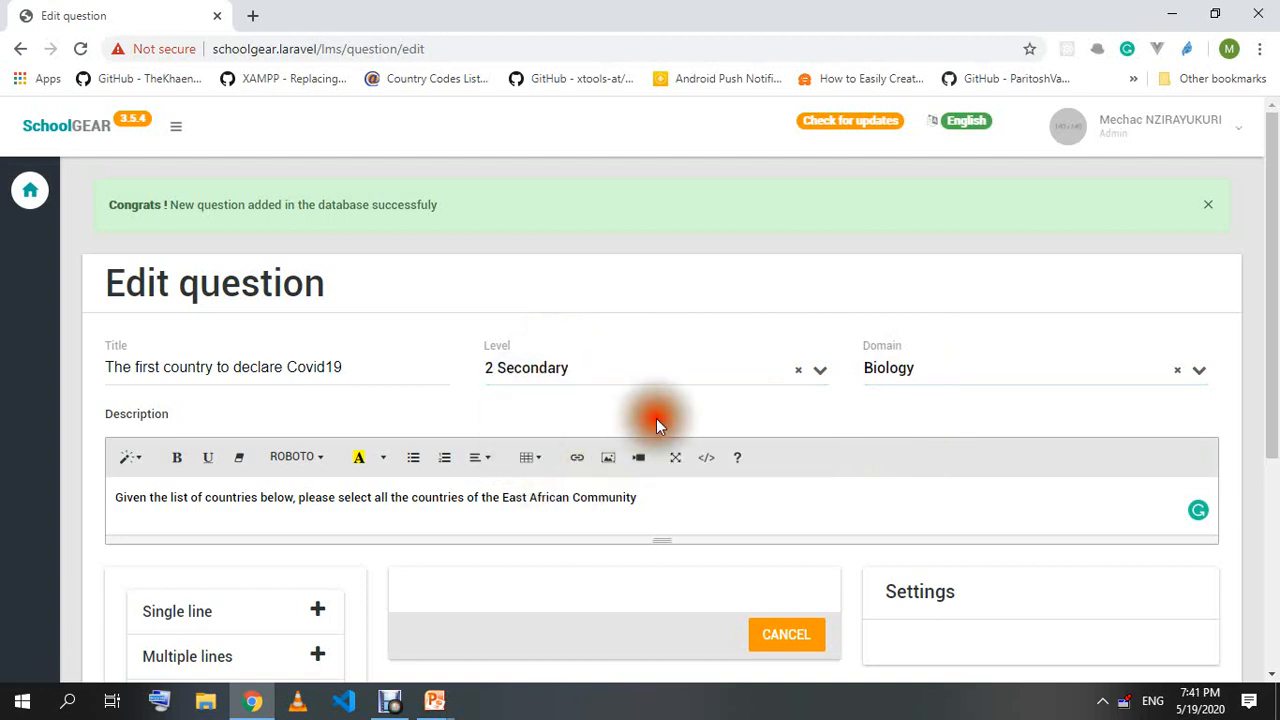
# Replace the description with the COVID19 country prompt and add a Radio answer field.
pyautogui.tripleClick(729, 500)
pyautogui.write('G')
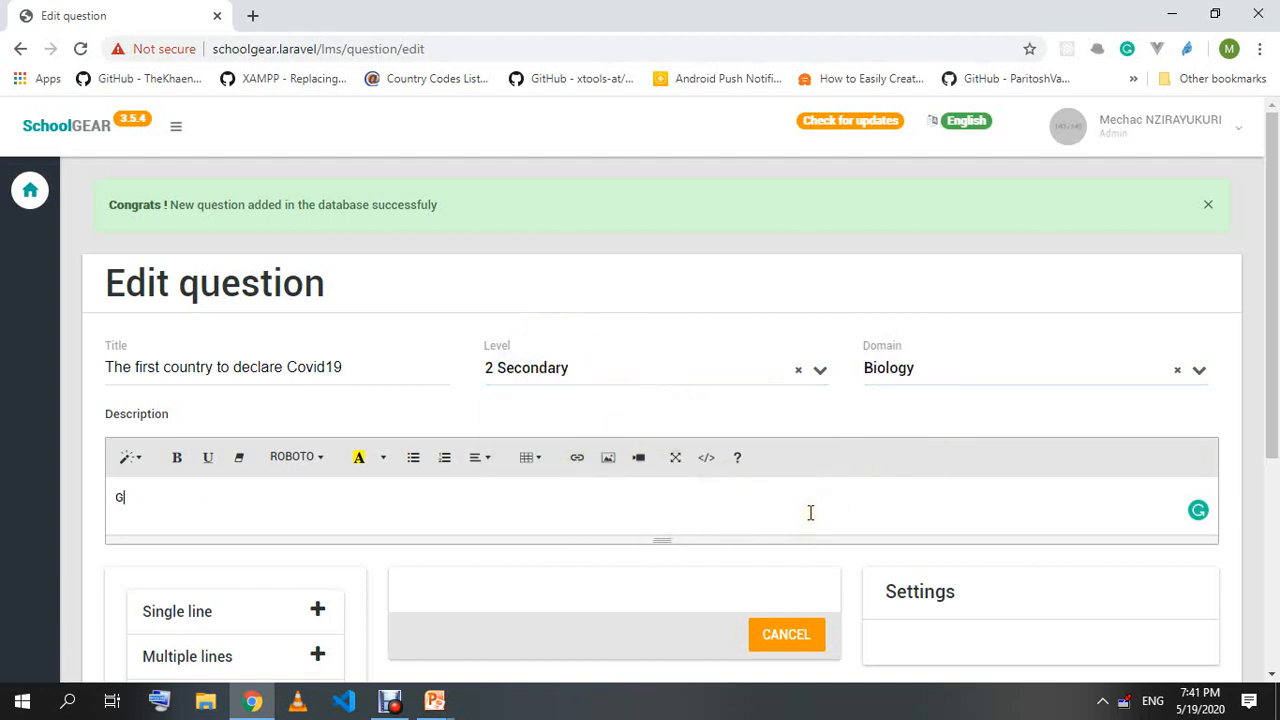
pyautogui.write('iven the list of countries belo')
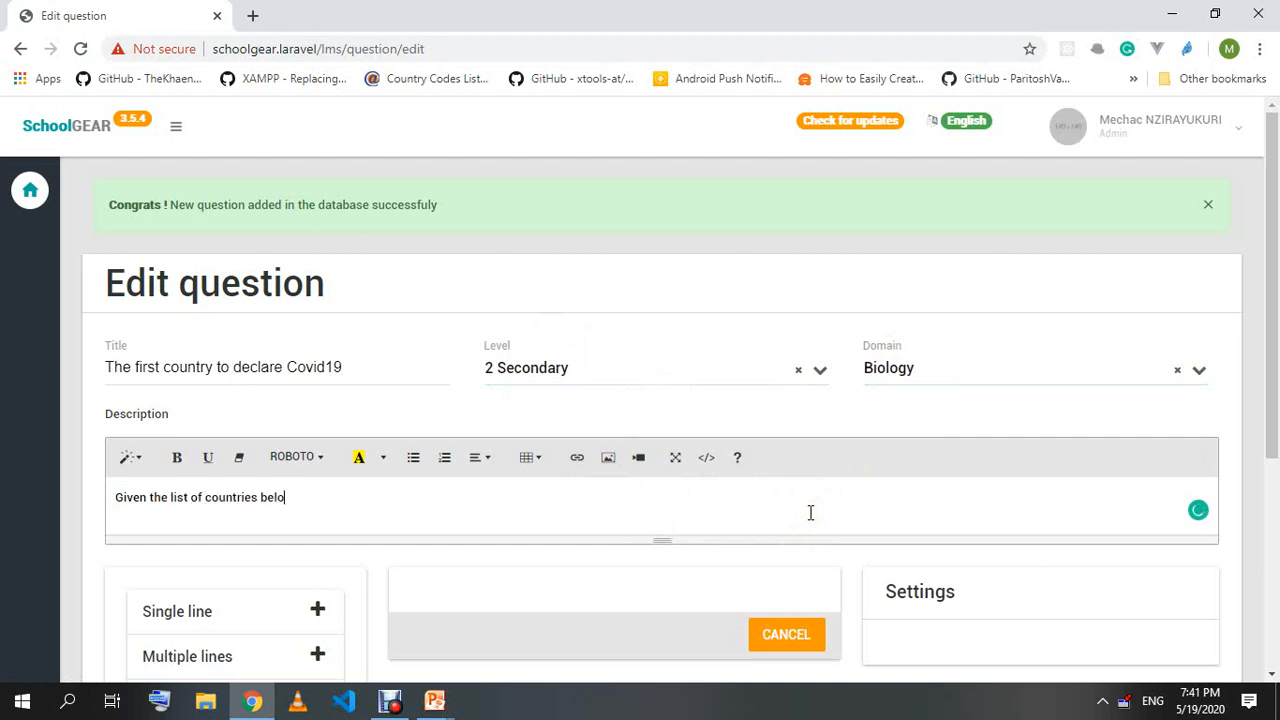
pyautogui.write('w, where was is it said at the first time t')
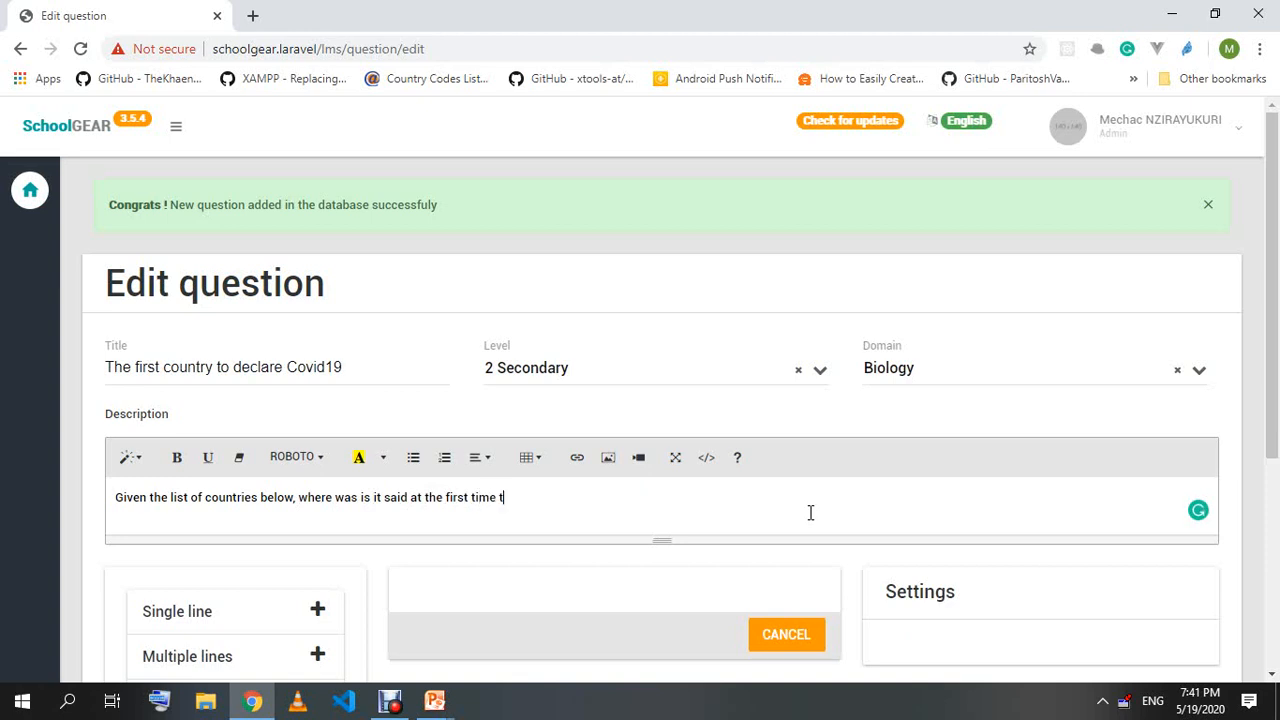
pyautogui.write('hat COVIDE')
pyautogui.press('BackSpace')
pyautogui.write('g a')
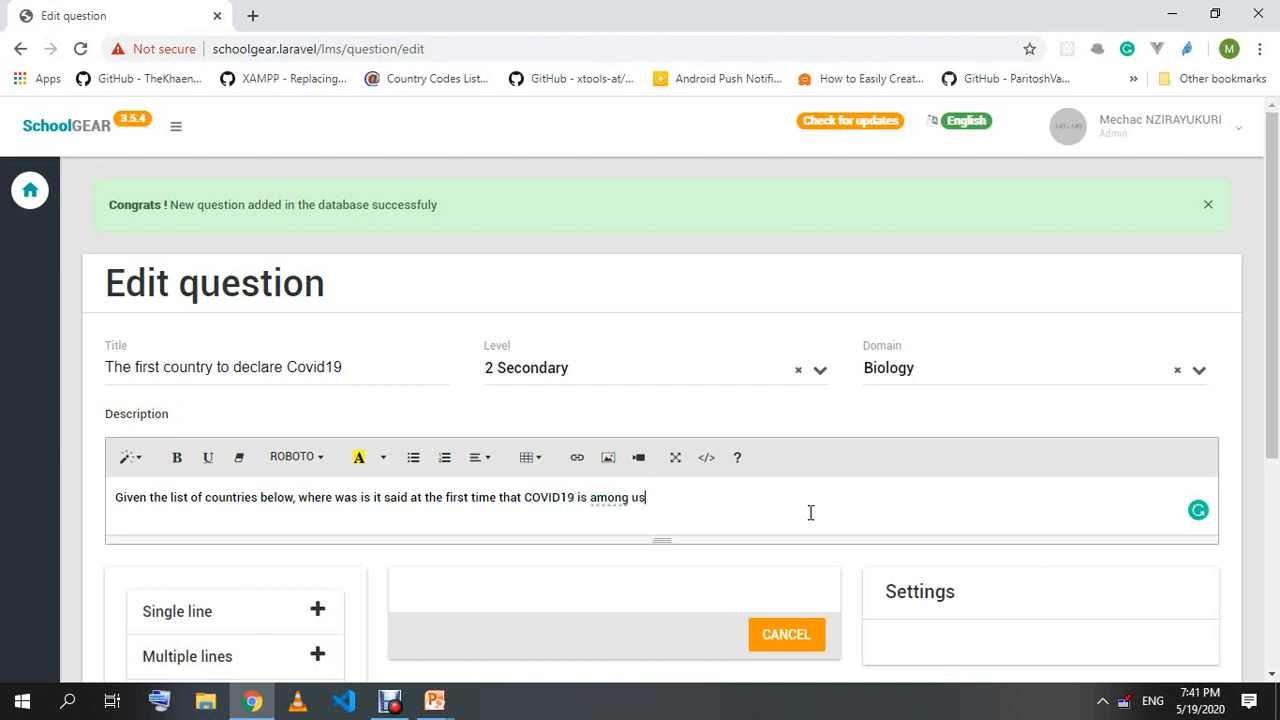
pyautogui.write('?')
pyautogui.scroll(-3, 283, 478)
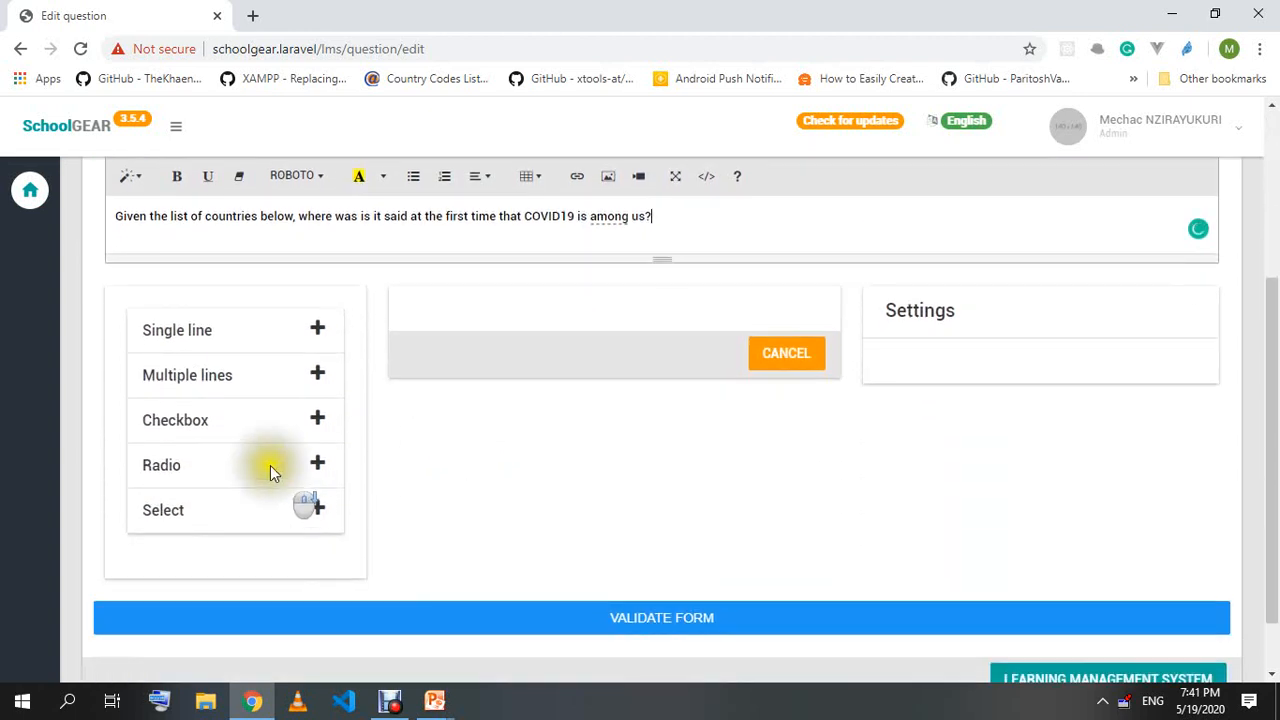
pyautogui.click(317, 465)
# Change the radio field's display text to 'Only one answer is correct'.
pyautogui.scroll(1, 476, 488)
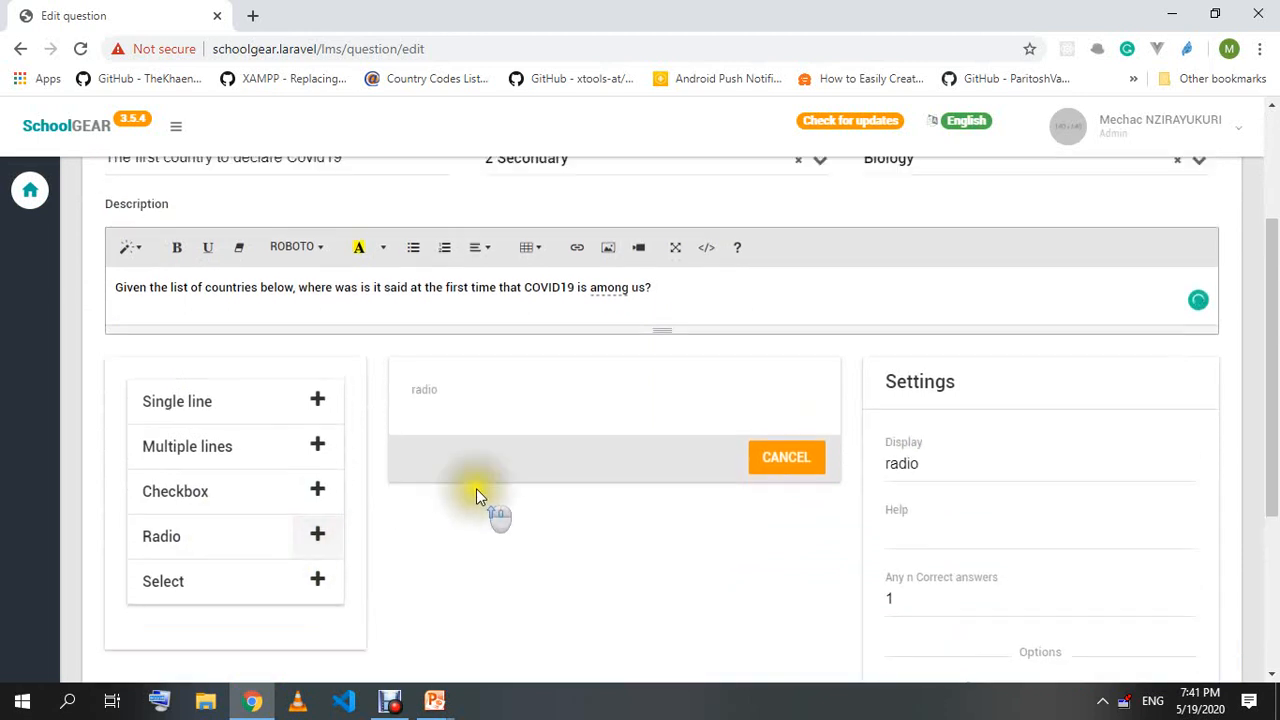
pyautogui.doubleClick(890, 488)
pyautogui.write('One')
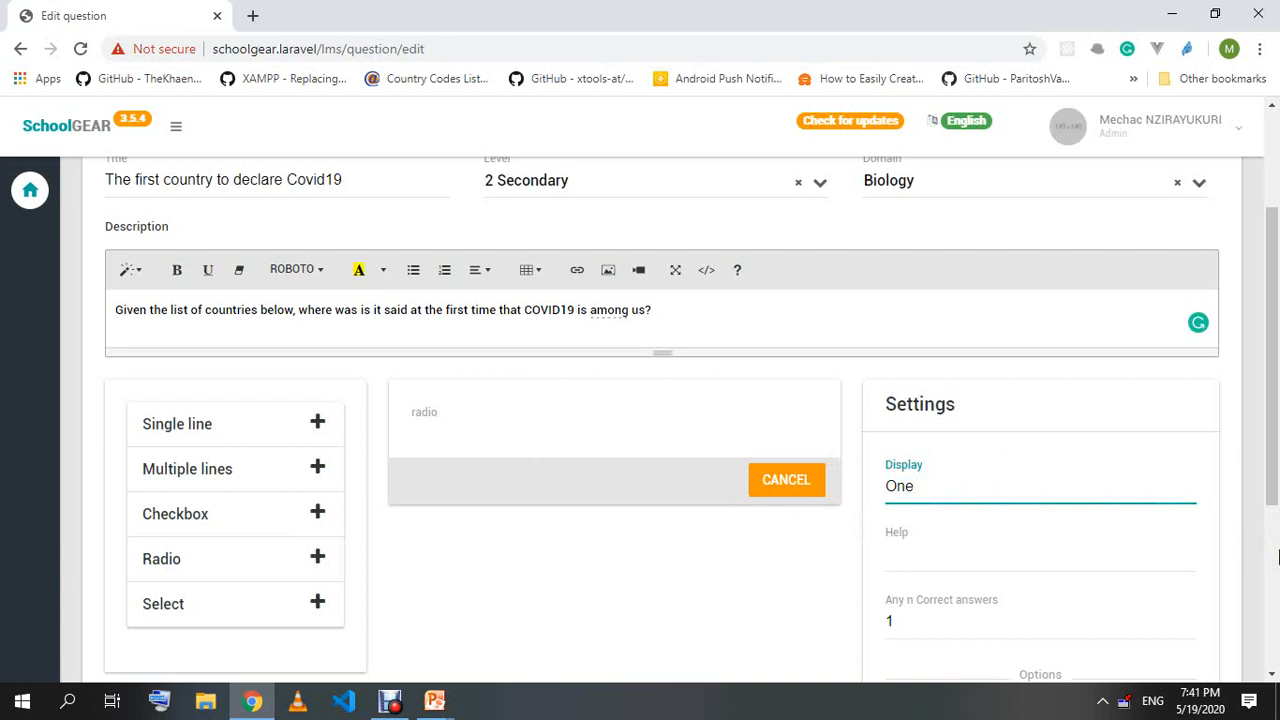
pyautogui.press('BackSpace')
pyautogui.press('BackSpace')
pyautogui.press('BackSpace')
pyautogui.write('Only one answer is correct')
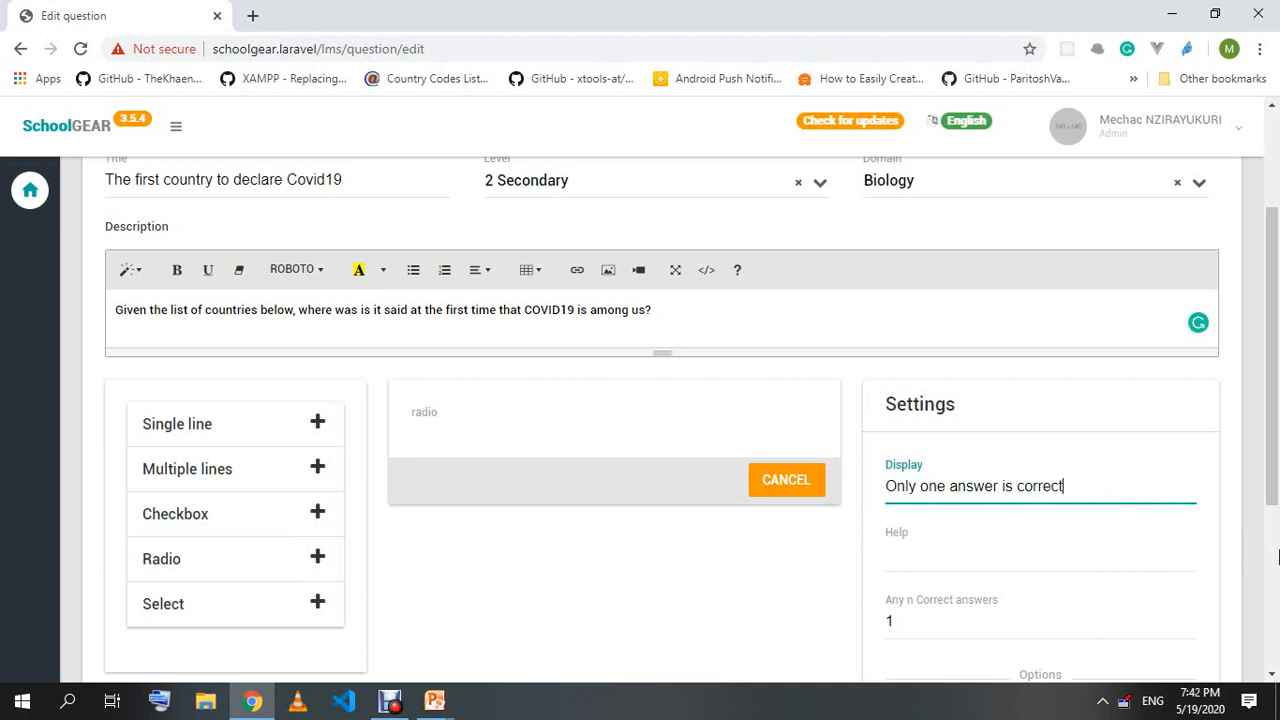
pyautogui.click(510, 405)
# Add United States of America and China as options, with China marked correct.
pyautogui.scroll(-3, 951, 523)
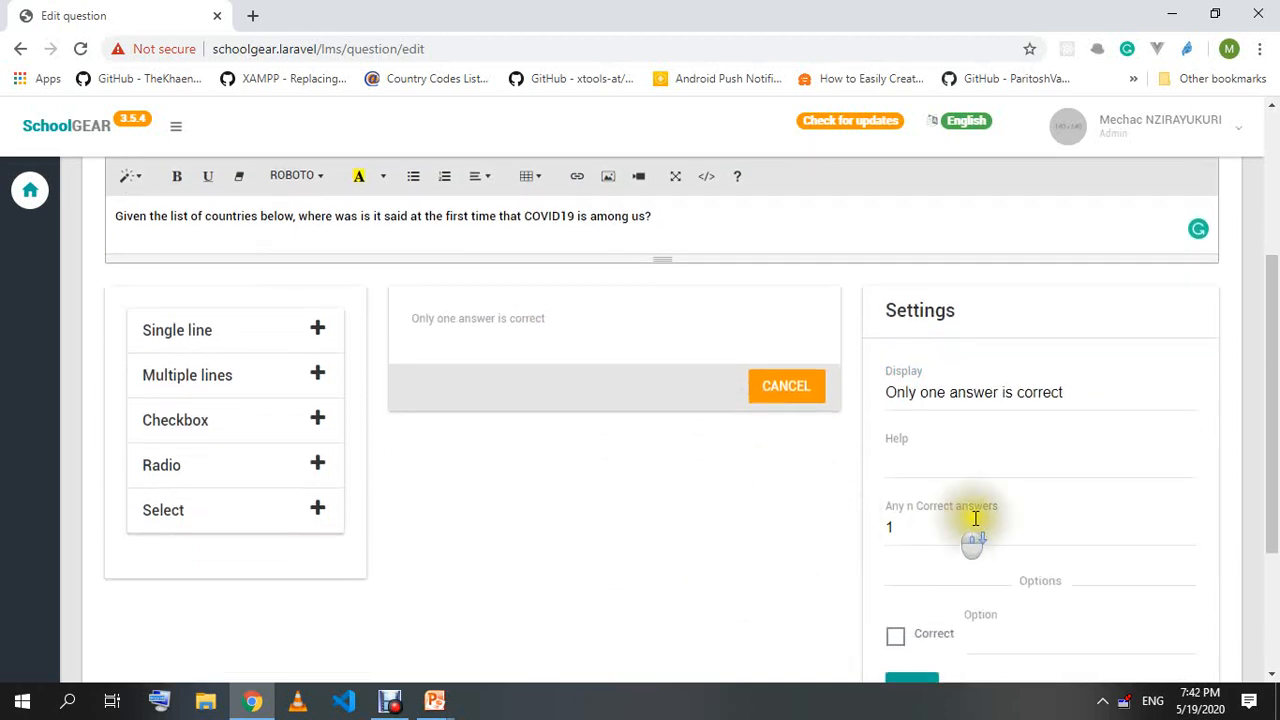
pyautogui.click(1014, 449)
pyautogui.write('Unites')
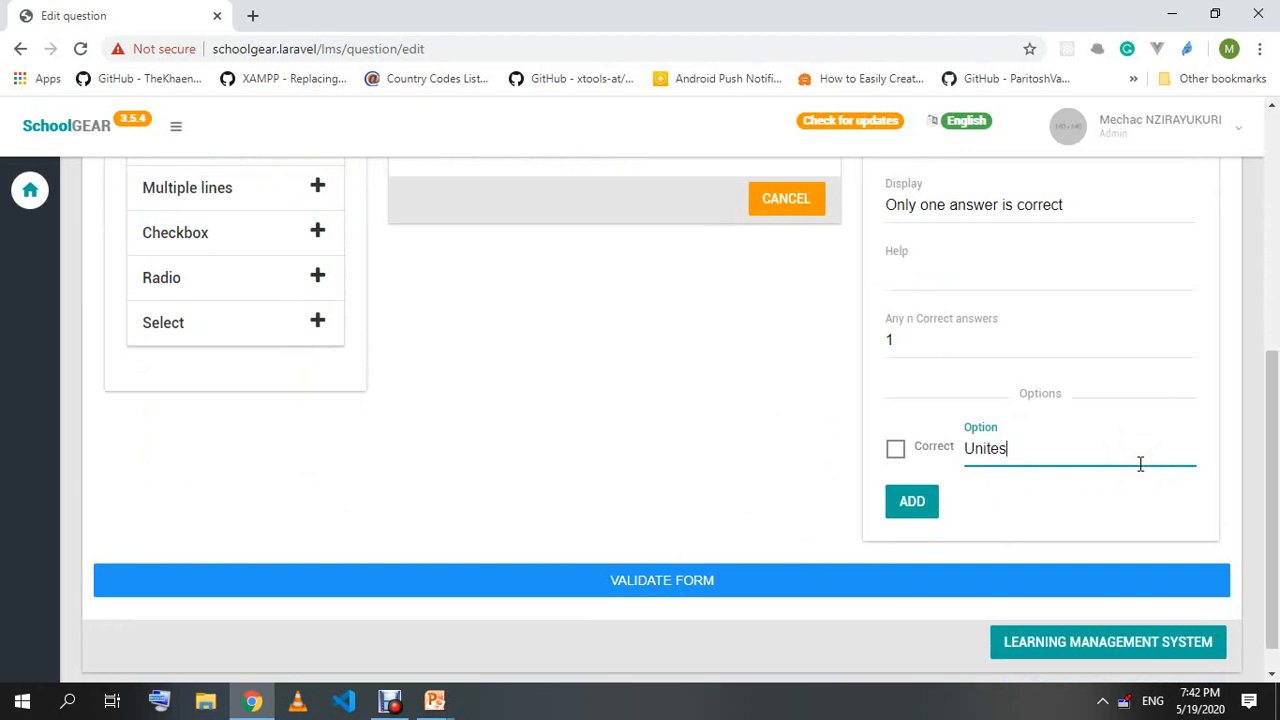
pyautogui.write('SS')
pyautogui.write('tat')
pyautogui.write('es of America')
pyautogui.click(911, 501)
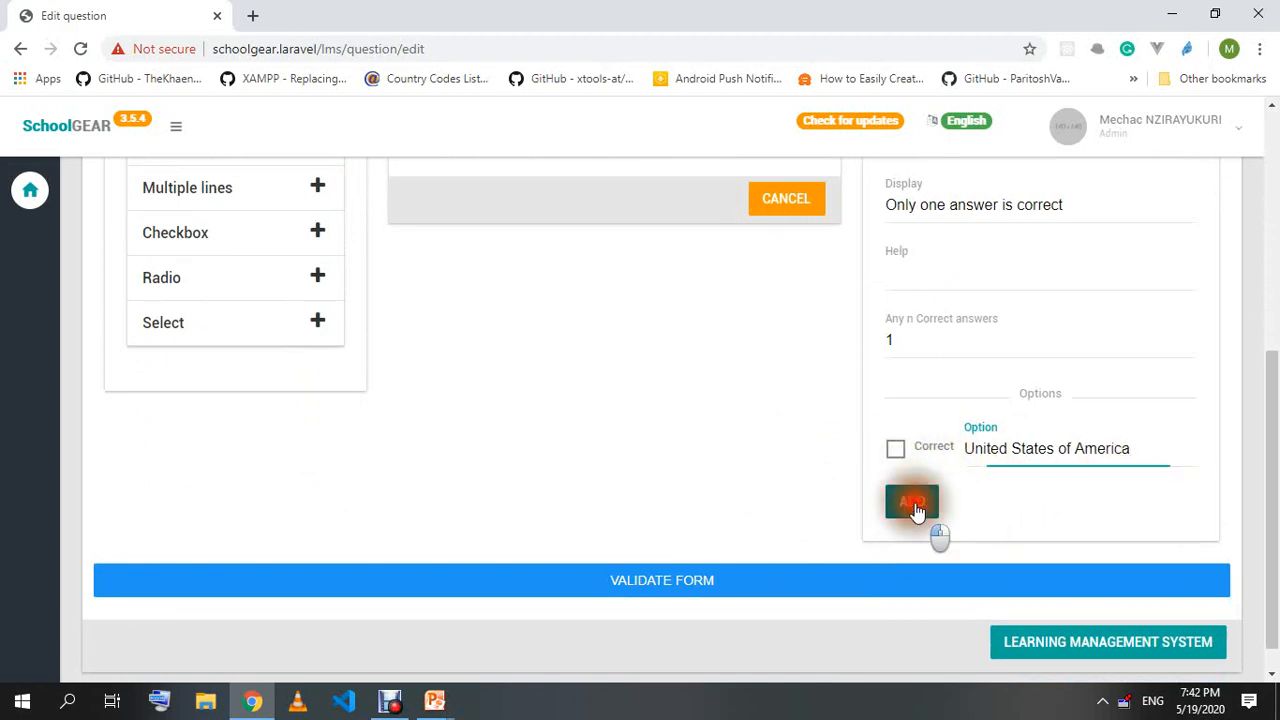
pyautogui.scroll(3, 546, 433)
pyautogui.scroll(-3, 546, 433)
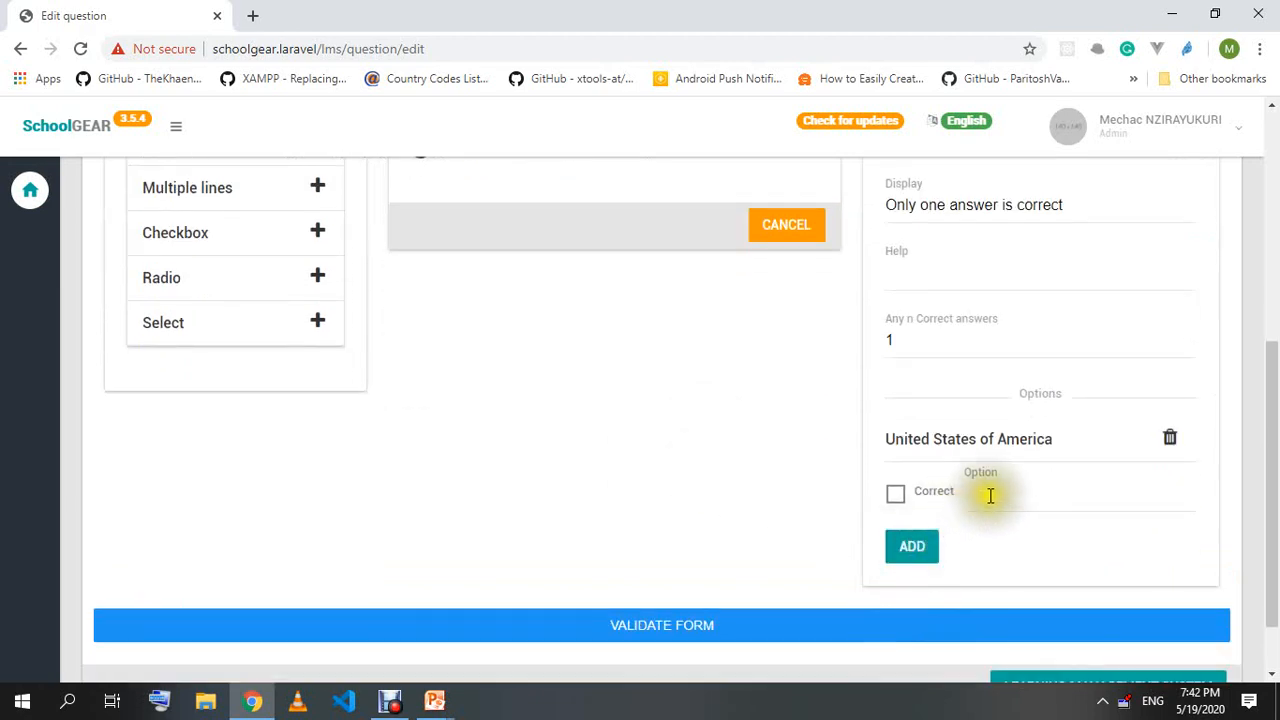
pyautogui.click(982, 492)
pyautogui.write('China')
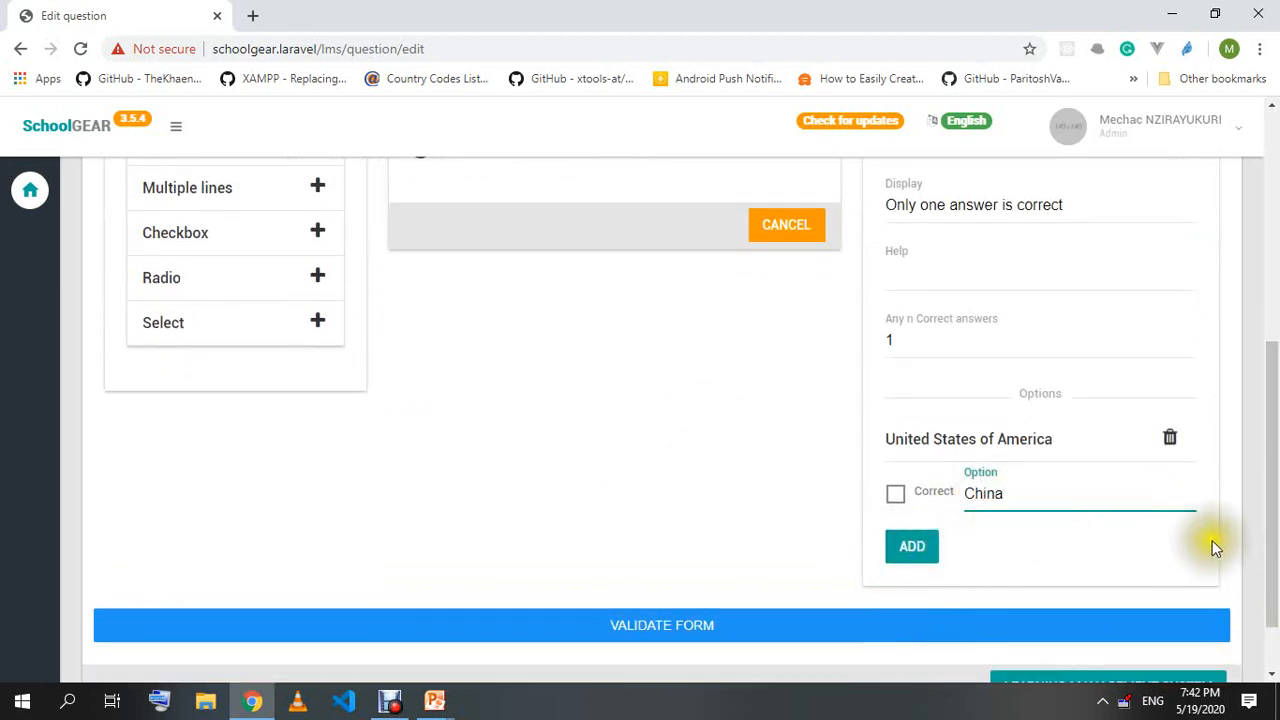
pyautogui.click(900, 496)
pyautogui.click(911, 546)
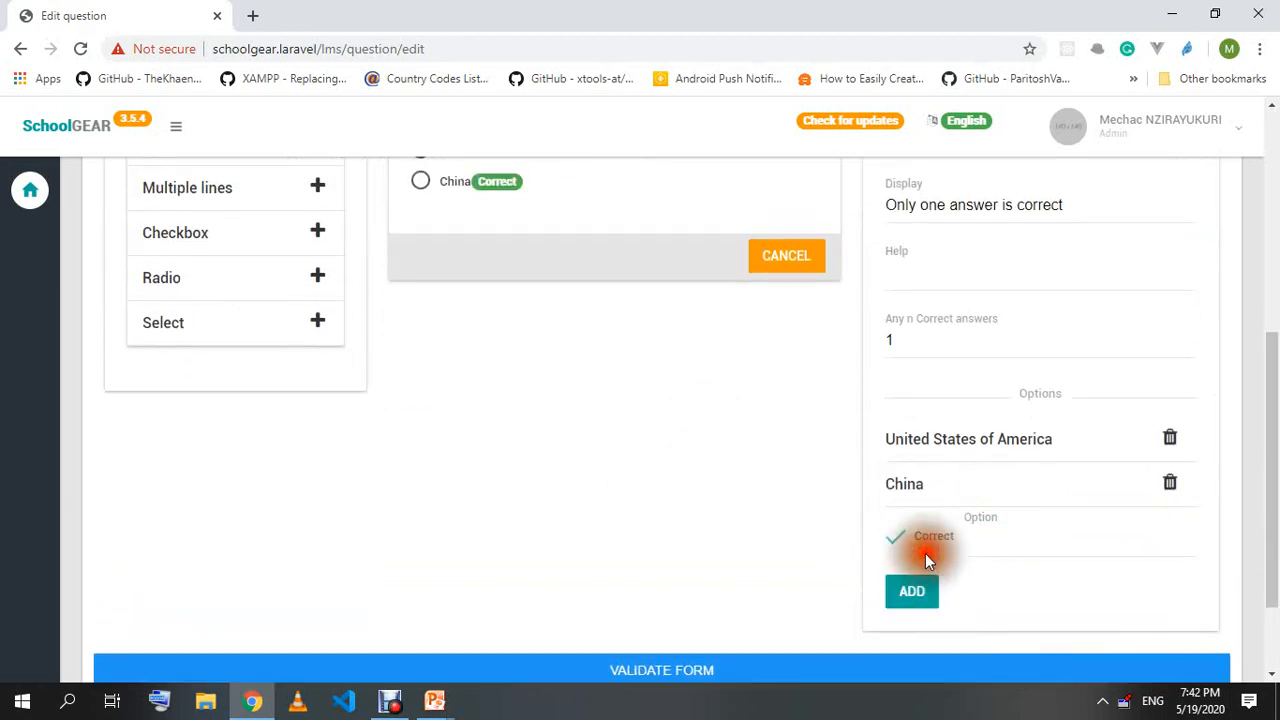
# Add Singapore and Sierra Leone as further answer options.
pyautogui.scroll(5, 709, 543)
pyautogui.scroll(-5, 800, 580)
pyautogui.click(998, 525)
pyautogui.write('Singabol')
pyautogui.press('BackSpace')
pyautogui.press('BackSpace')
pyautogui.press('BackSpace')
pyautogui.write('pre')
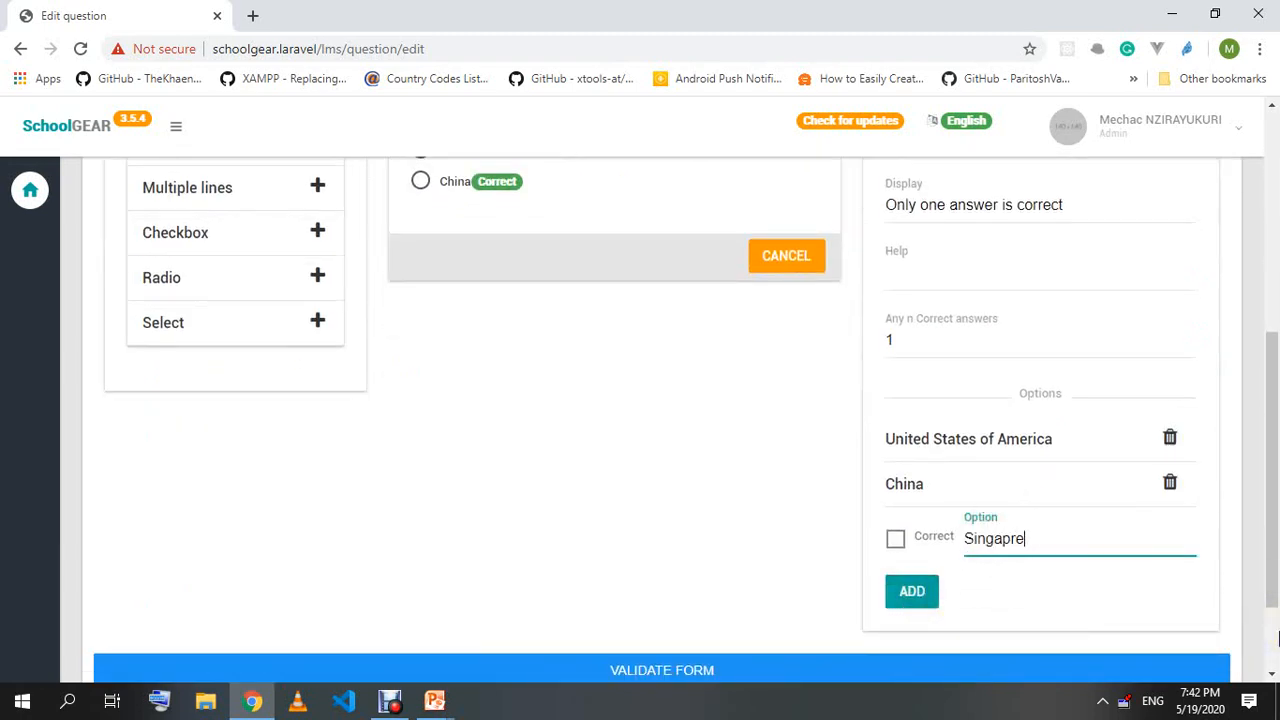
pyautogui.press('BackSpace')
pyautogui.press('BackSpace')
pyautogui.write('ore')
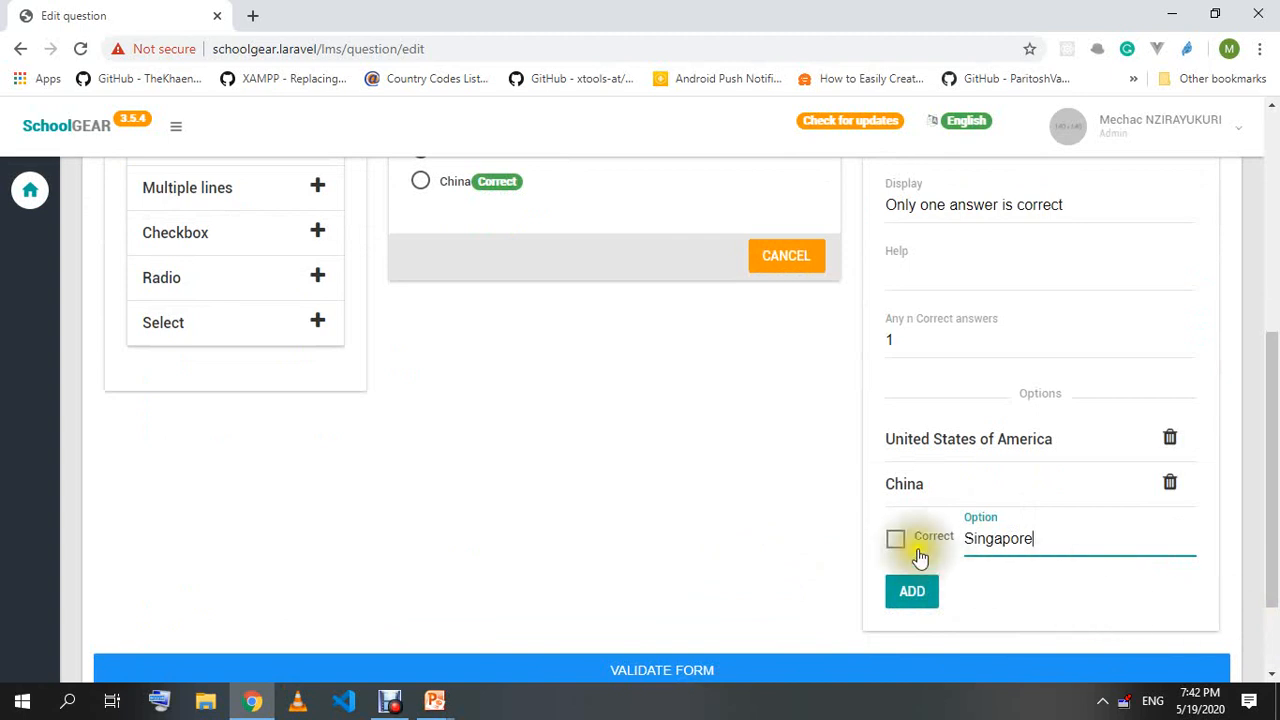
pyautogui.click(937, 591)
pyautogui.click(1040, 587)
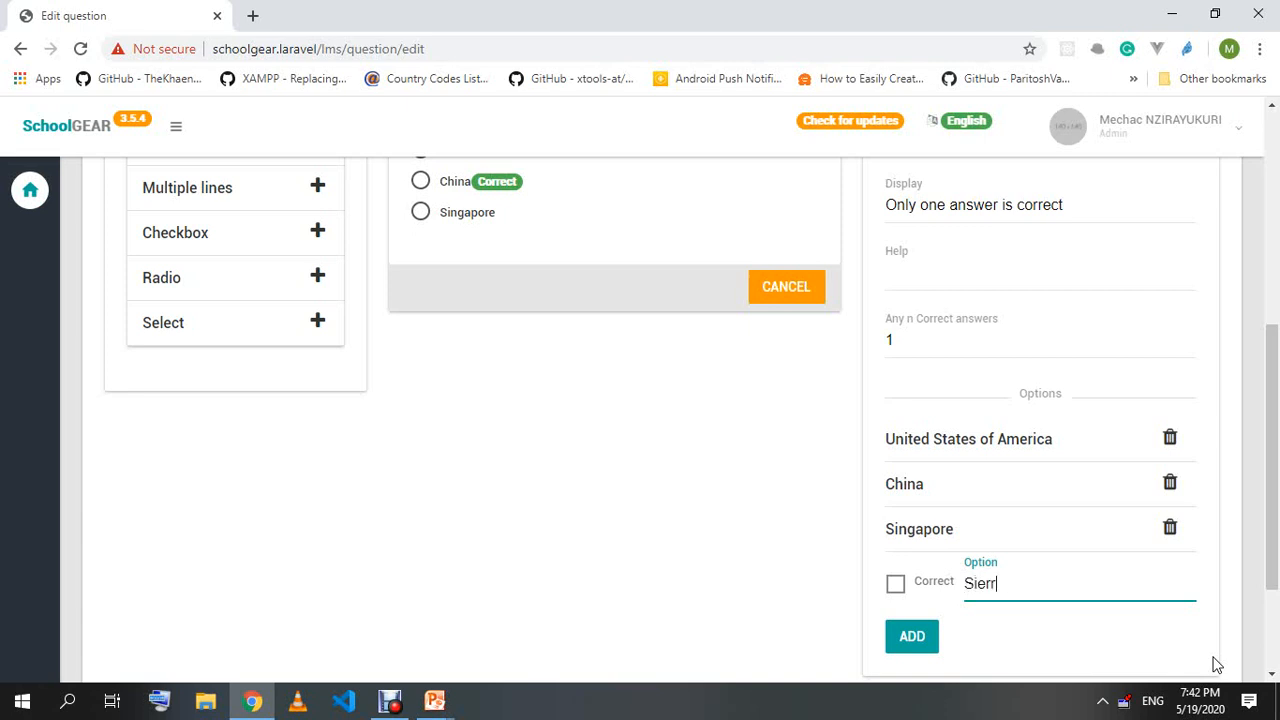
pyautogui.press('BackSpace')
pyautogui.press('BackSpace')
pyautogui.click(925, 636)
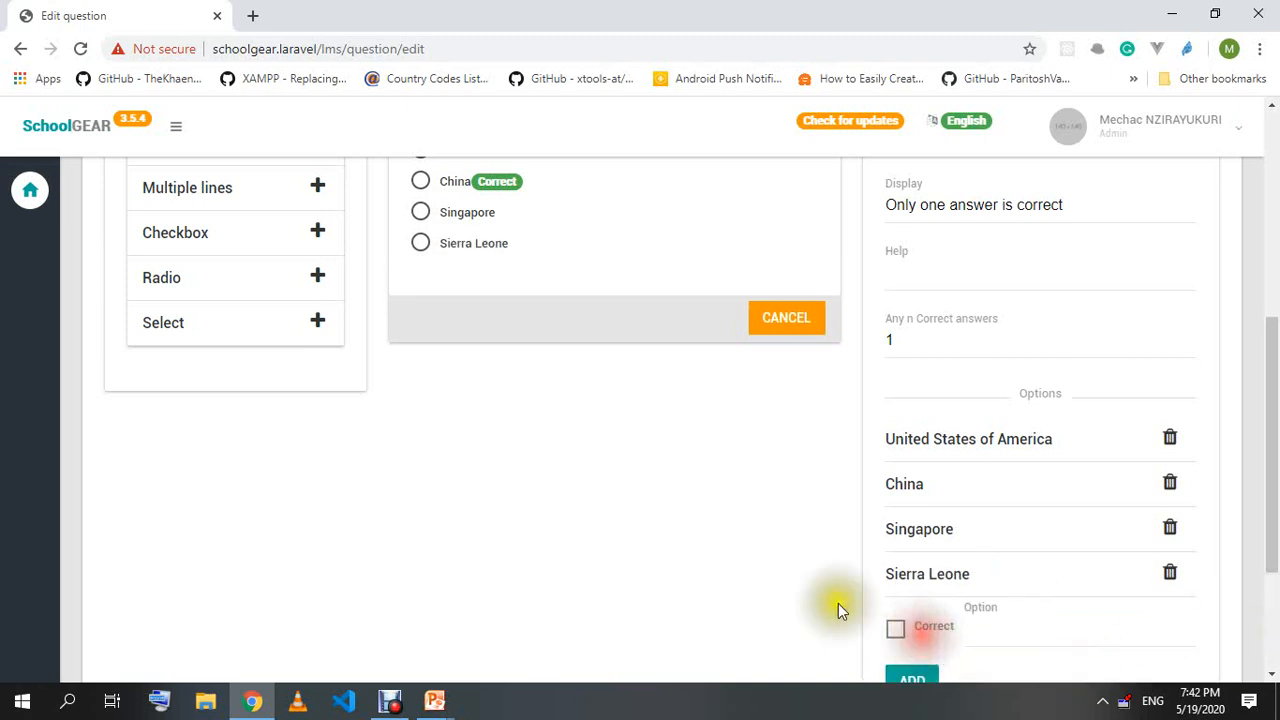
# Keep the correct-answers count at 1 and save the COVID-19 question.
pyautogui.scroll(1, 600, 470)
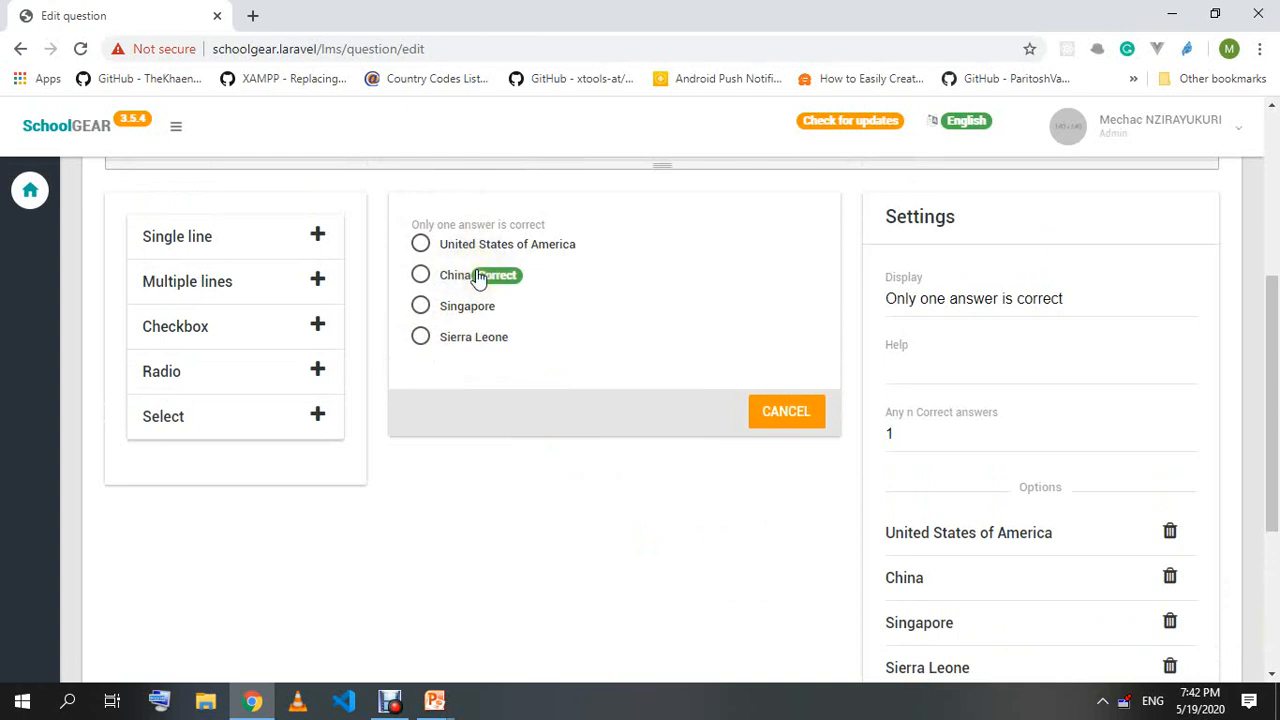
pyautogui.scroll(-1, 480, 278)
pyautogui.click(929, 327)
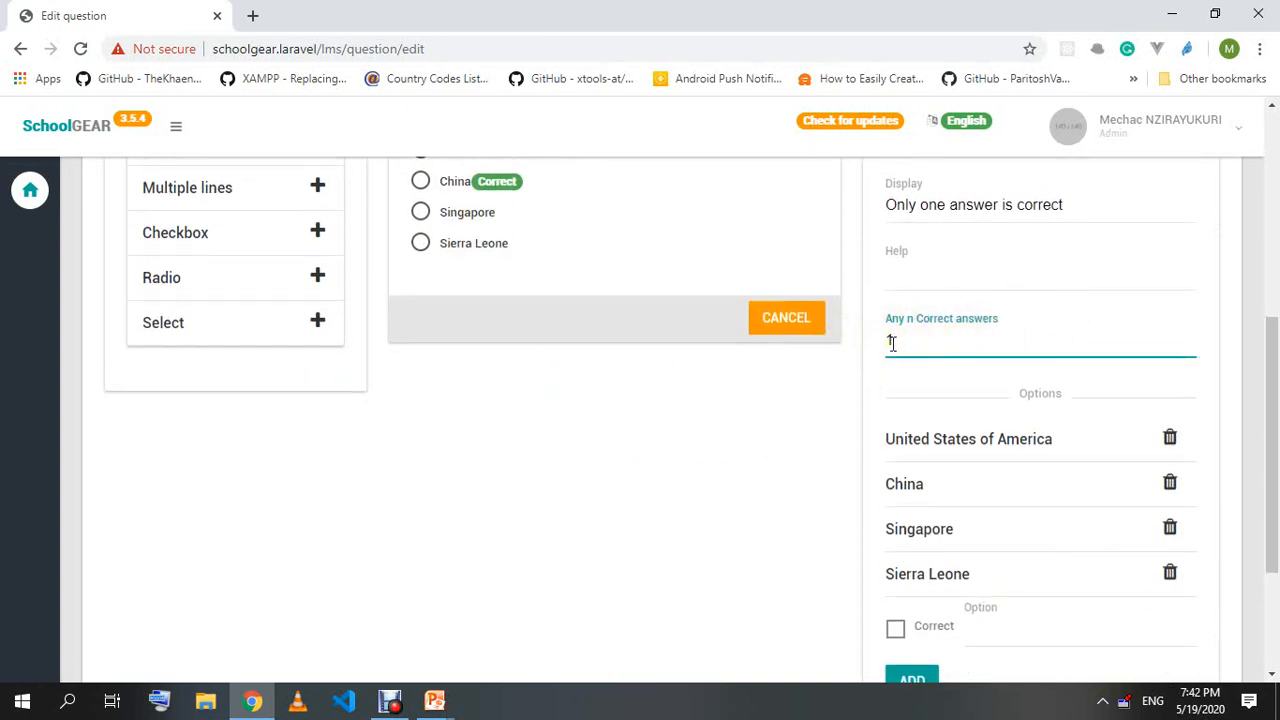
pyautogui.click(840, 375)
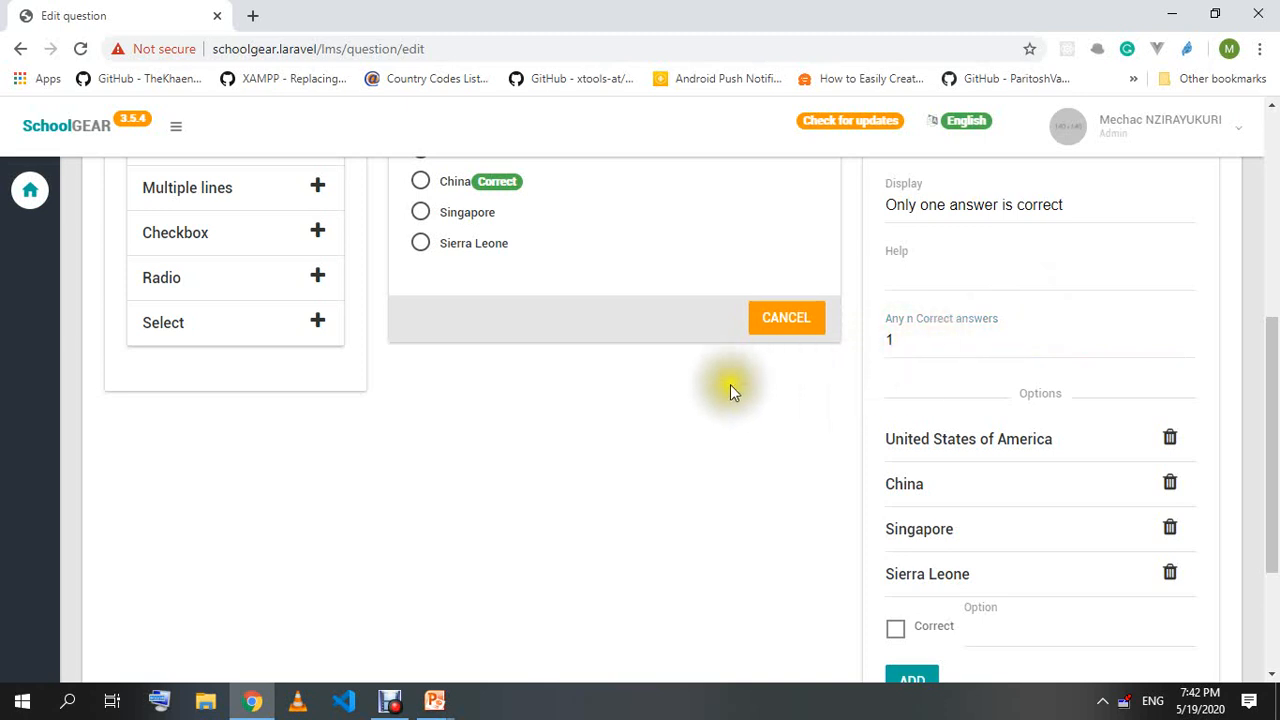
pyautogui.scroll(2, 686, 386)
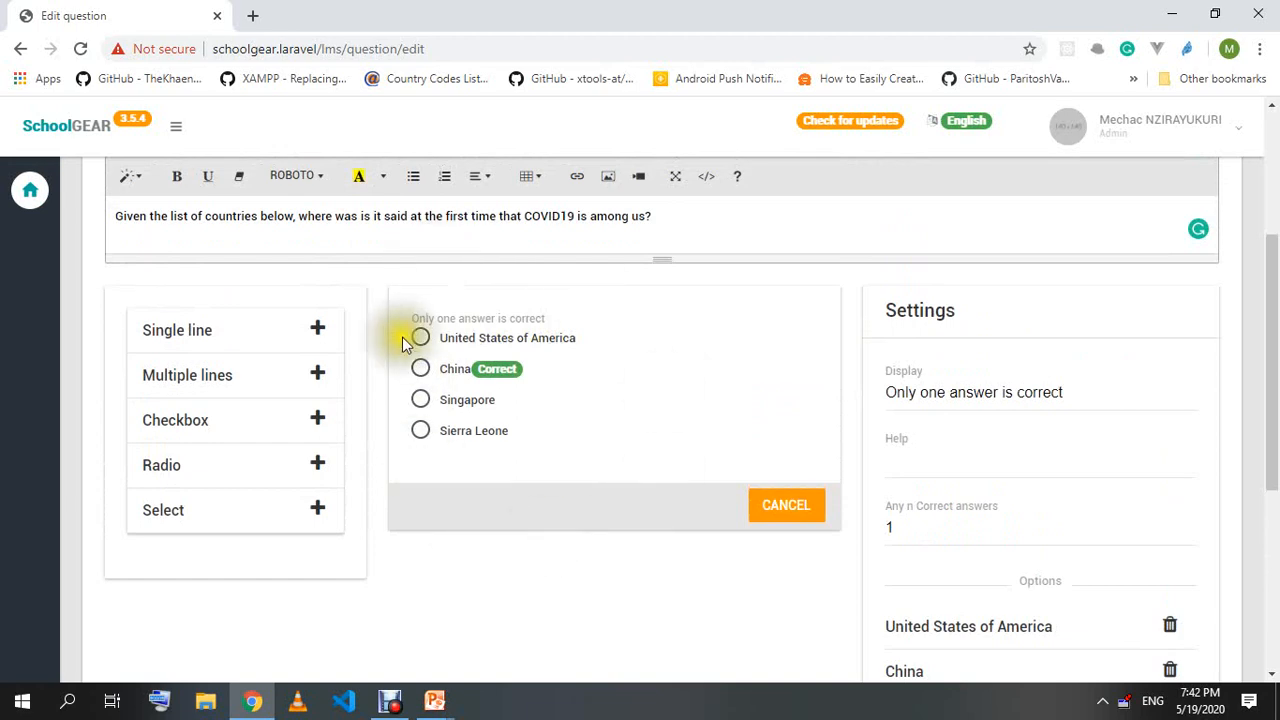
pyautogui.scroll(-4, 560, 425)
pyautogui.click(658, 543)
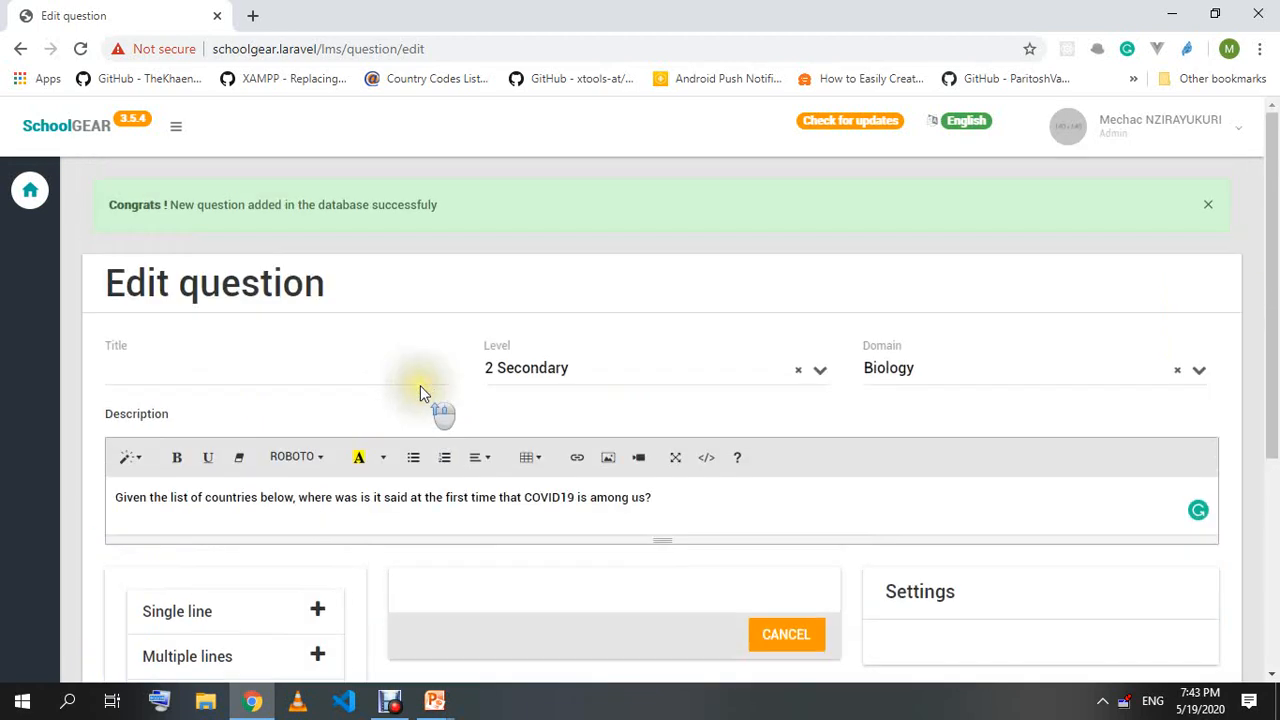
pyautogui.click(208, 362)
# Title the question 'Resolve the x+2=1', keeping Level 2 Secondary and Domain Biology.
pyautogui.write('Resolve the ')
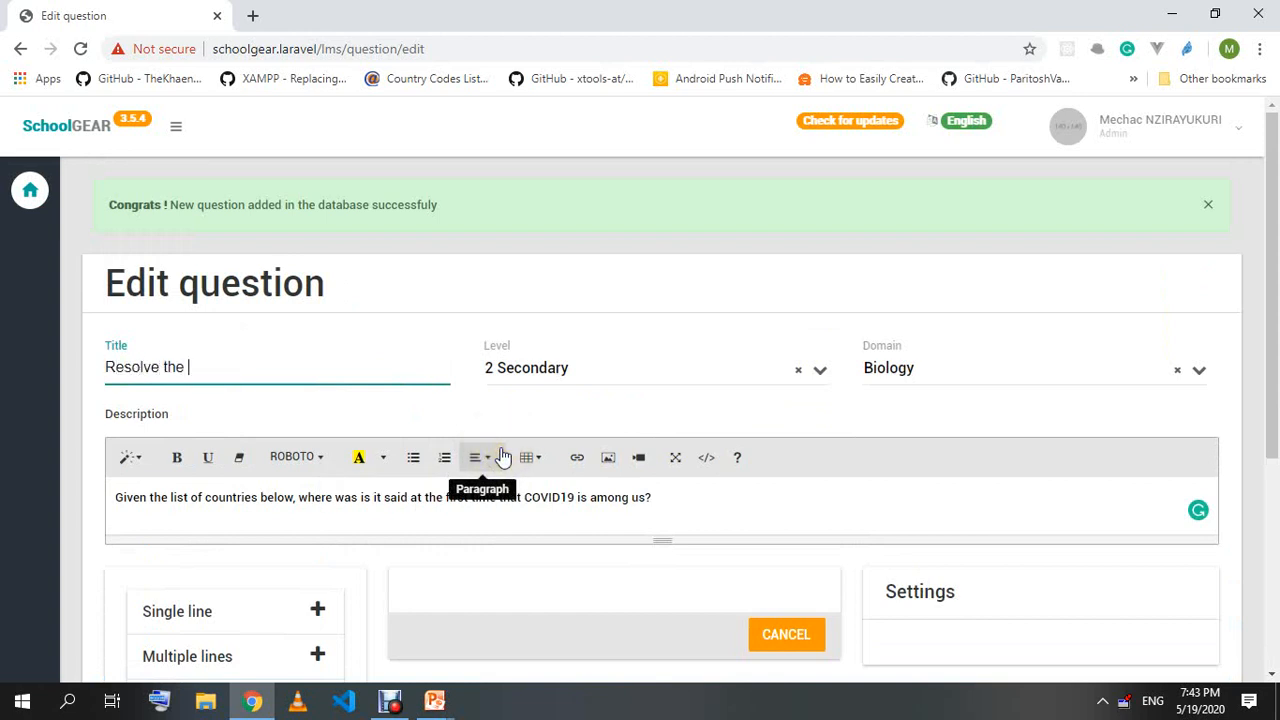
pyautogui.write('x+2=1')
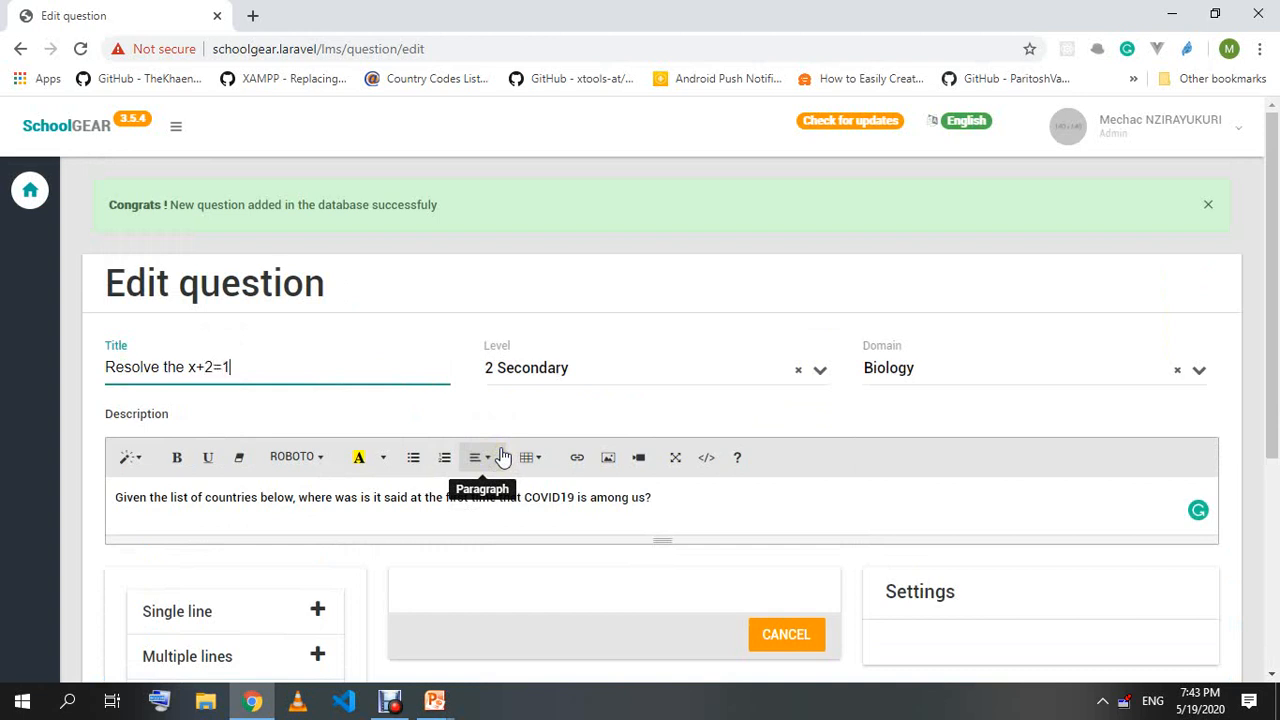
pyautogui.click(606, 371)
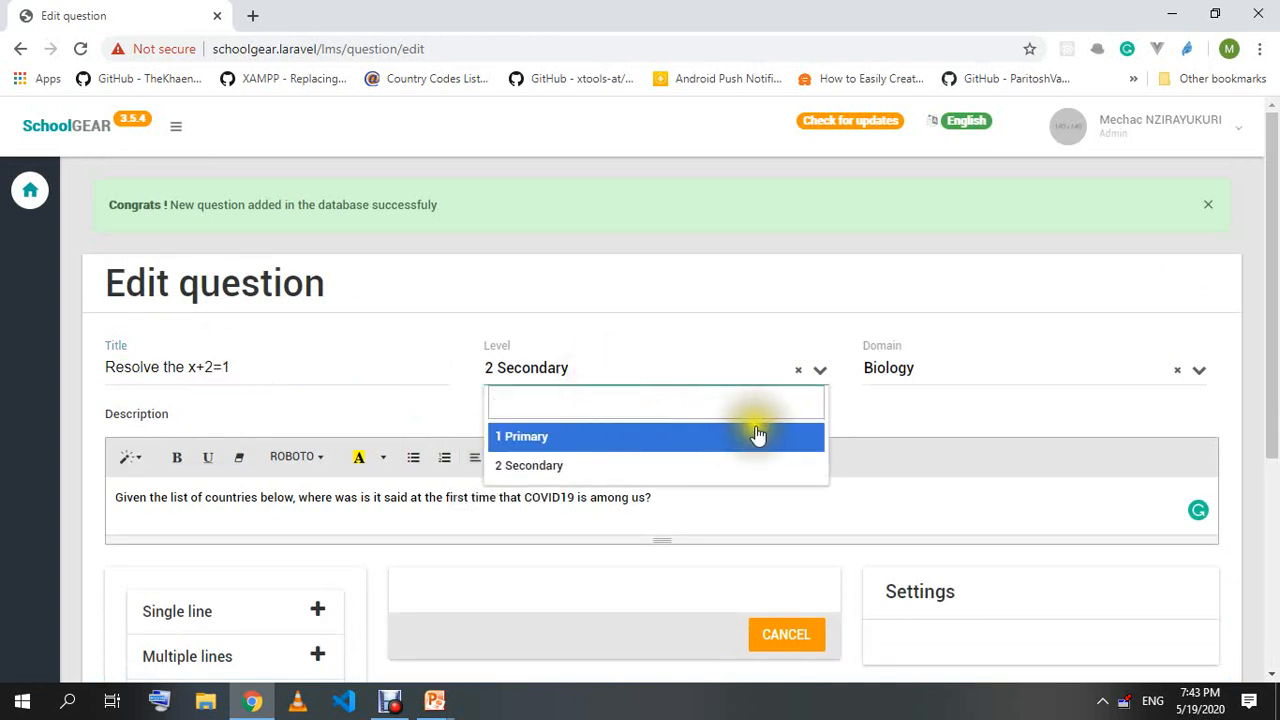
pyautogui.click(610, 378)
pyautogui.click(580, 370)
pyautogui.click(545, 436)
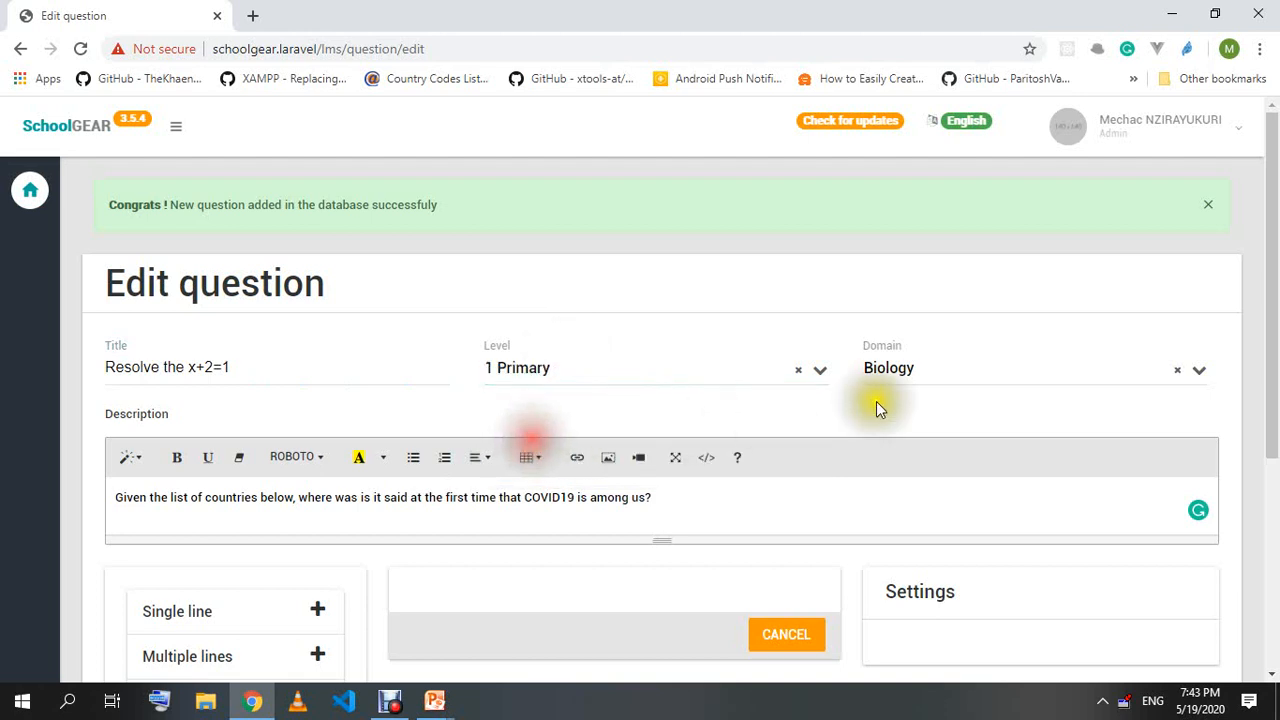
pyautogui.click(575, 368)
pyautogui.click(530, 465)
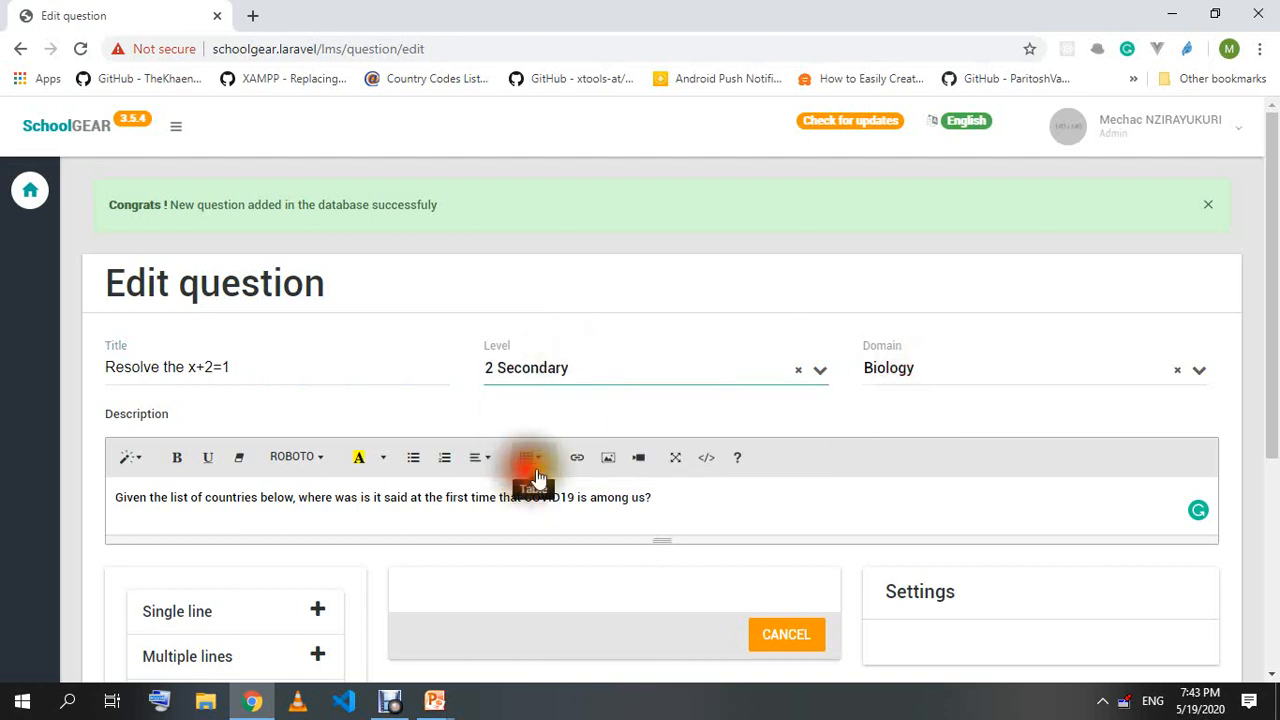
pyautogui.click(927, 374)
pyautogui.click(894, 466)
pyautogui.click(905, 372)
pyautogui.click(894, 436)
# Replace the old COVID-19 description with 'Find x: x+2=1', removing the trailing answers.
pyautogui.tripleClick(770, 507)
pyautogui.write('Resolve')
pyautogui.press('BackSpace')
pyautogui.write('ve ')
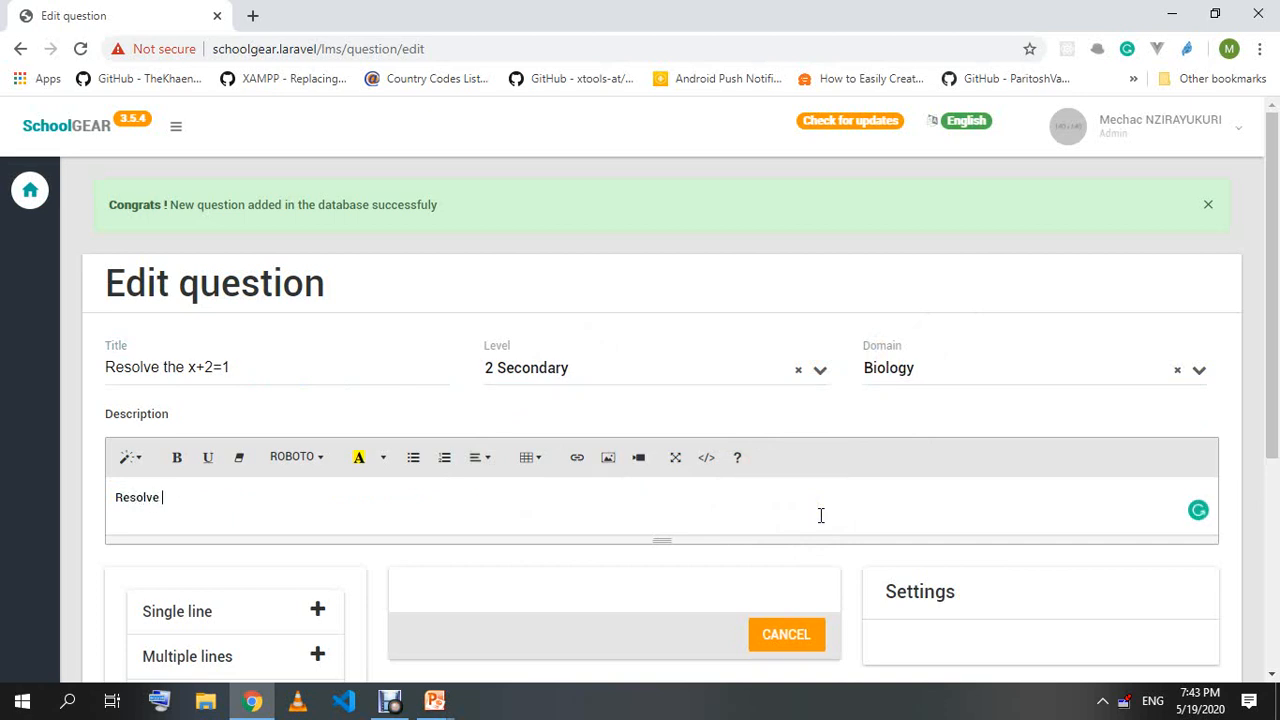
pyautogui.write('teh')
pyautogui.press('BackSpace')
pyautogui.press('BackSpace')
pyautogui.press('BackSpace')
pyautogui.write('x')
pyautogui.press('BackSpace')
pyautogui.press('BackSpace')
pyautogui.write('x')
pyautogui.hotkey('ctrl', 'a')
pyautogui.write('Find x: x+2=1')
pyautogui.write('x=0.5, c')
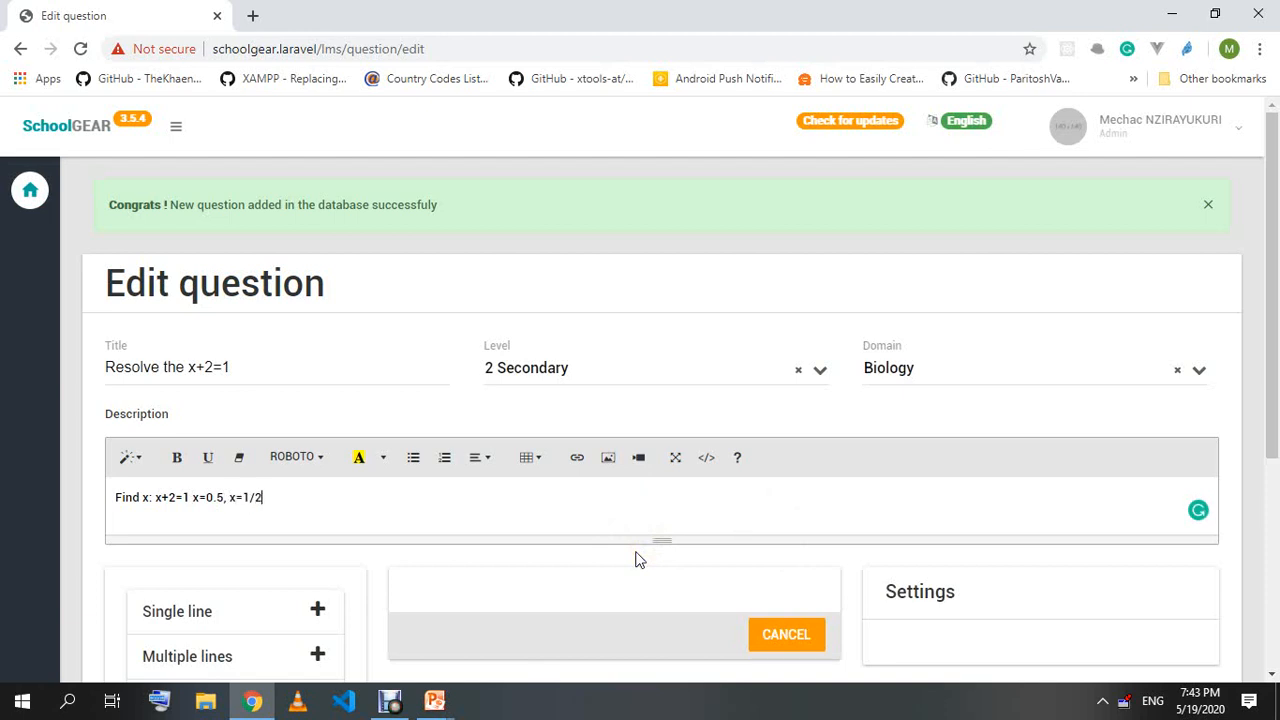
pyautogui.moveTo(189, 497)
pyautogui.mouseDown()
pyautogui.moveTo(300, 508)
pyautogui.moveTo(190, 512)
pyautogui.mouseUp()
pyautogui.click(376, 509)
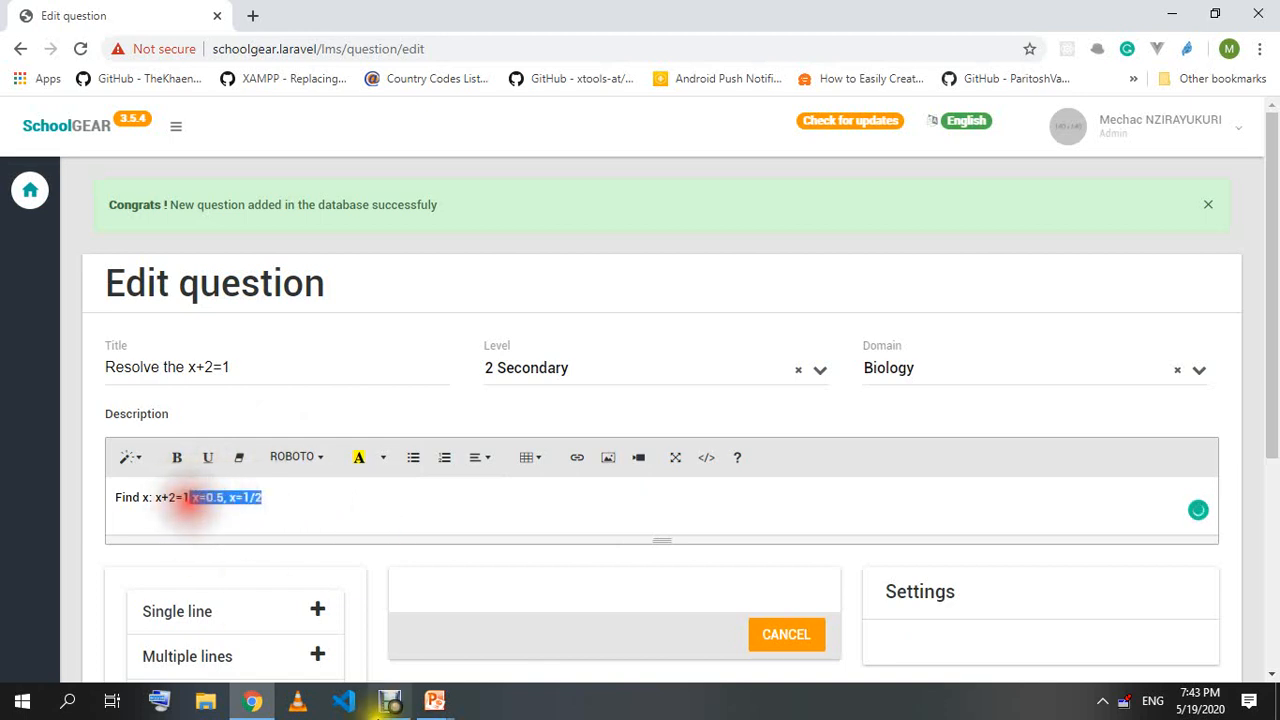
pyautogui.press('BackSpace')
# Add a radio answer field labelled 'Choose the best answer'.
pyautogui.scroll(-4, 86, 435)
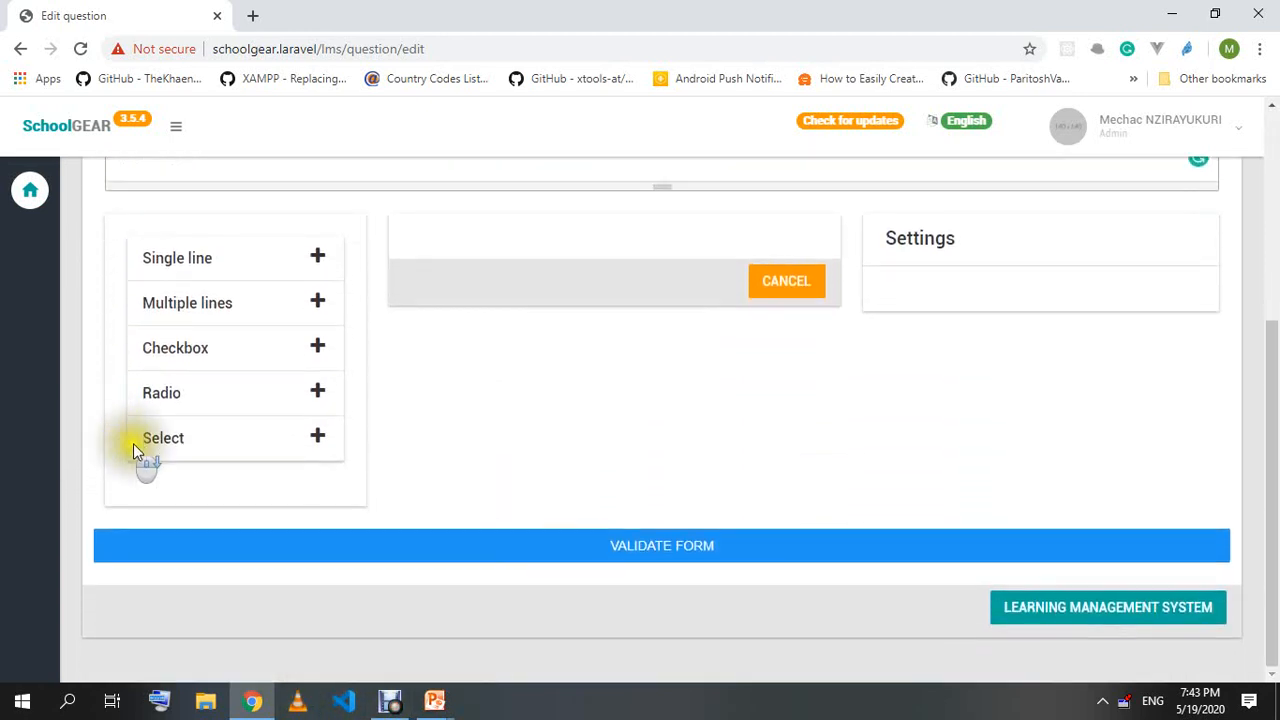
pyautogui.click(317, 392)
pyautogui.scroll(2, 943, 449)
pyautogui.click(976, 526)
pyautogui.doubleClick(978, 527)
pyautogui.write('Cho')
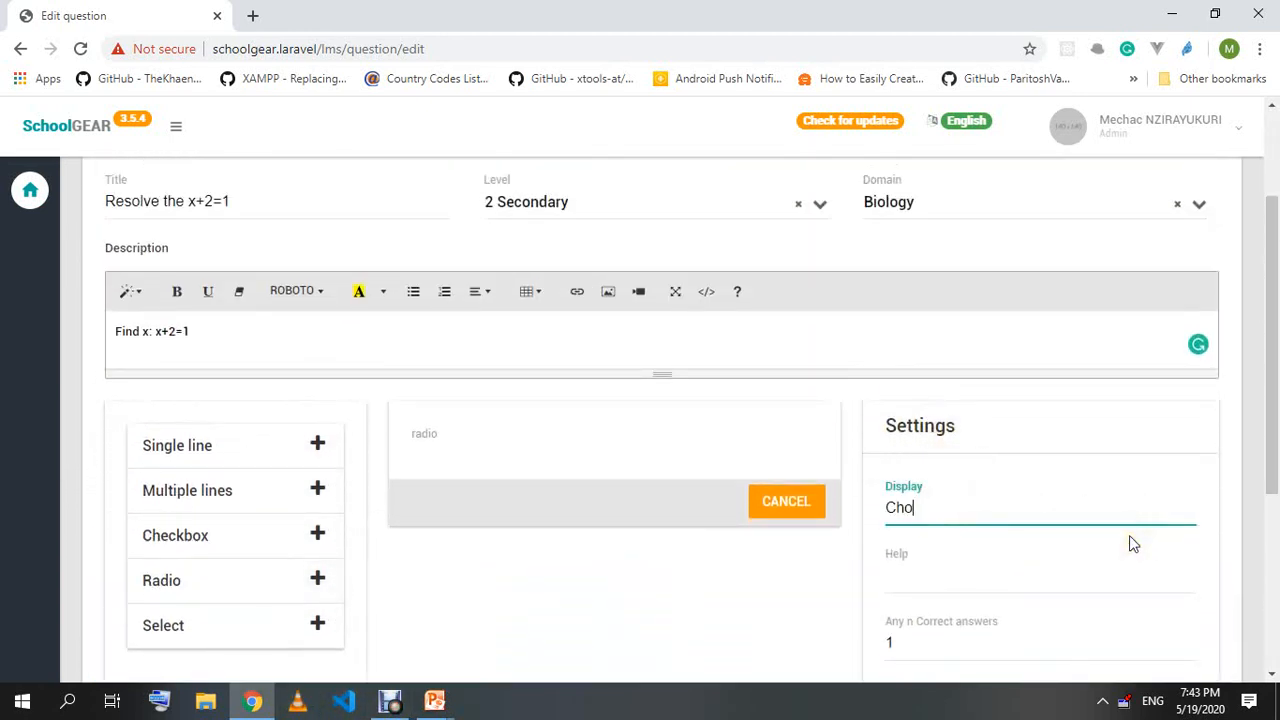
pyautogui.write('ose the best answer')
pyautogui.click(855, 577)
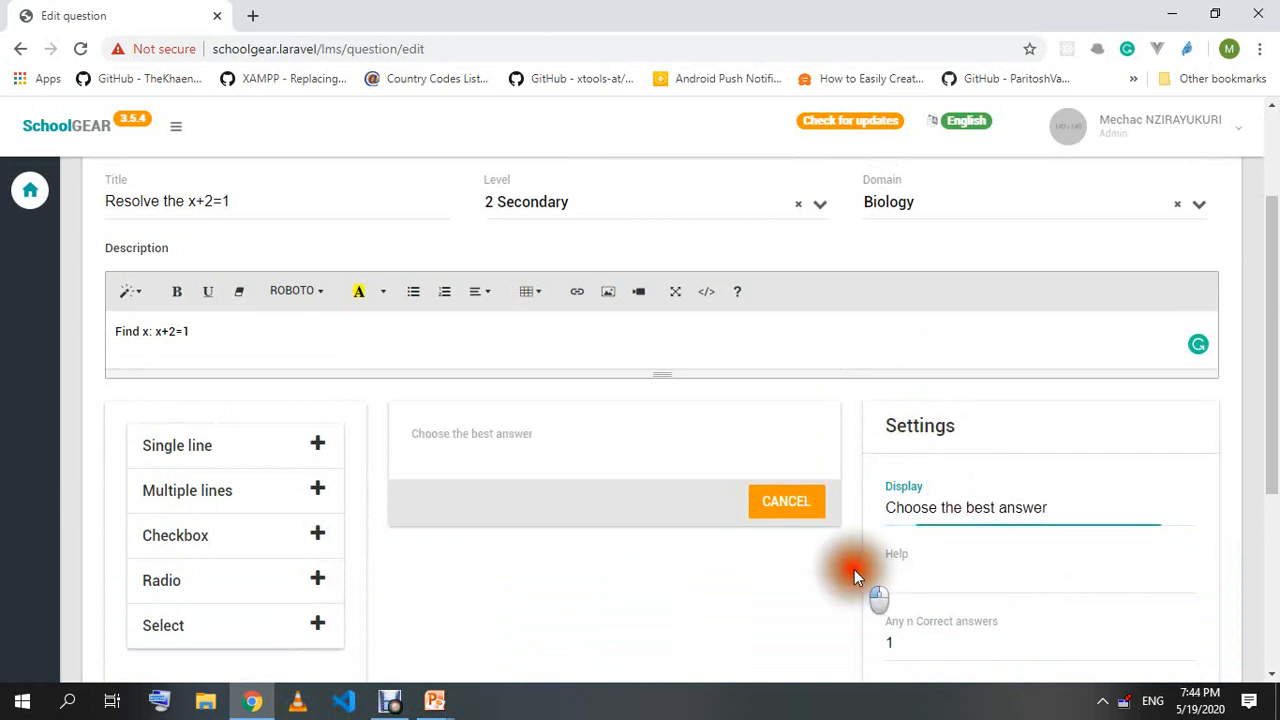
# Add answer options 5, 0.5 (marked correct) and 1/3.
pyautogui.scroll(-3, 737, 568)
pyautogui.click(1026, 468)
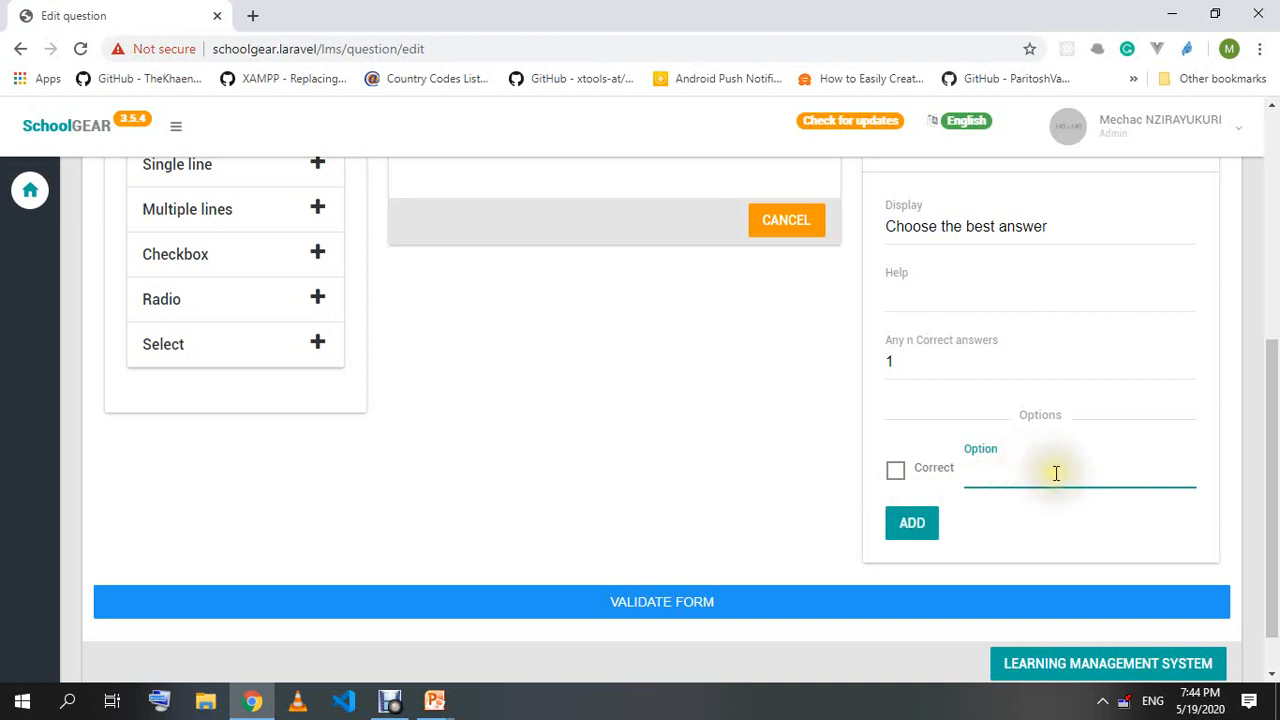
pyautogui.click(915, 544)
pyautogui.click(1029, 518)
pyautogui.write('0.')
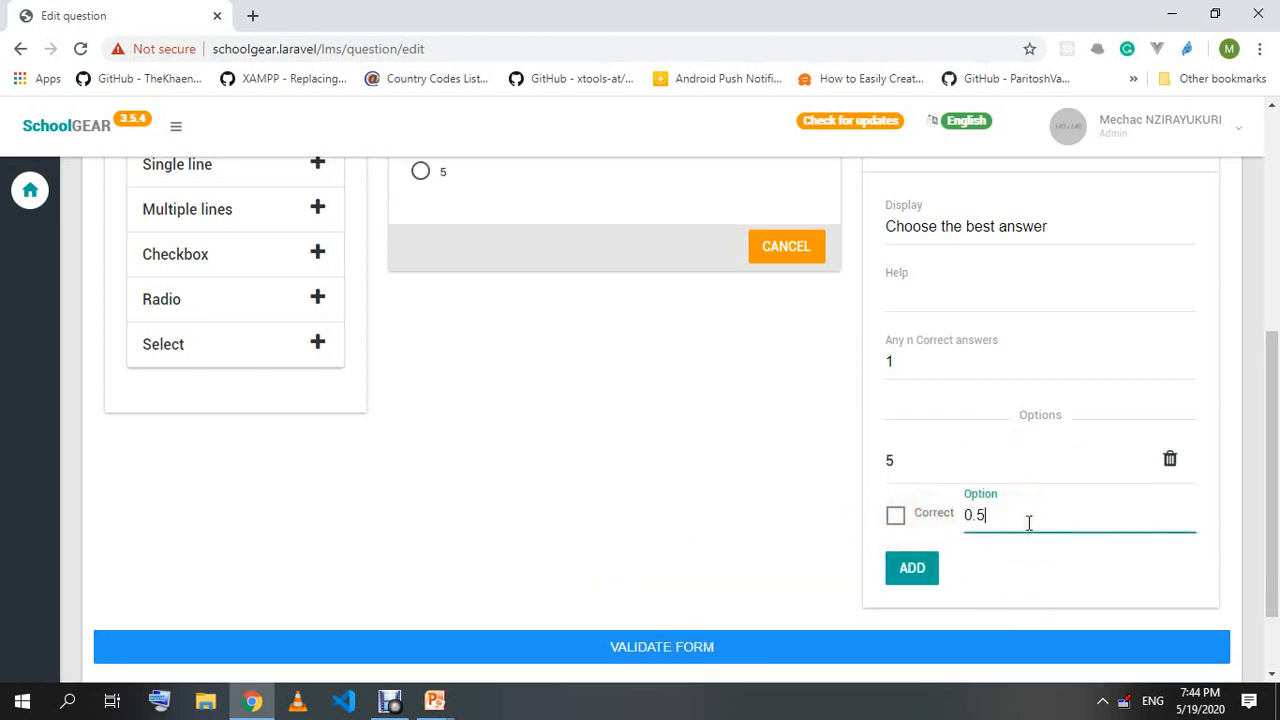
pyautogui.write('5')
pyautogui.click(895, 515)
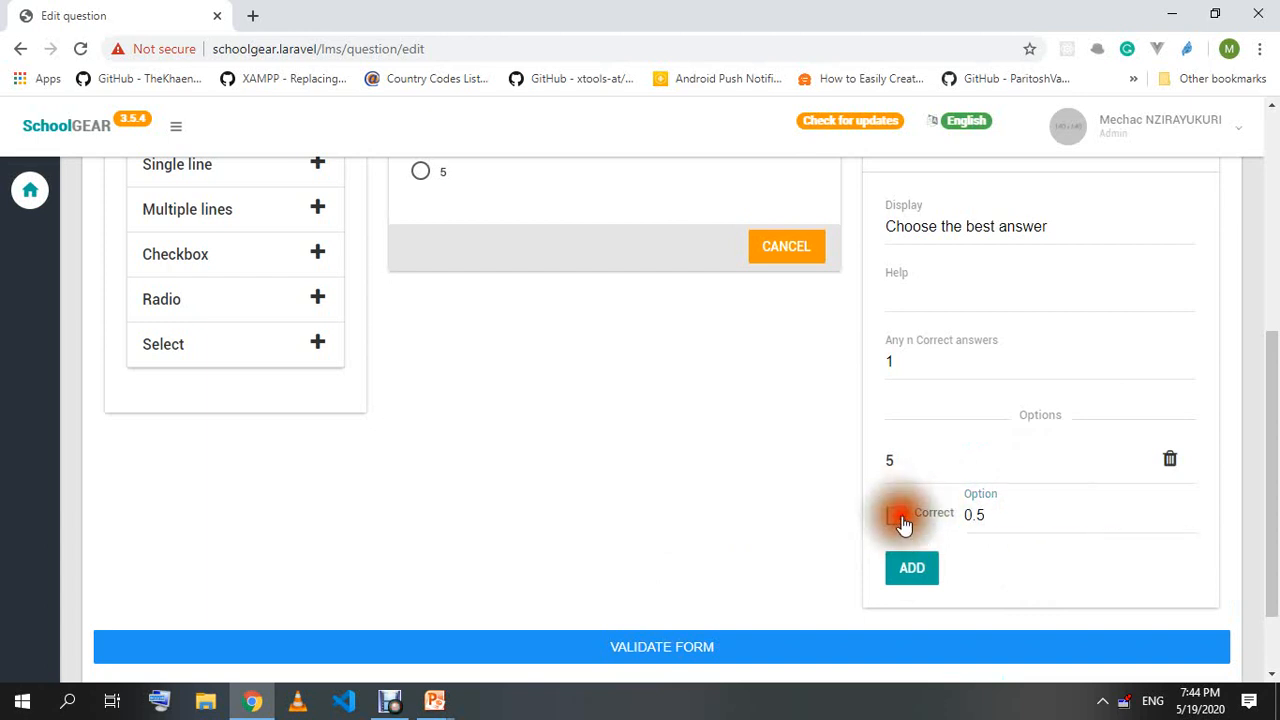
pyautogui.click(911, 567)
pyautogui.click(1041, 558)
pyautogui.write('1/2')
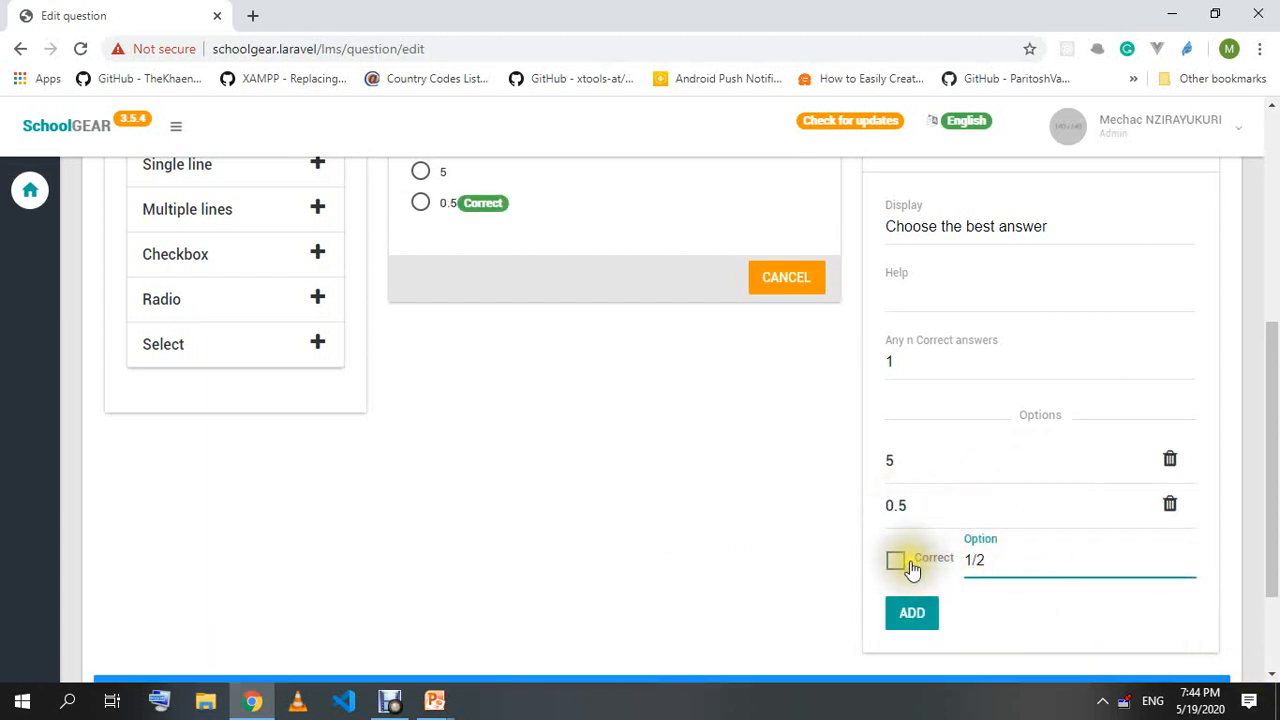
pyautogui.tripleClick(1010, 561)
pyautogui.write('1/3')
pyautogui.click(914, 614)
# Add answer options 1/2 (marked correct) and 57.
pyautogui.click(1002, 594)
pyautogui.write('1/2')
pyautogui.click(895, 605)
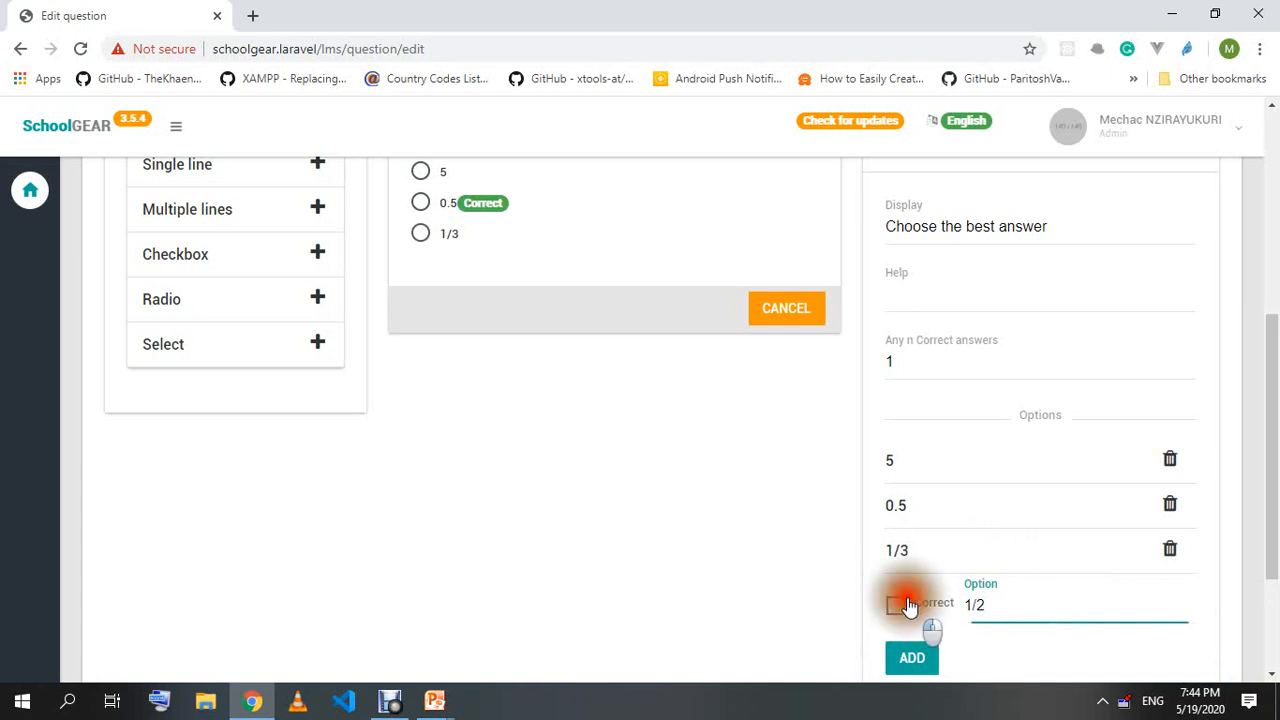
pyautogui.click(920, 660)
pyautogui.click(1043, 665)
pyautogui.scroll(-2, 1043, 668)
pyautogui.write('5')
pyautogui.click(909, 508)
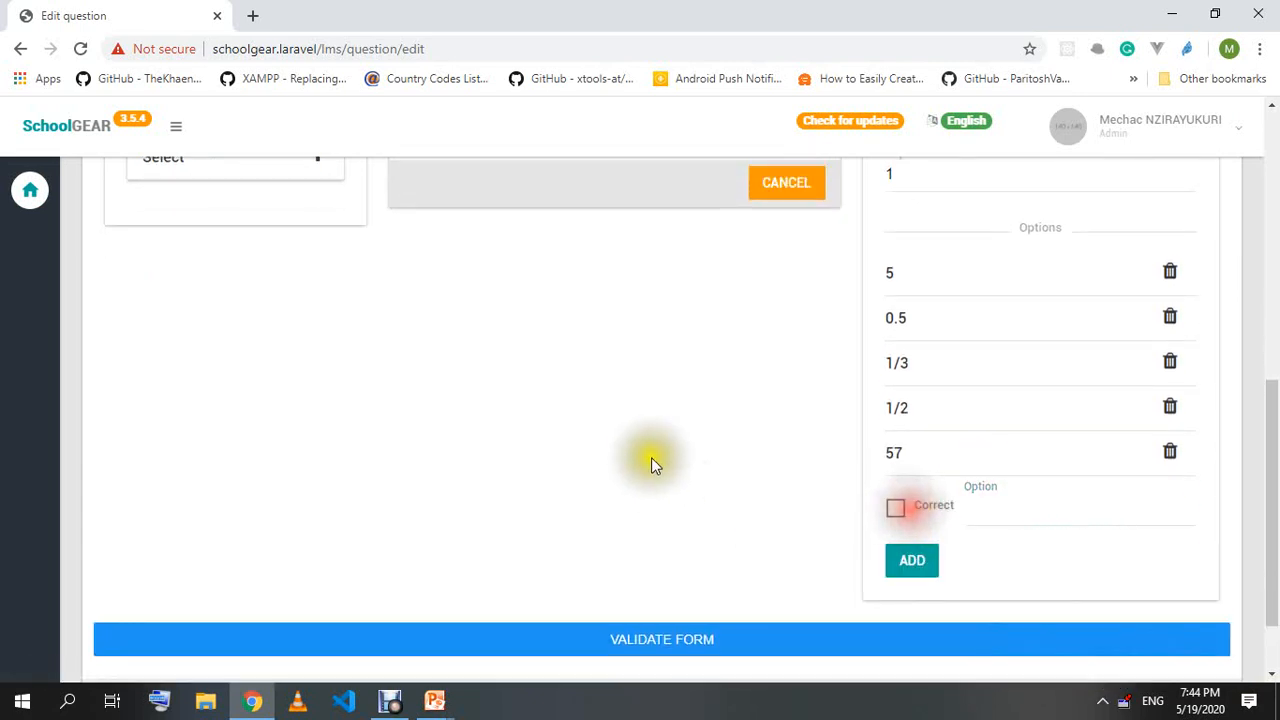
# In the preview, choose 0.5 then 1/2, and select the correct-answers count value.
pyautogui.scroll(4, 620, 450)
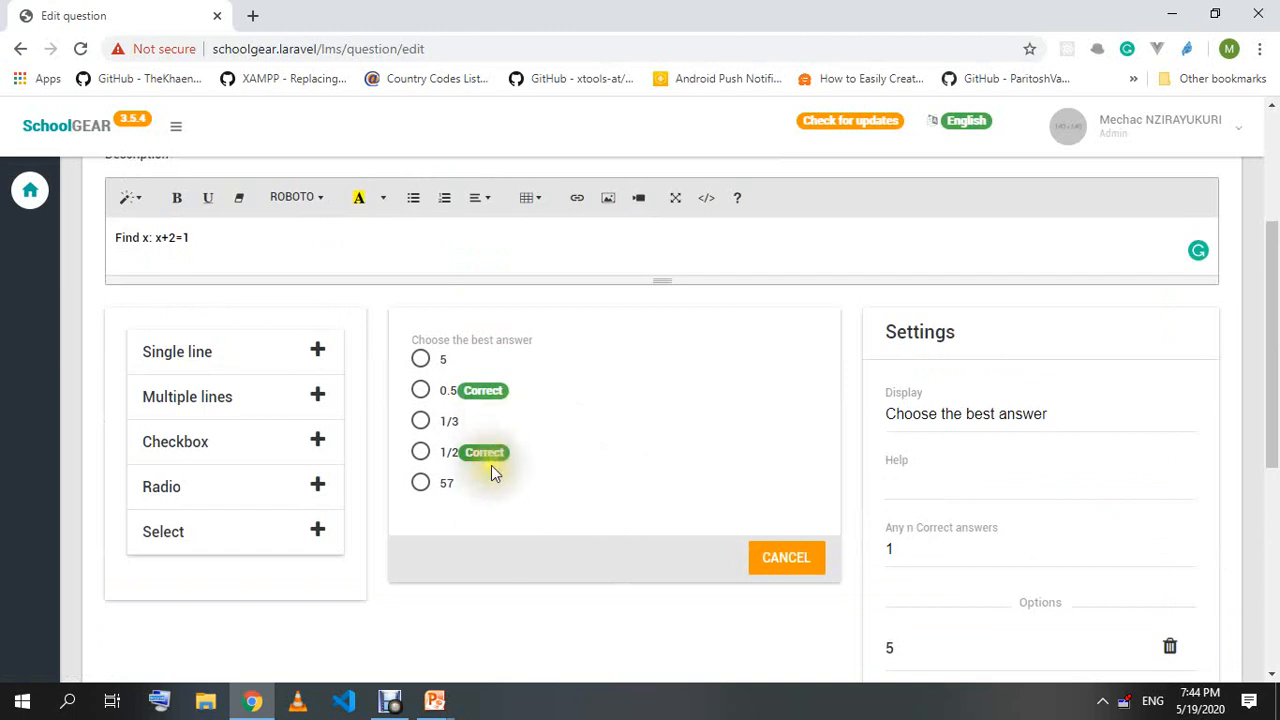
pyautogui.click(446, 391)
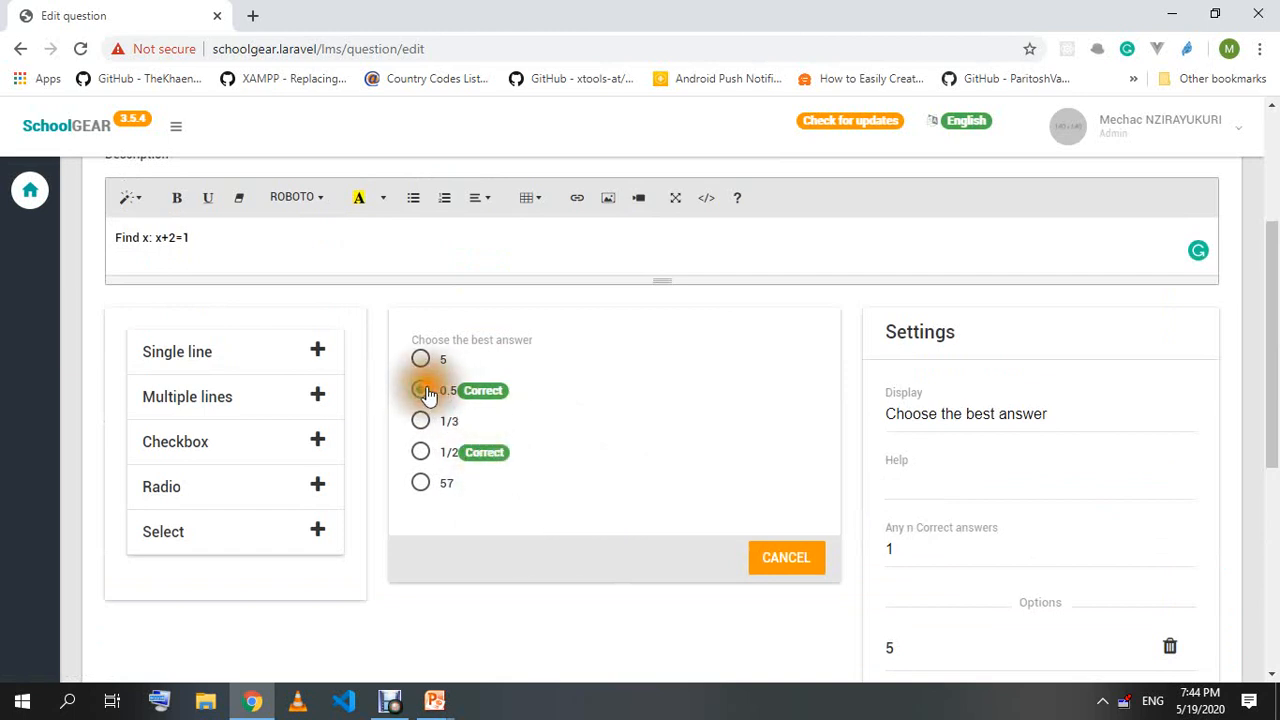
pyautogui.click(424, 456)
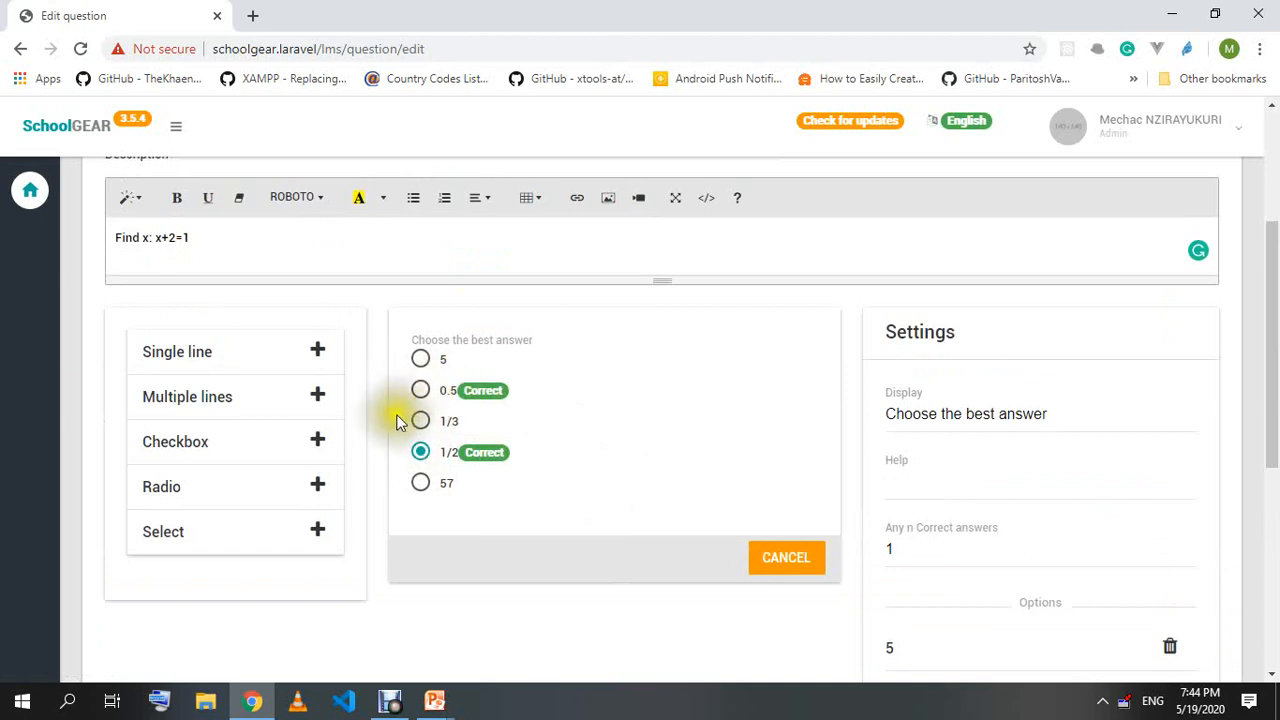
pyautogui.moveTo(918, 551)
pyautogui.mouseDown()
pyautogui.moveTo(863, 544)
pyautogui.moveTo(917, 553)
pyautogui.mouseUp()
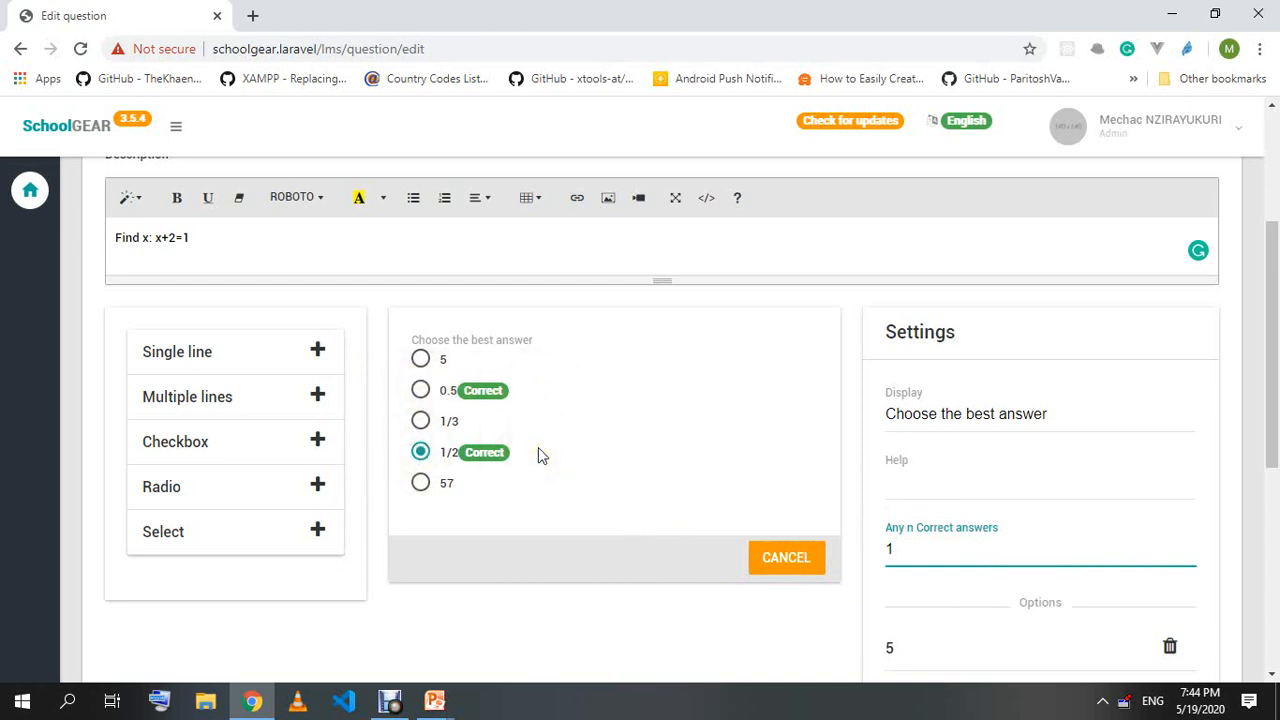
pyautogui.scroll(-5, 540, 449)
# Save the x+2=1 question by validating the form.
pyautogui.click(678, 553)
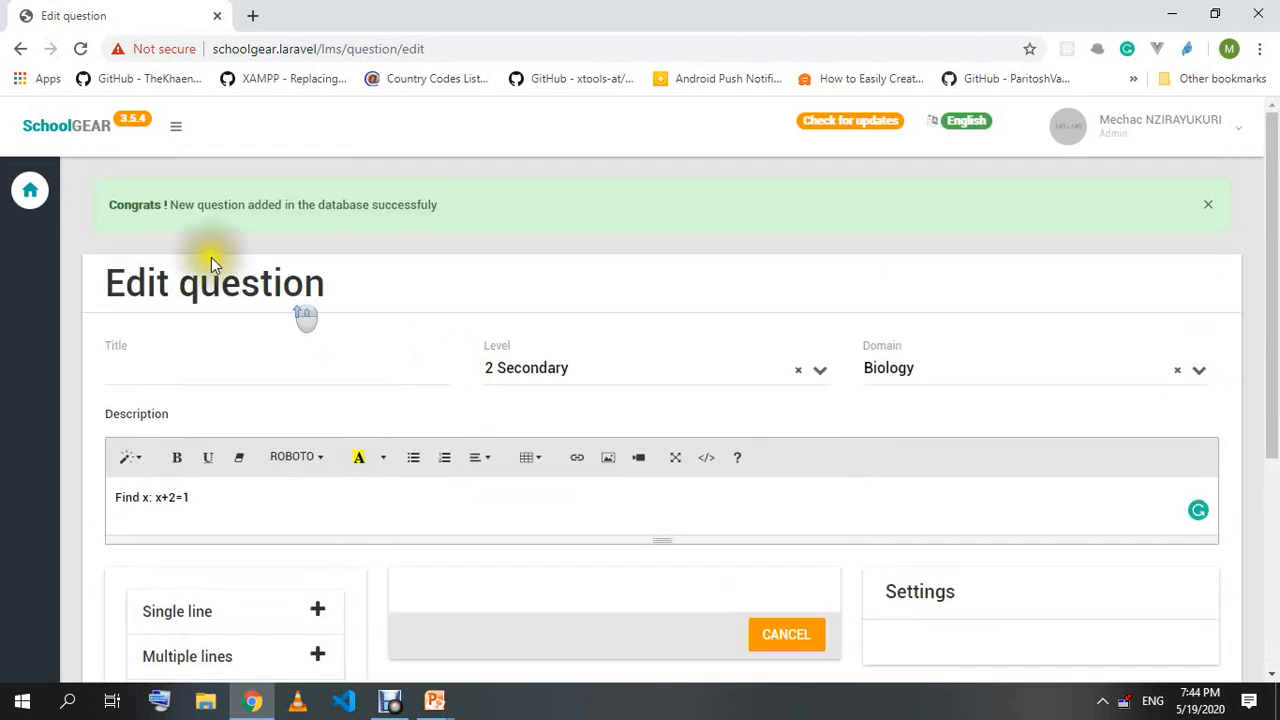
pyautogui.scroll(-4, 576, 195)
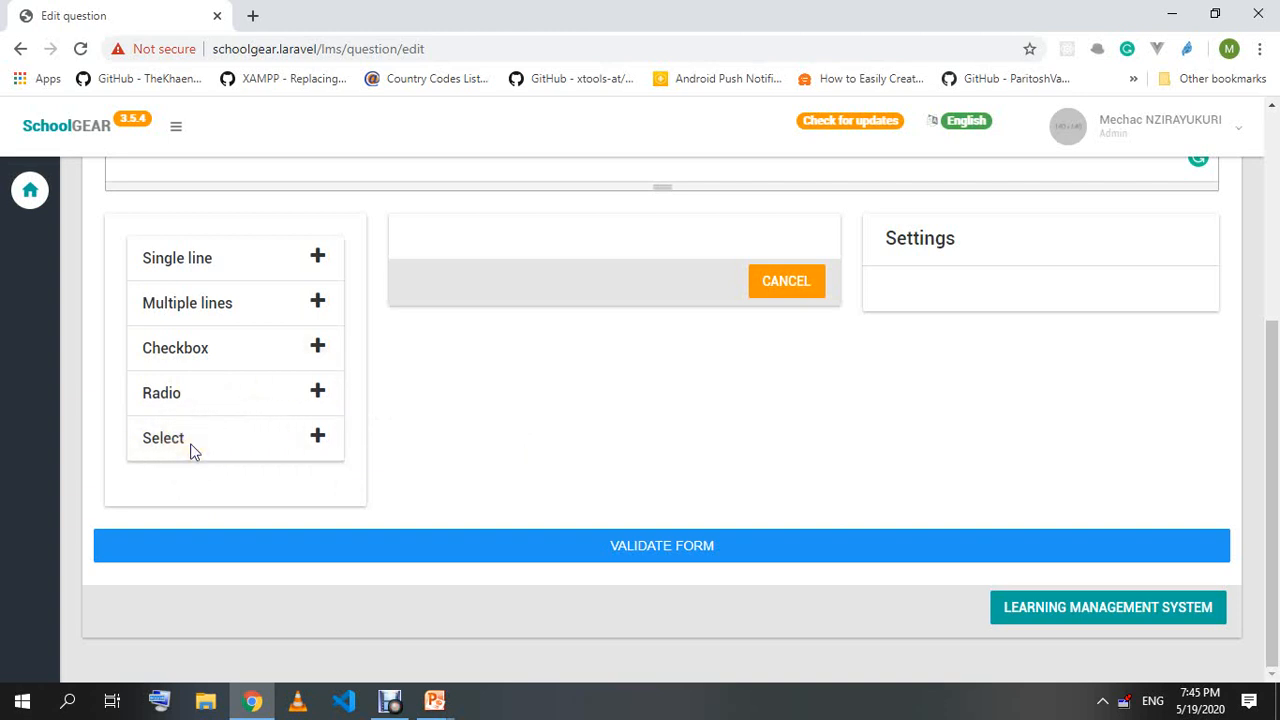
pyautogui.scroll(4, 300, 425)
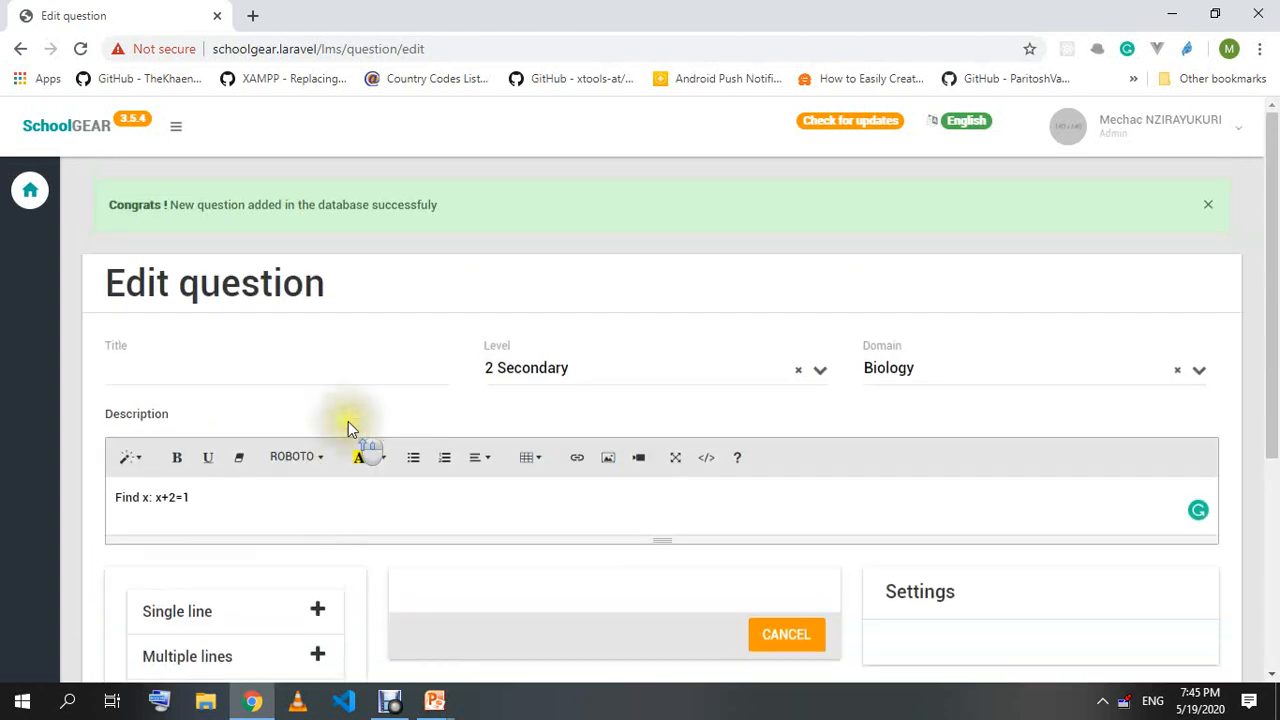
# Title the new question 'What is the element more present in the atmosphere'.
pyautogui.click(190, 368)
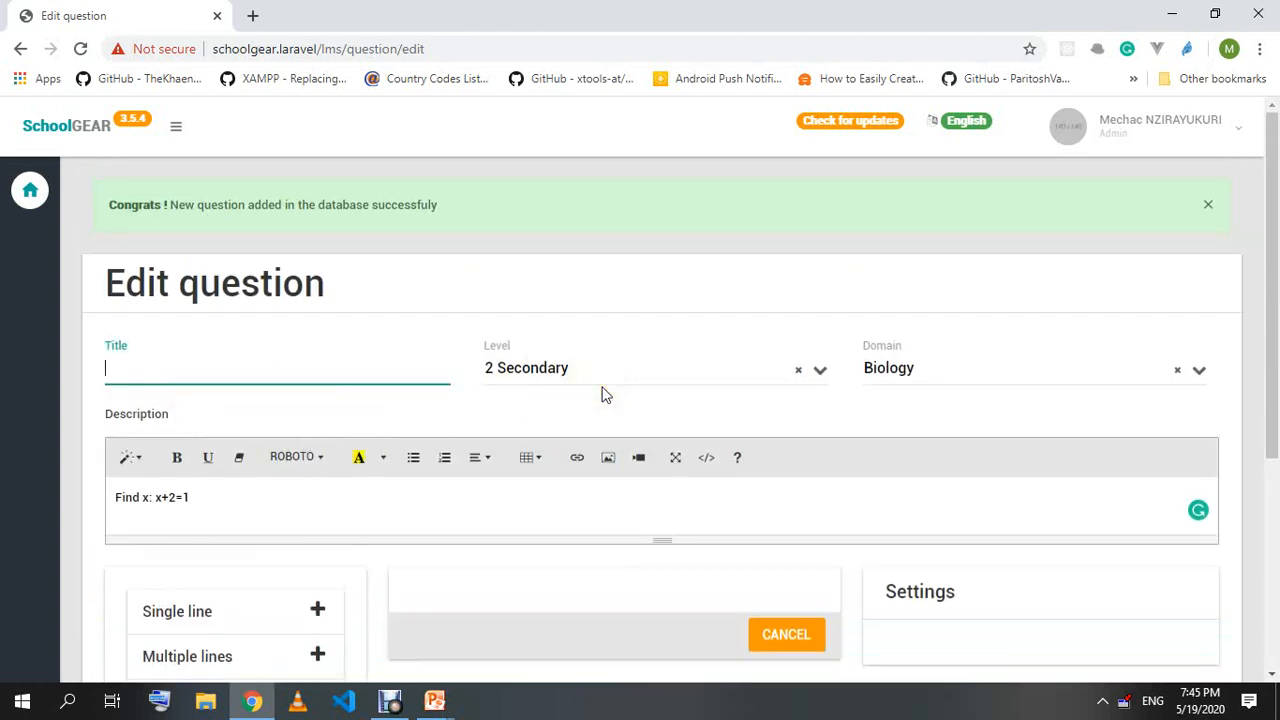
pyautogui.write('Wh')
pyautogui.write('eleme')
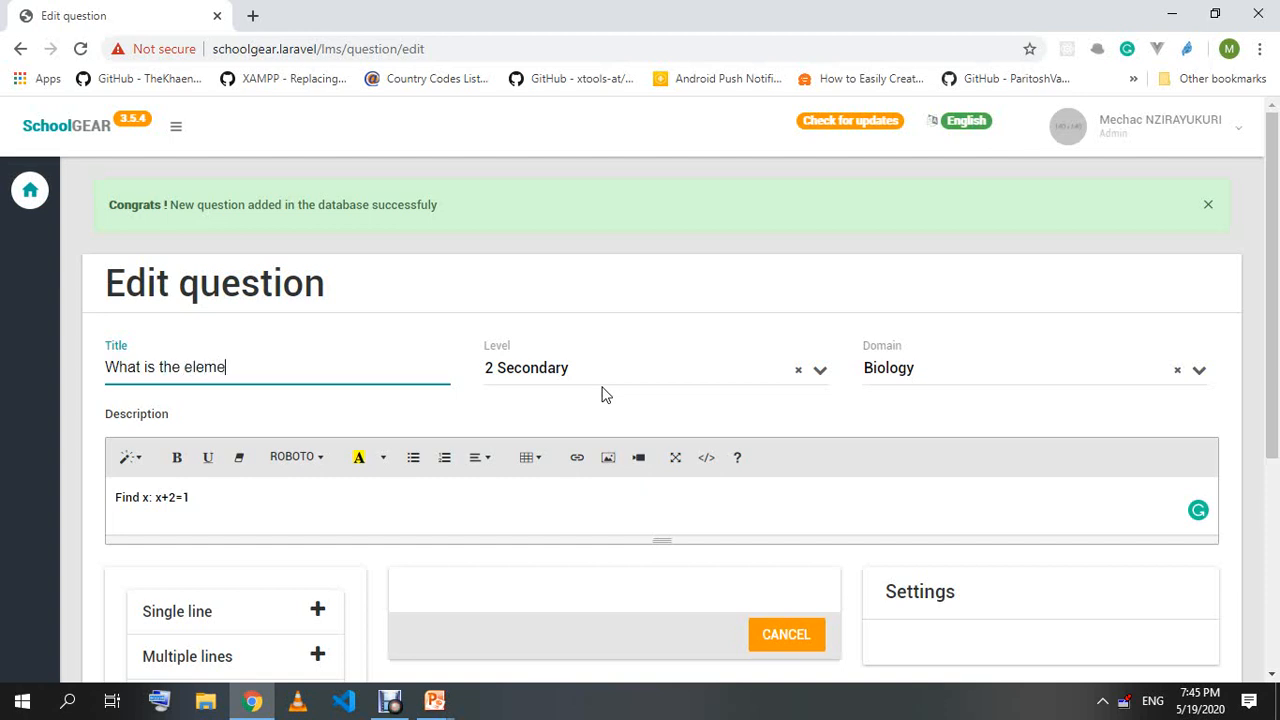
pyautogui.write('nt more ')
pyautogui.write('present in t')
pyautogui.write('he ear')
pyautogui.press('BackSpace')
pyautogui.press('BackSpace')
pyautogui.press('BackSpace')
pyautogui.press('BackSpace')
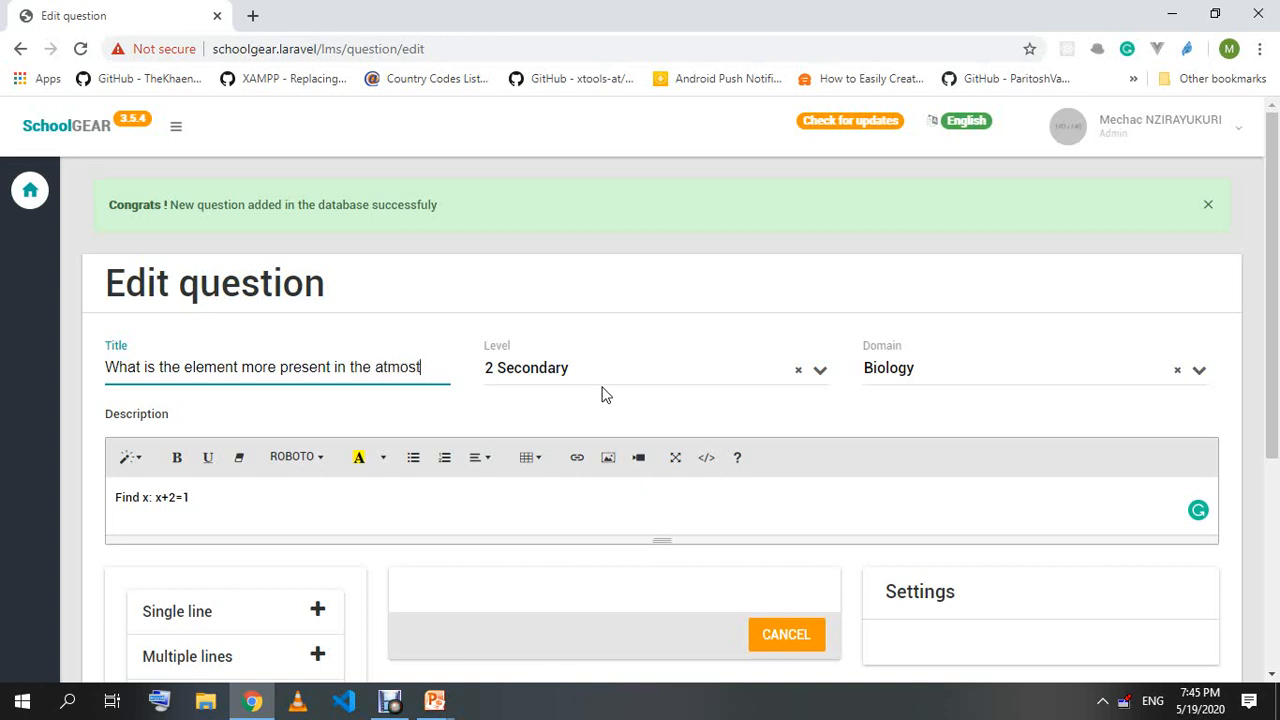
pyautogui.write('atmosphere')
# Keep the level at 2 Secondary and the domain at Biology.
pyautogui.click(640, 368)
pyautogui.click(545, 436)
pyautogui.click(557, 371)
pyautogui.click(600, 465)
pyautogui.click(920, 368)
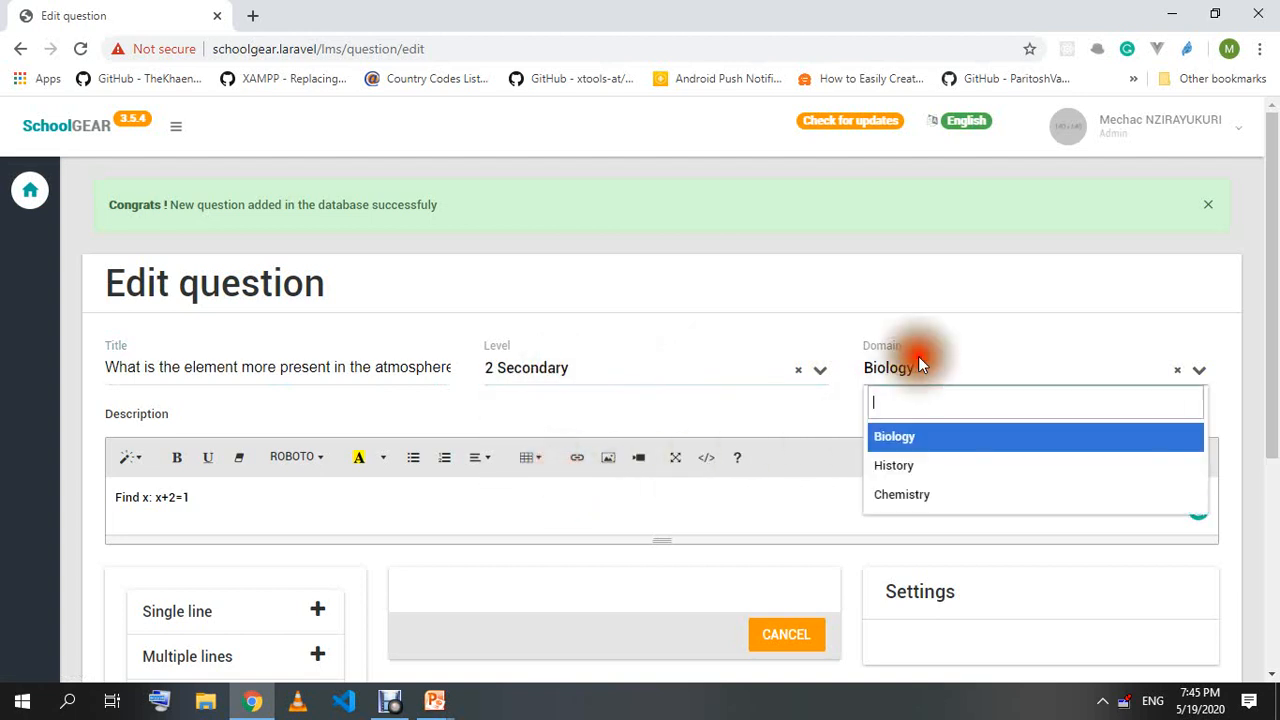
pyautogui.click(894, 465)
pyautogui.click(903, 370)
pyautogui.click(896, 436)
# Replace the old x+2=1 description with a select-the-element prompt, then select 'more' in the title.
pyautogui.scroll(-1, 423, 458)
pyautogui.click(257, 397)
pyautogui.hotkey('ctrl', 'a')
pyautogui.write('Given')
pyautogui.write('Please sele')
pyautogui.press('BackSpace')
pyautogui.press('BackSpace')
pyautogui.press('BackSpace')
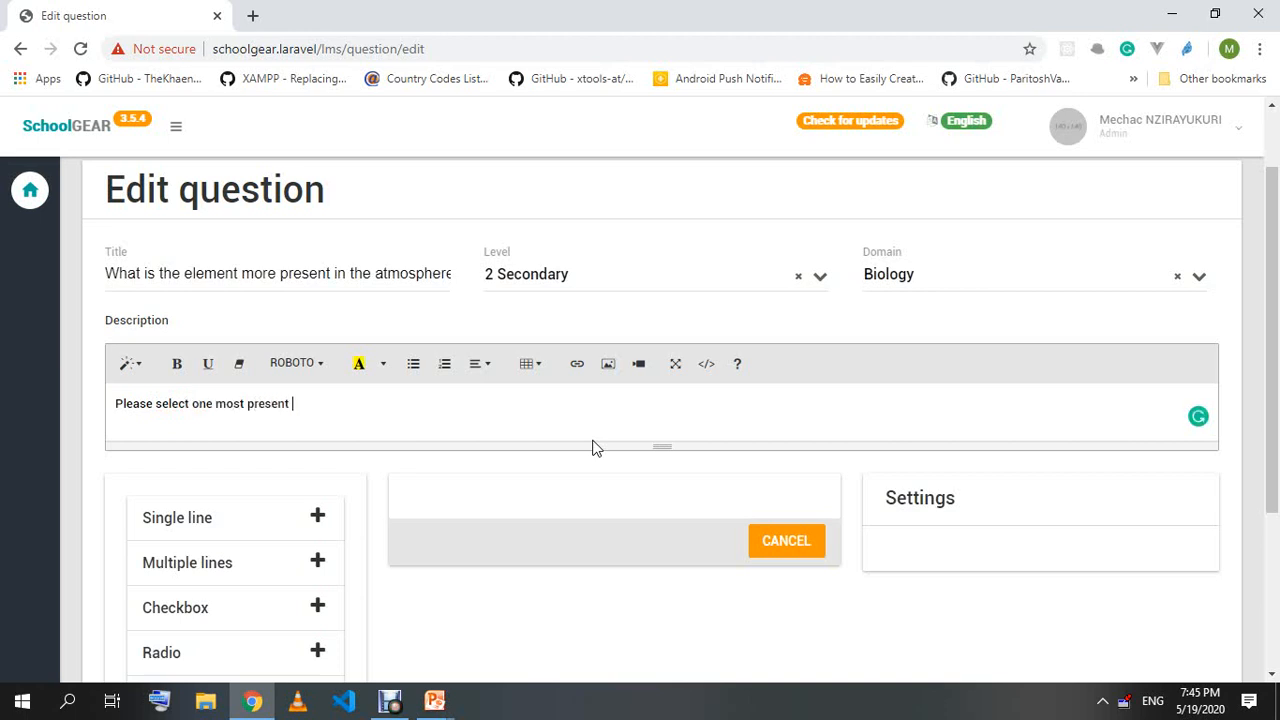
pyautogui.write('ement in the earth atmosphere')
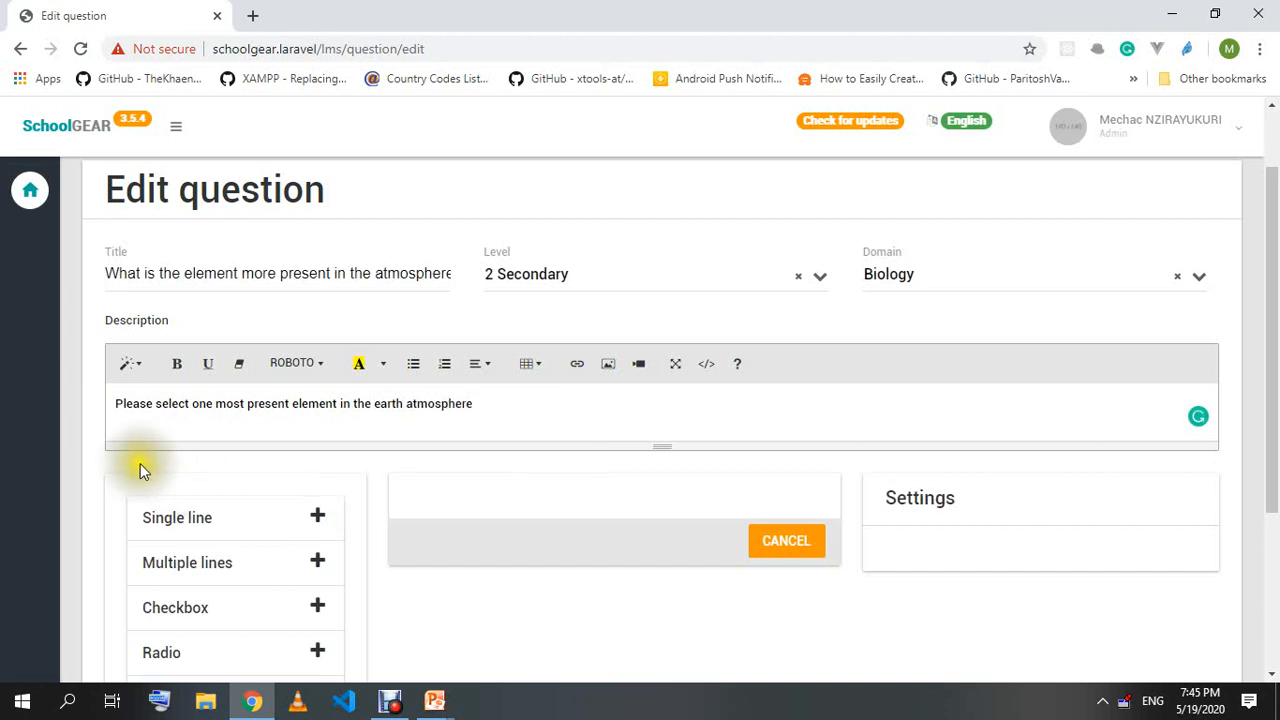
pyautogui.doubleClick(258, 274)
# Change the title word to 'most' and add a select field labelled 'Select the element'.
pyautogui.write('most')
pyautogui.scroll(-2, 399, 528)
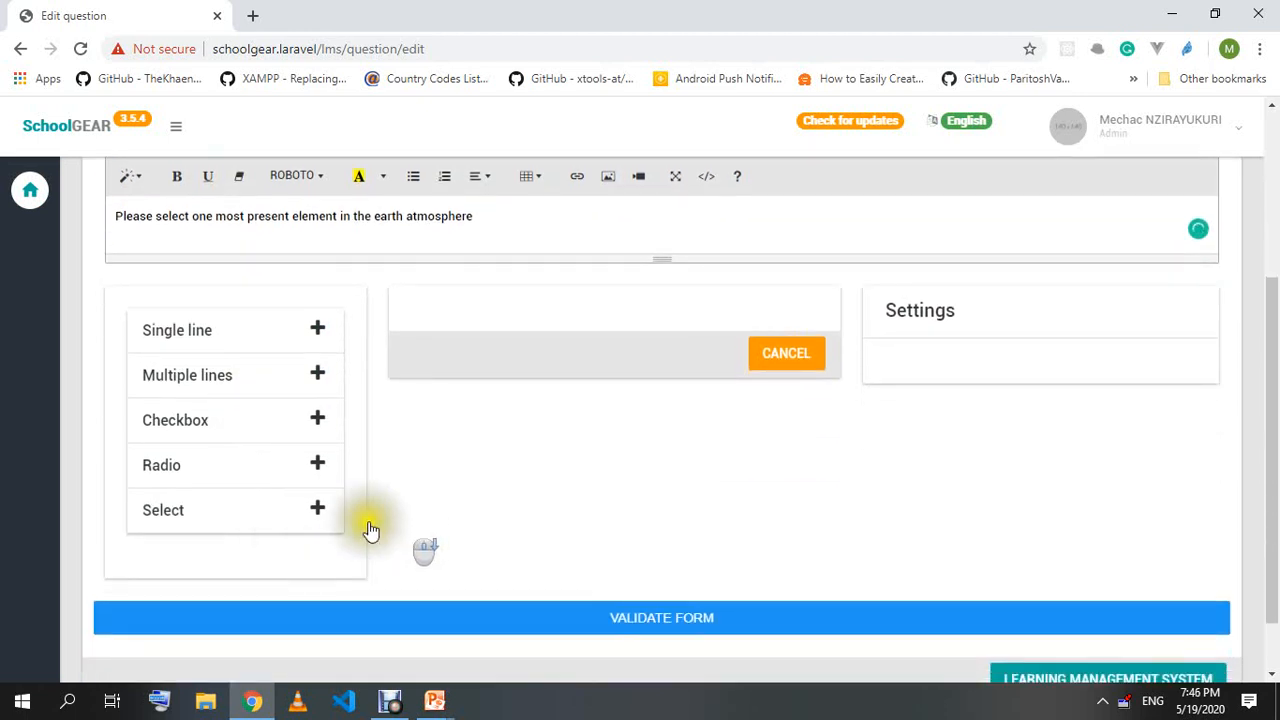
pyautogui.click(317, 508)
pyautogui.scroll(2, 444, 507)
pyautogui.doubleClick(1022, 578)
pyautogui.write('Select')
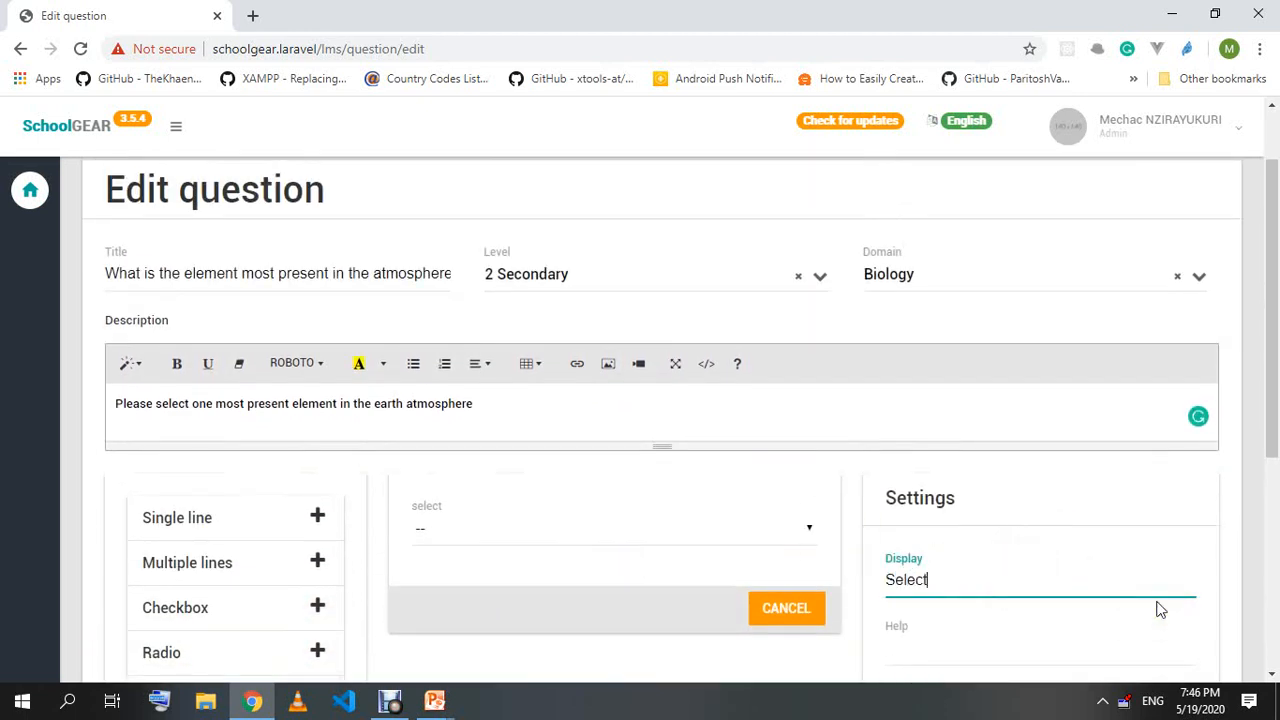
pyautogui.write(' the element')
pyautogui.click(671, 471)
# Add Hydrogen and Azot as options, marking Azot as correct.
pyautogui.scroll(-2, 631, 491)
pyautogui.scroll(-1, 908, 511)
pyautogui.click(1000, 538)
pyautogui.write('Hydrogen')
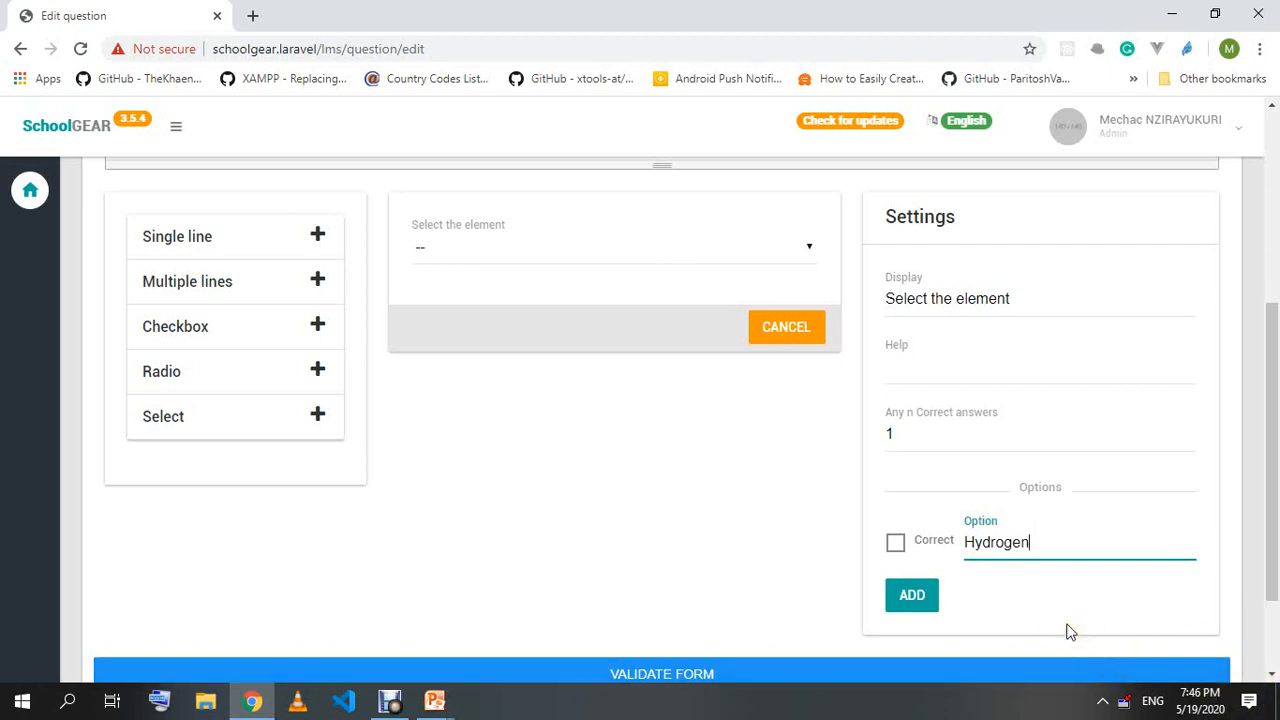
pyautogui.click(910, 594)
pyautogui.click(1046, 594)
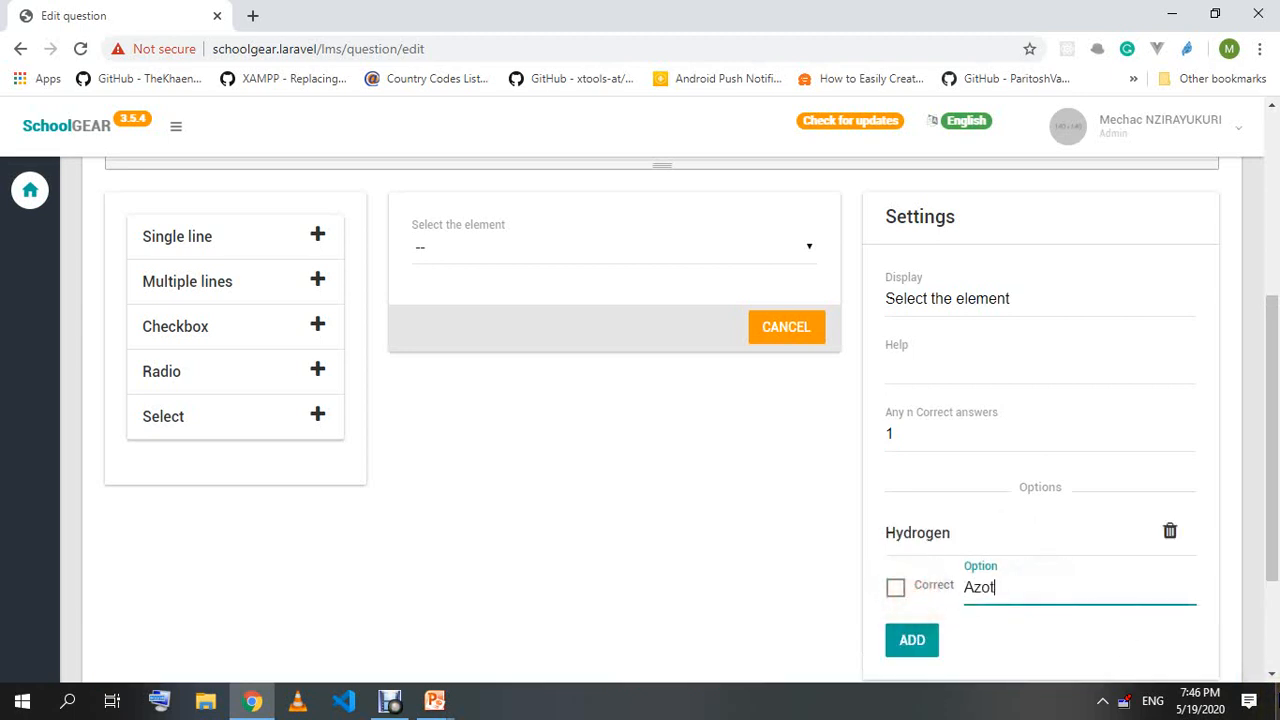
pyautogui.click(905, 594)
pyautogui.click(909, 634)
# Add Oxygen and Water as the remaining options.
pyautogui.click(1029, 634)
pyautogui.write('Oxygen')
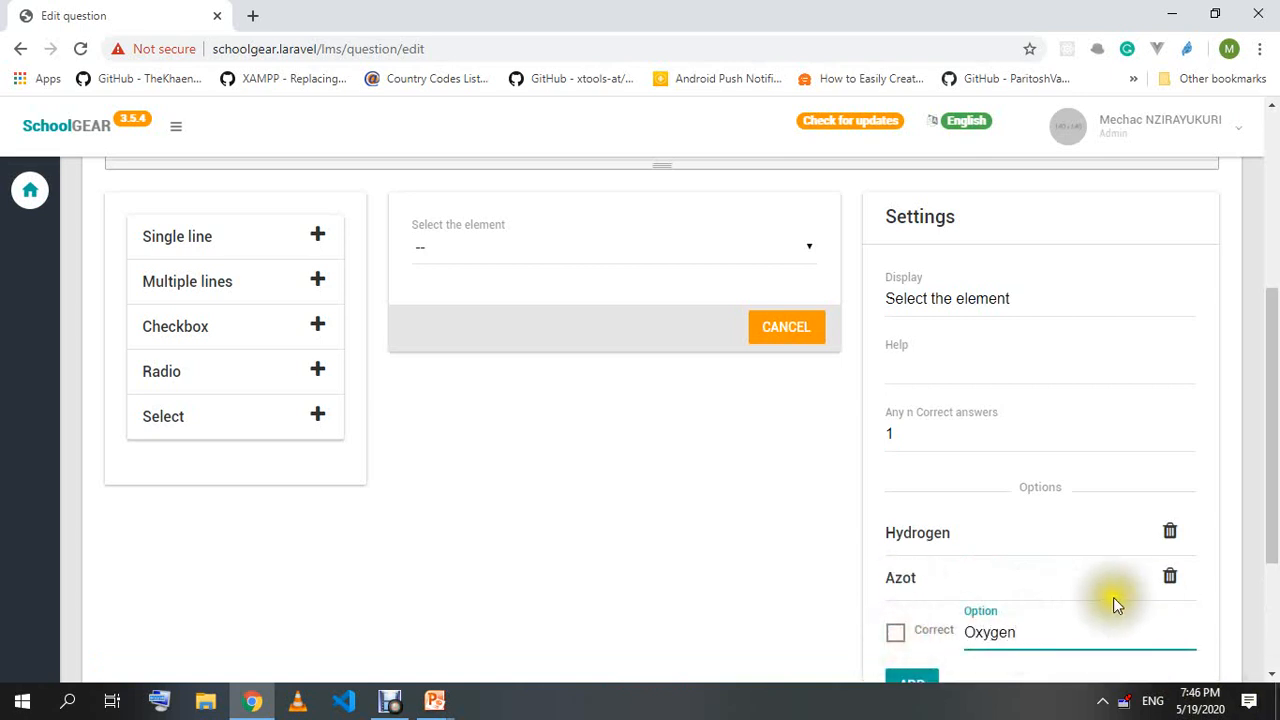
pyautogui.scroll(-2, 1131, 603)
pyautogui.click(920, 503)
pyautogui.click(1025, 493)
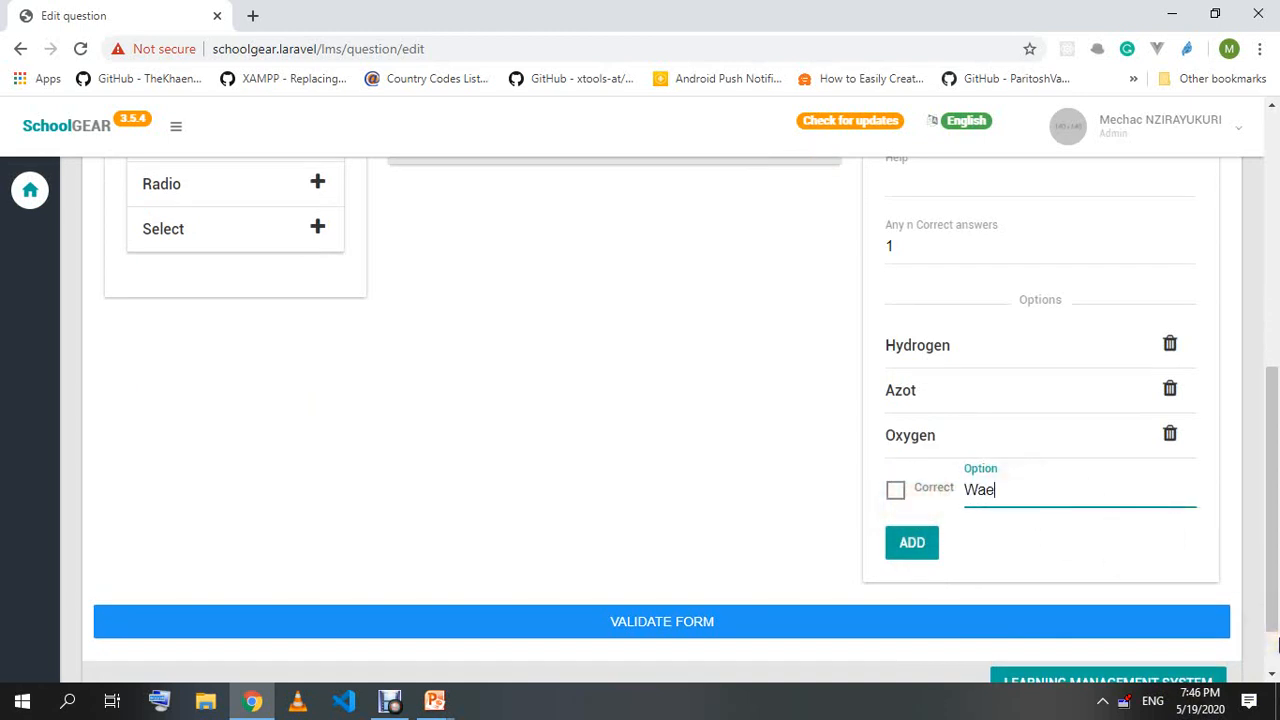
pyautogui.click(920, 544)
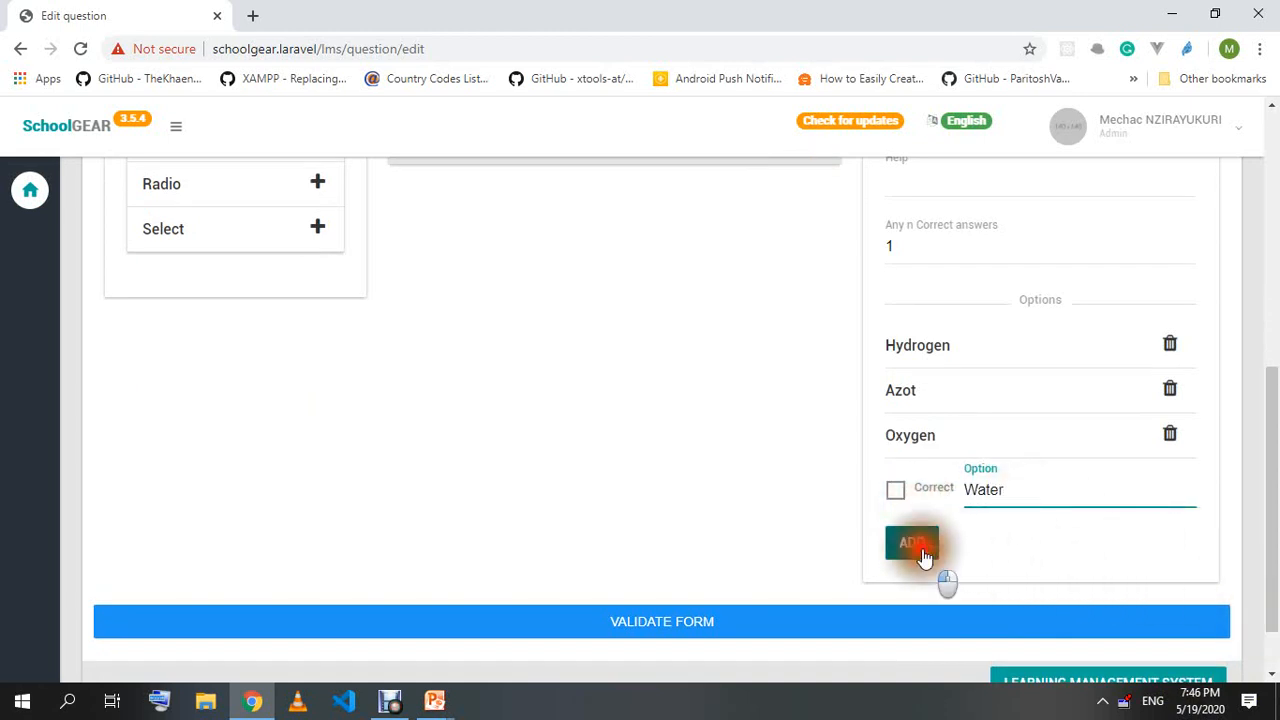
pyautogui.scroll(5, 645, 480)
pyautogui.scroll(-2, 632, 470)
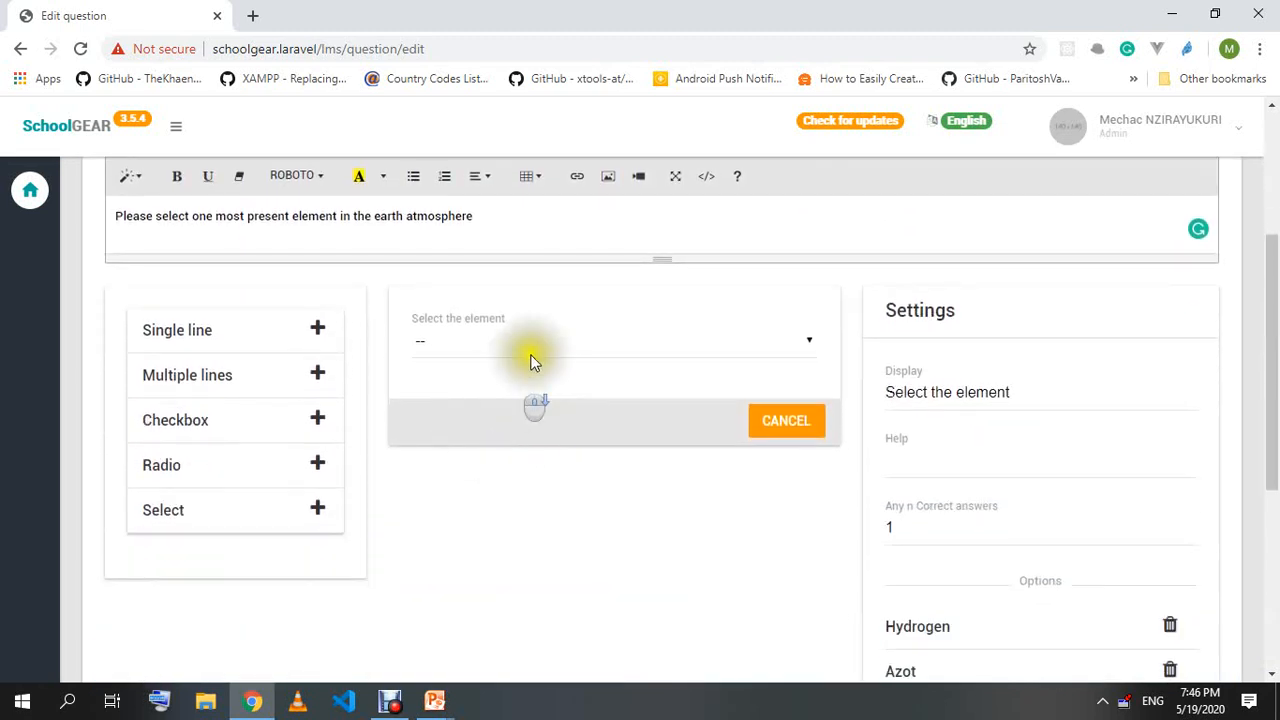
# Check the dropdown preview, save the atmosphere question, and return to PowerPoint.
pyautogui.click(446, 348)
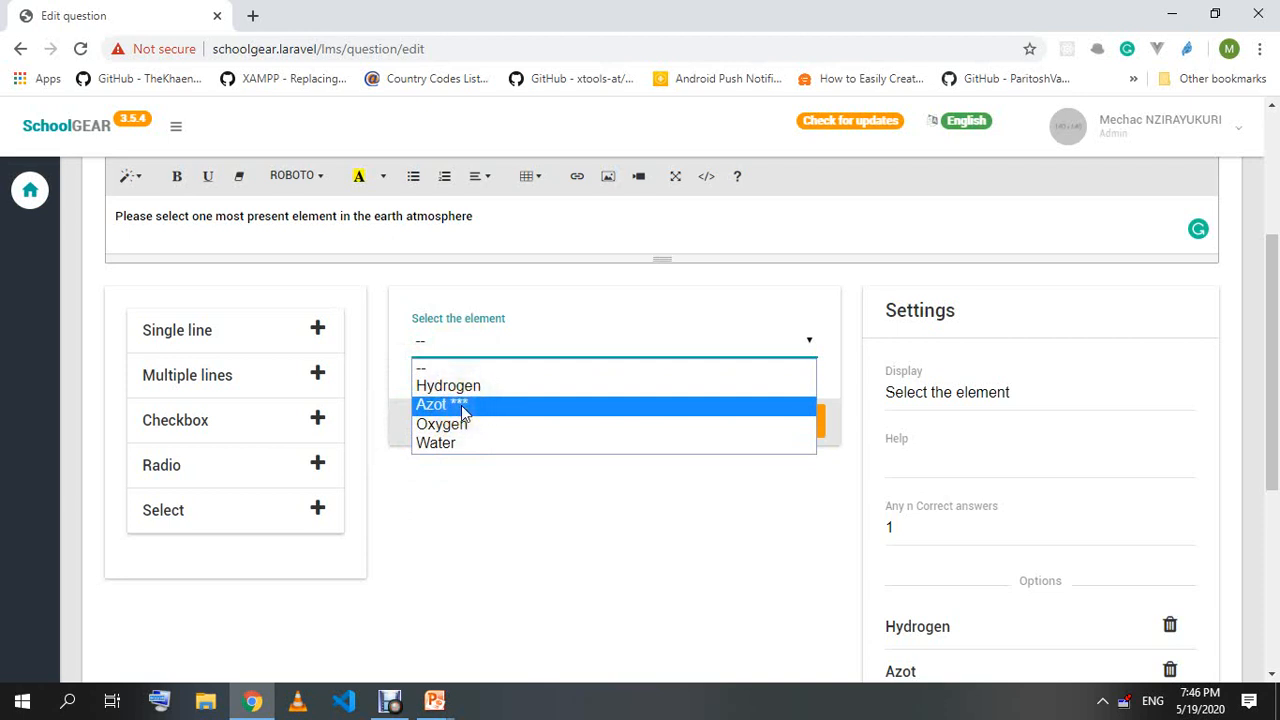
pyautogui.click(527, 547)
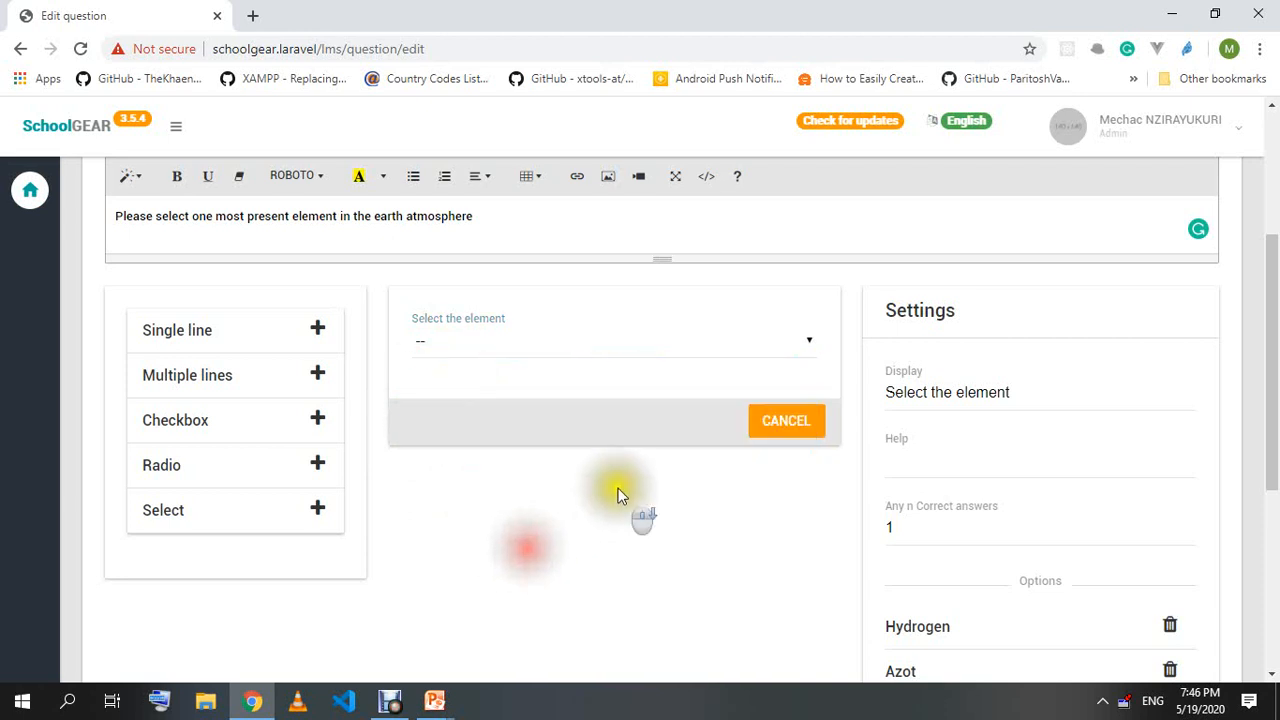
pyautogui.scroll(-4, 625, 485)
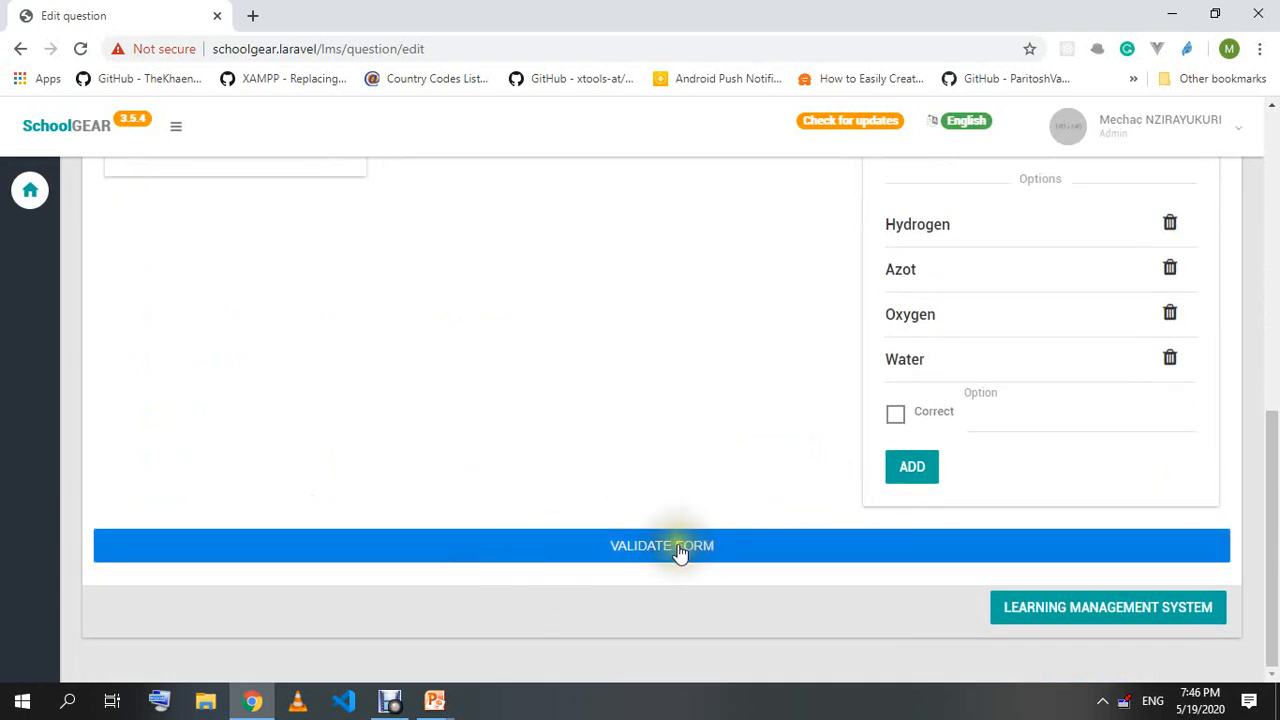
pyautogui.scroll(2, 694, 457)
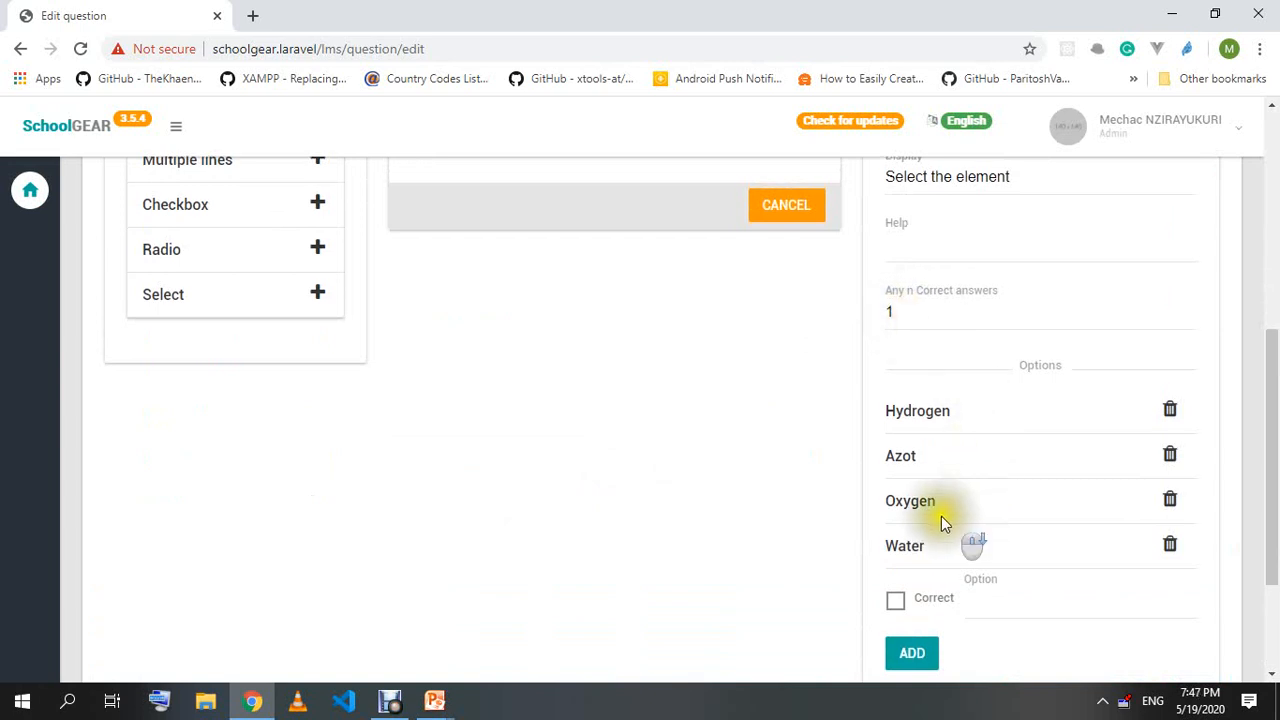
pyautogui.scroll(-2, 674, 451)
pyautogui.click(643, 532)
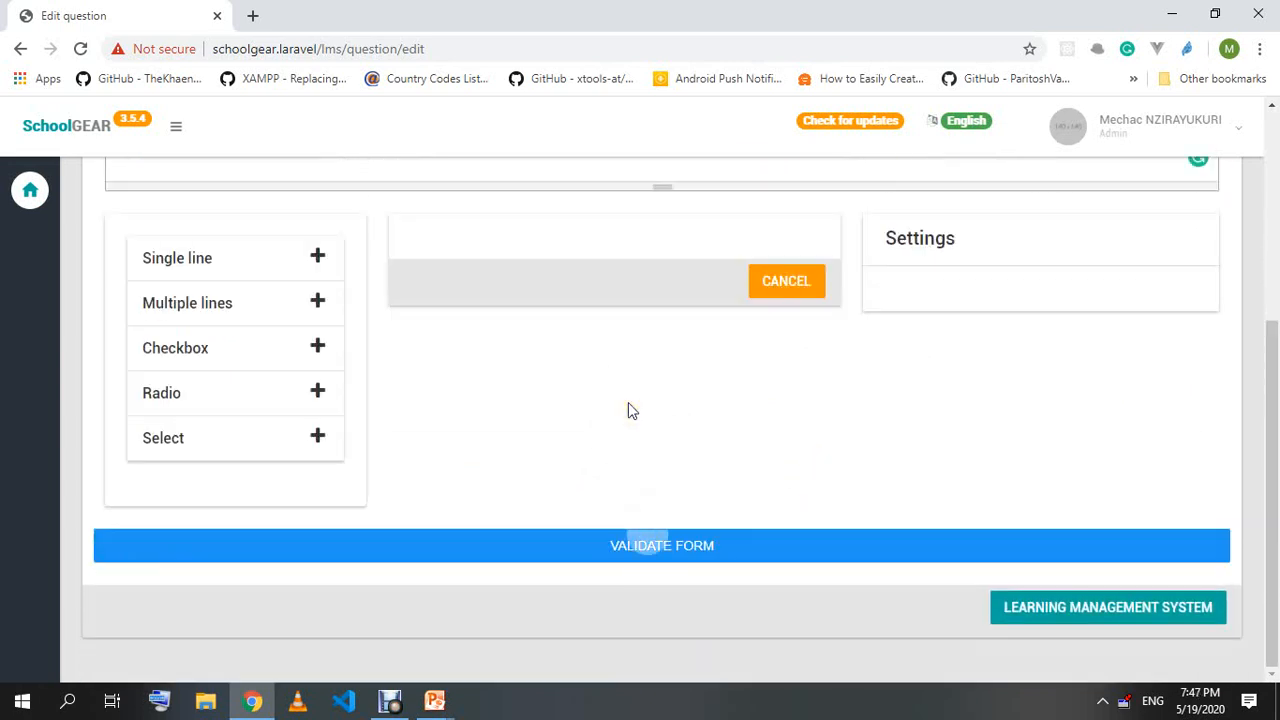
pyautogui.click(437, 703)
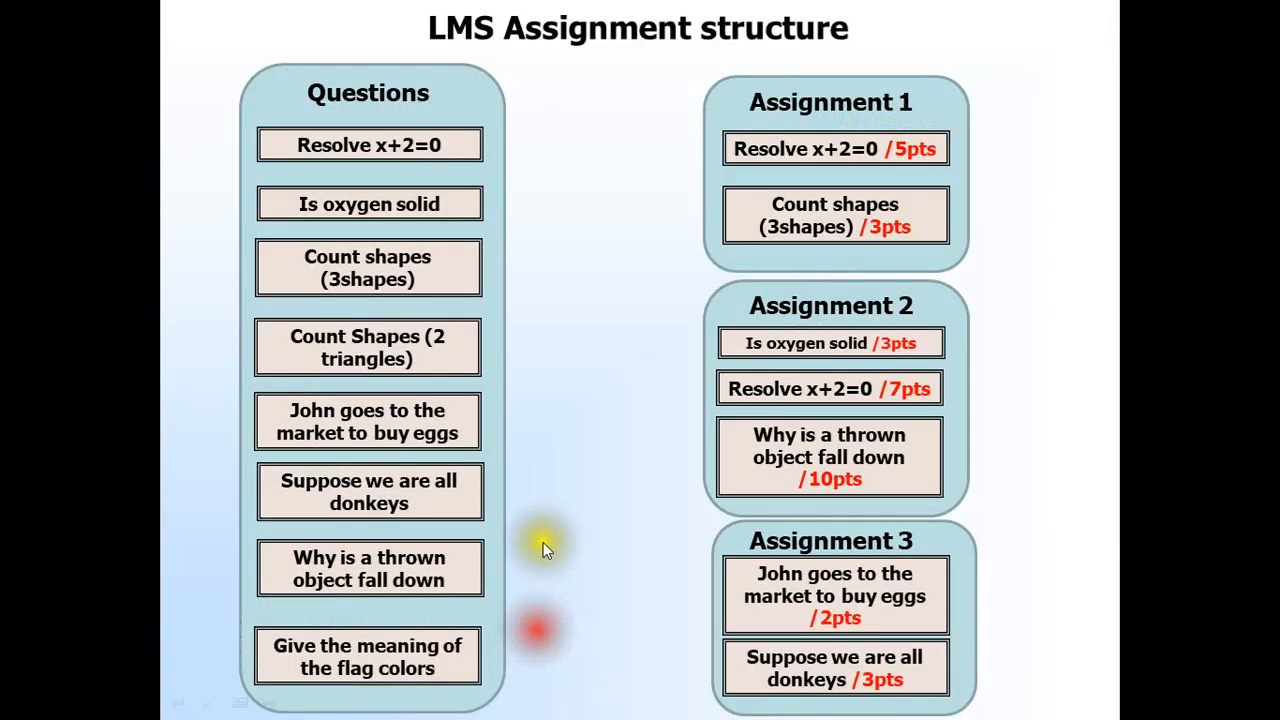
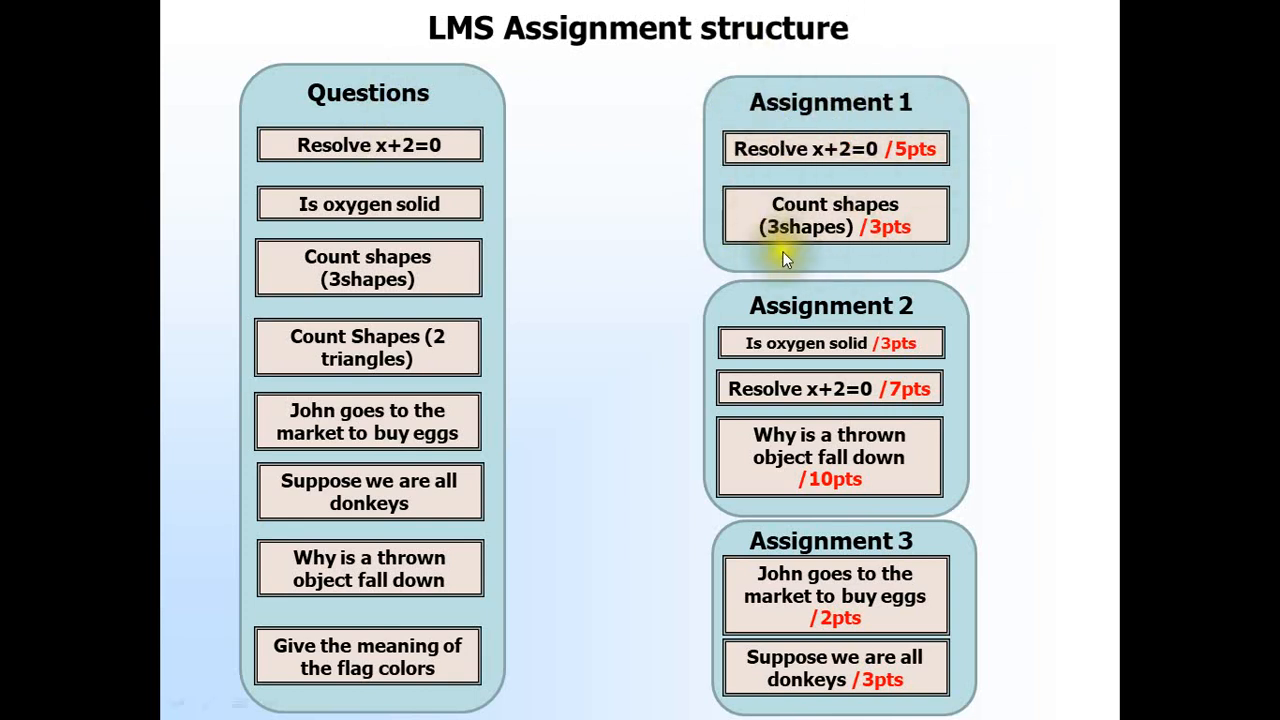
# Switch to Chrome and open the LMS Course syllabus from the SchoolGEAR dashboard.
pyautogui.hotkey('alt', 'Tab')
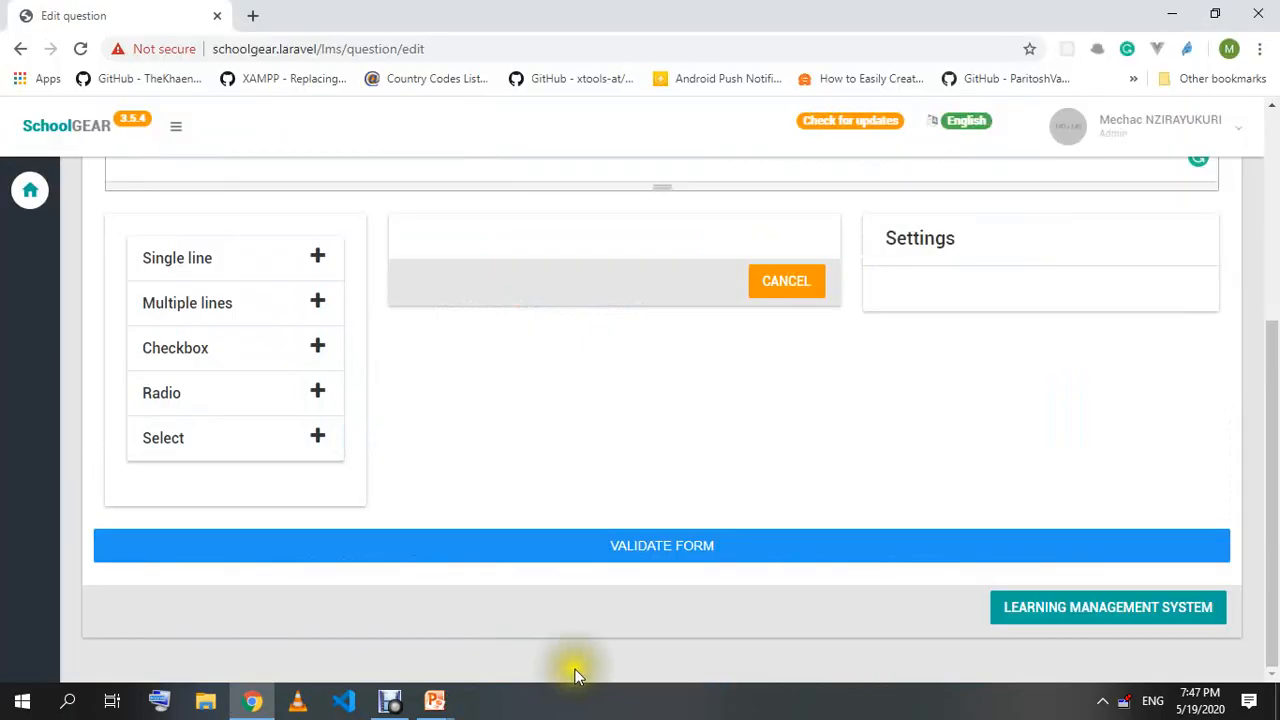
pyautogui.scroll(3, 82, 135)
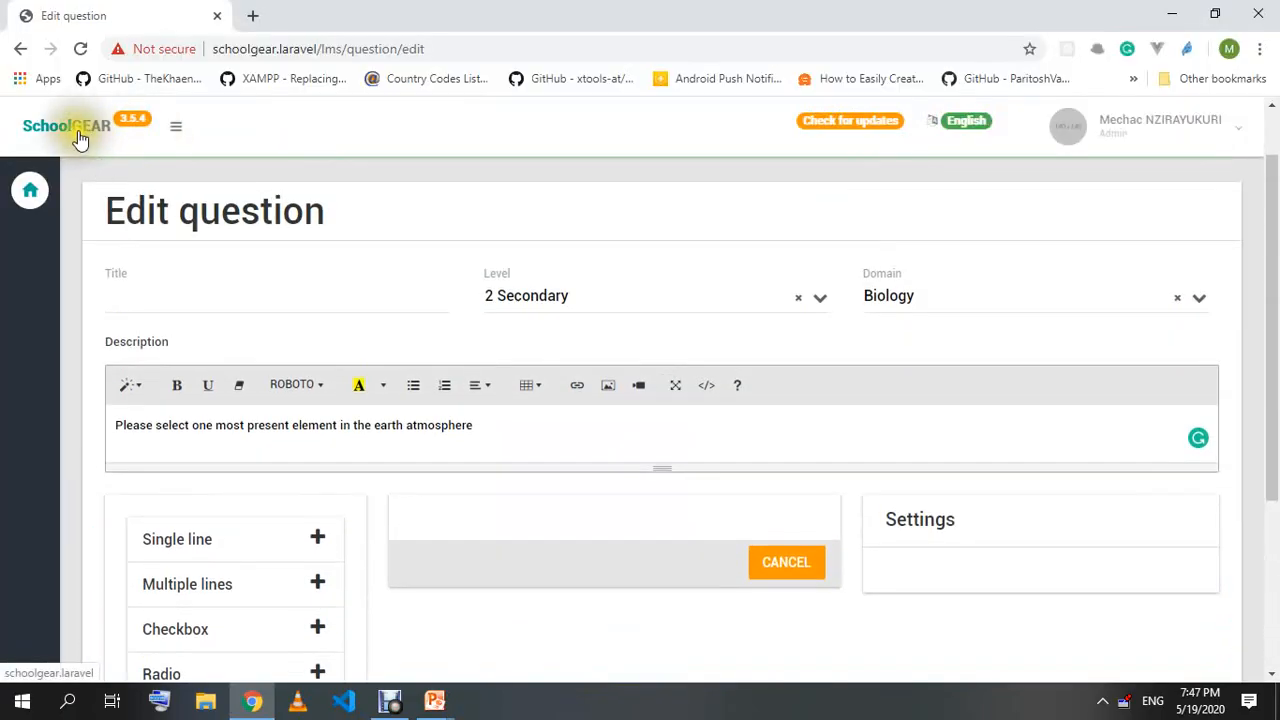
pyautogui.click(83, 139)
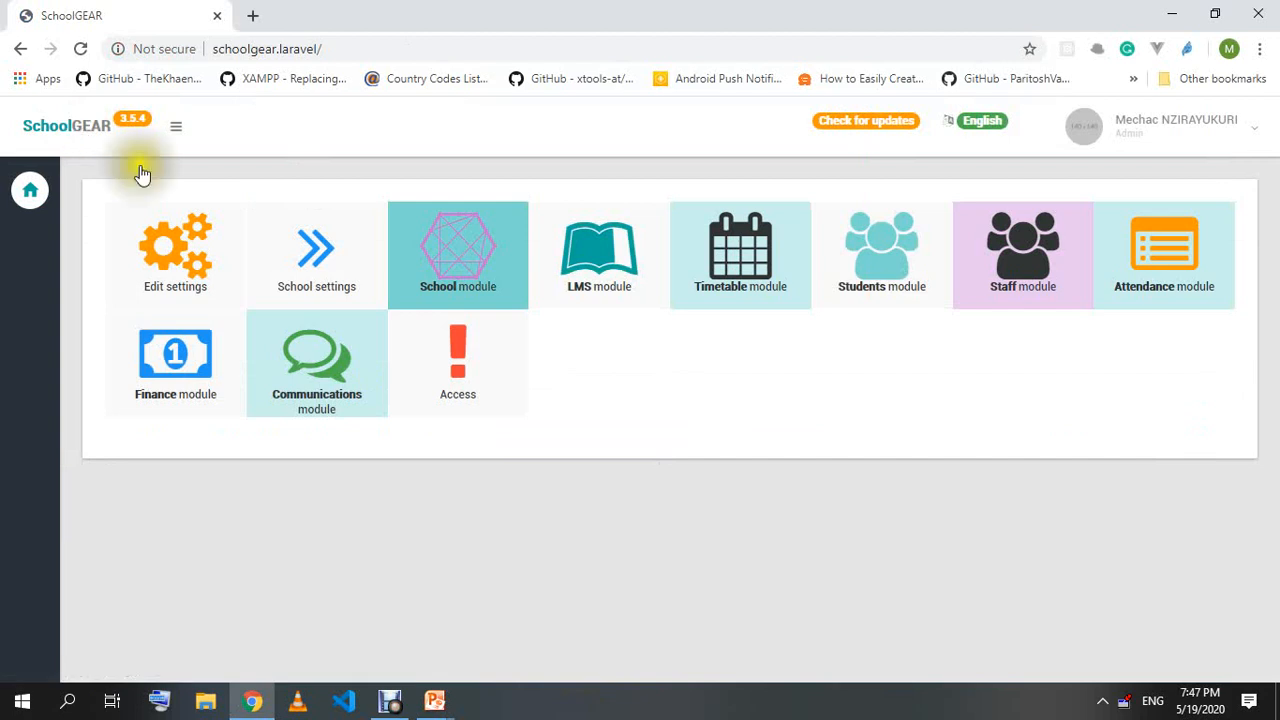
pyautogui.click(603, 292)
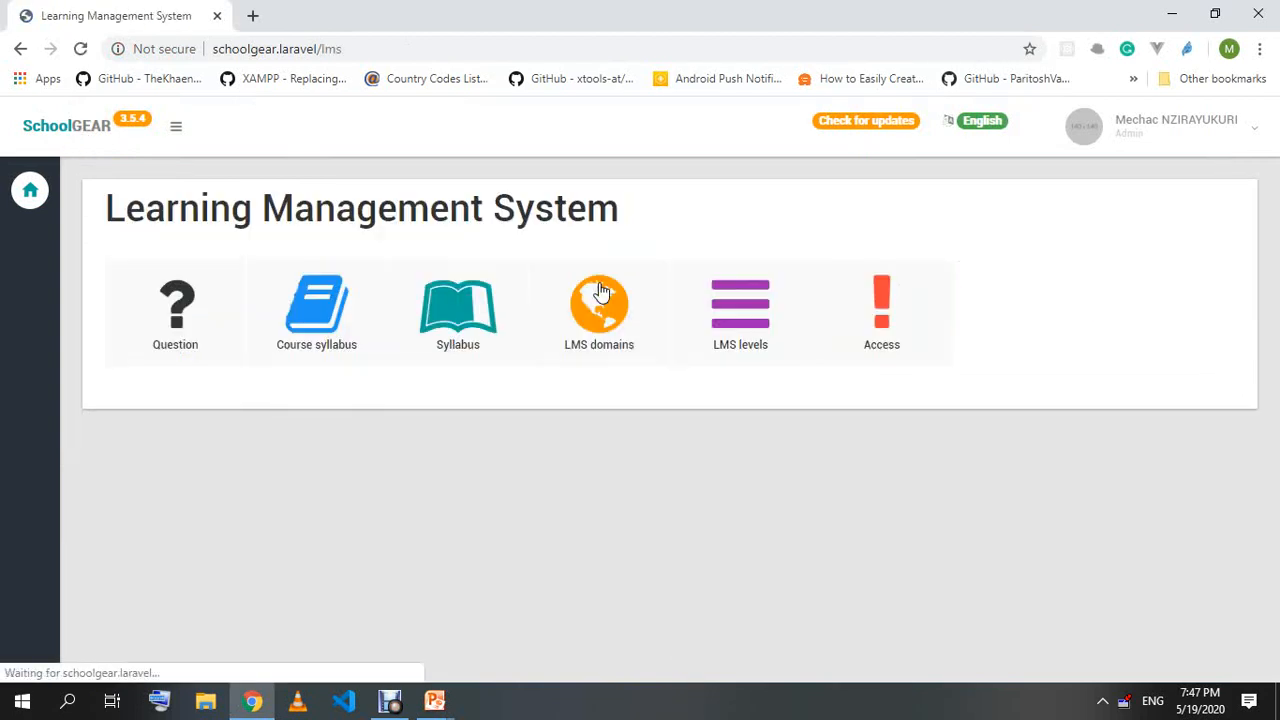
pyautogui.click(333, 328)
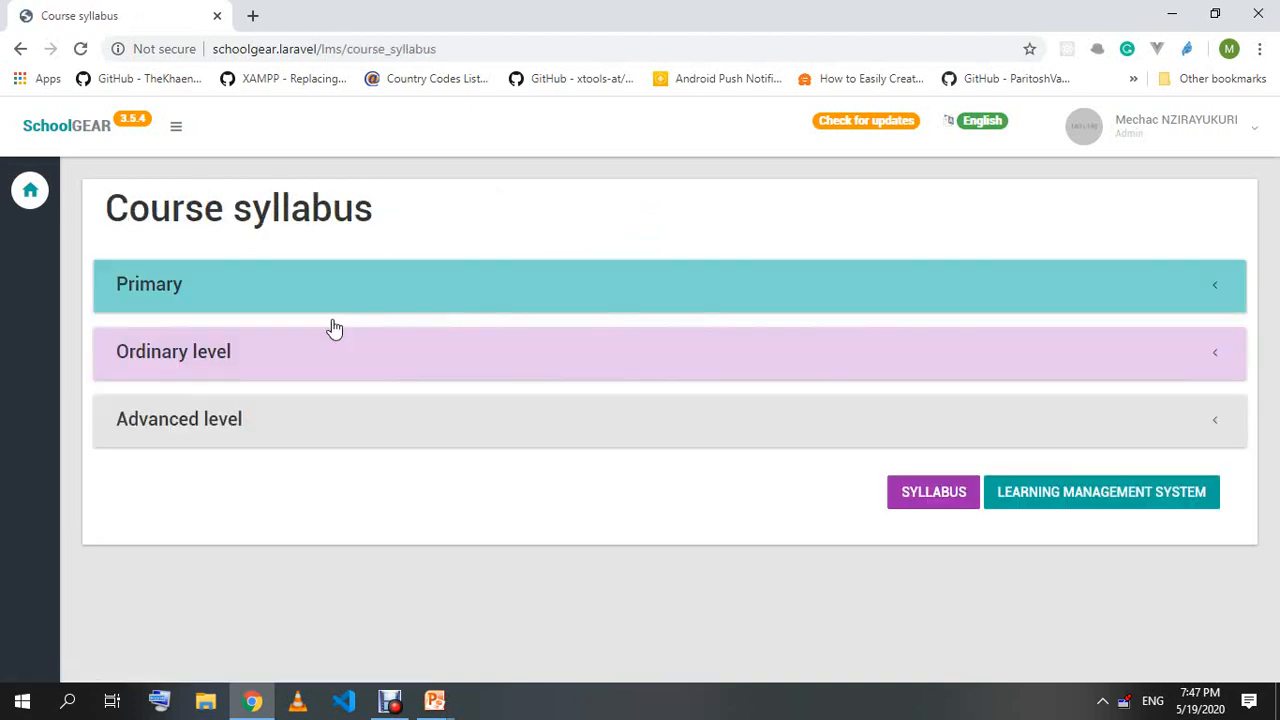
# Expand Ordinary level > Senior 1C and open its Biology and Health Sciences syllabus.
pyautogui.click(280, 370)
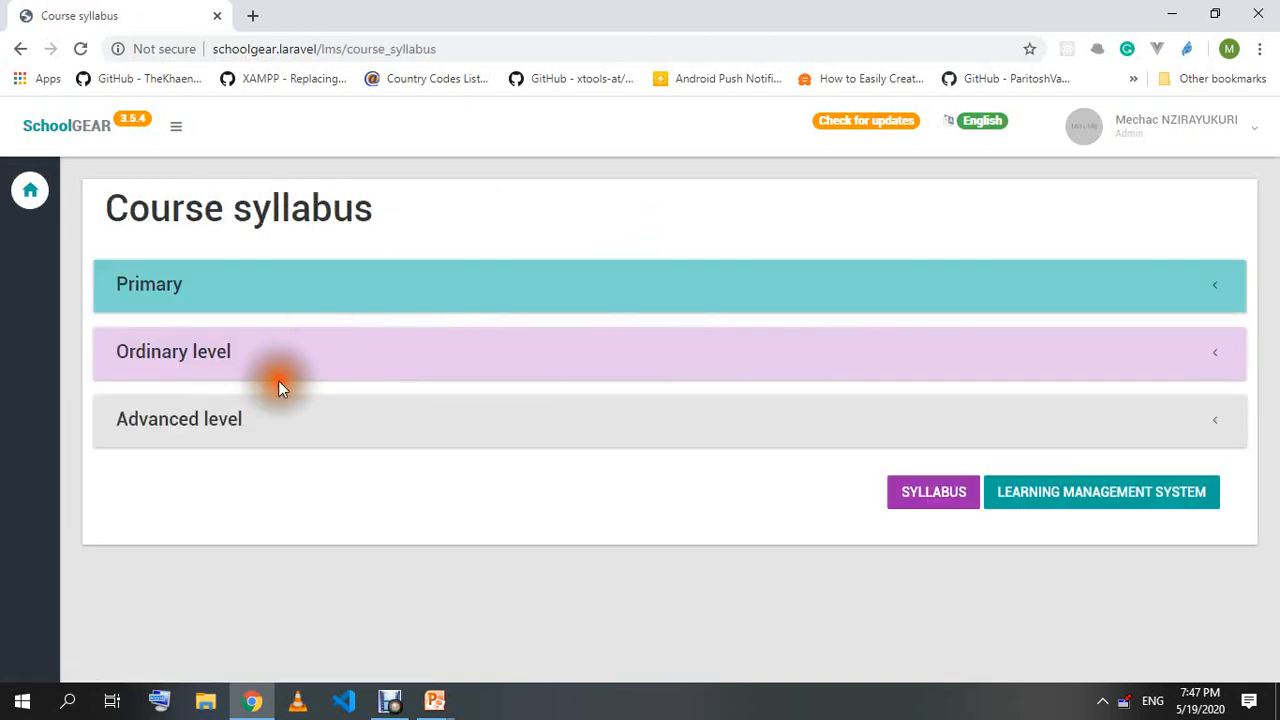
pyautogui.scroll(-1, 258, 467)
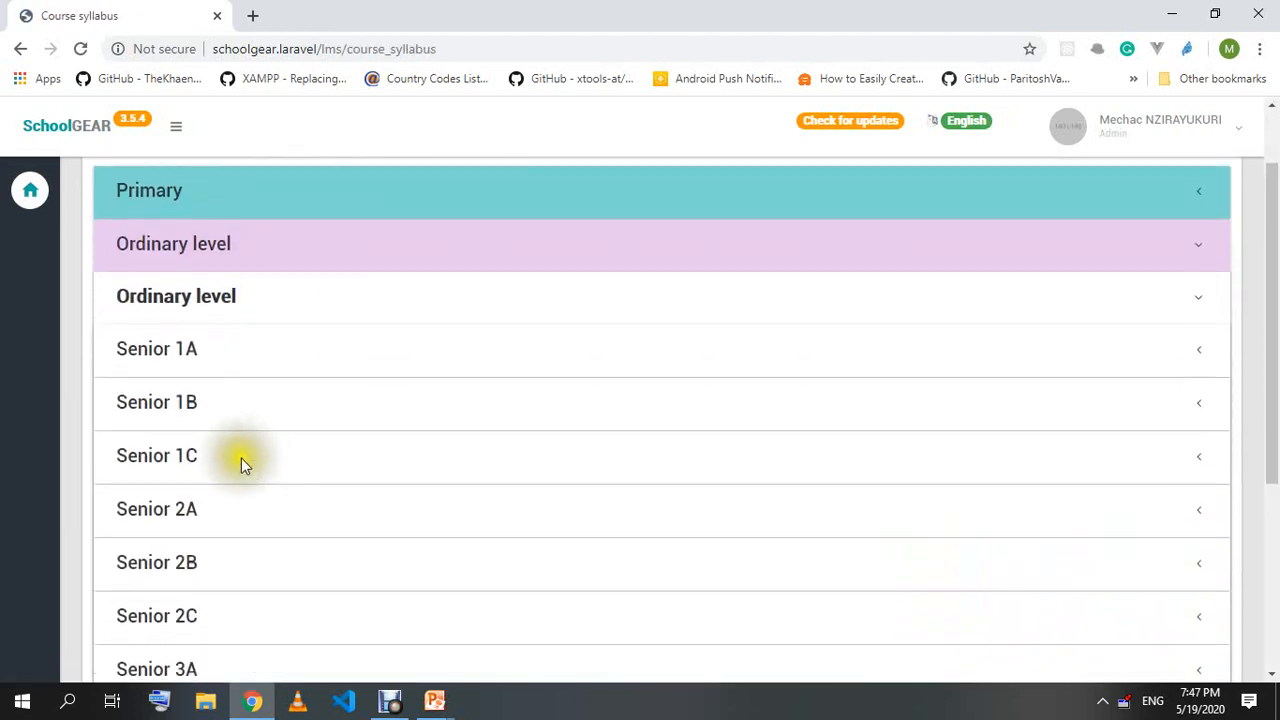
pyautogui.click(228, 458)
pyautogui.scroll(-1, 227, 456)
pyautogui.scroll(-1, 227, 456)
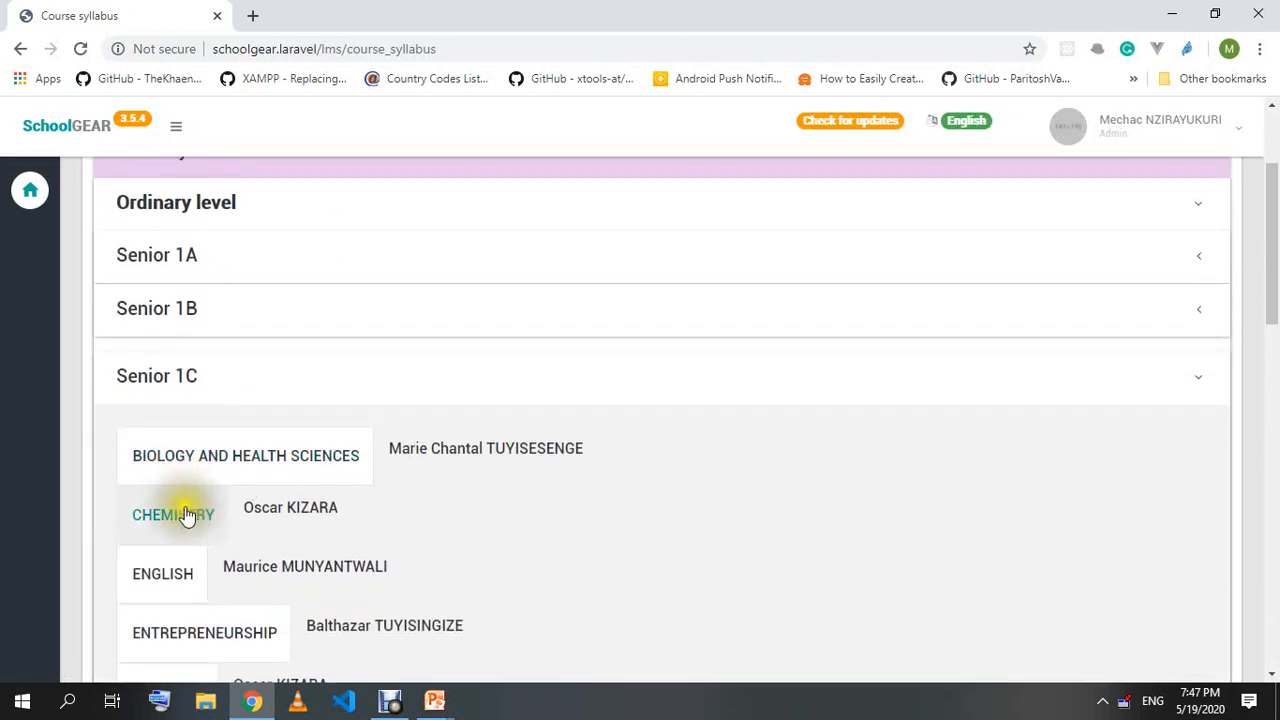
pyautogui.click(223, 459)
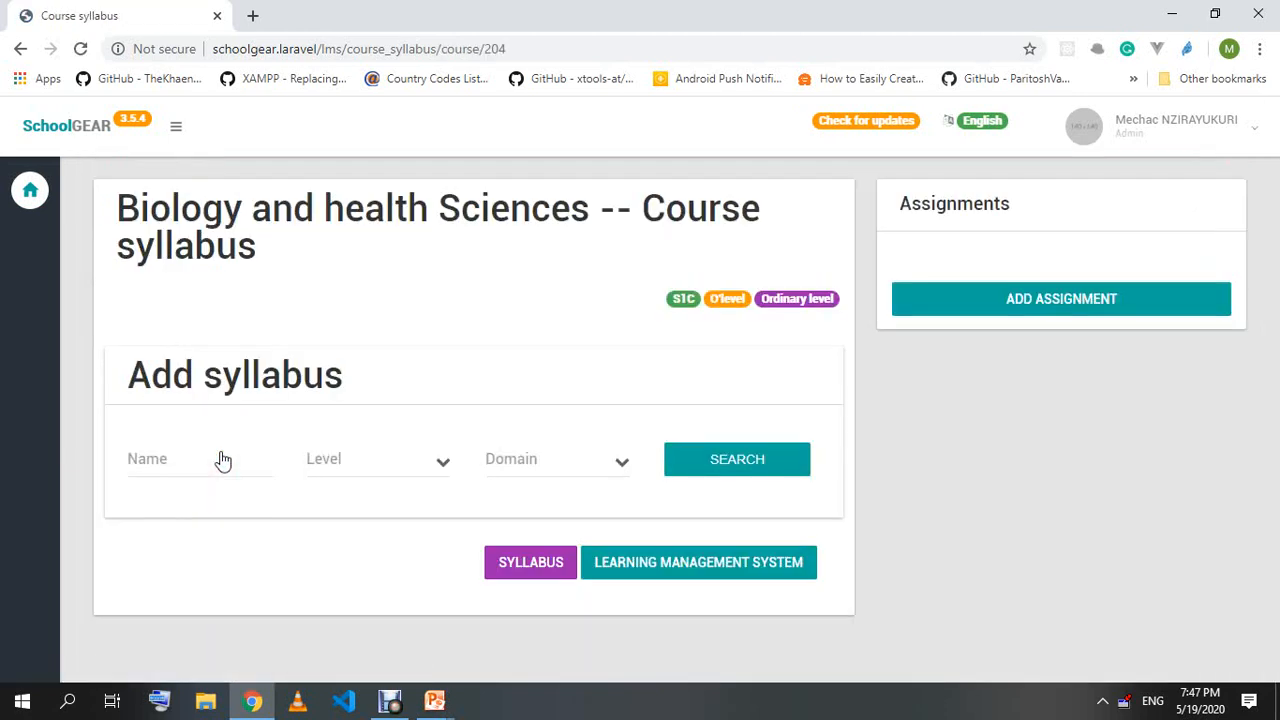
pyautogui.click(1072, 308)
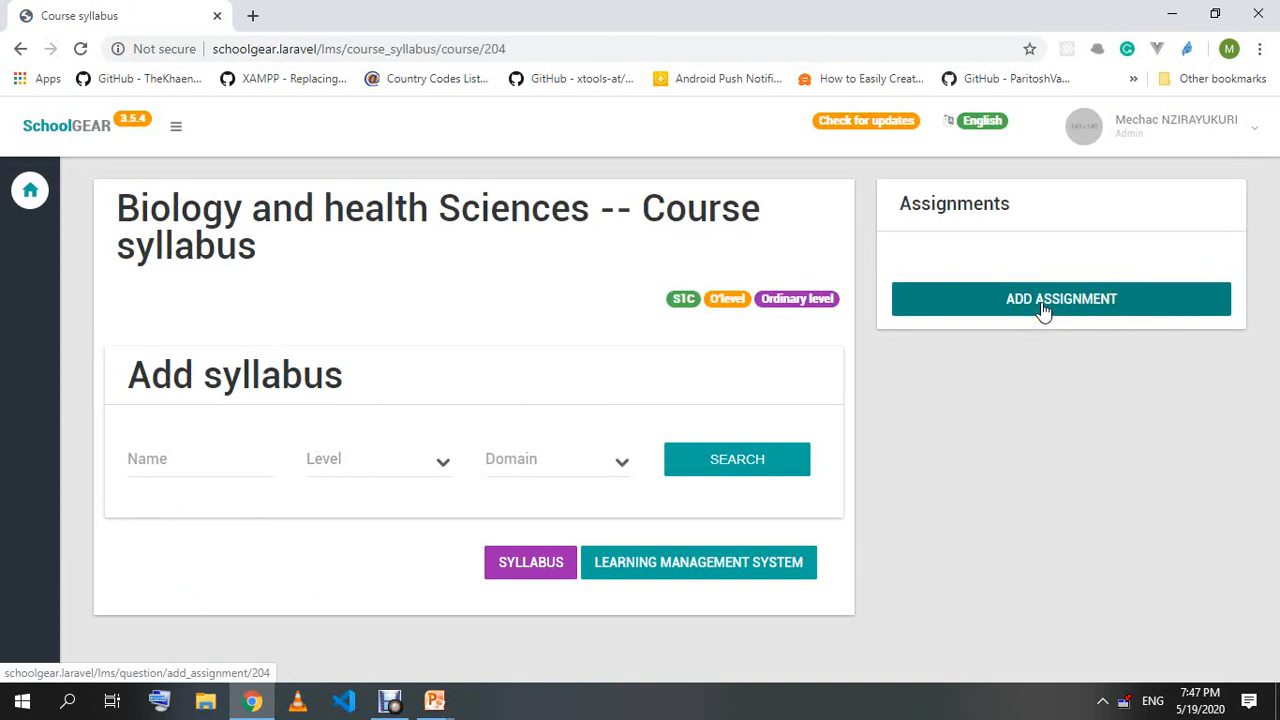
# Go through LMS Course syllabus to Ordinary level > Senior 1A Biology and Health Sciences and start a new assignment.
pyautogui.click(105, 127)
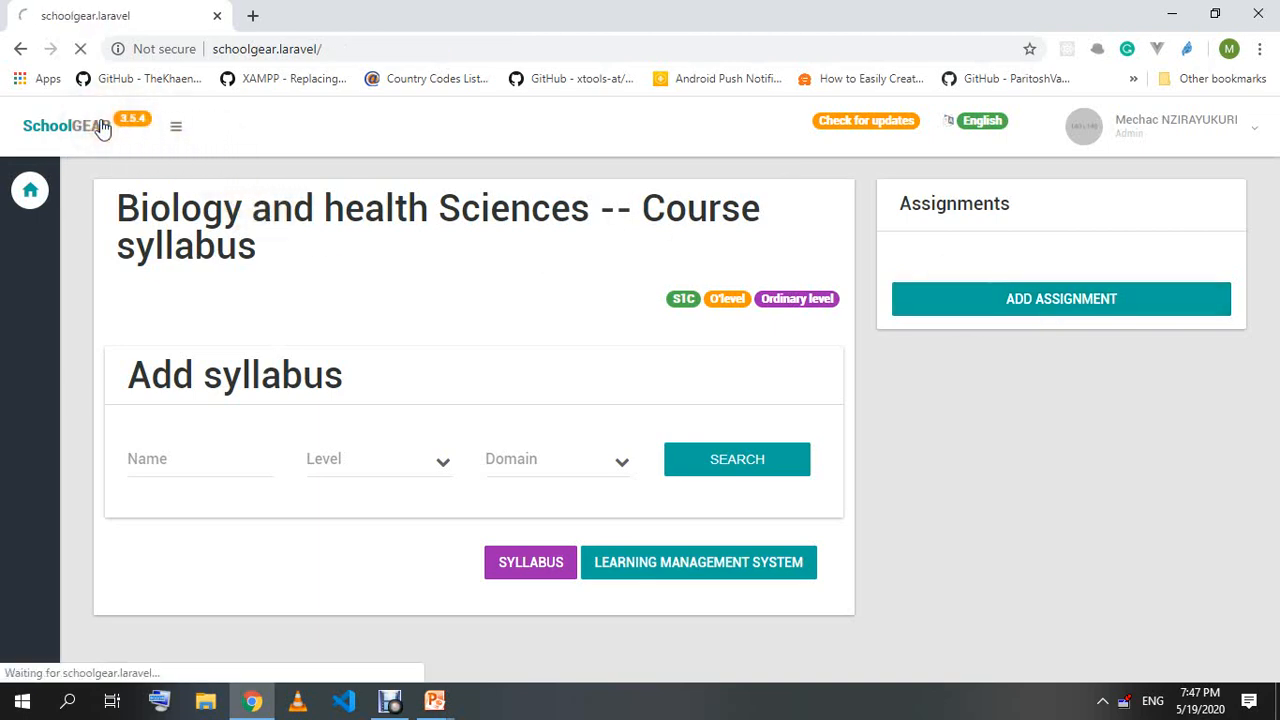
pyautogui.click(580, 283)
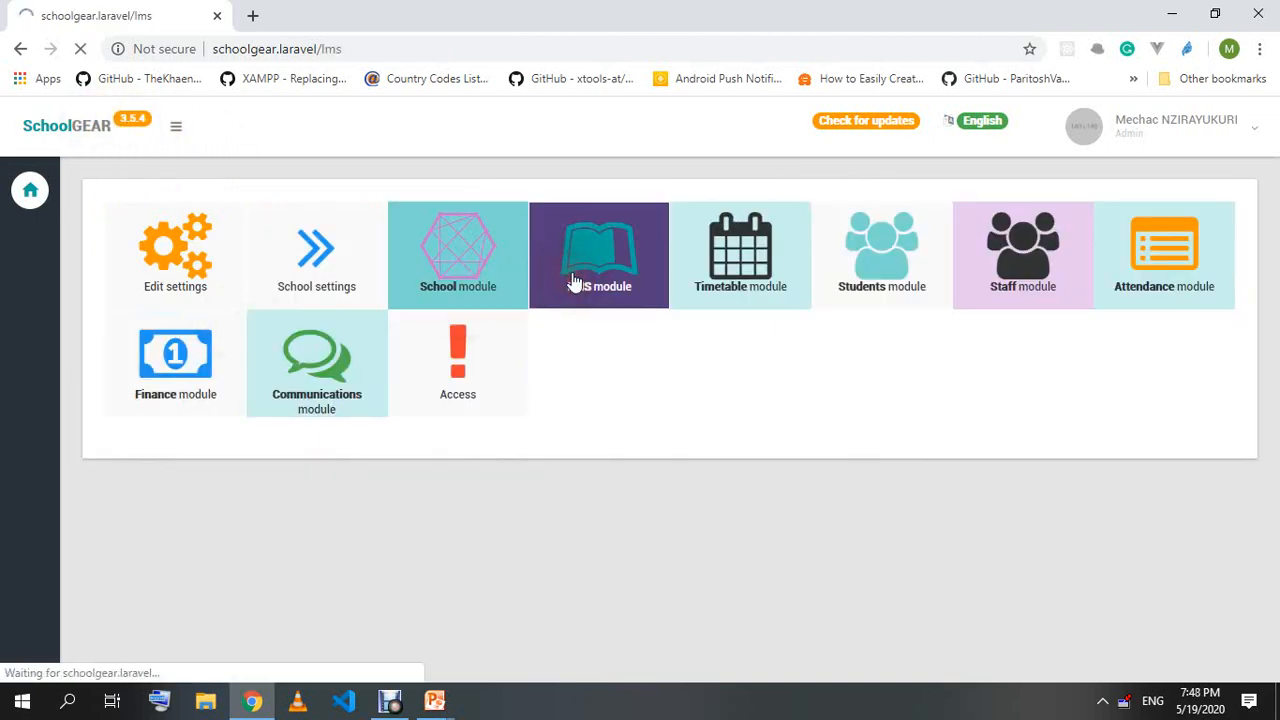
pyautogui.click(306, 337)
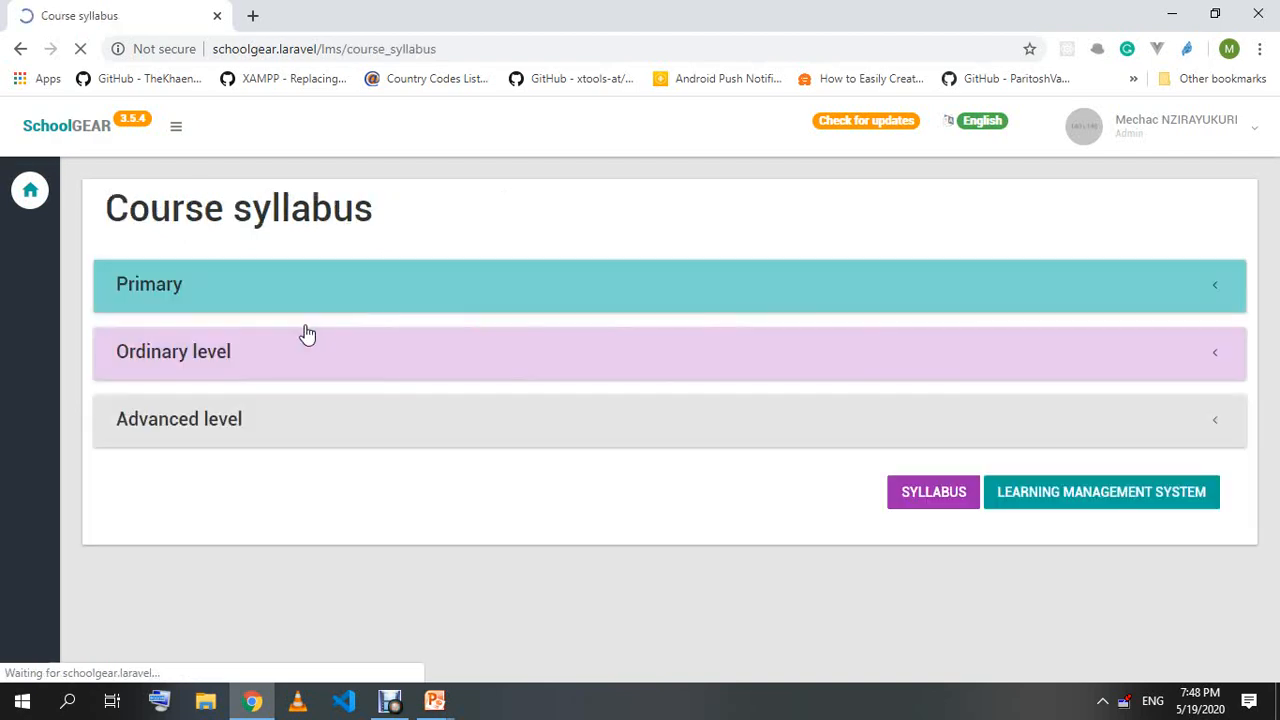
pyautogui.click(205, 352)
pyautogui.click(191, 403)
pyautogui.click(194, 446)
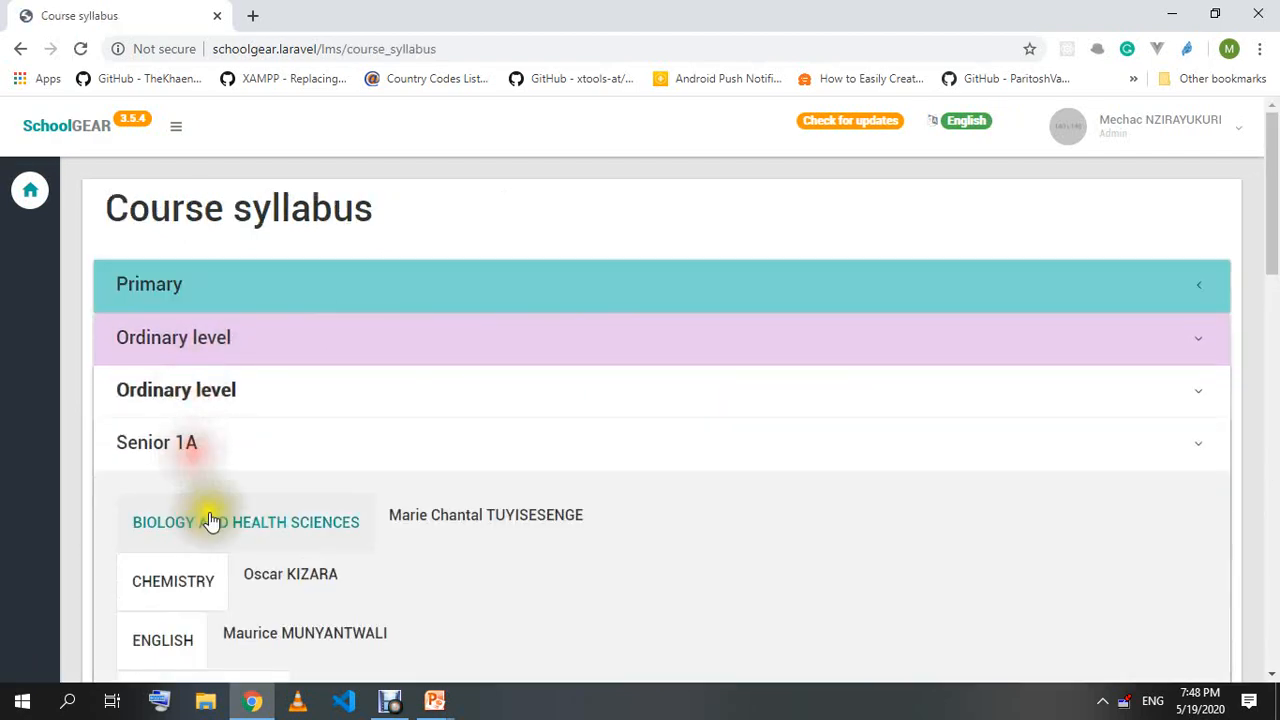
pyautogui.click(217, 522)
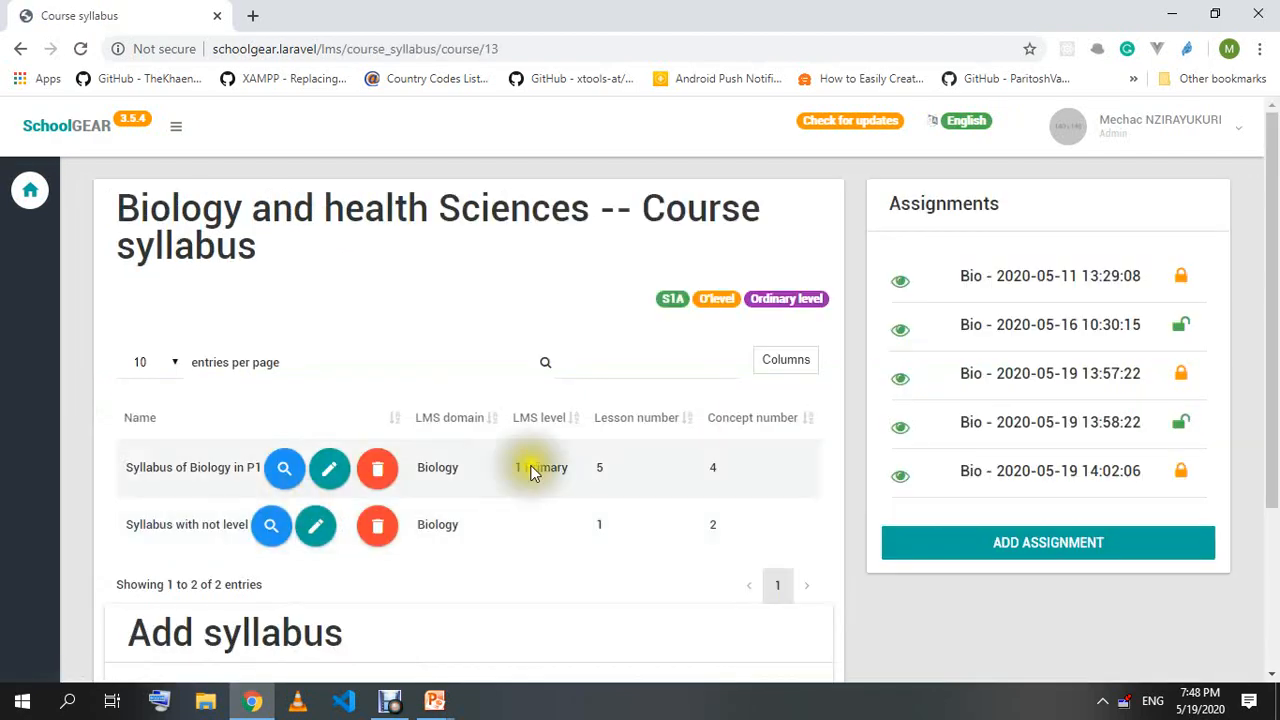
pyautogui.scroll(-3, 1001, 433)
pyautogui.click(1030, 314)
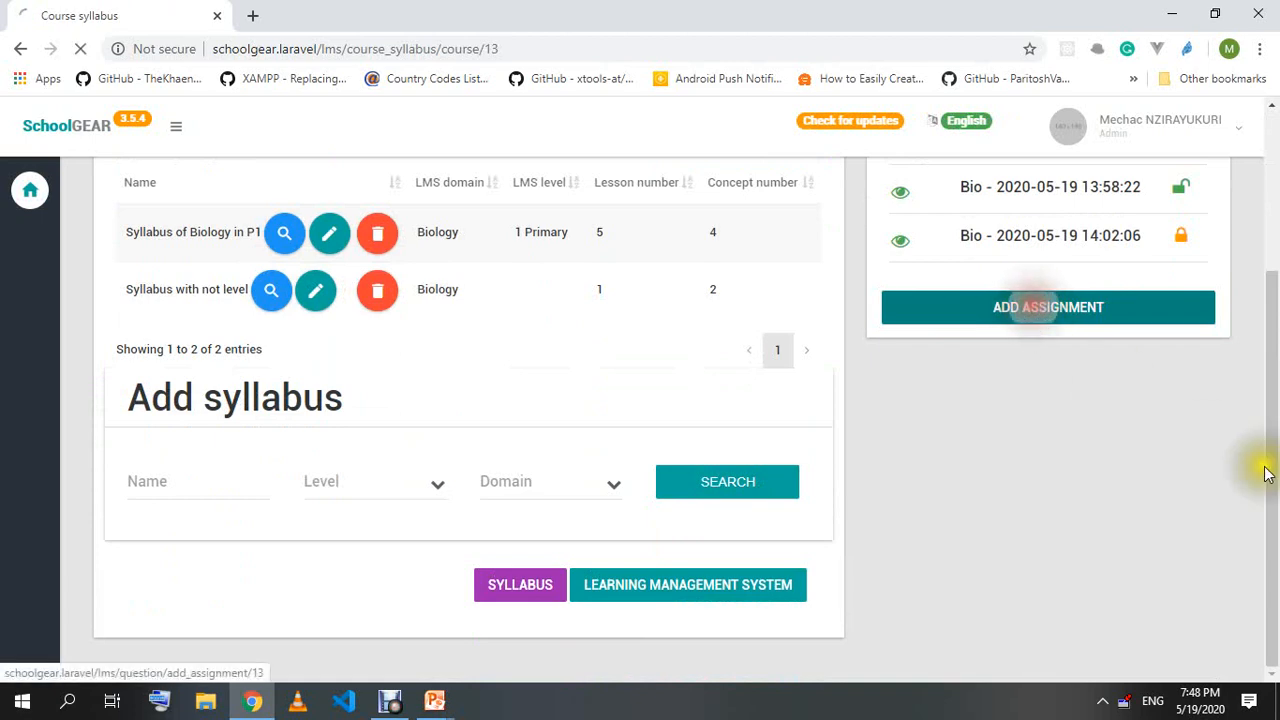
pyautogui.scroll(-2, 740, 355)
pyautogui.scroll(2, 745, 360)
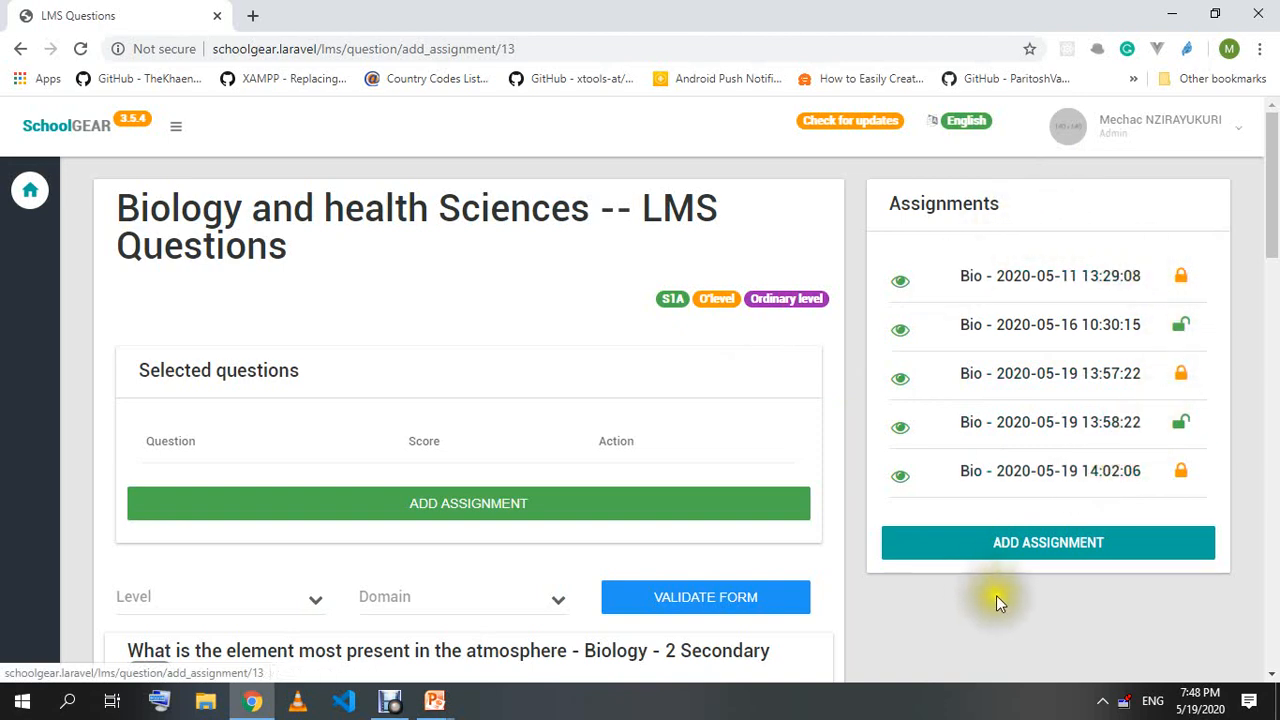
# Add 'What is the element most present in the atmosphere' and change its score from 1 to 5.
pyautogui.scroll(-4, 364, 368)
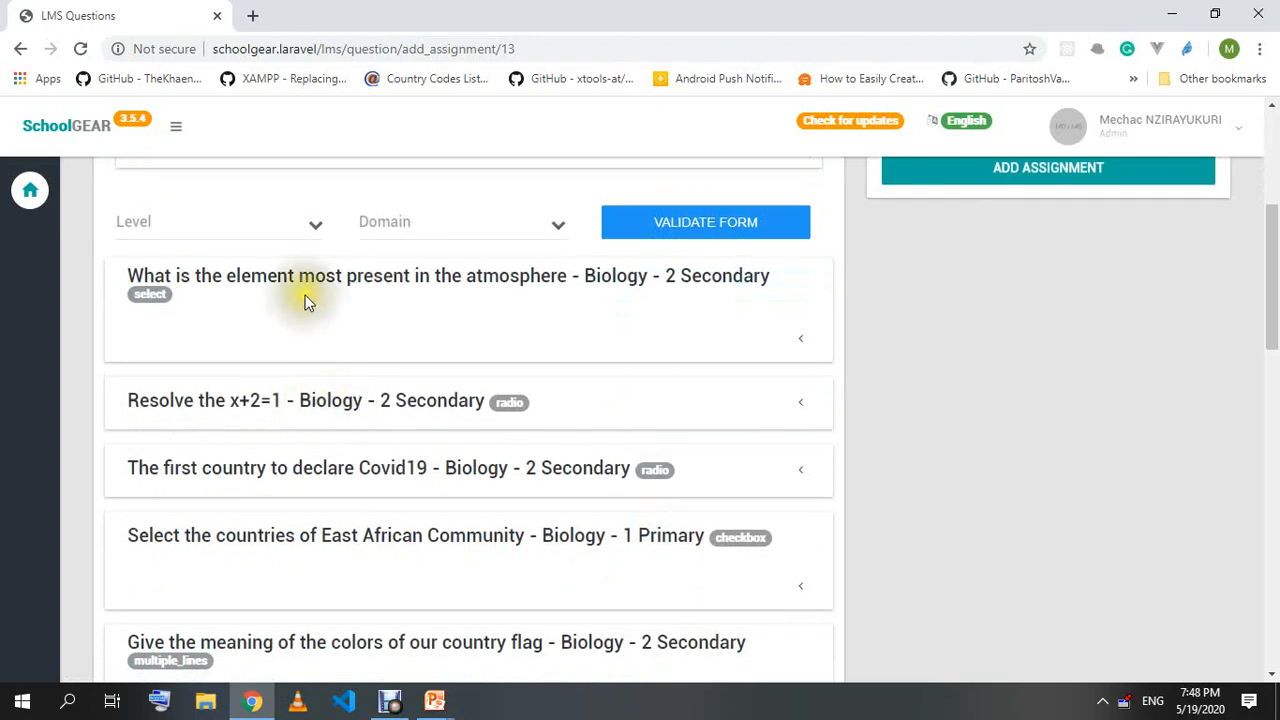
pyautogui.click(289, 284)
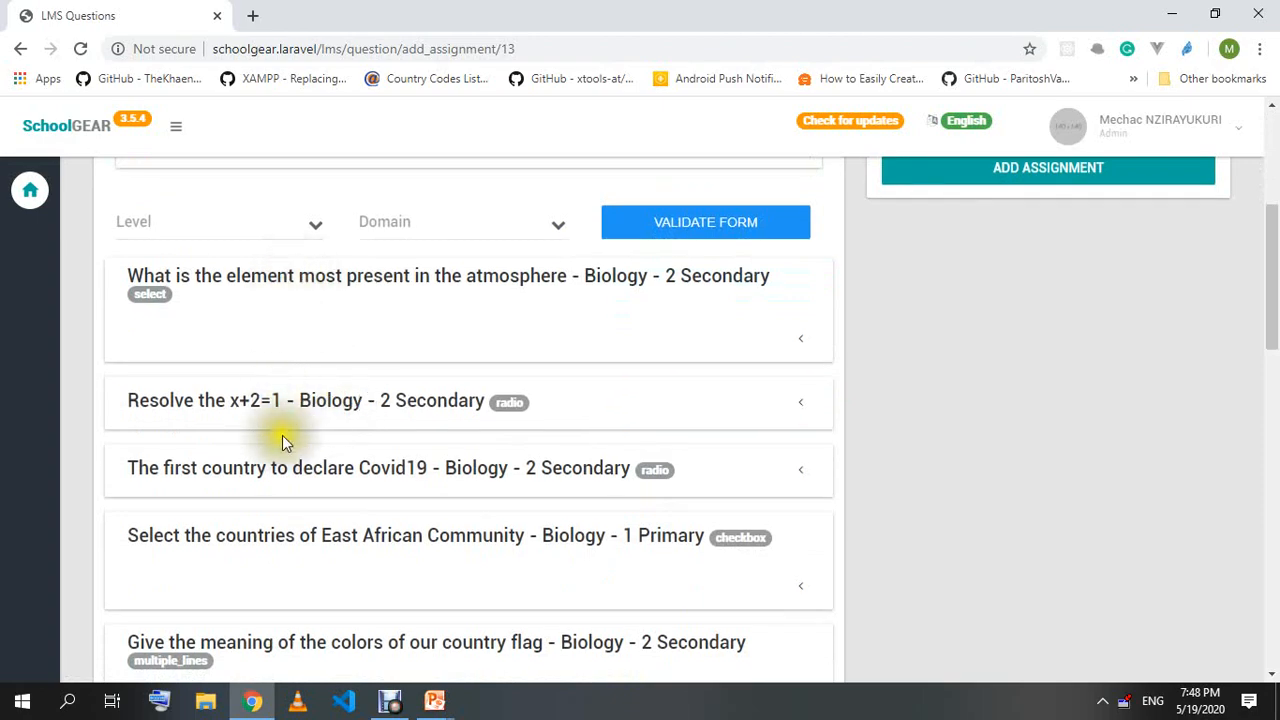
pyautogui.scroll(-15, 286, 413)
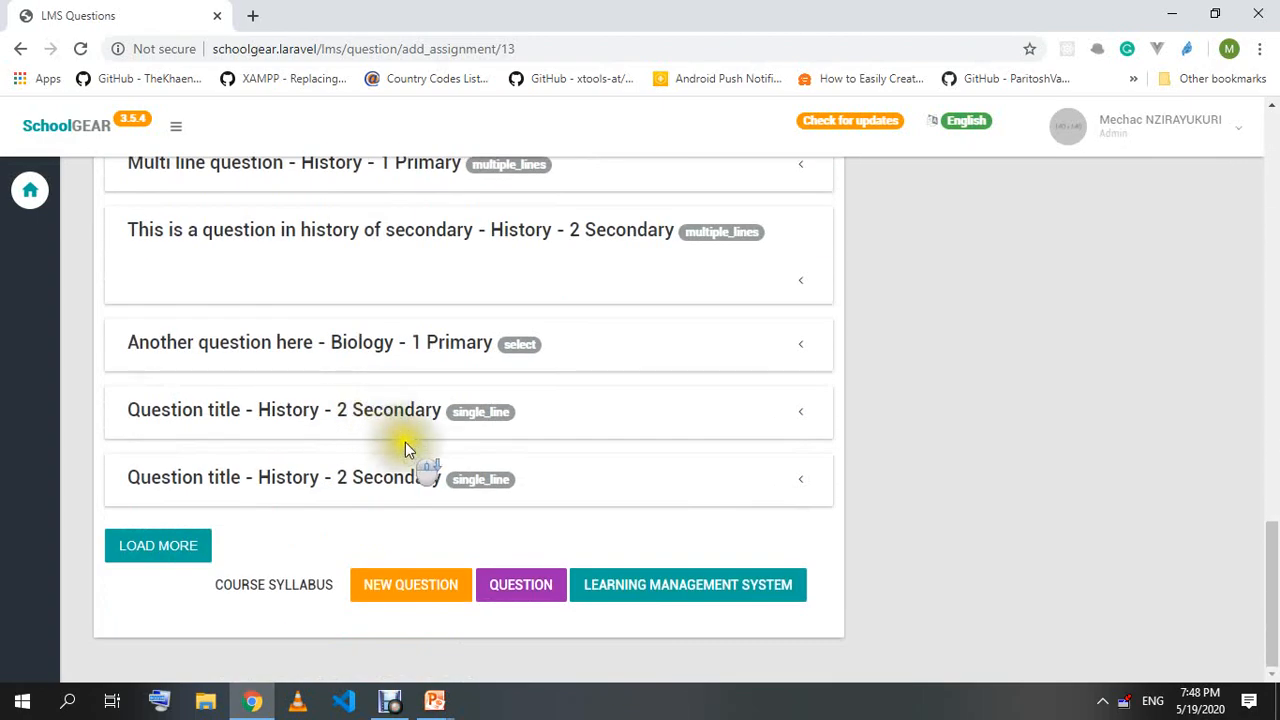
pyautogui.scroll(15, 357, 474)
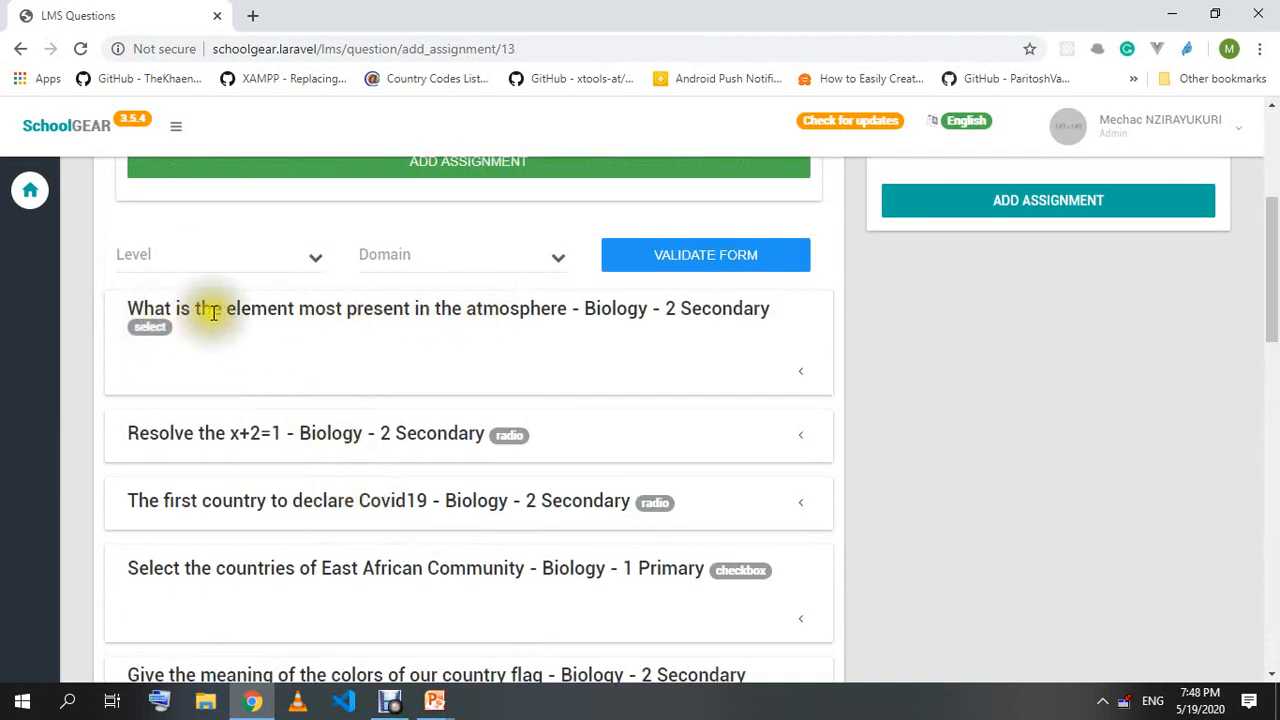
pyautogui.click(677, 322)
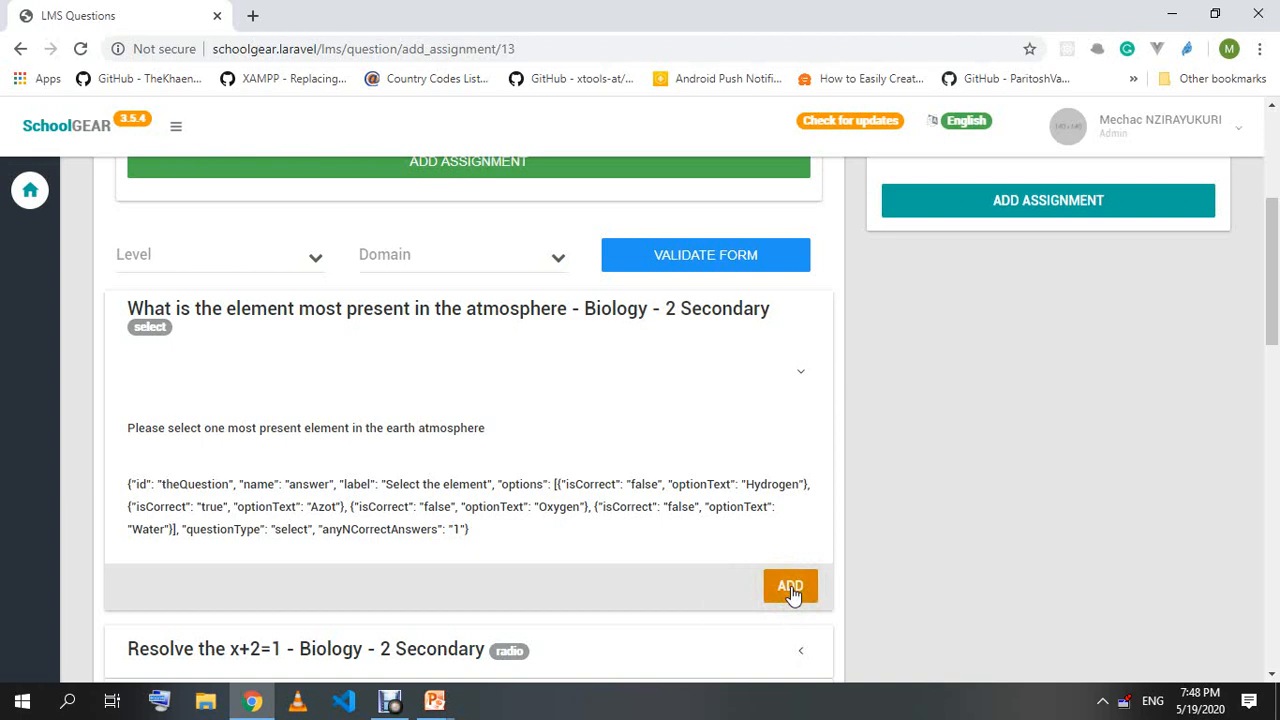
pyautogui.click(790, 588)
pyautogui.scroll(2, 677, 571)
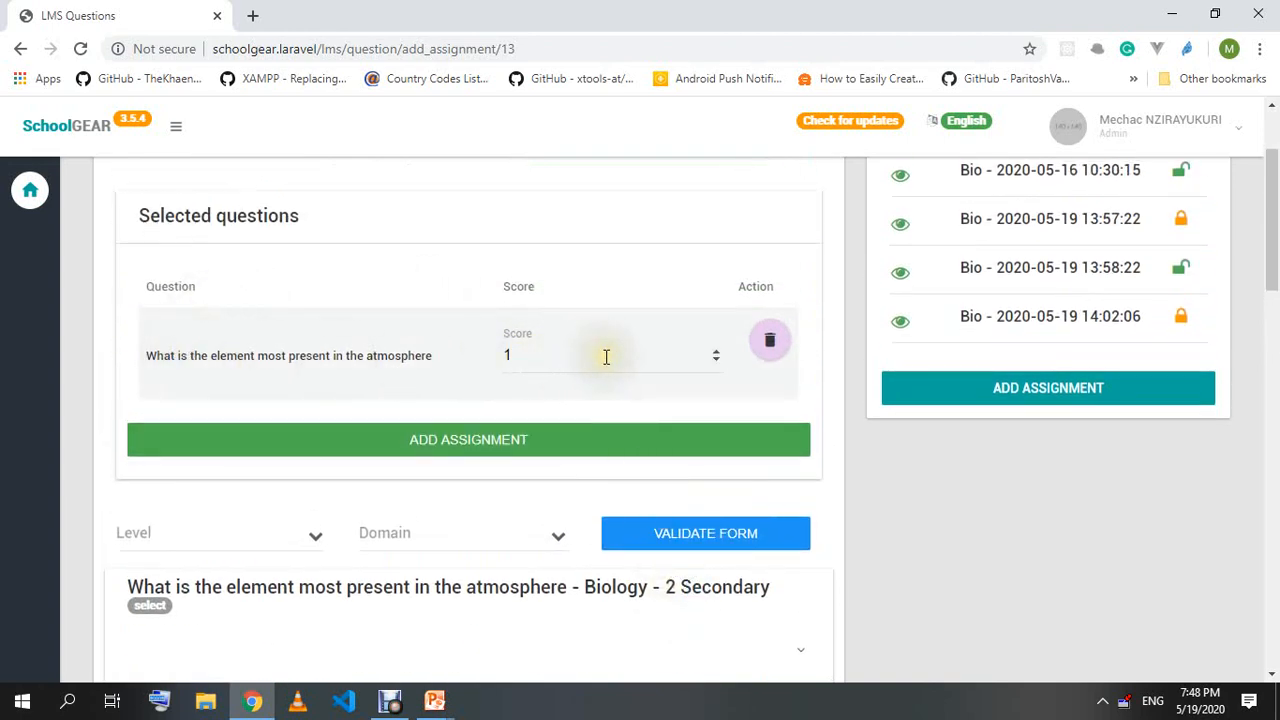
pyautogui.moveTo(600, 356); pyautogui.dragTo(493, 358)
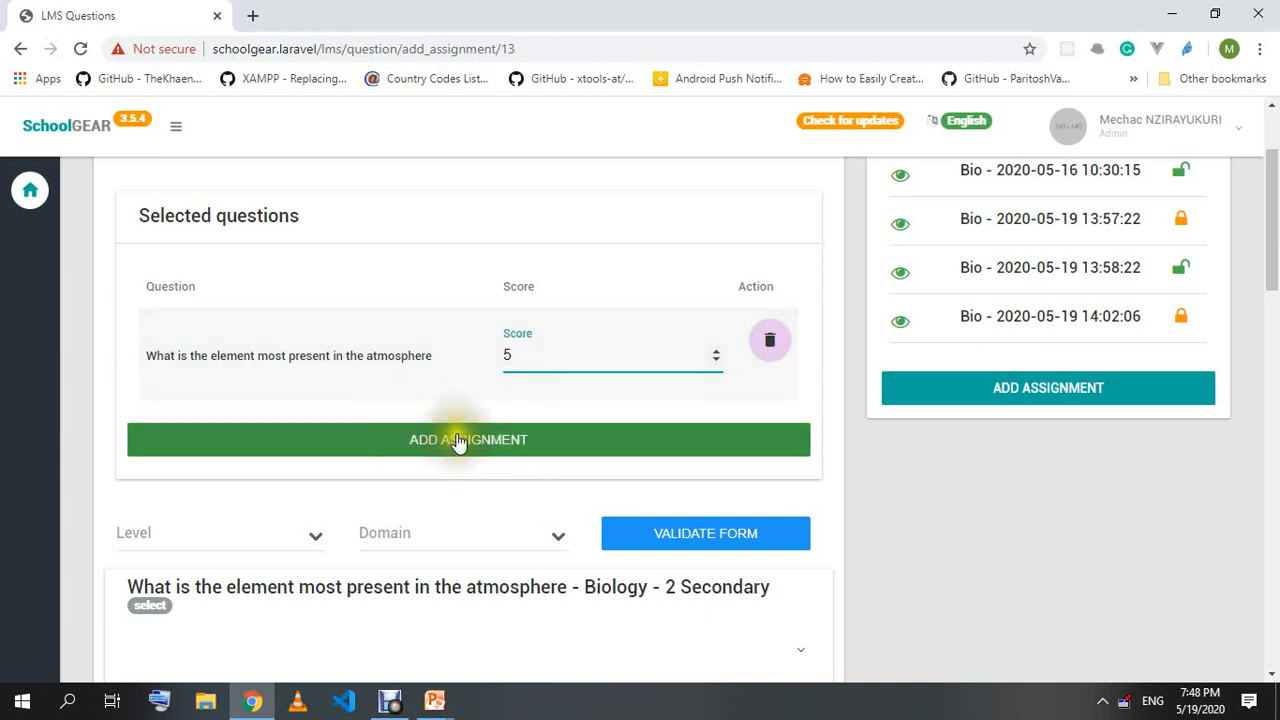
pyautogui.click(914, 457)
# Add the 'Resolve x+2=1' question with a score of 3.
pyautogui.scroll(-5, 594, 380)
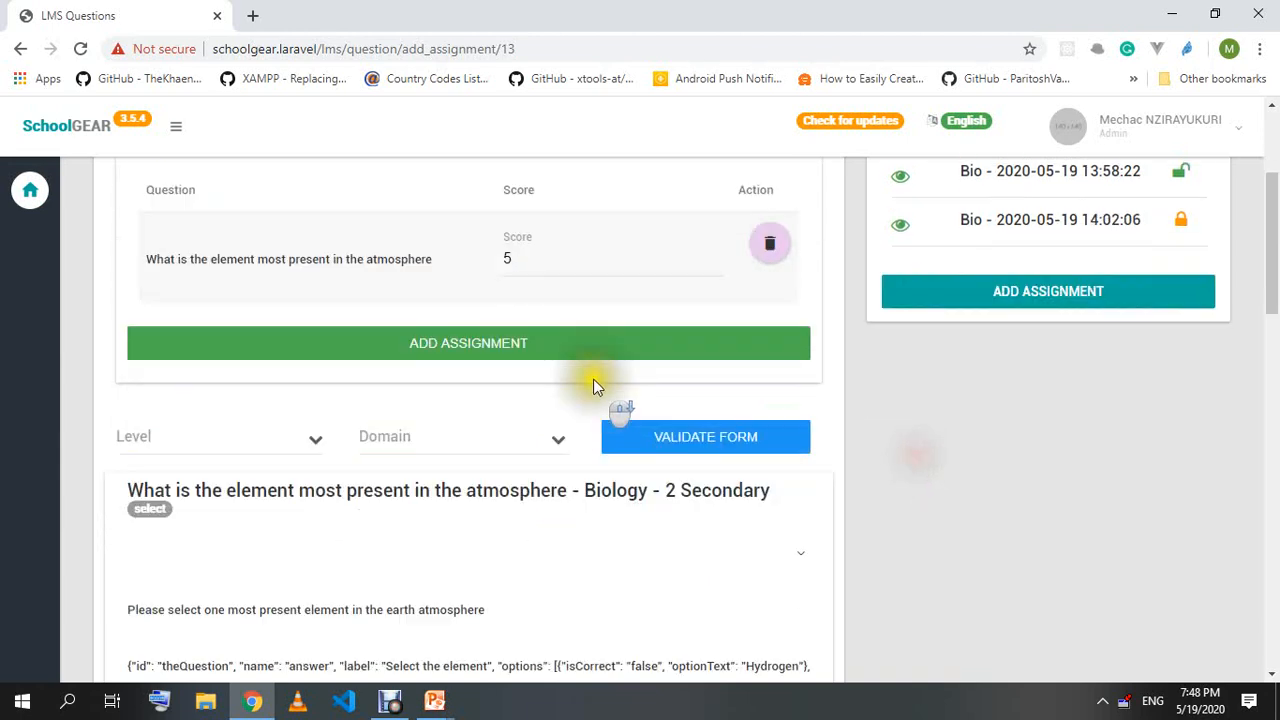
pyautogui.scroll(2, 398, 399)
pyautogui.scroll(-3, 400, 400)
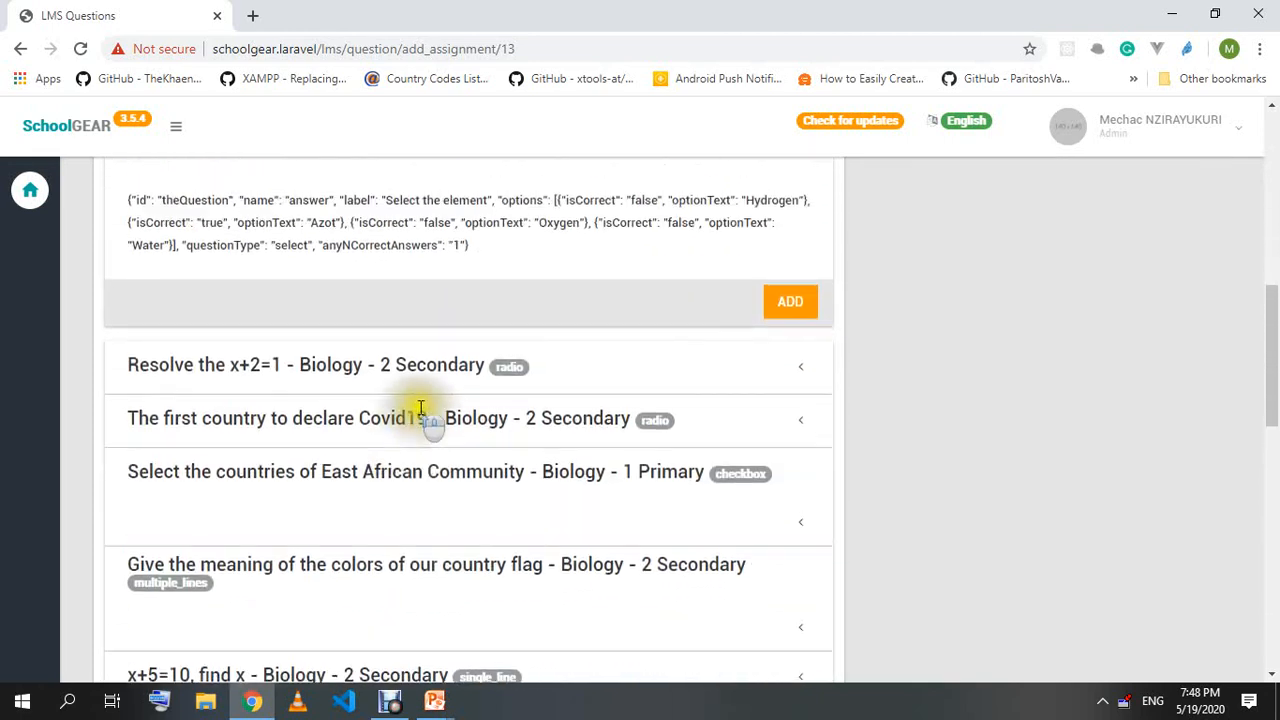
pyautogui.click(395, 368)
pyautogui.scroll(1, 354, 345)
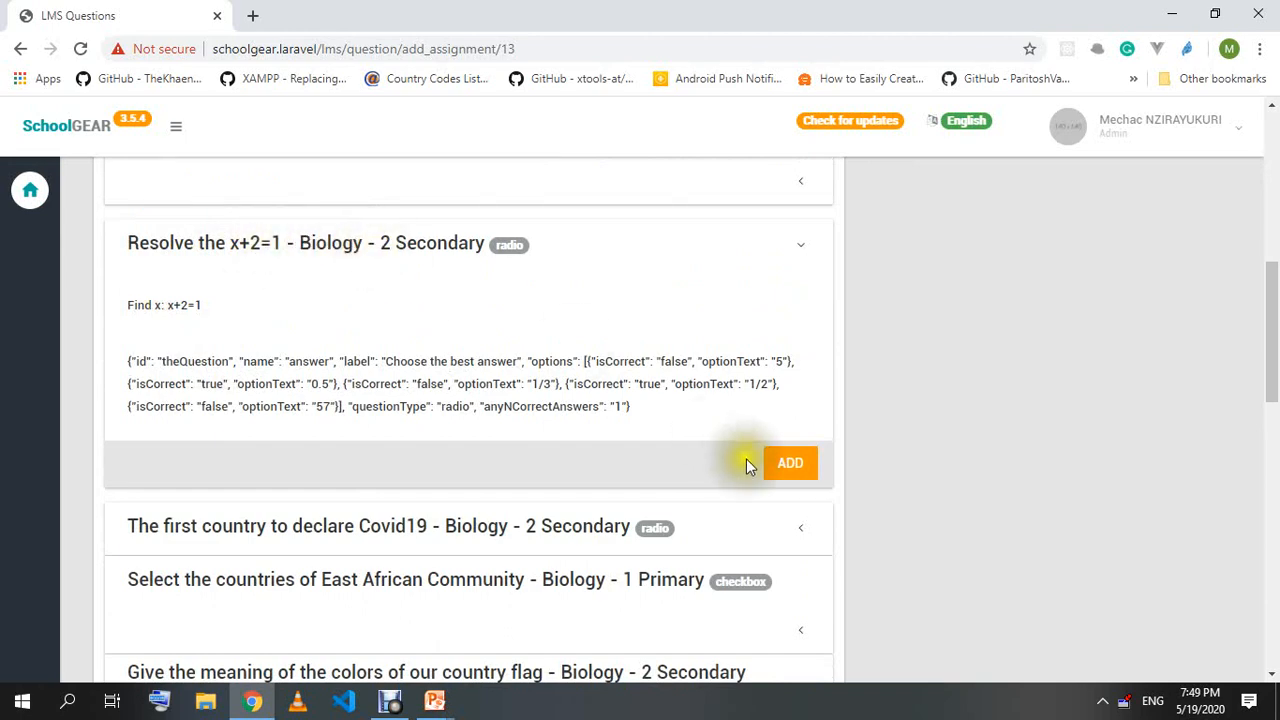
pyautogui.click(790, 475)
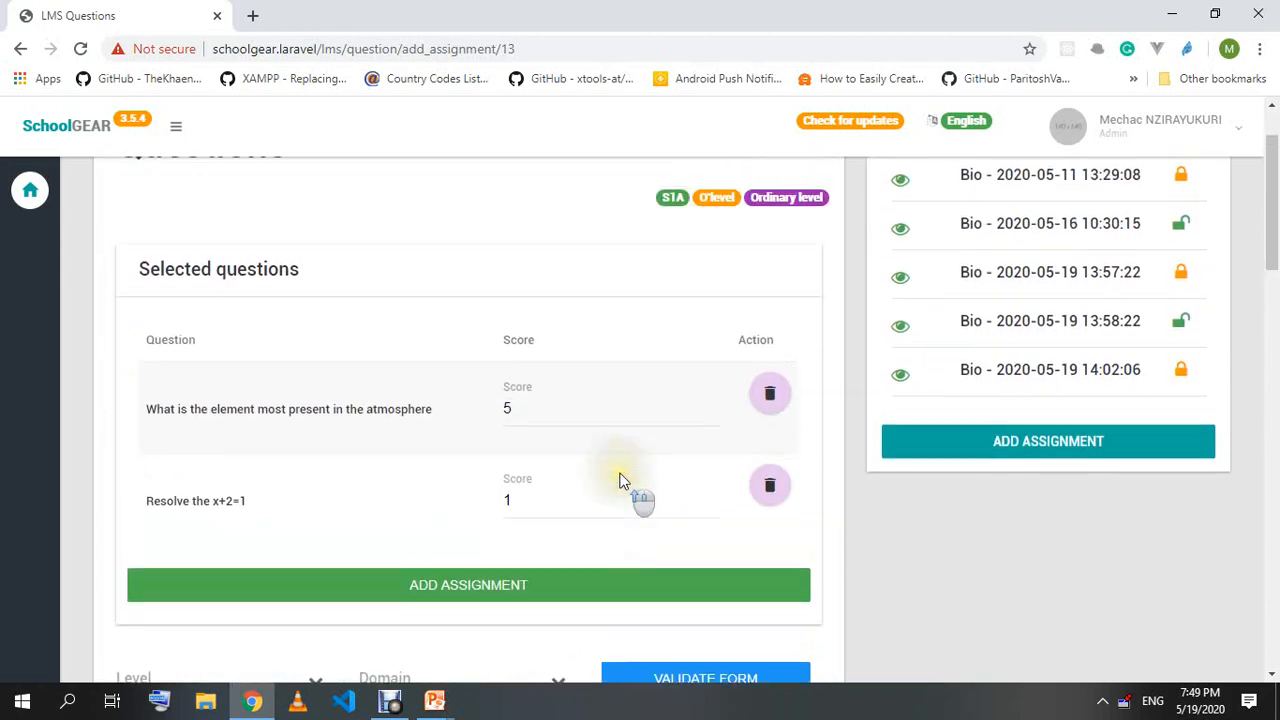
pyautogui.click(509, 420)
pyautogui.write('3')
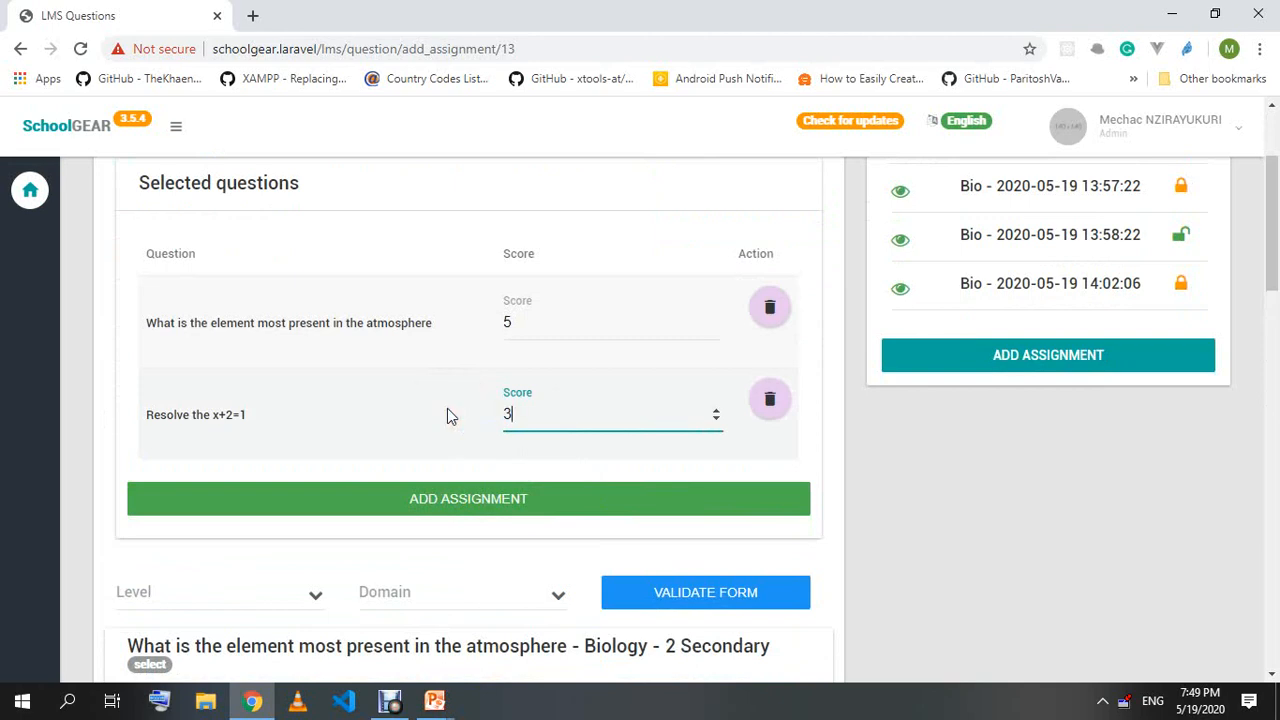
pyautogui.click(1008, 485)
# Add the Covid19 first-country question with a score of 8.
pyautogui.scroll(-4, 885, 500)
pyautogui.scroll(-3, 884, 500)
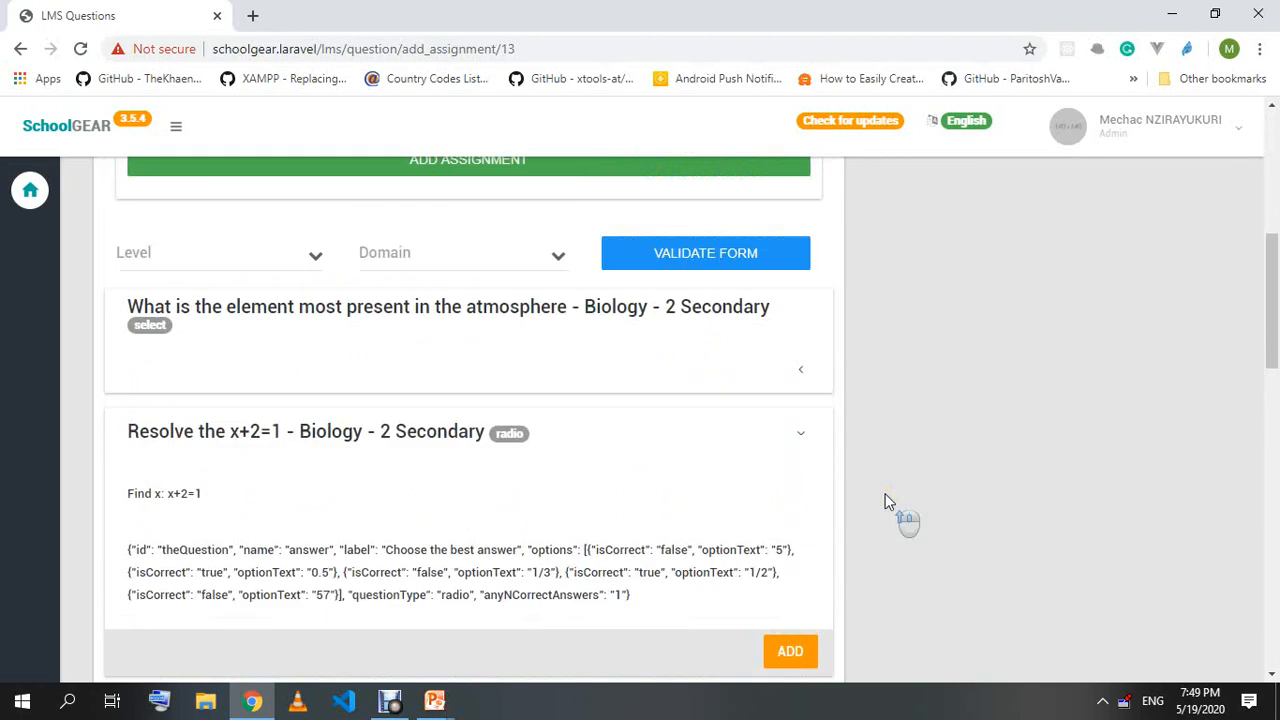
pyautogui.click(535, 400)
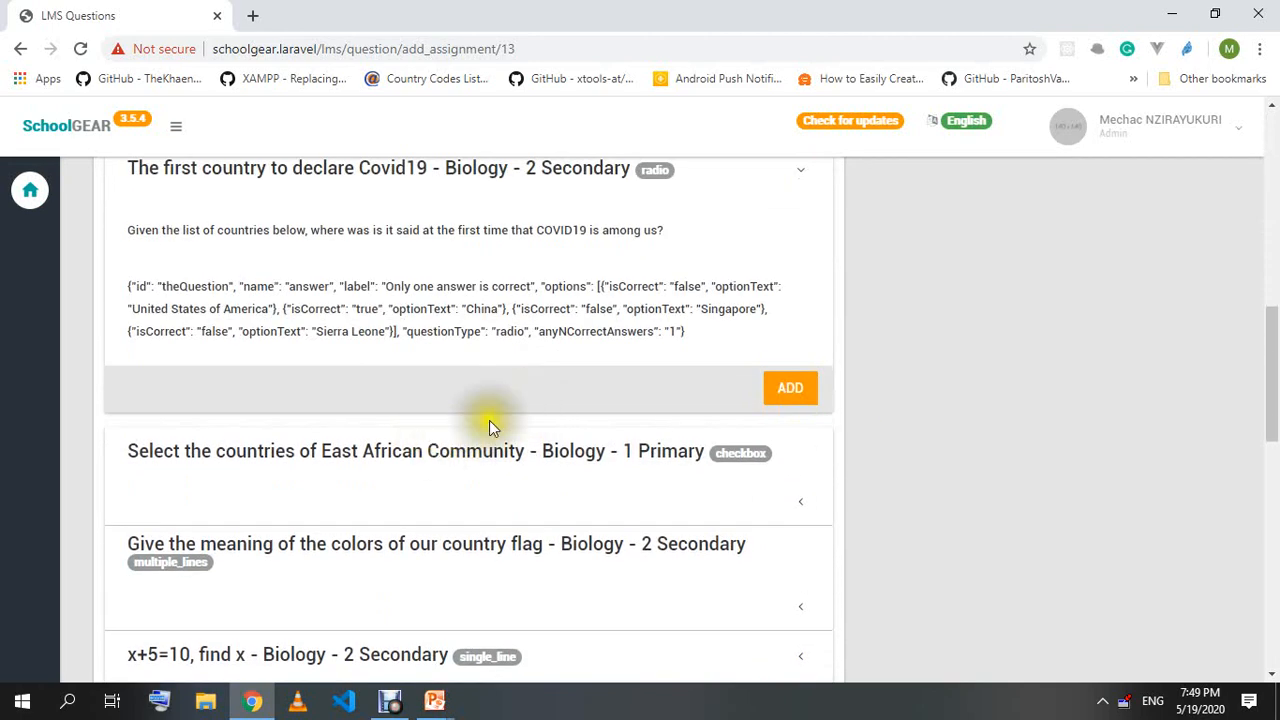
pyautogui.scroll(2, 436, 428)
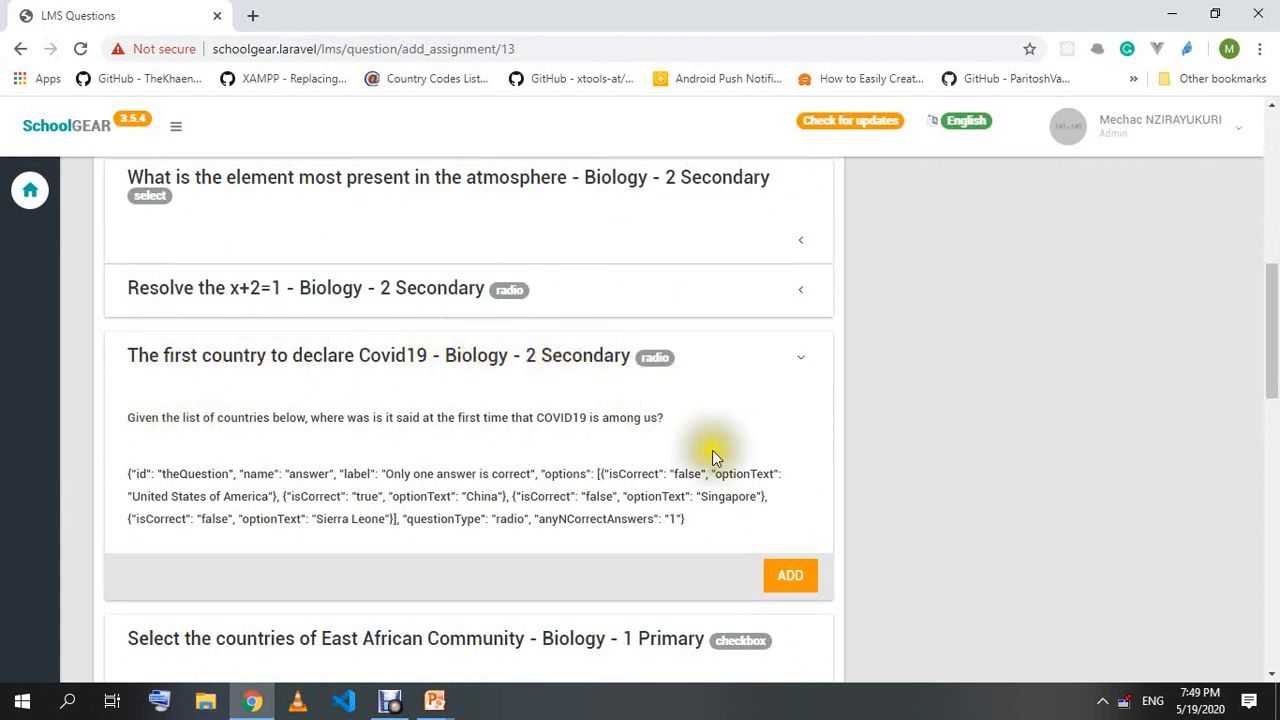
pyautogui.click(792, 578)
pyautogui.scroll(3, 541, 430)
pyautogui.moveTo(527, 508); pyautogui.dragTo(453, 516)
pyautogui.write('8')
# Add the East African Community question with a score of 10.
pyautogui.scroll(-7, 1000, 520)
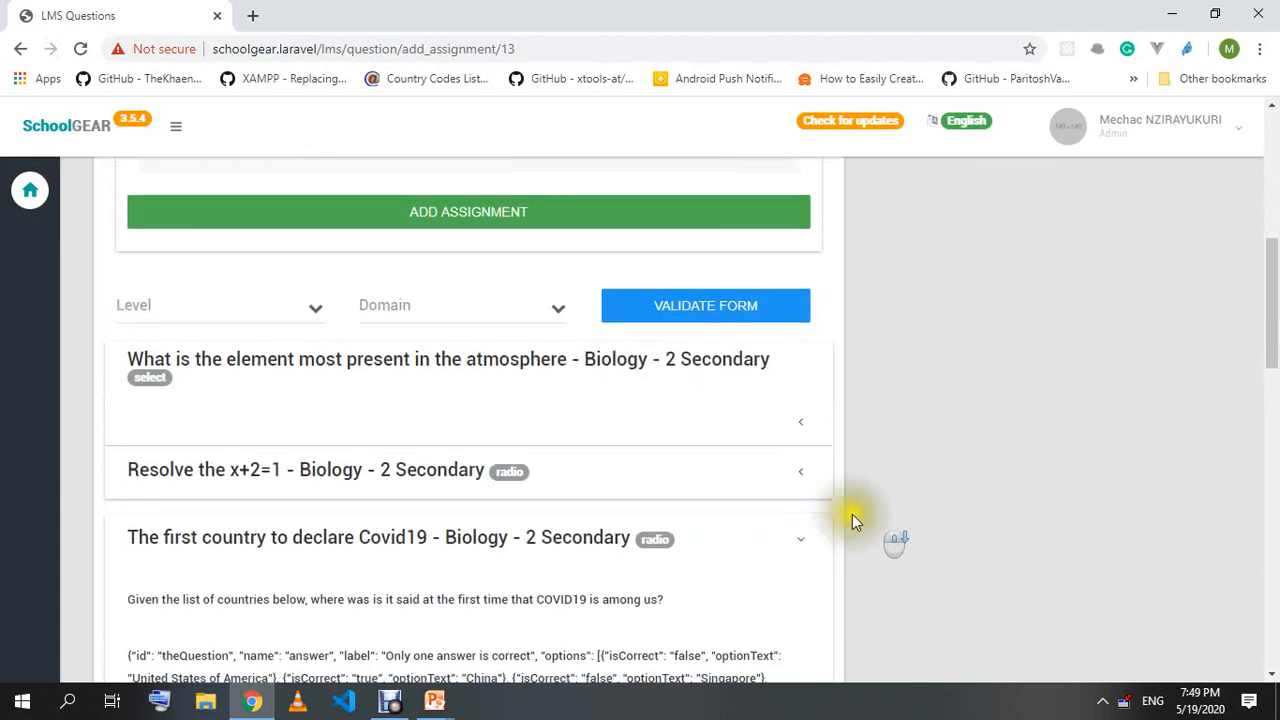
pyautogui.click(563, 469)
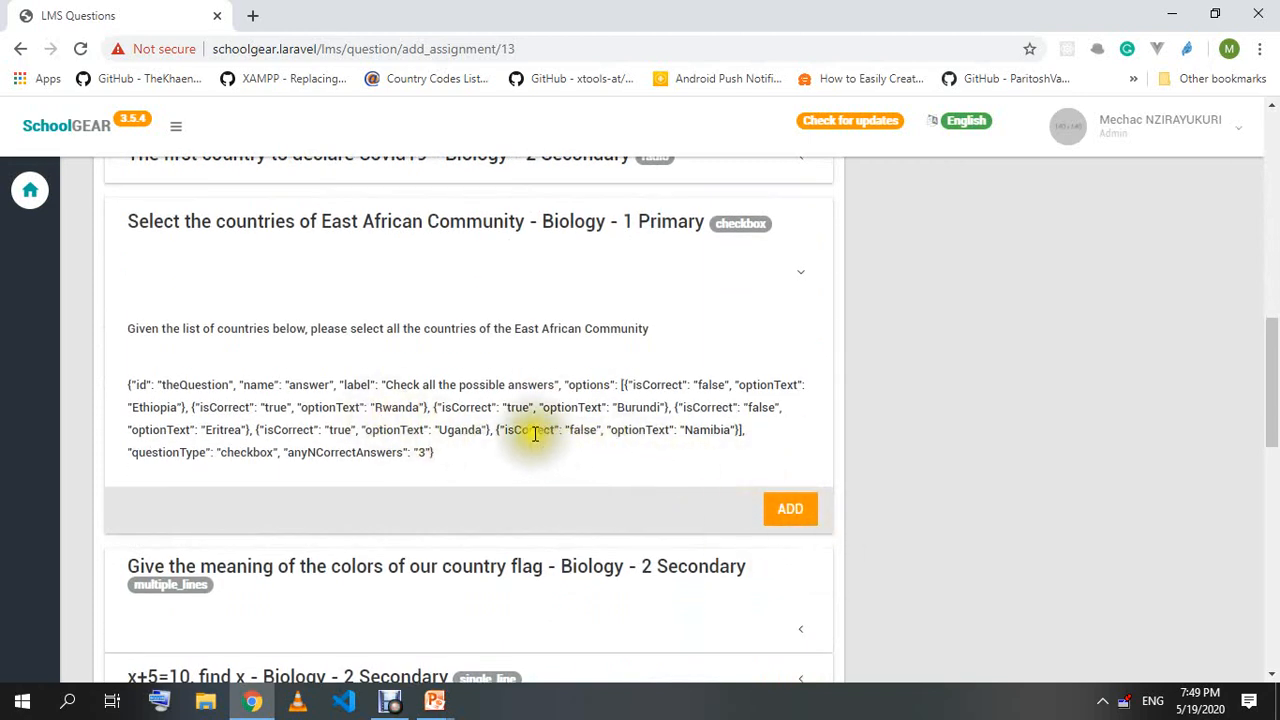
pyautogui.click(790, 510)
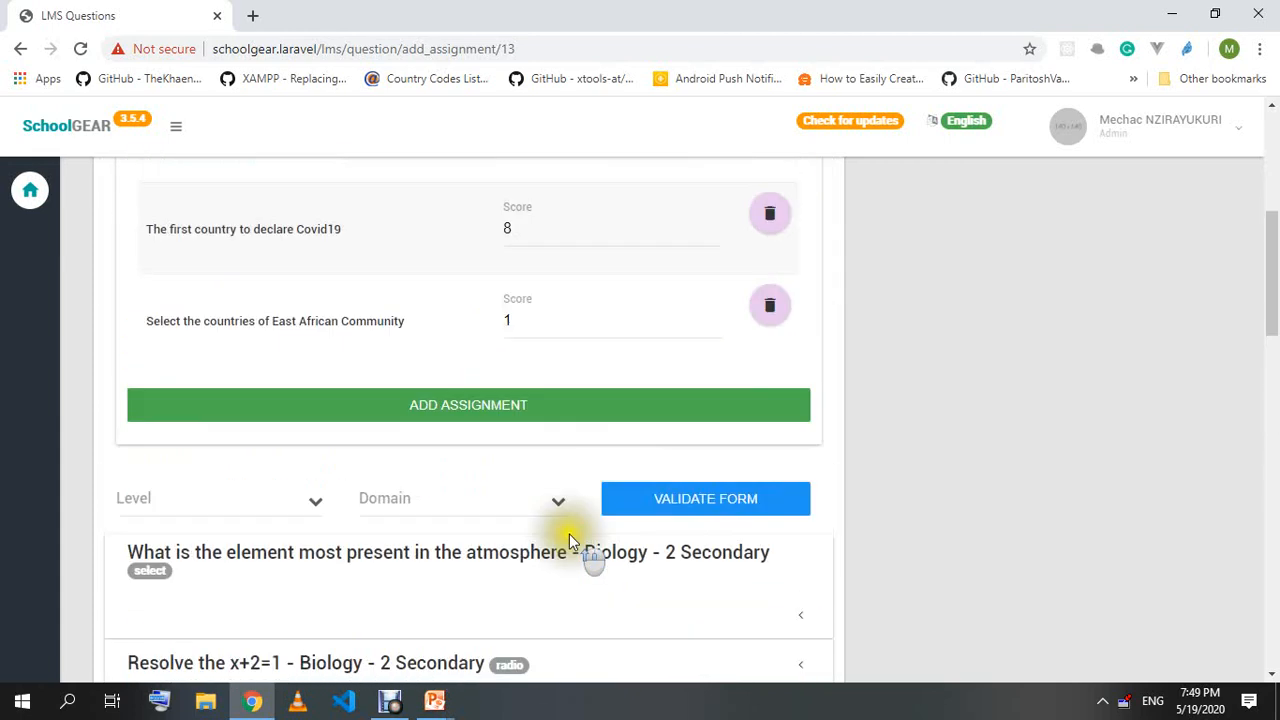
pyautogui.scroll(5, 570, 532)
pyautogui.scroll(-4, 547, 571)
pyautogui.doubleClick(510, 504)
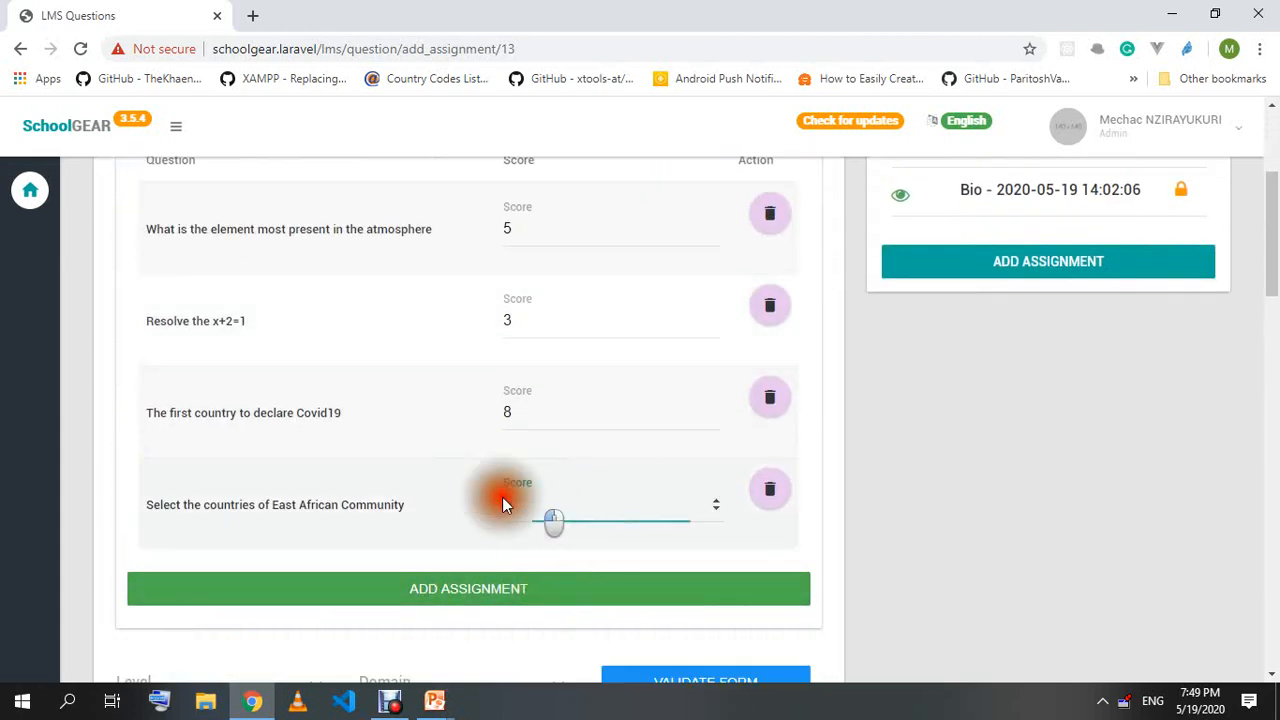
pyautogui.write('10')
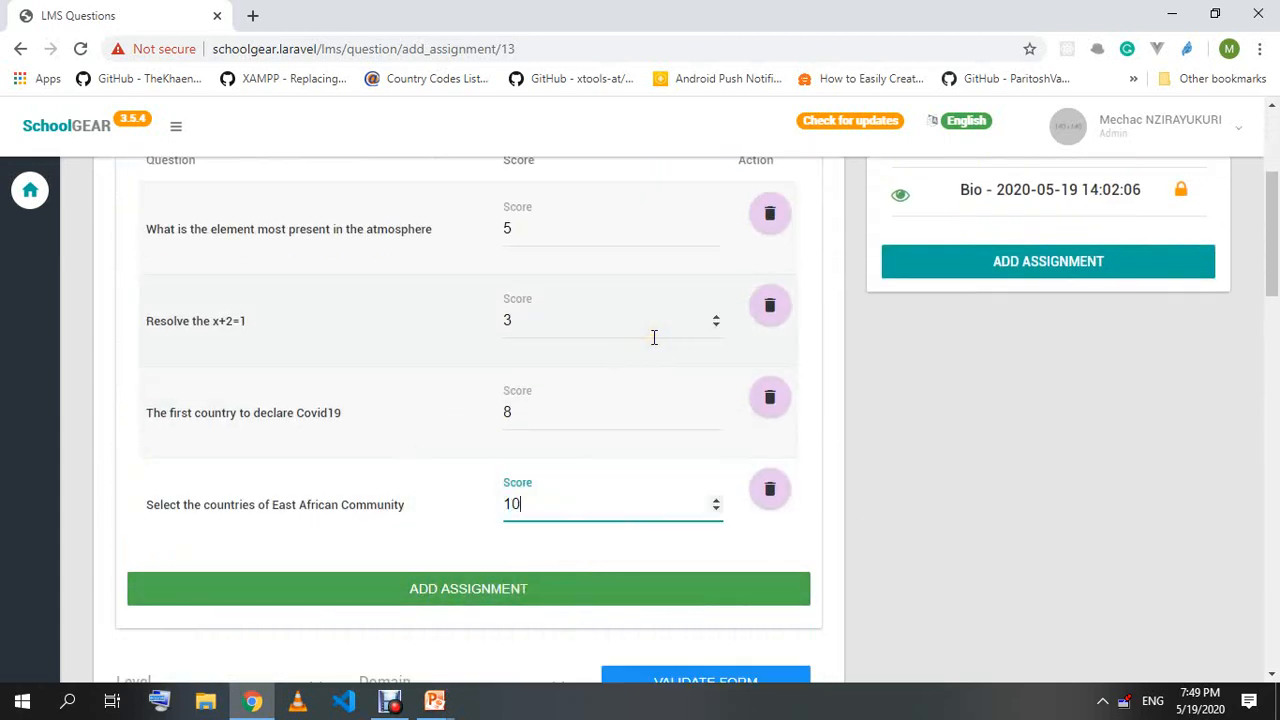
pyautogui.click(977, 506)
# Add the x+5=10 question with a score of 4.
pyautogui.scroll(1, 800, 532)
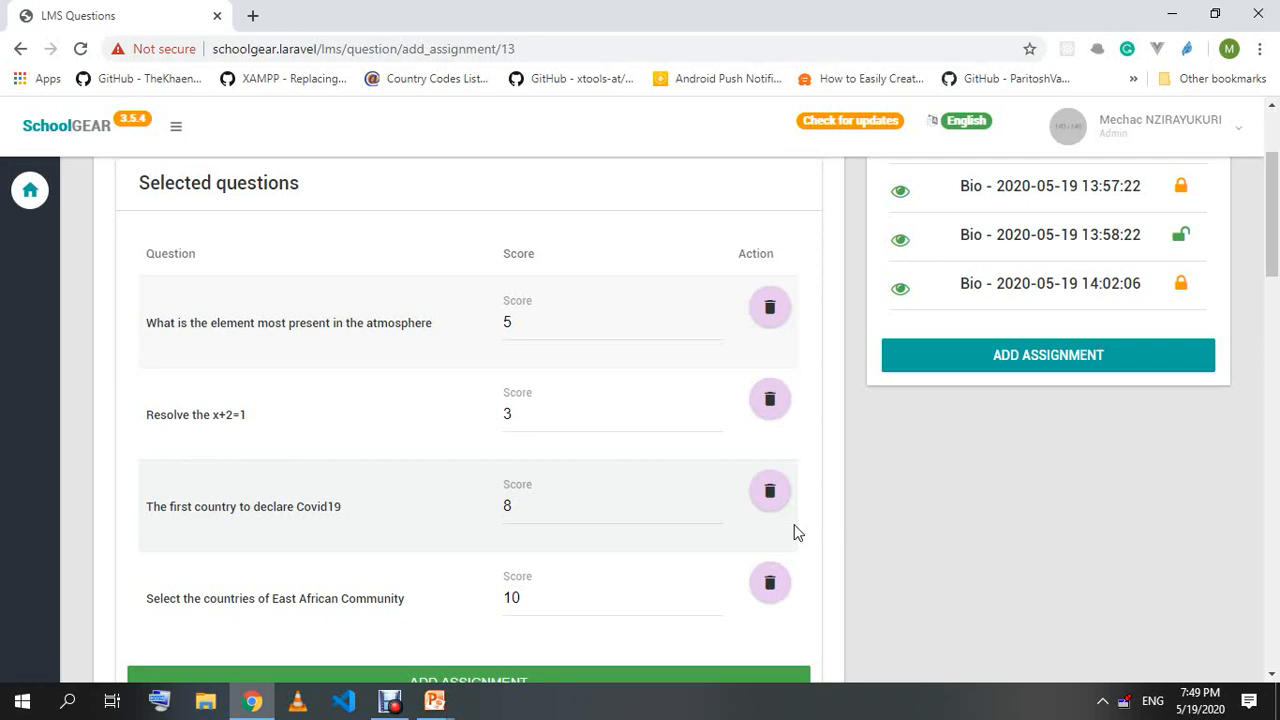
pyautogui.scroll(-10, 795, 533)
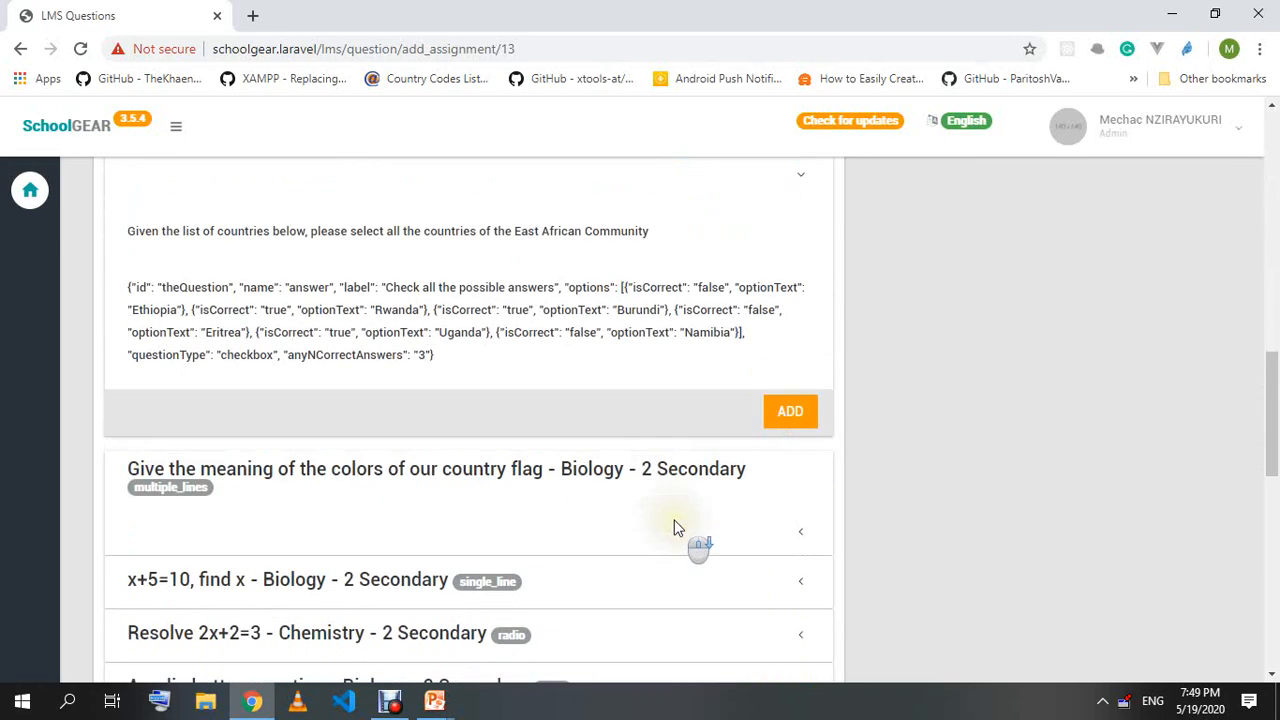
pyautogui.scroll(-1, 214, 388)
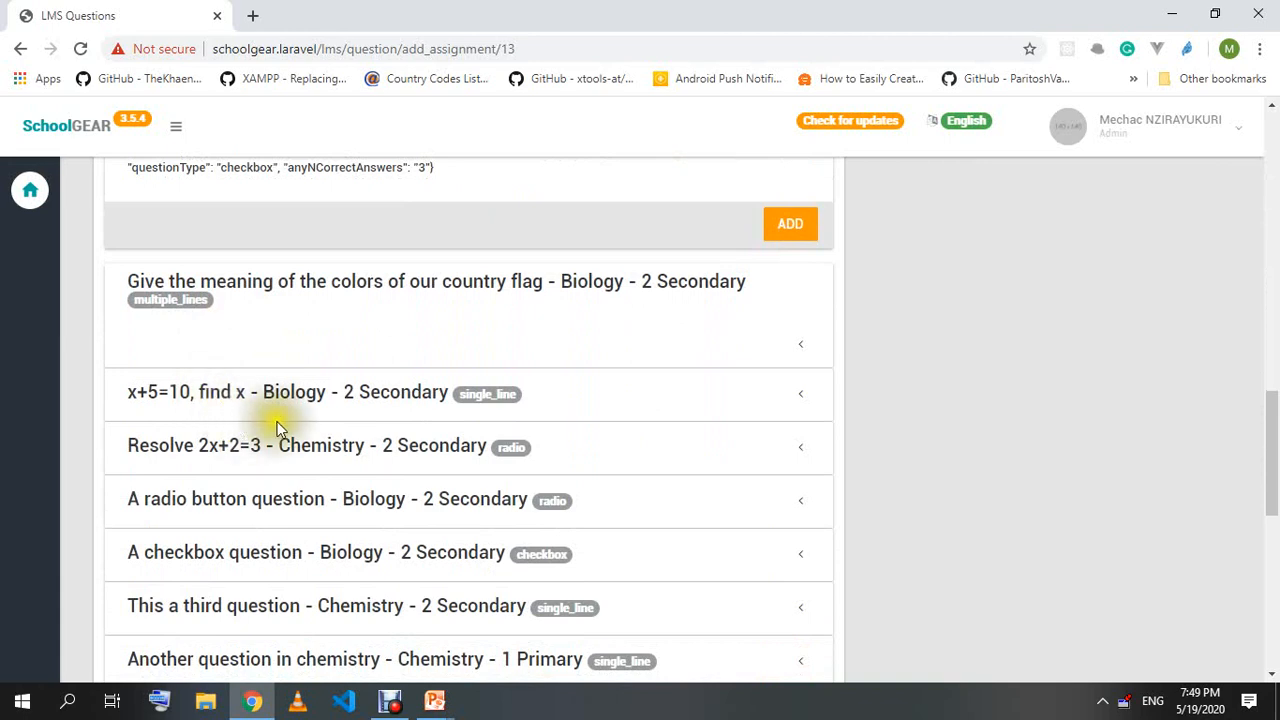
pyautogui.click(678, 397)
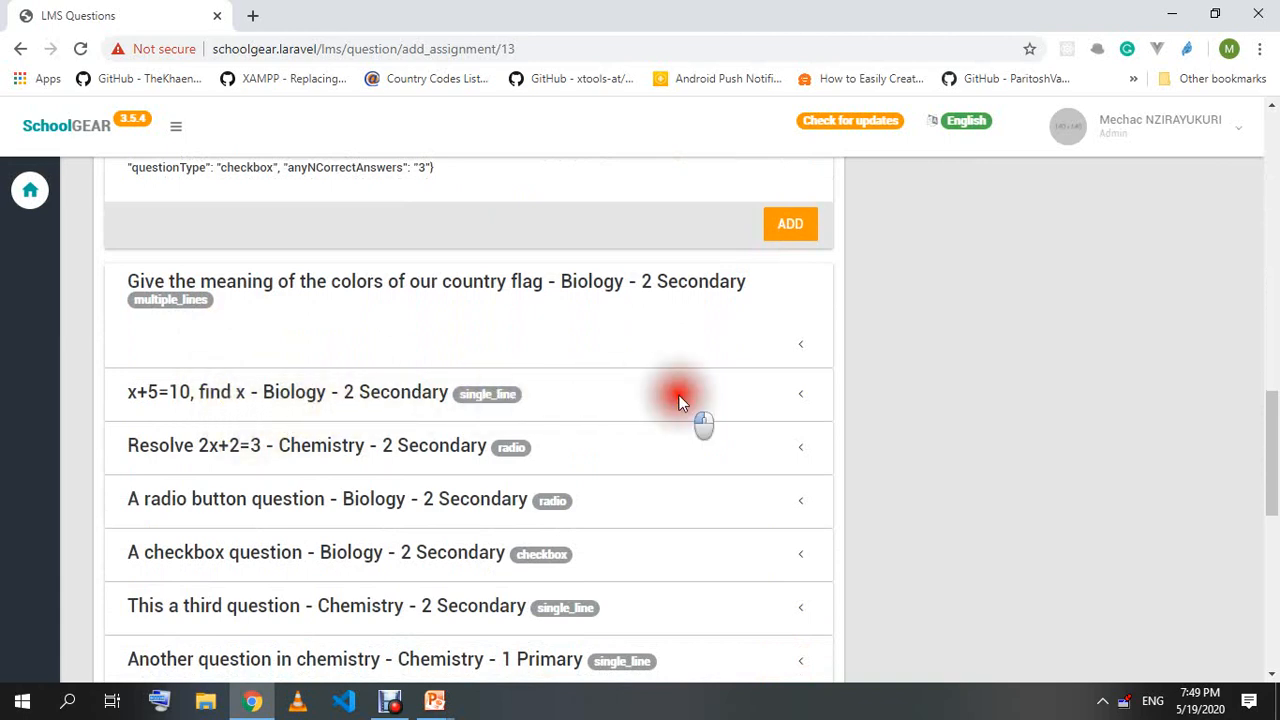
pyautogui.click(790, 467)
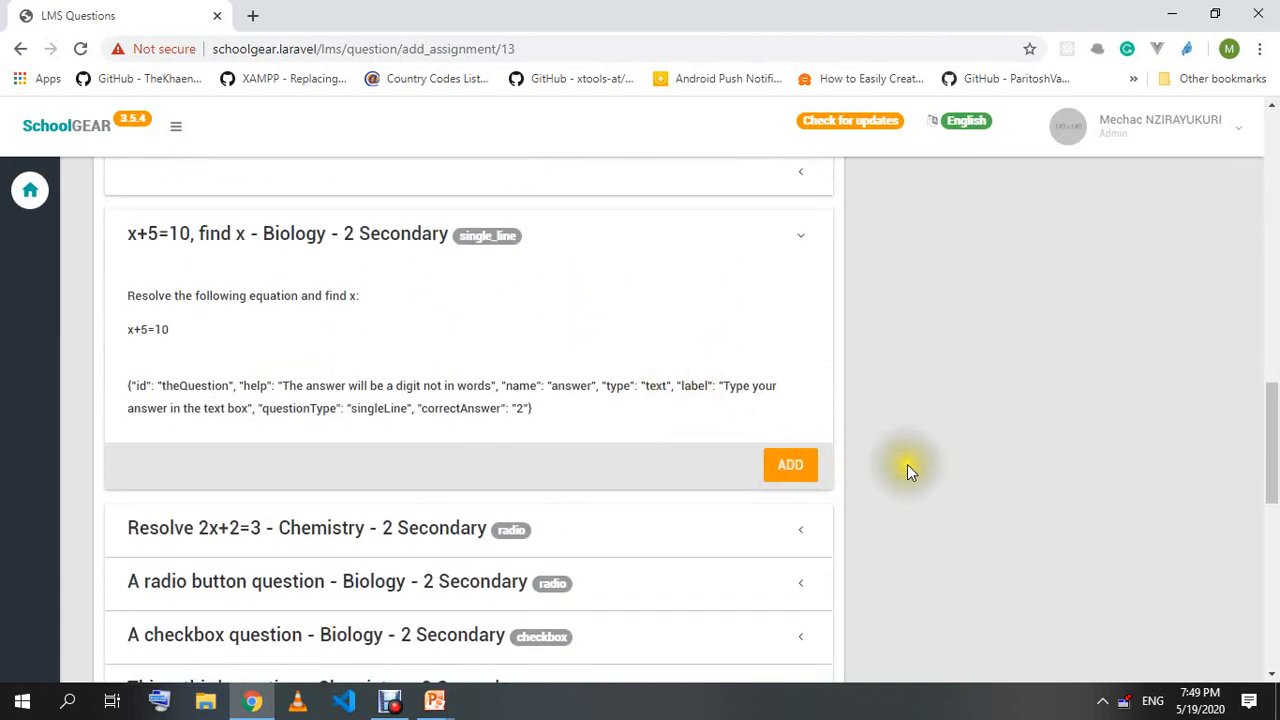
pyautogui.scroll(-3, 697, 483)
pyautogui.scroll(1, 534, 443)
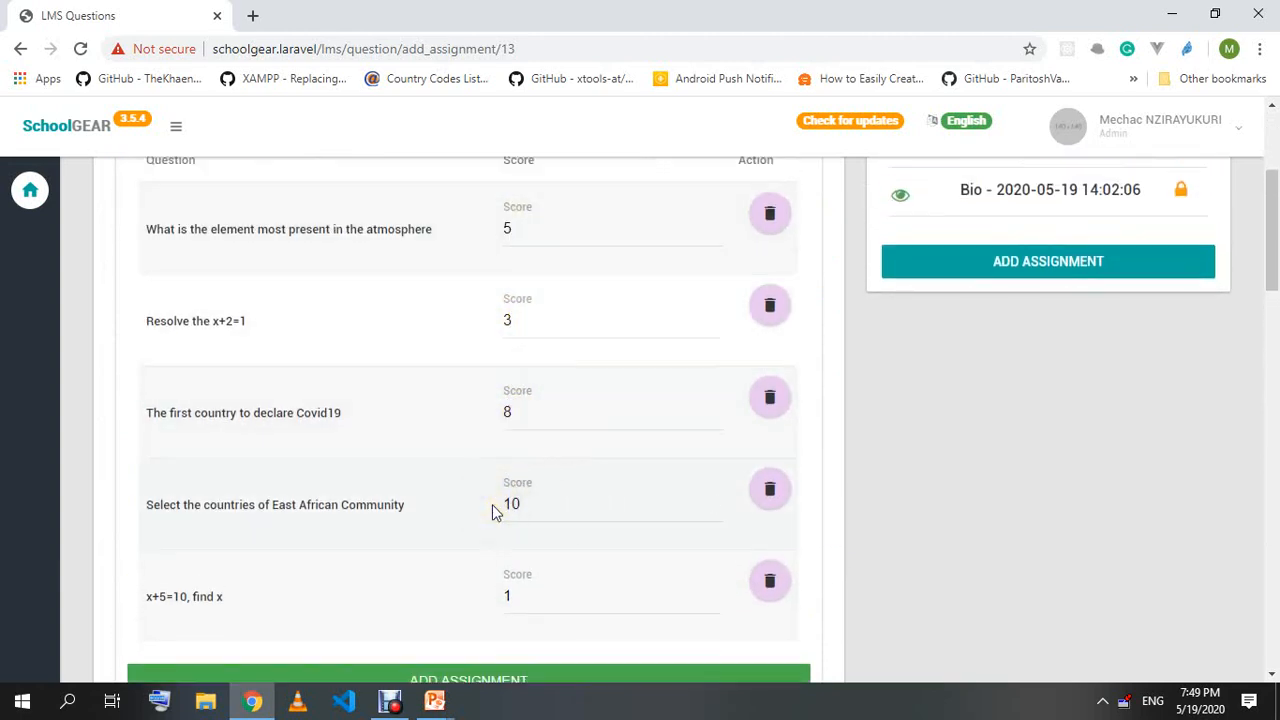
pyautogui.moveTo(512, 597); pyautogui.dragTo(423, 632)
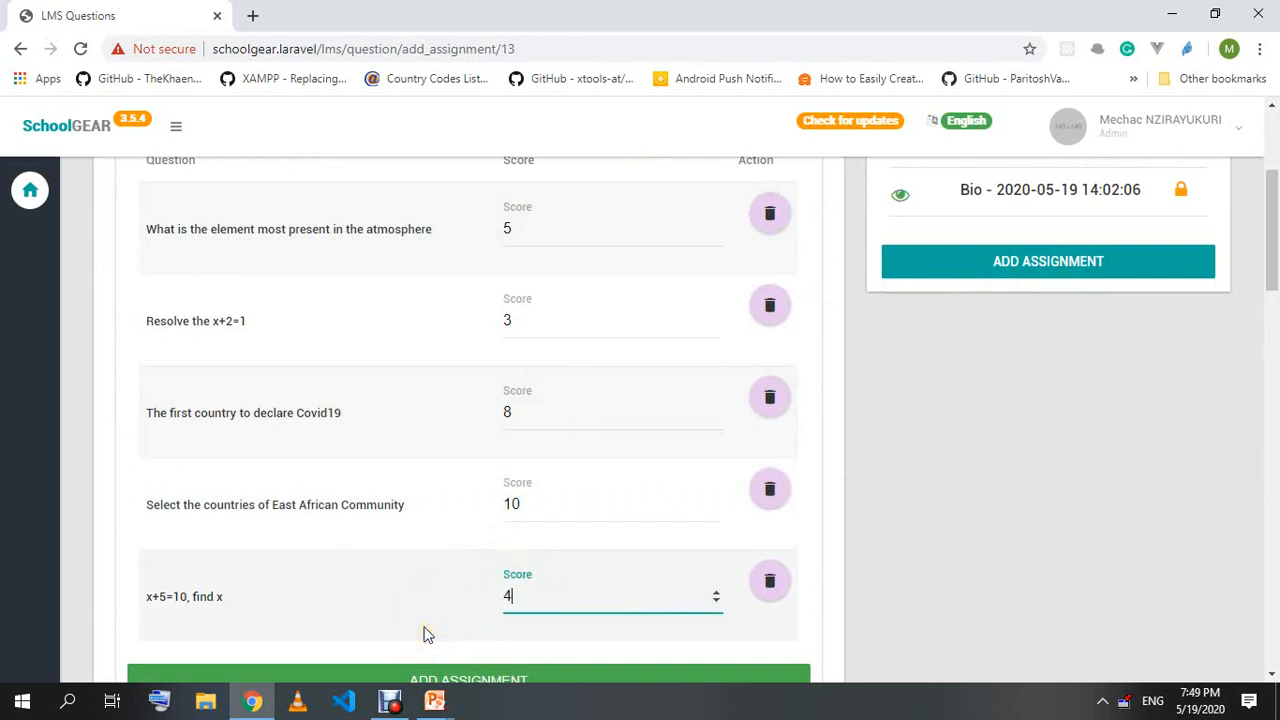
pyautogui.scroll(-1, 885, 520)
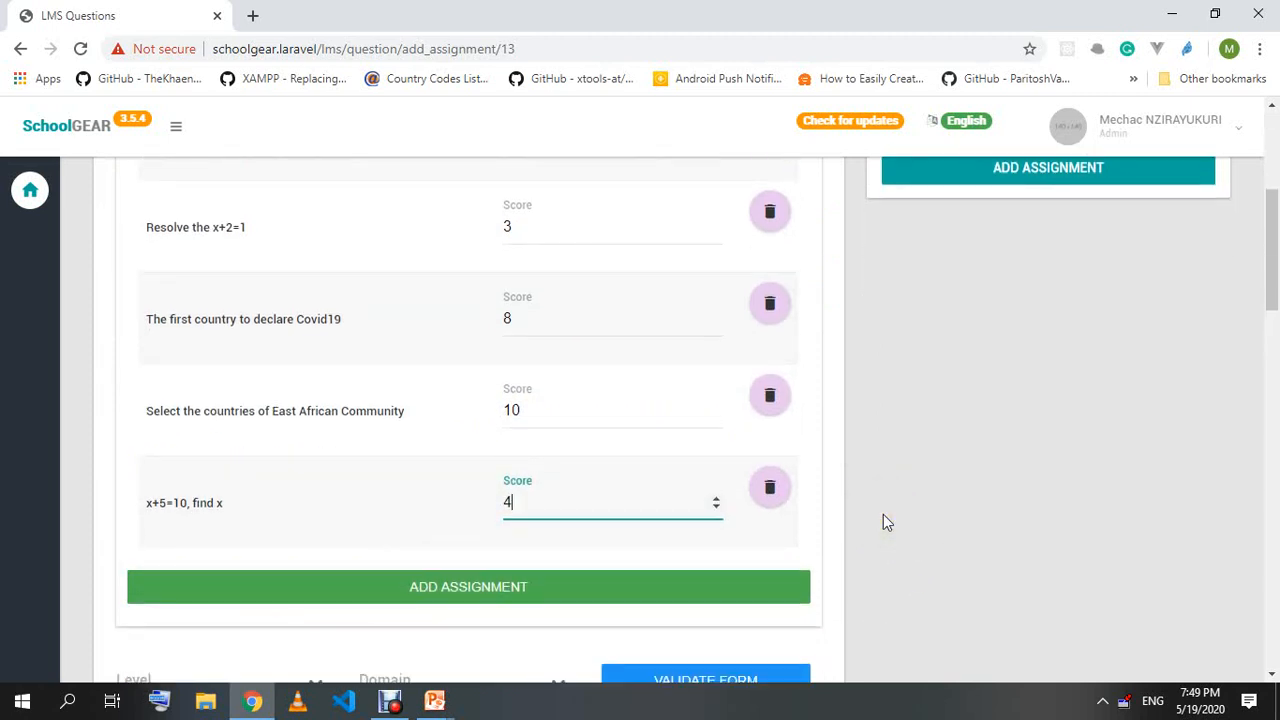
pyautogui.click(1052, 464)
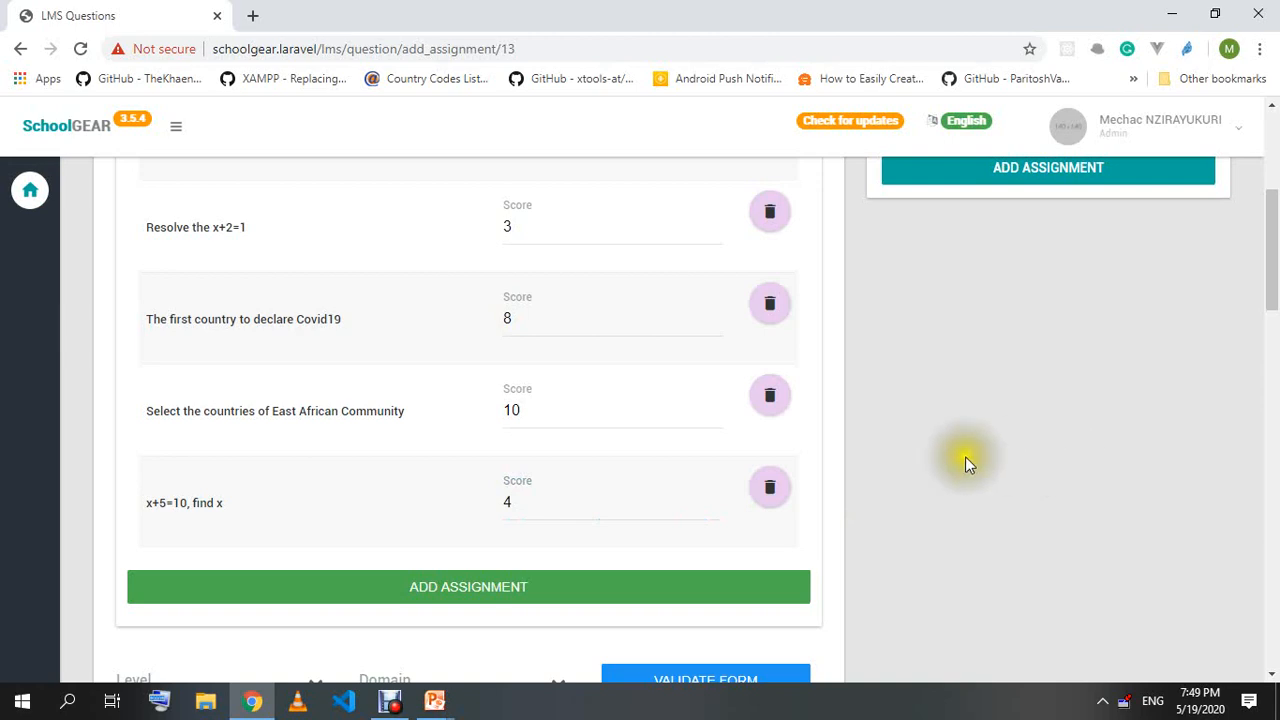
# Review the selected questions and save the assignment with Add Assignment.
pyautogui.scroll(4, 491, 479)
pyautogui.scroll(-5, 491, 479)
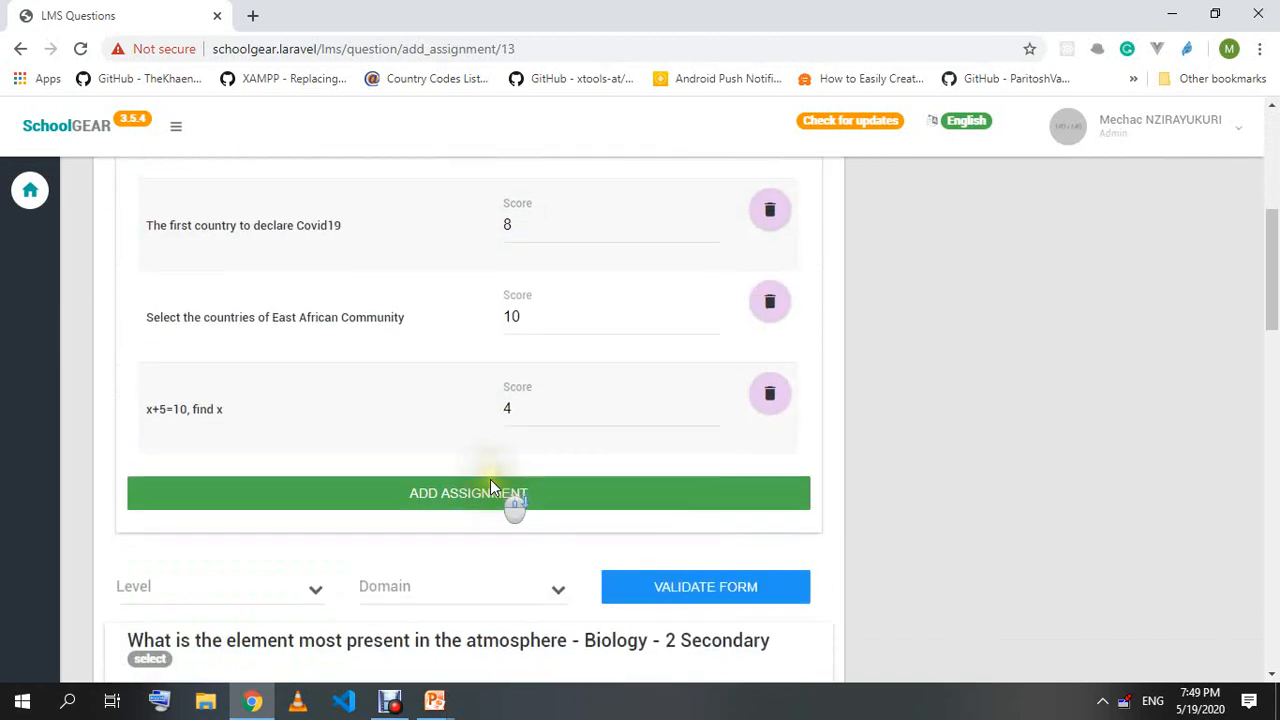
pyautogui.scroll(4, 571, 371)
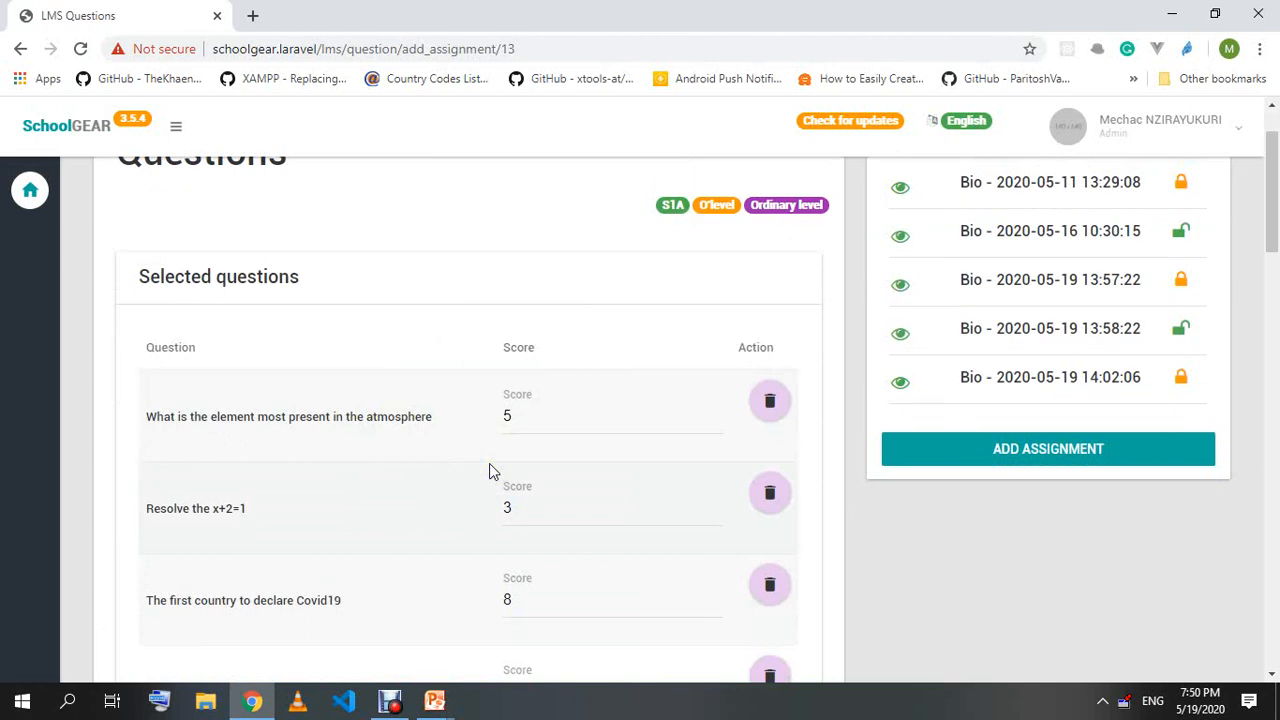
pyautogui.scroll(-1, 459, 476)
pyautogui.scroll(-1, 451, 520)
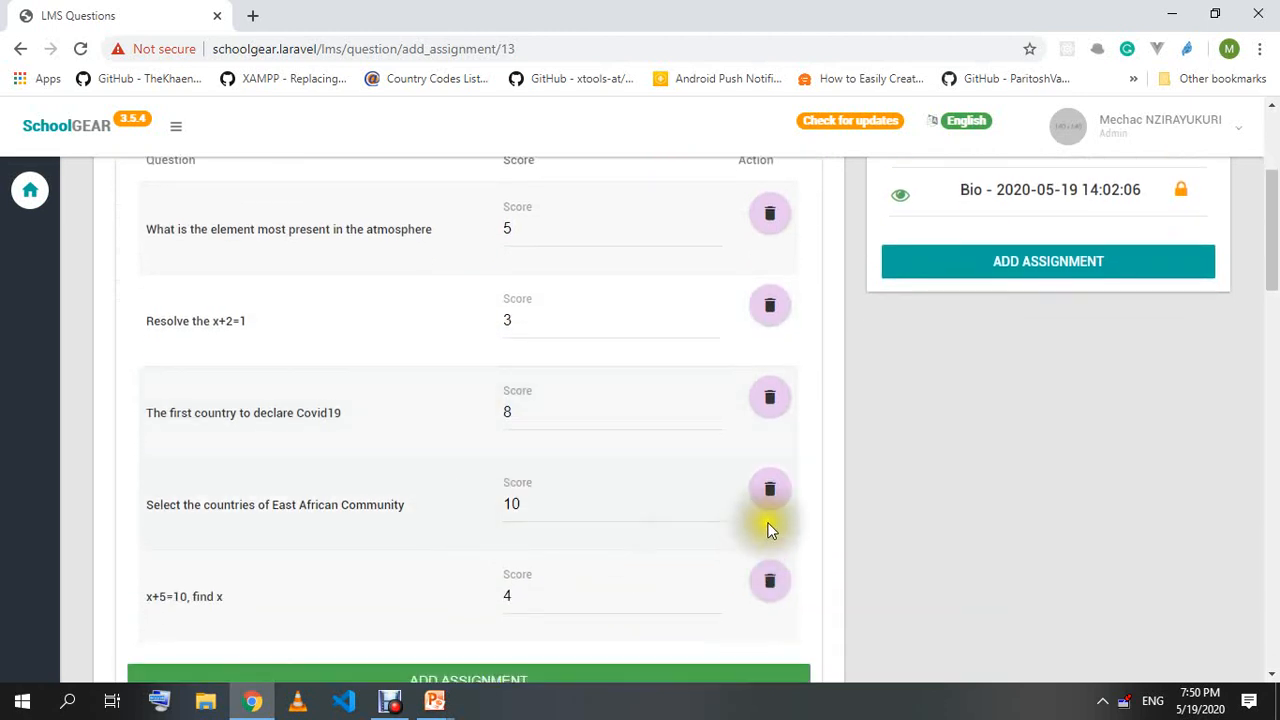
pyautogui.click(772, 494)
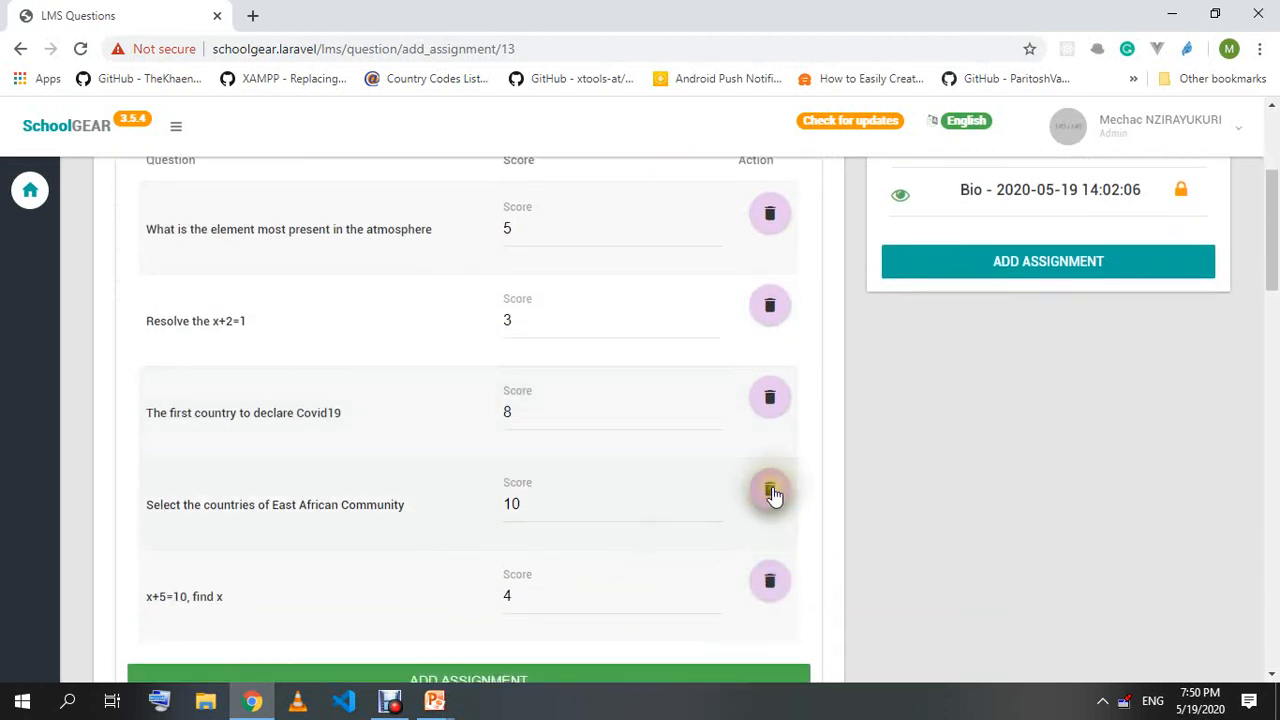
pyautogui.scroll(-2, 772, 494)
pyautogui.click(445, 500)
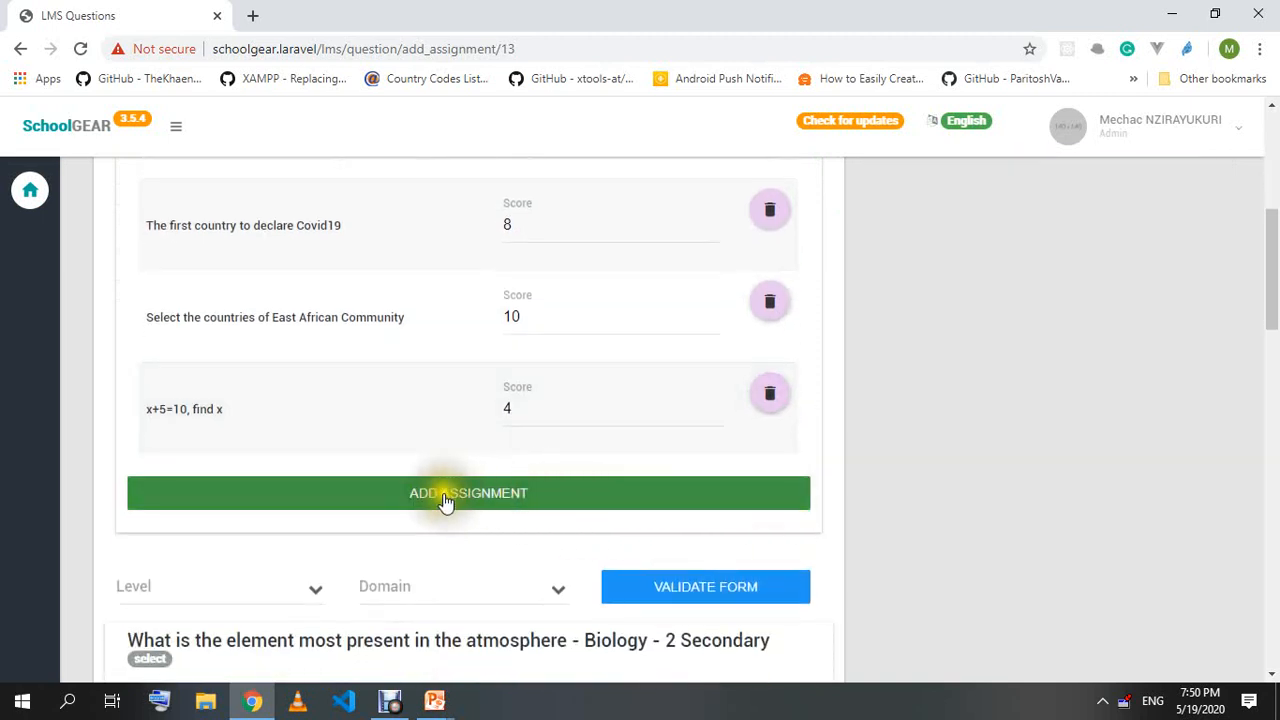
pyautogui.click(521, 500)
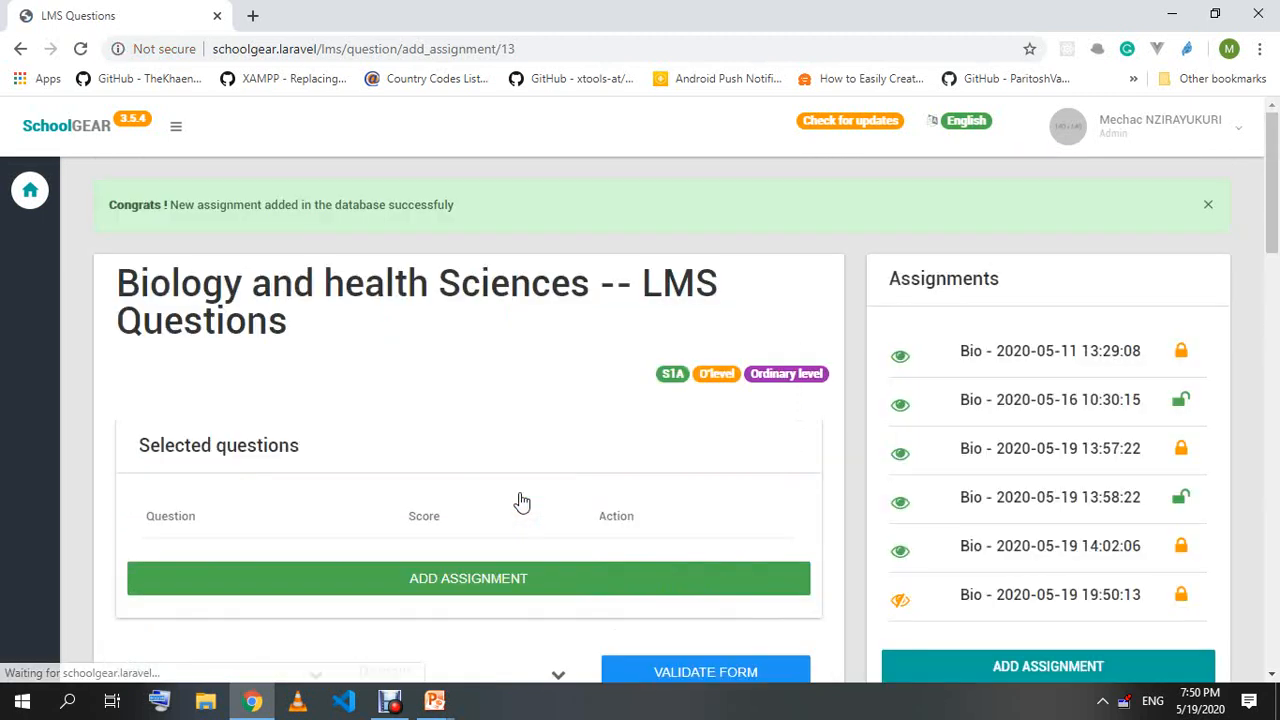
pyautogui.scroll(-1, 392, 490)
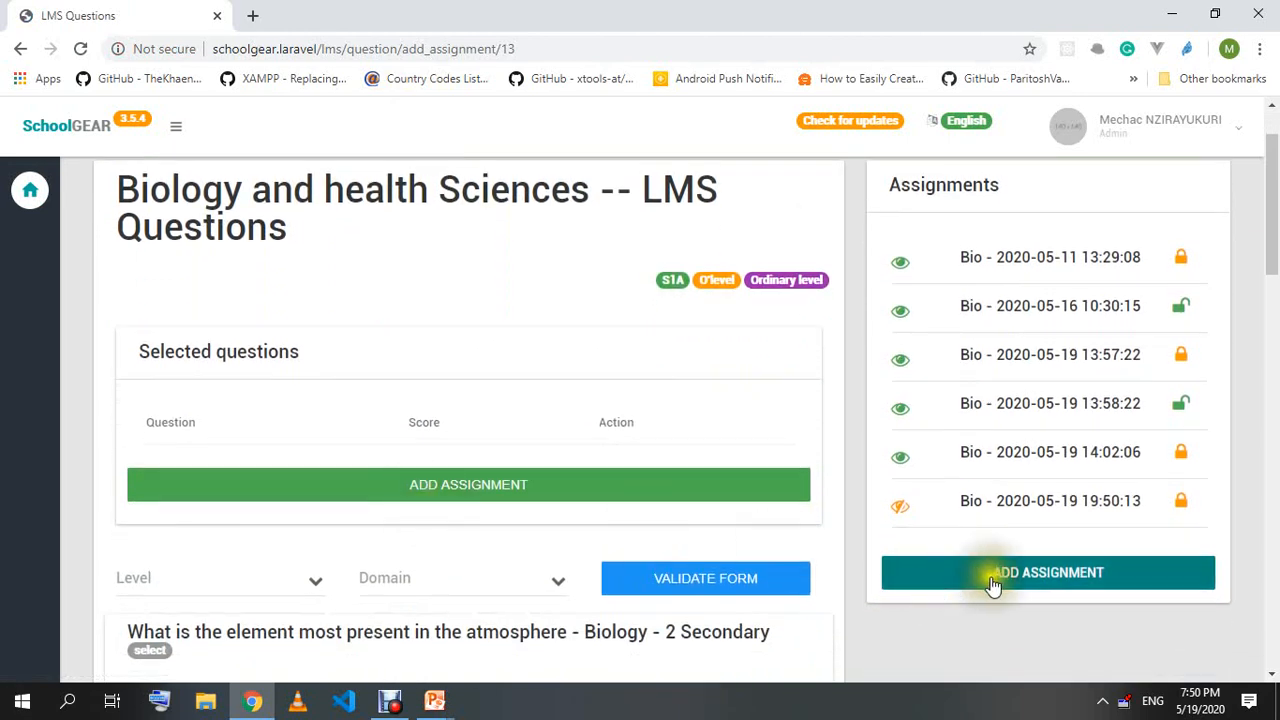
pyautogui.click(900, 506)
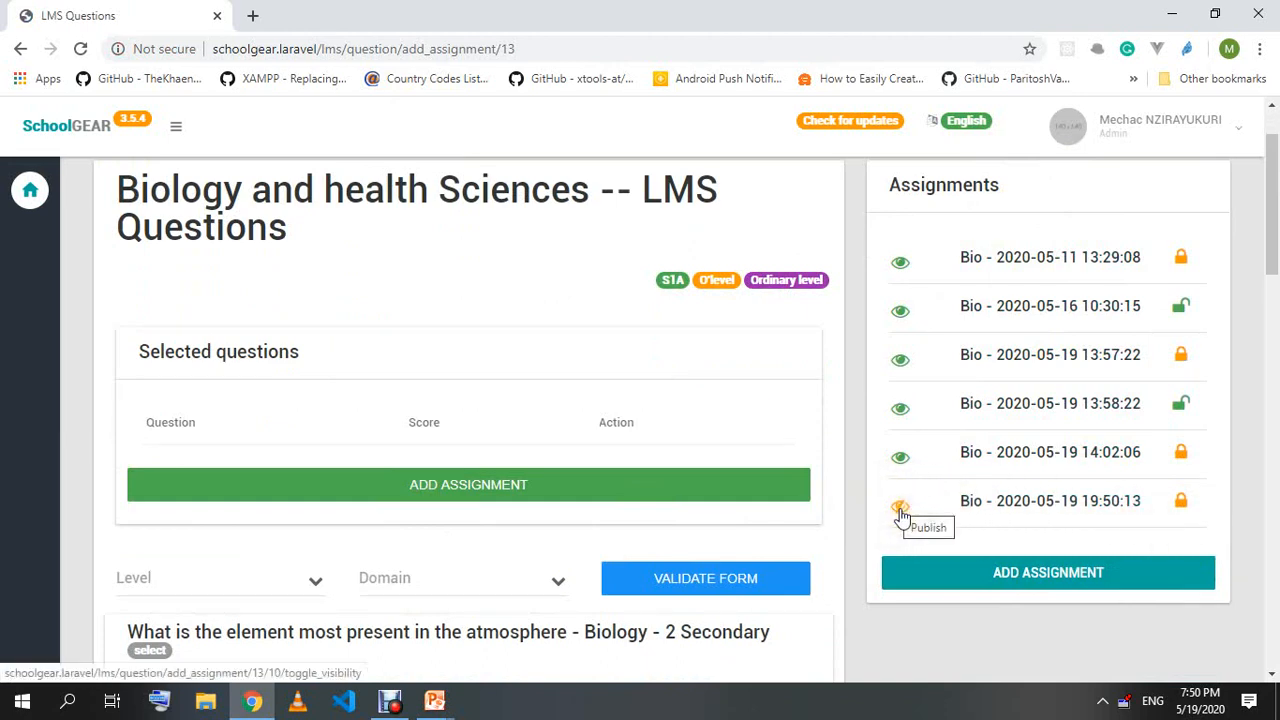
pyautogui.click(1191, 506)
pyautogui.click(1195, 507)
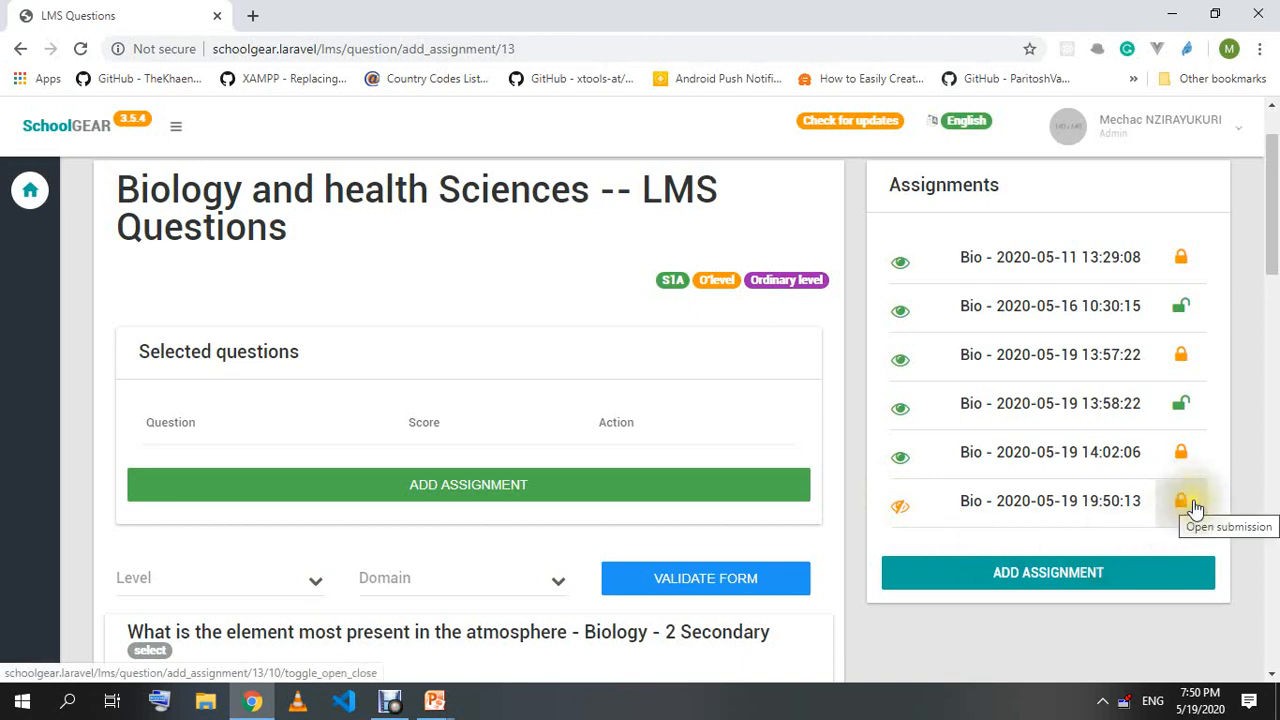
pyautogui.click(901, 511)
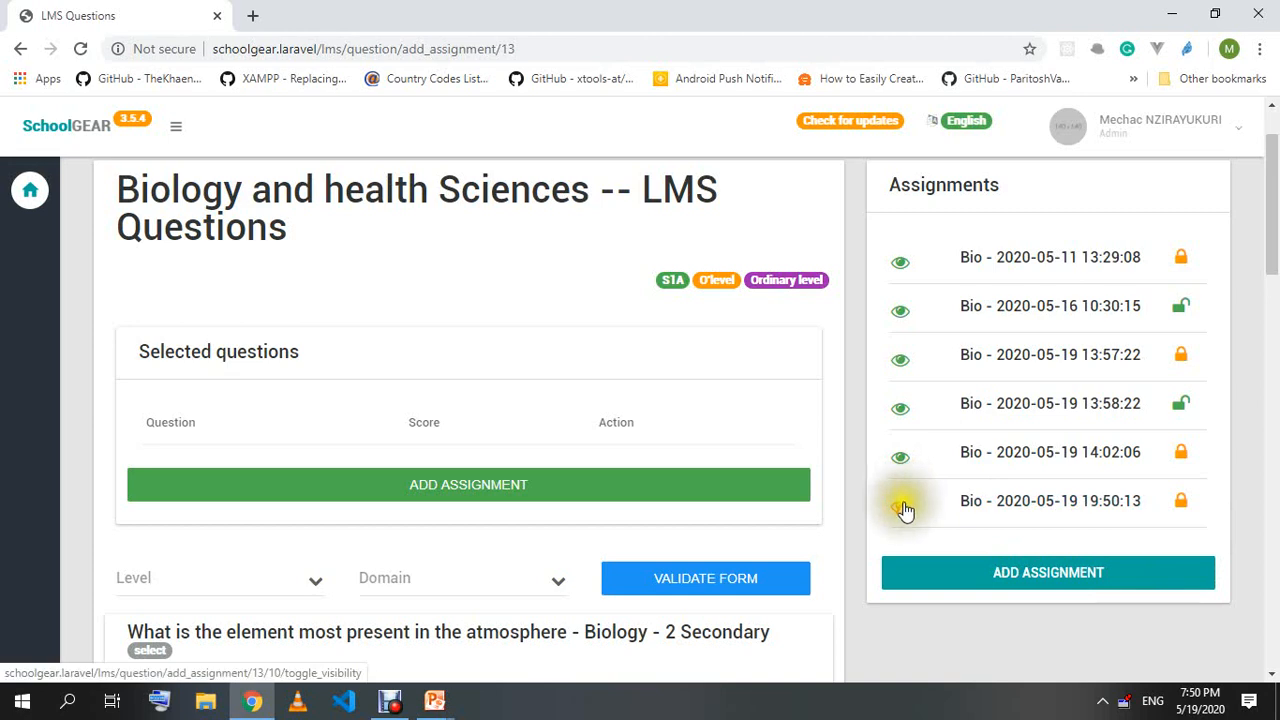
pyautogui.click(900, 507)
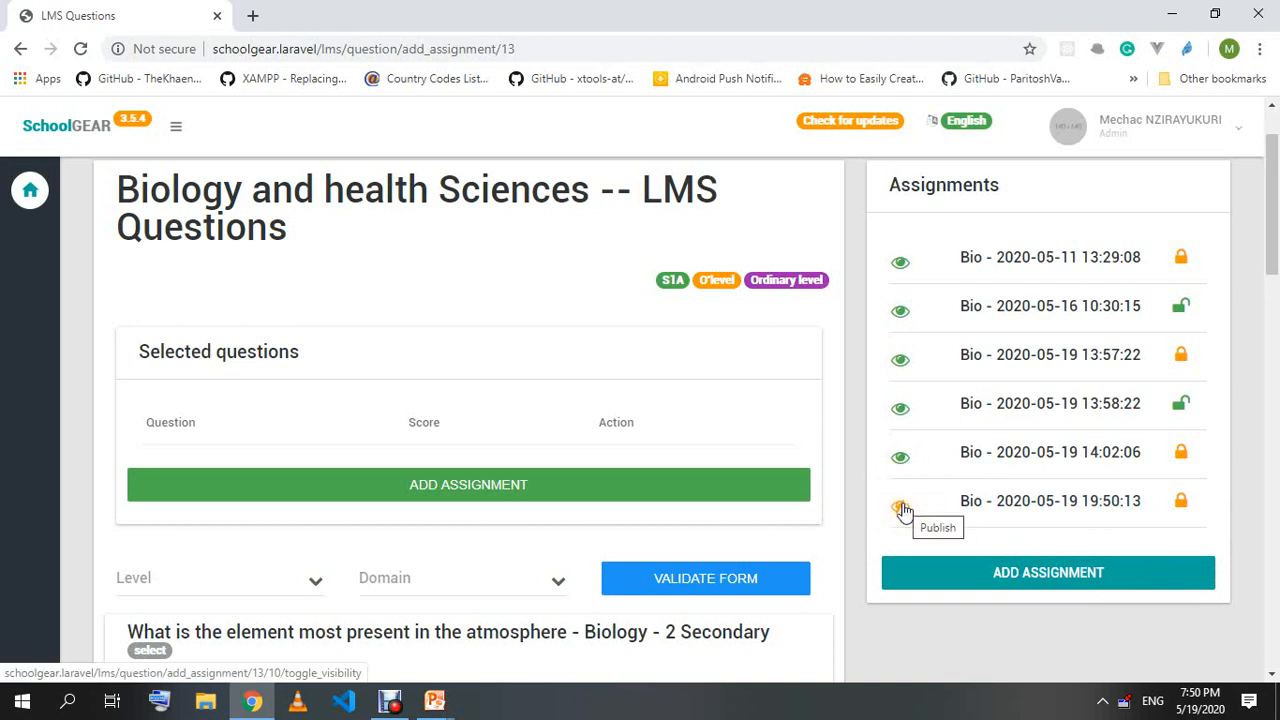
pyautogui.click(900, 513)
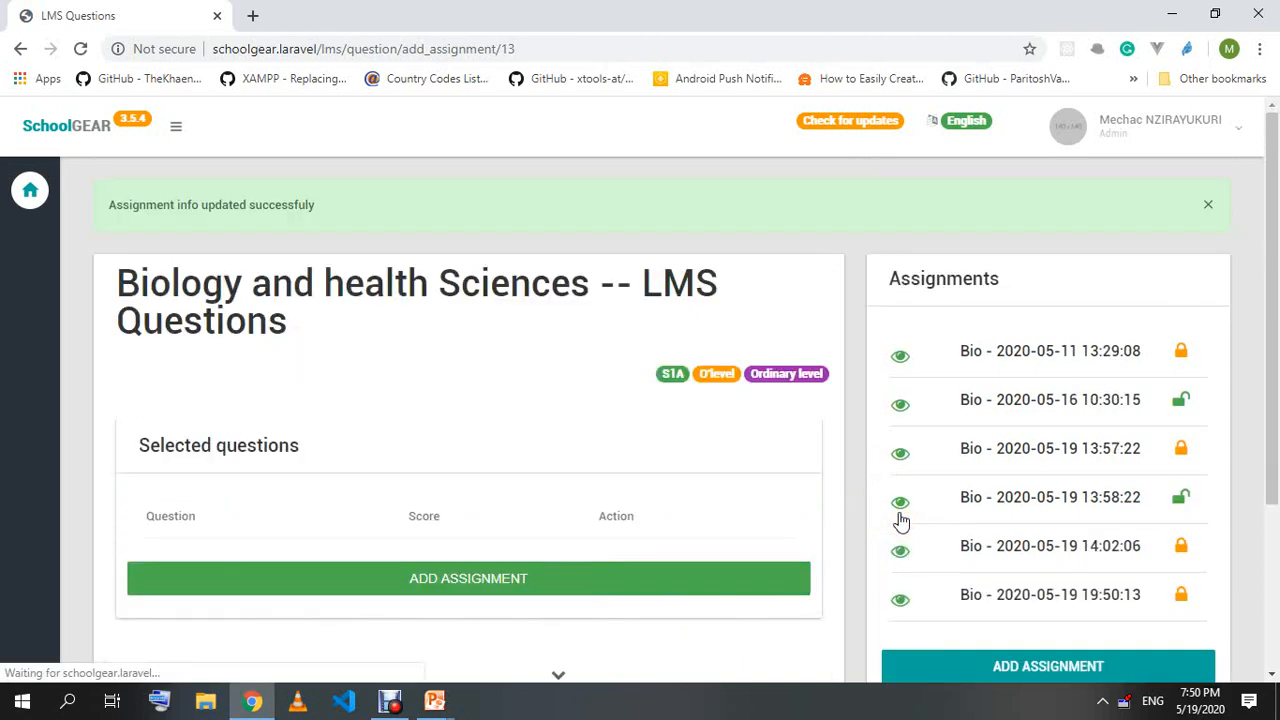
pyautogui.scroll(-2, 922, 403)
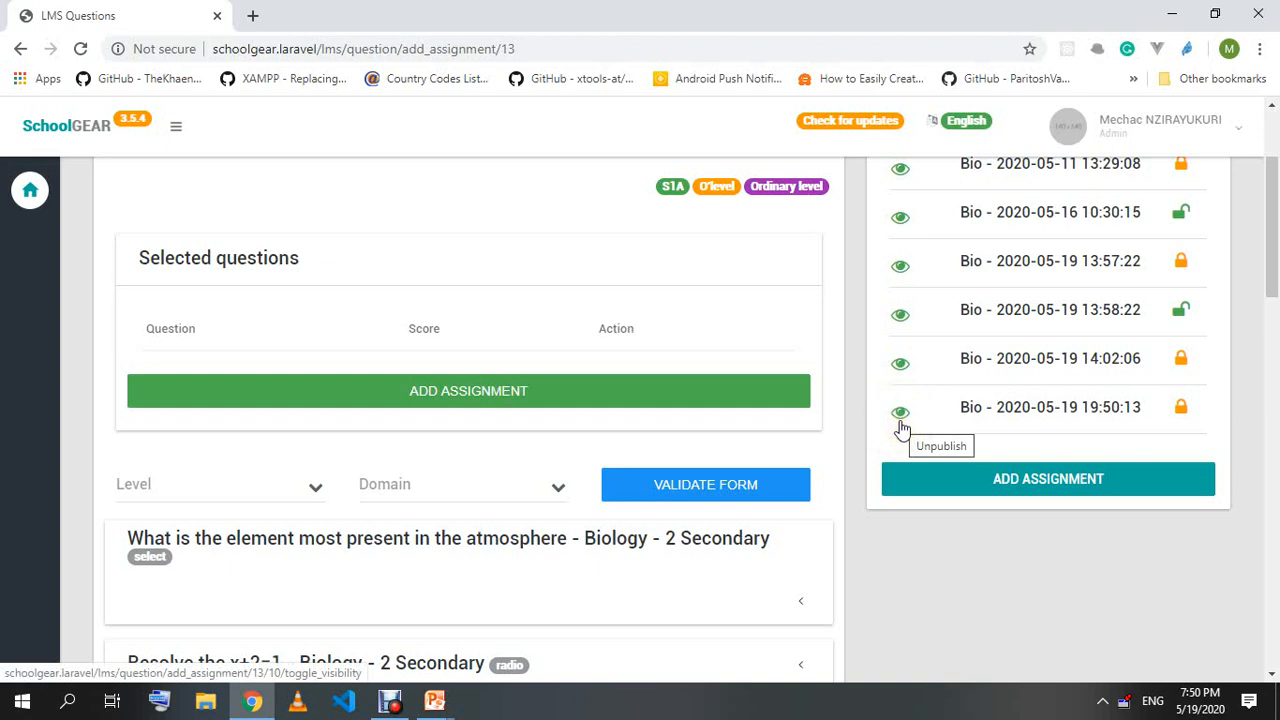
pyautogui.click(902, 418)
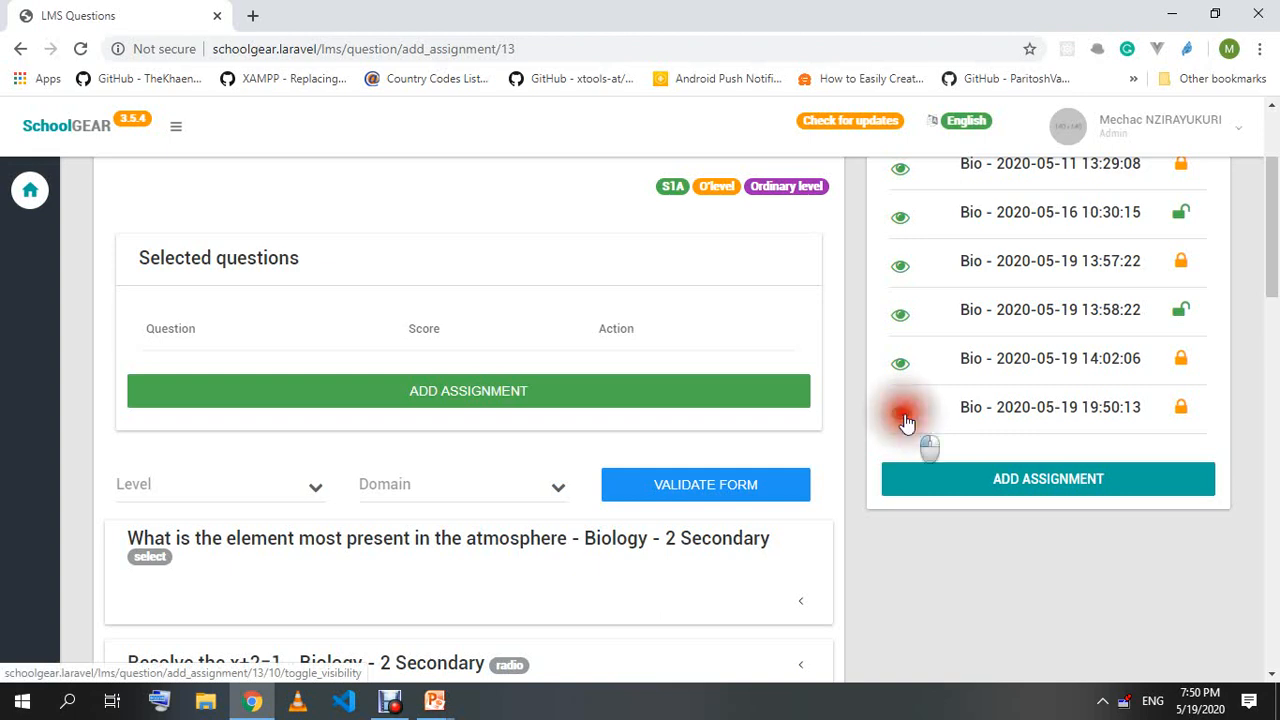
pyautogui.scroll(-2, 905, 430)
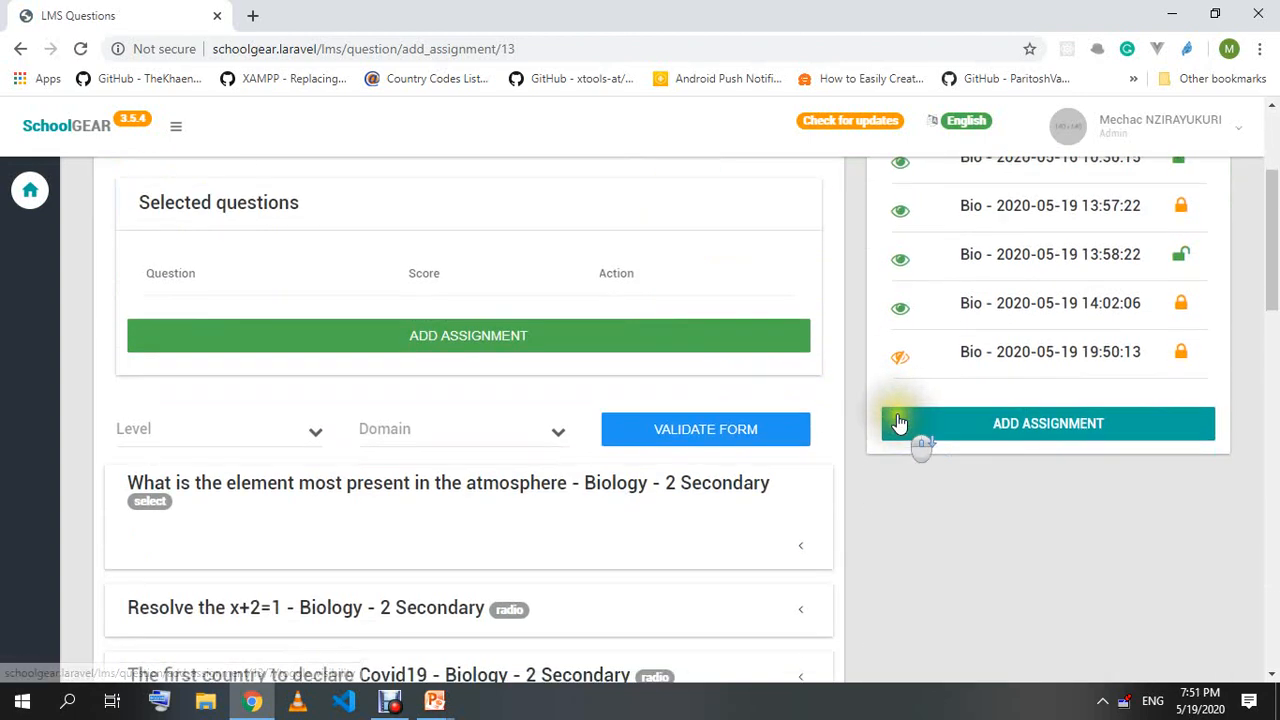
pyautogui.click(902, 360)
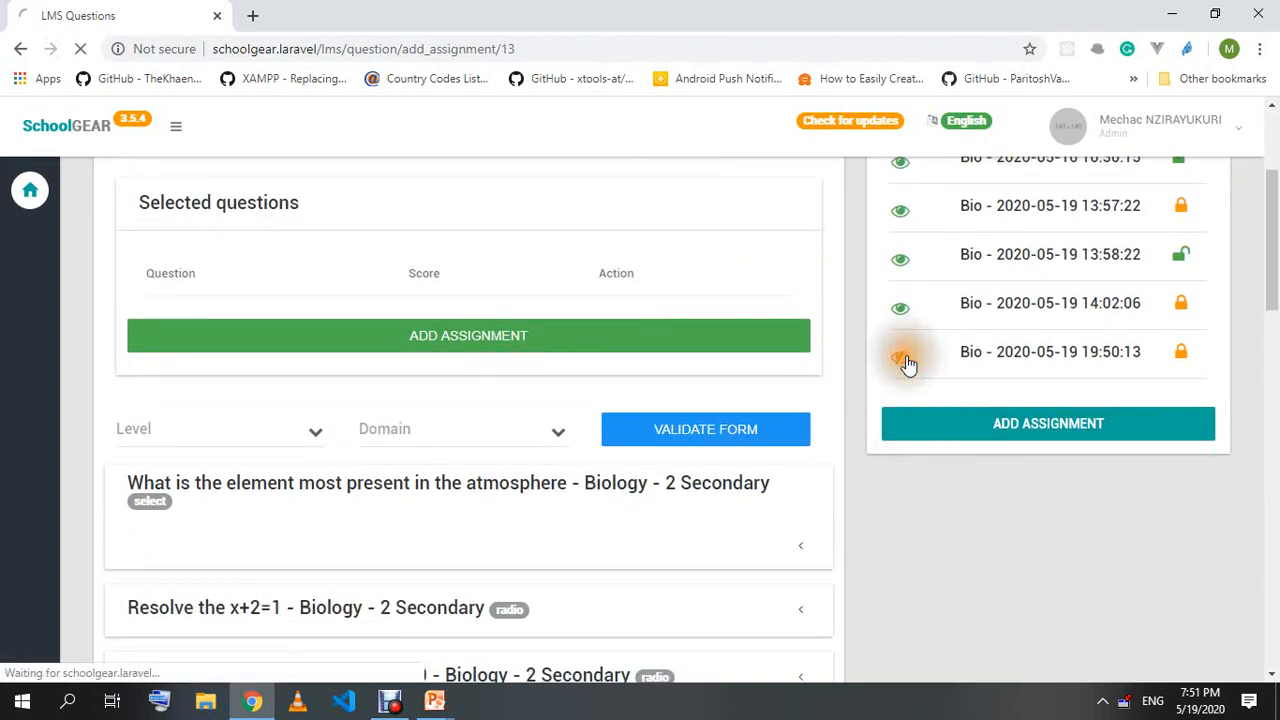
pyautogui.scroll(-2, 896, 394)
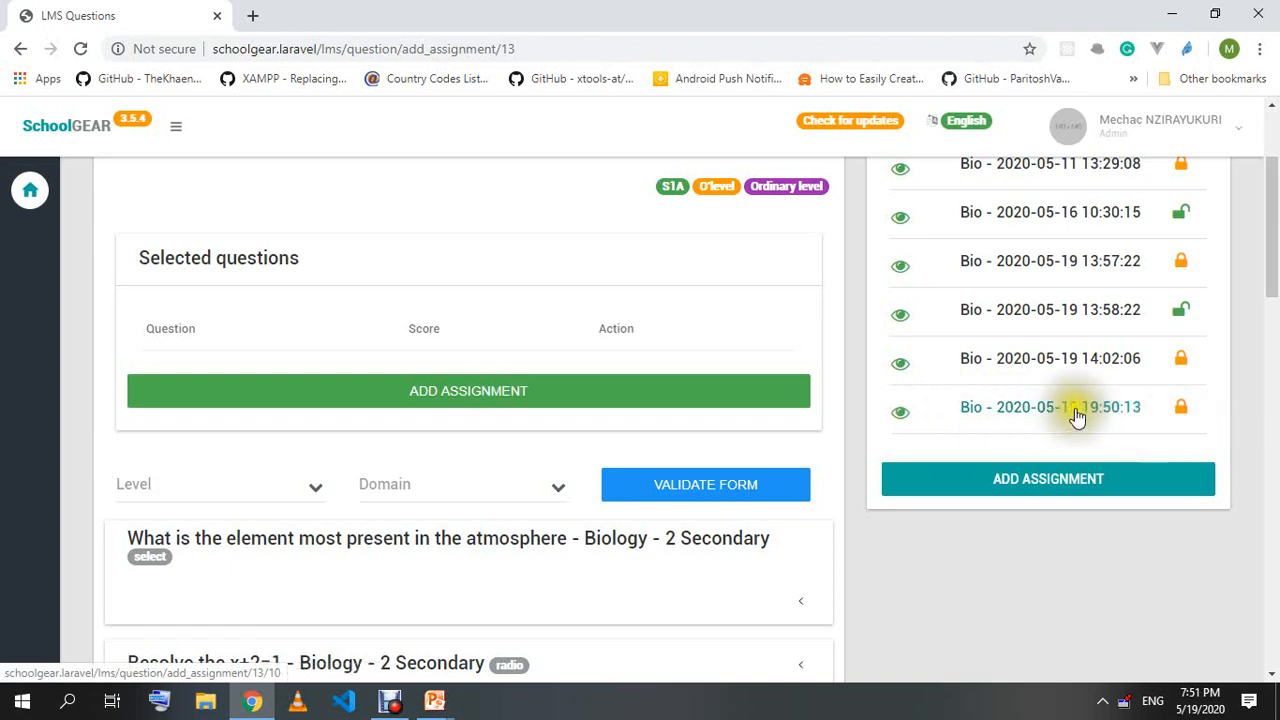
pyautogui.click(1183, 409)
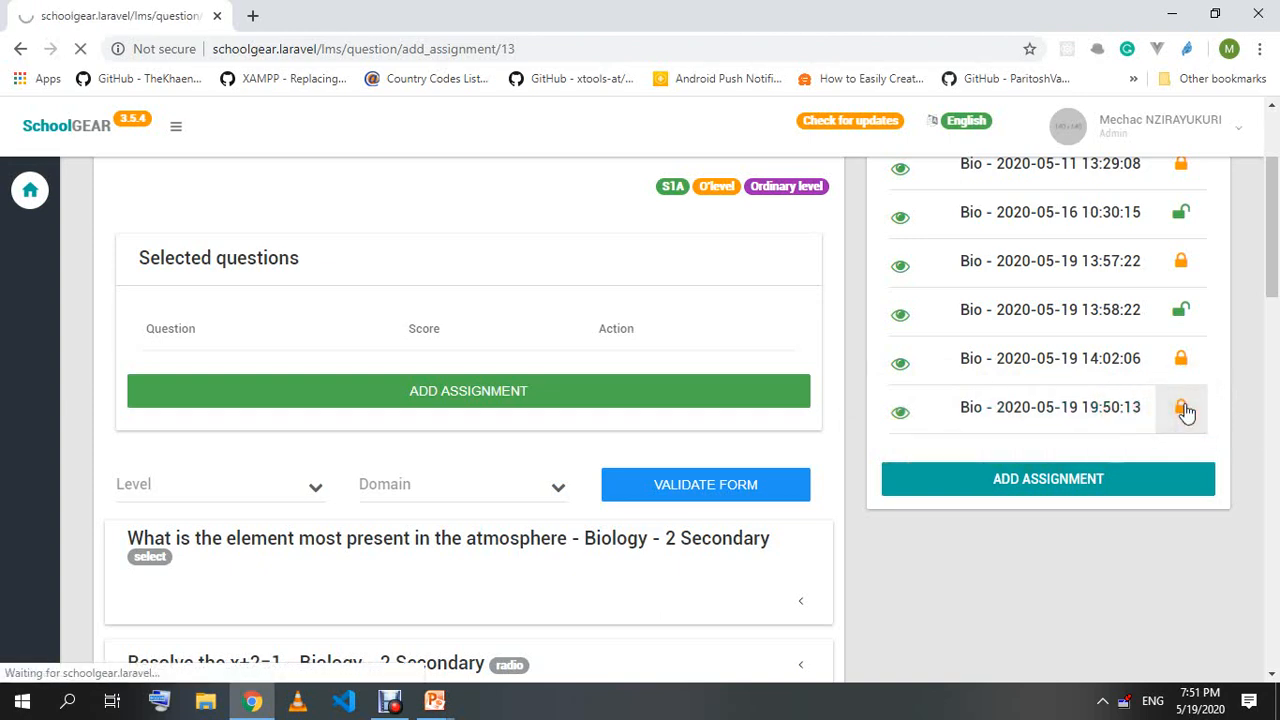
pyautogui.scroll(-3, 1170, 455)
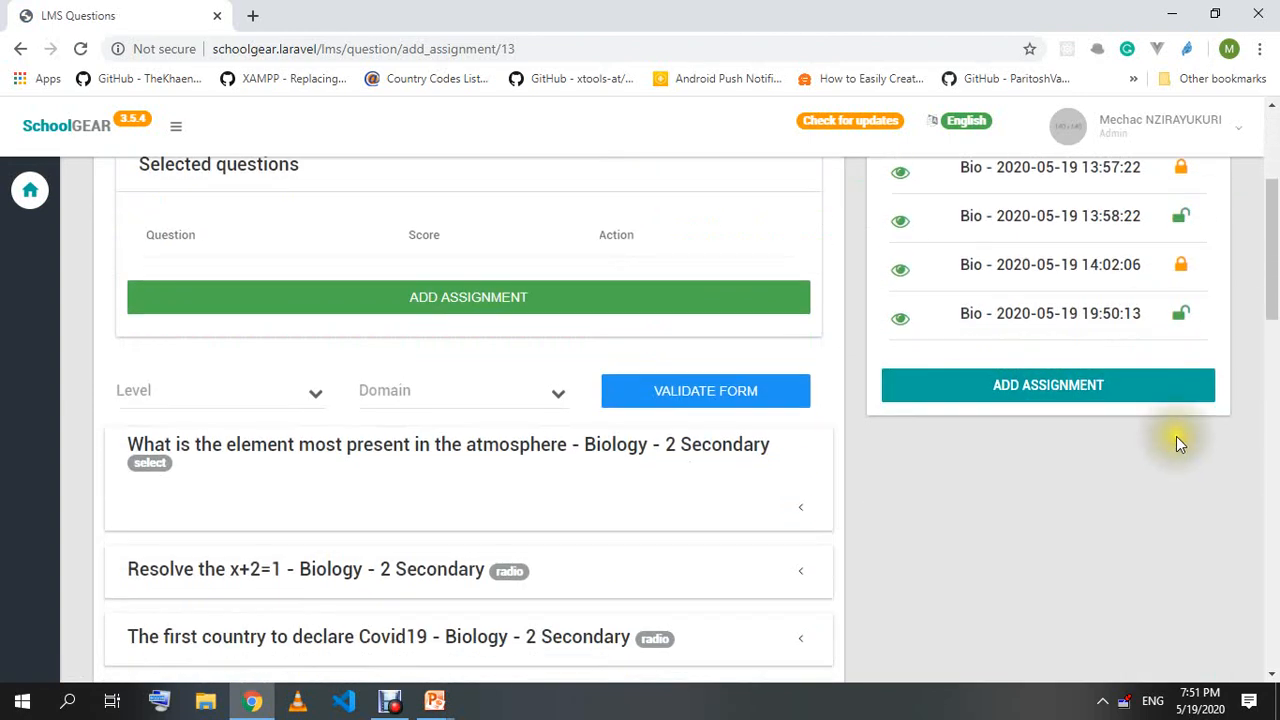
pyautogui.click(901, 321)
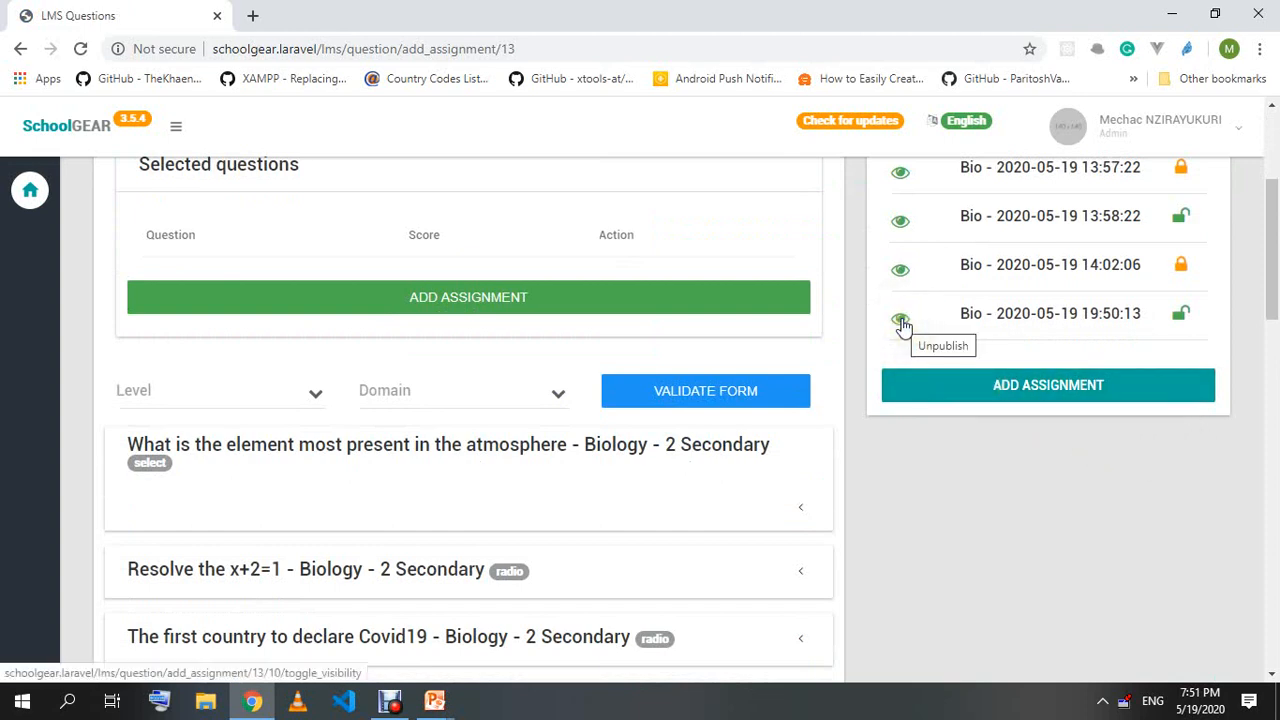
pyautogui.click(1195, 322)
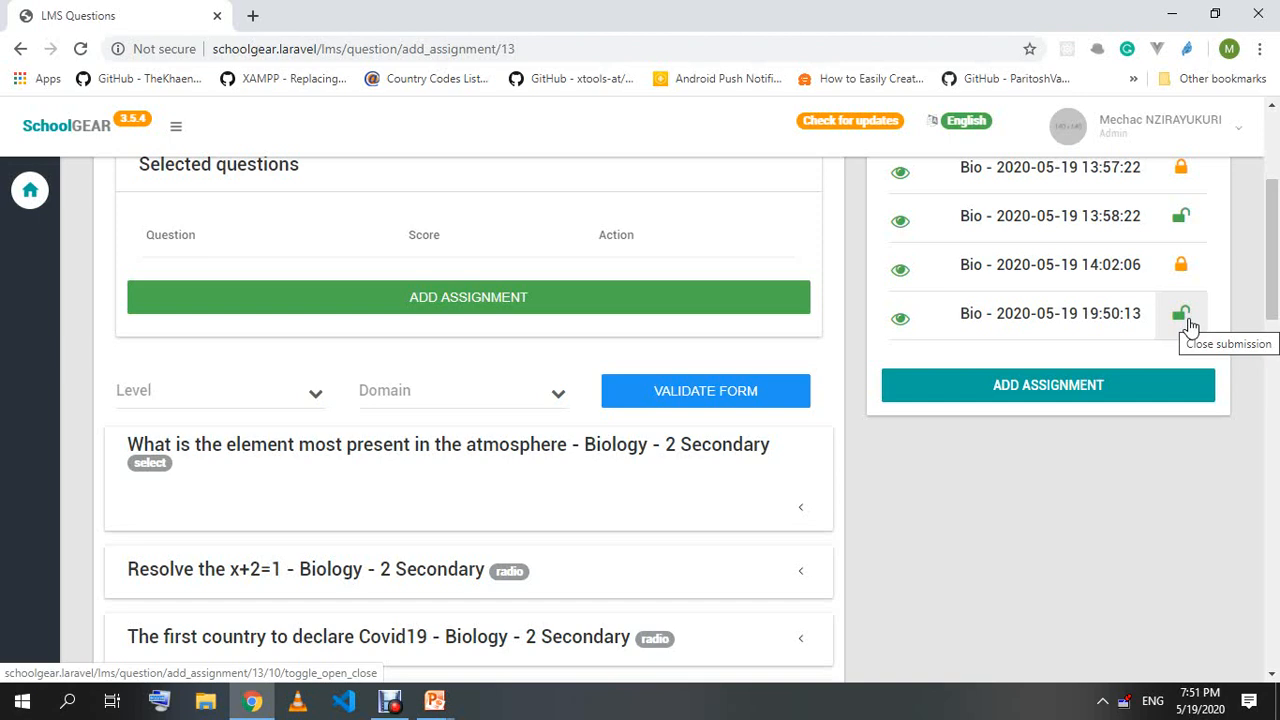
pyautogui.click(1183, 316)
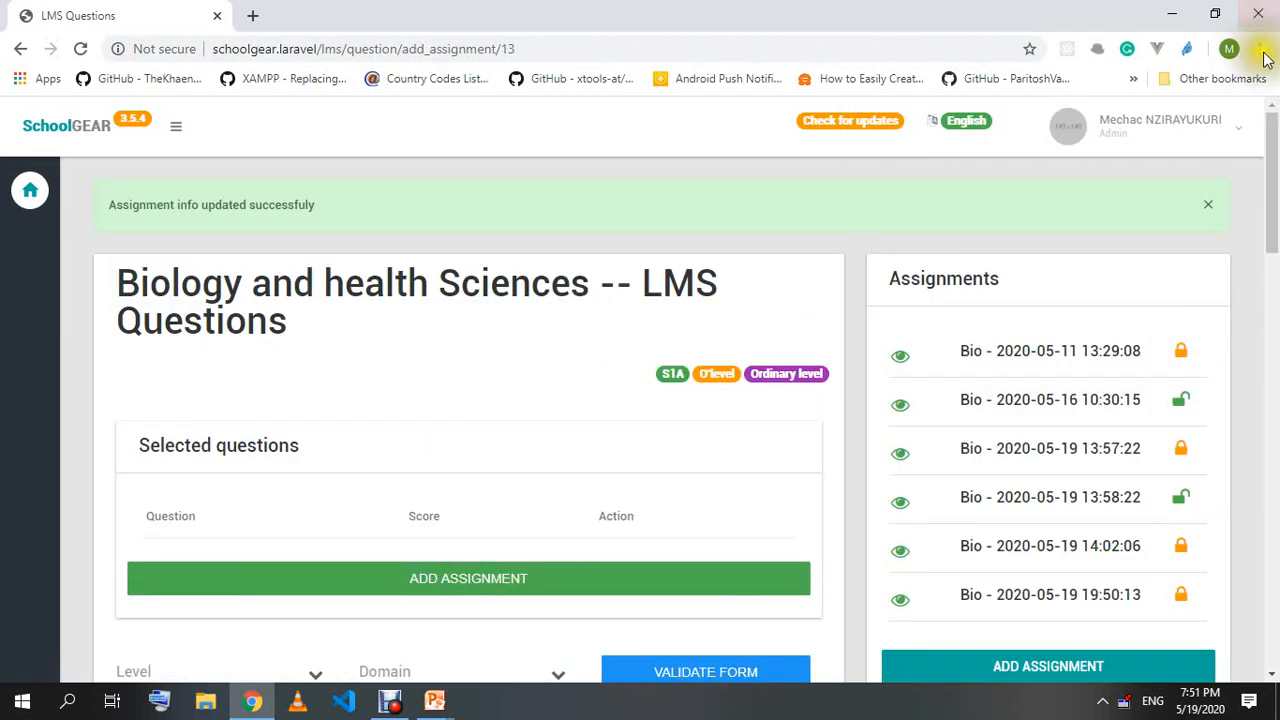
pyautogui.click(1260, 48)
# In a new incognito window, log in to SchoolGEAR's Student module with the student's ID and password.
pyautogui.click(1157, 125)
pyautogui.write('s')
pyautogui.press('Return')
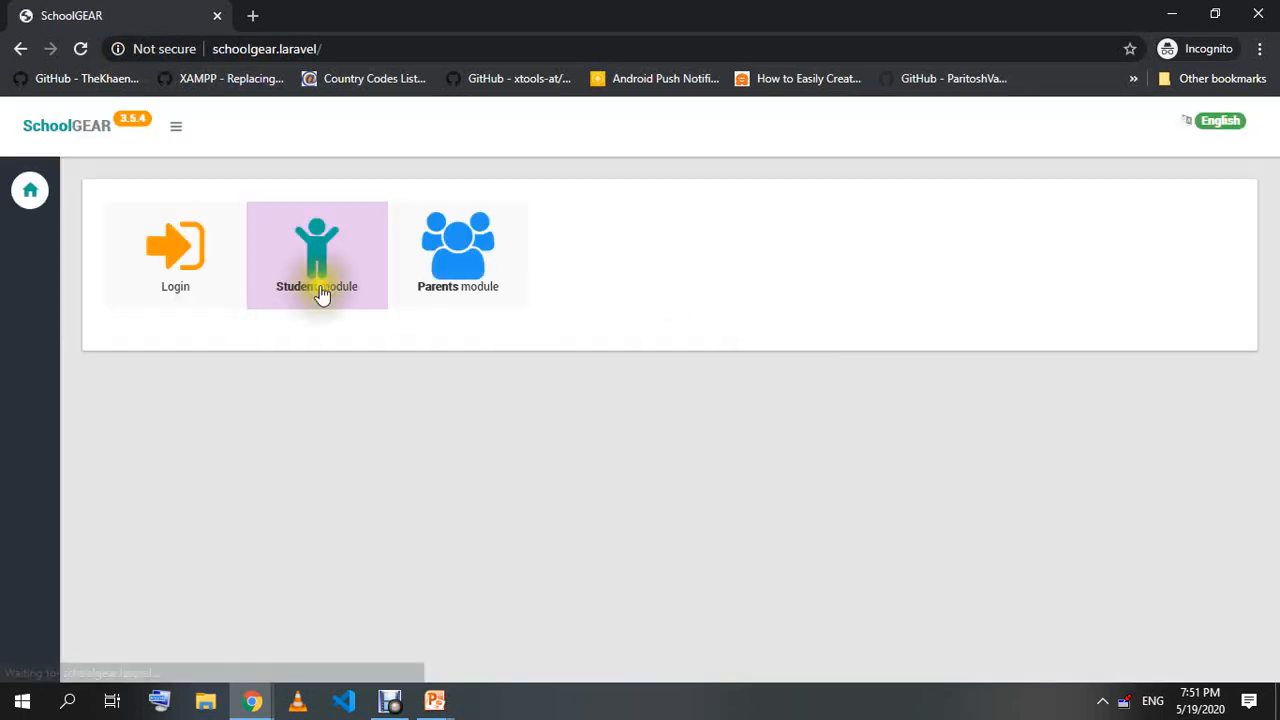
pyautogui.click(348, 250)
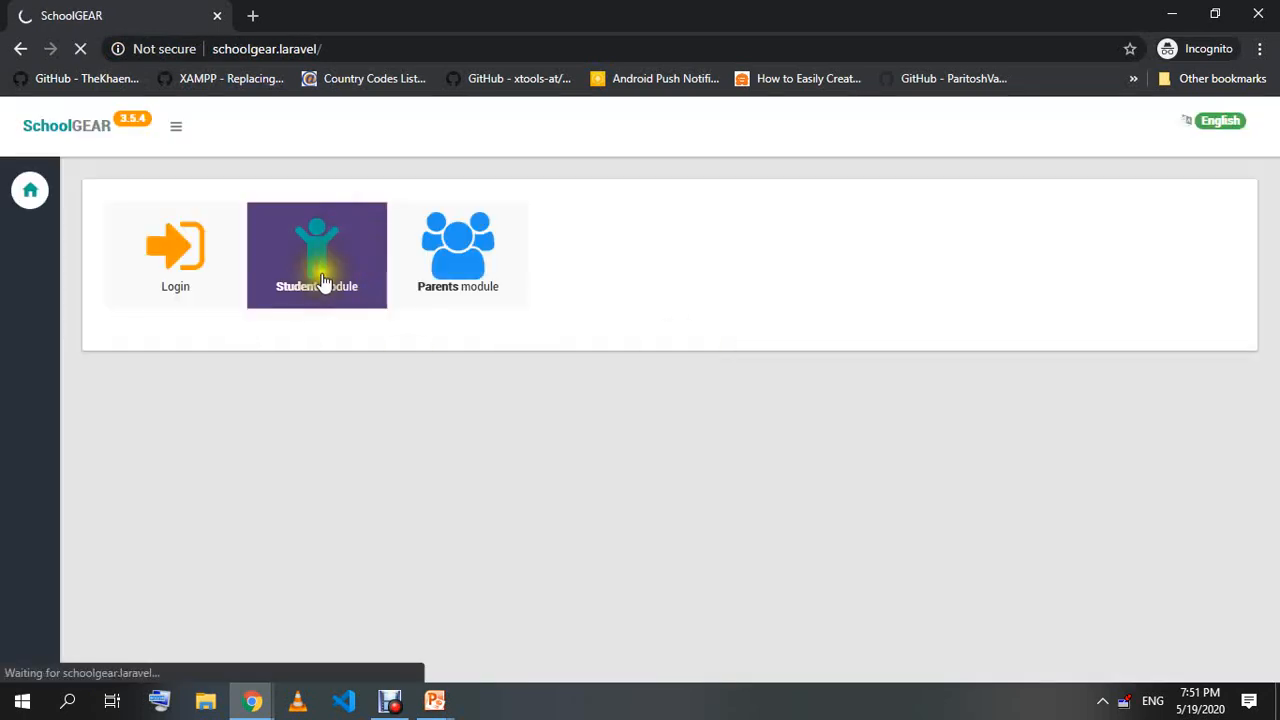
pyautogui.click(185, 312)
pyautogui.write('test')
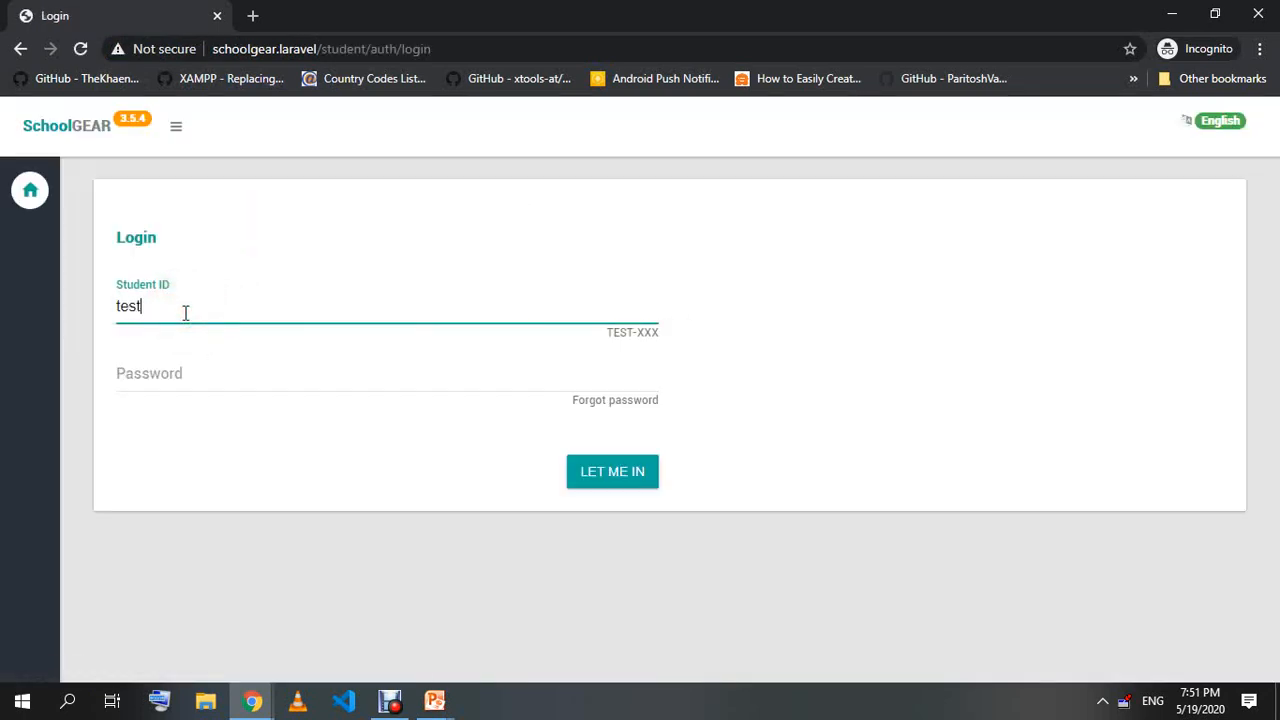
pyautogui.write('-467')
pyautogui.press('Tab')
pyautogui.write('*****')
pyautogui.click(645, 482)
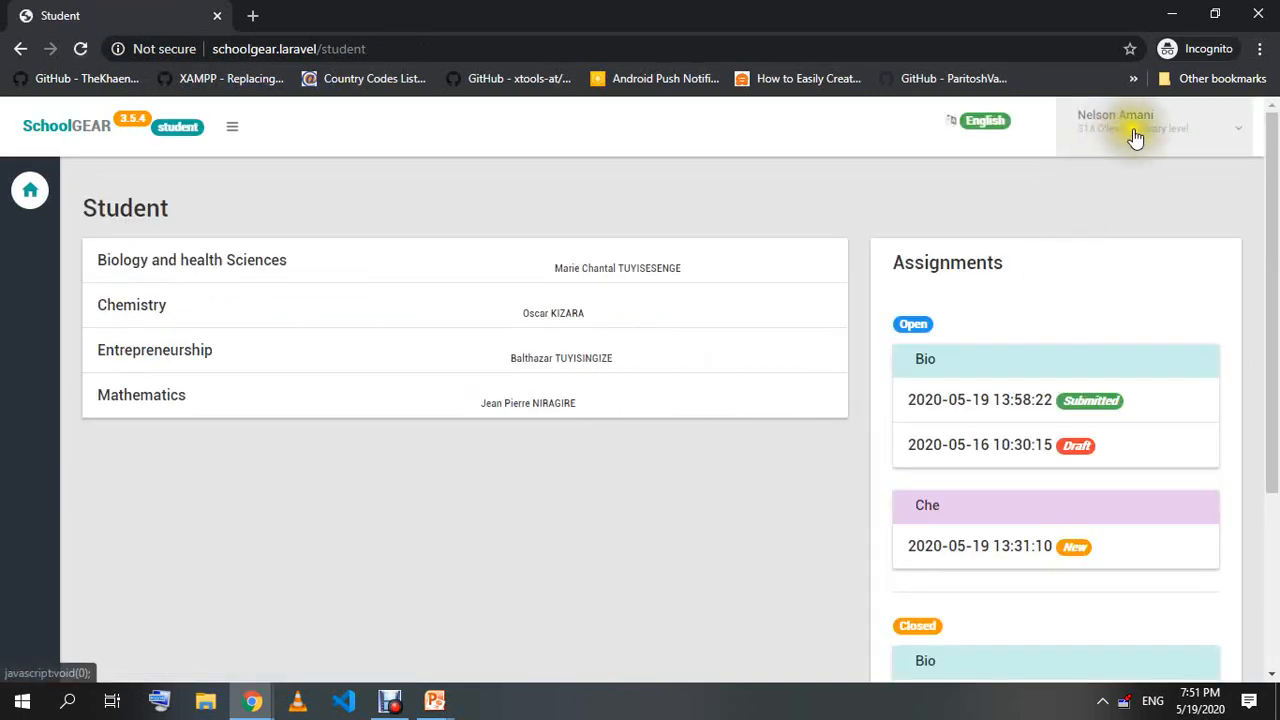
pyautogui.scroll(-1, 1075, 262)
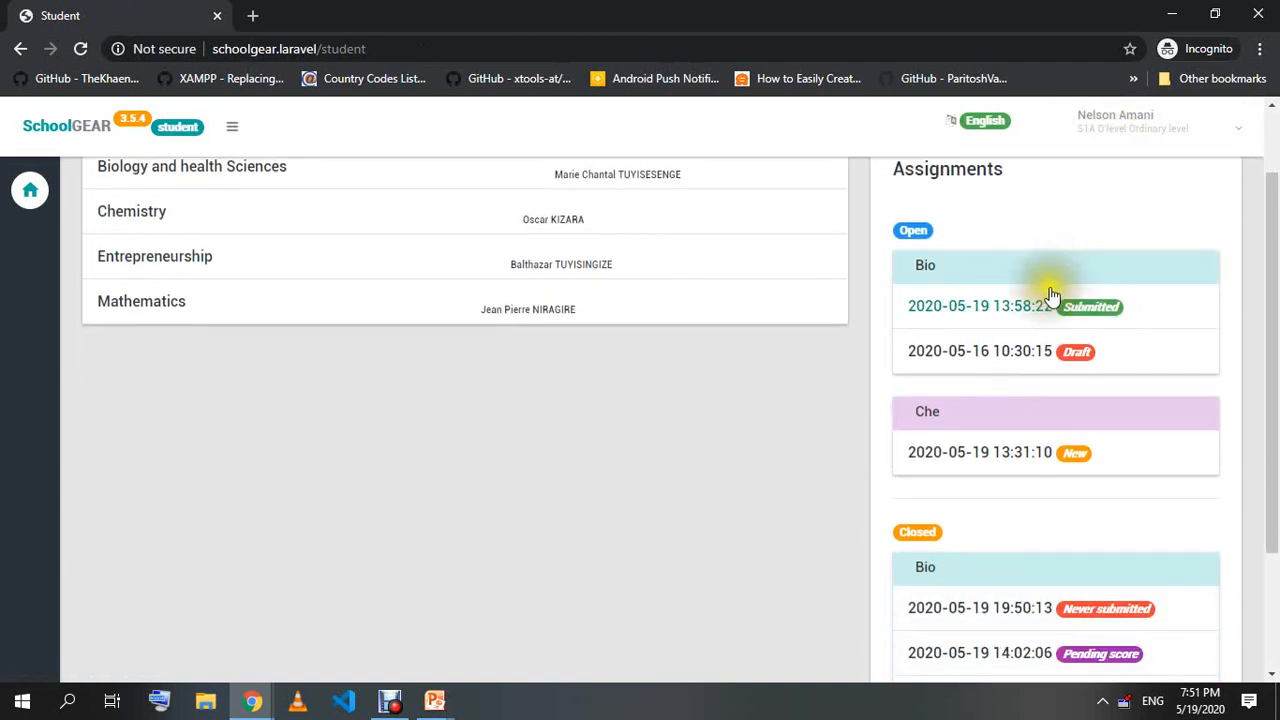
pyautogui.scroll(-2, 1033, 303)
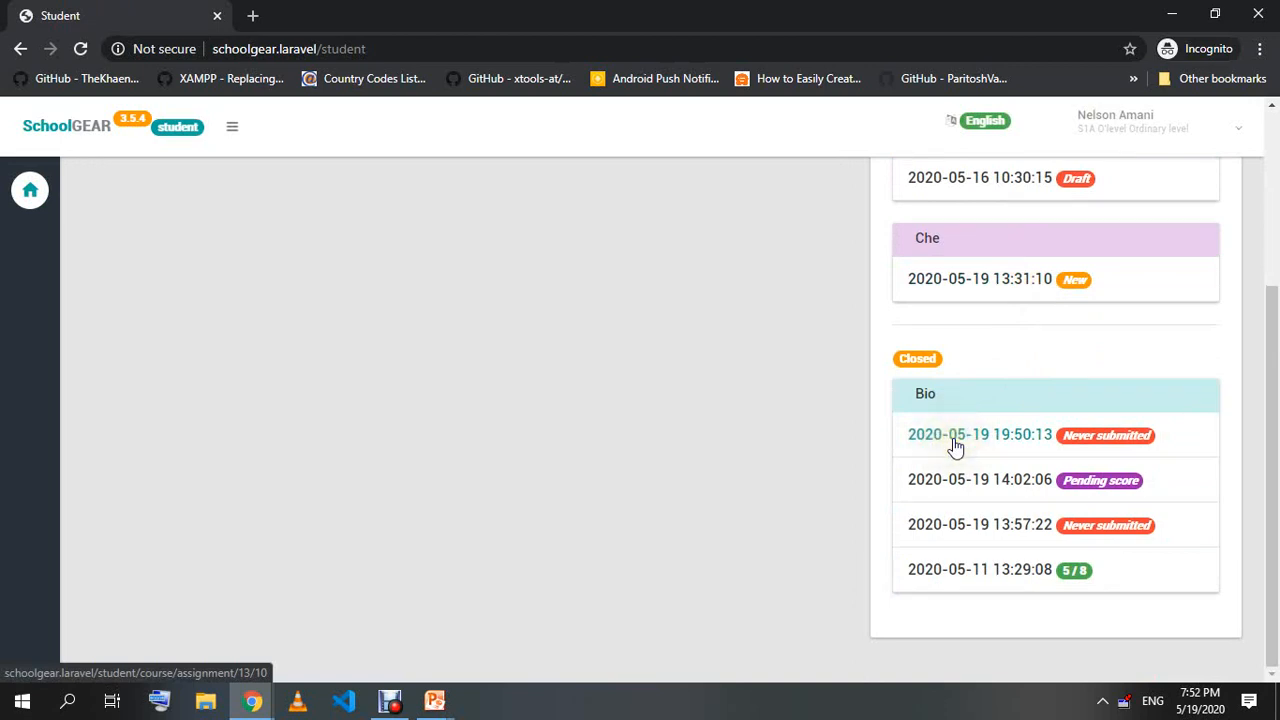
pyautogui.click(1012, 446)
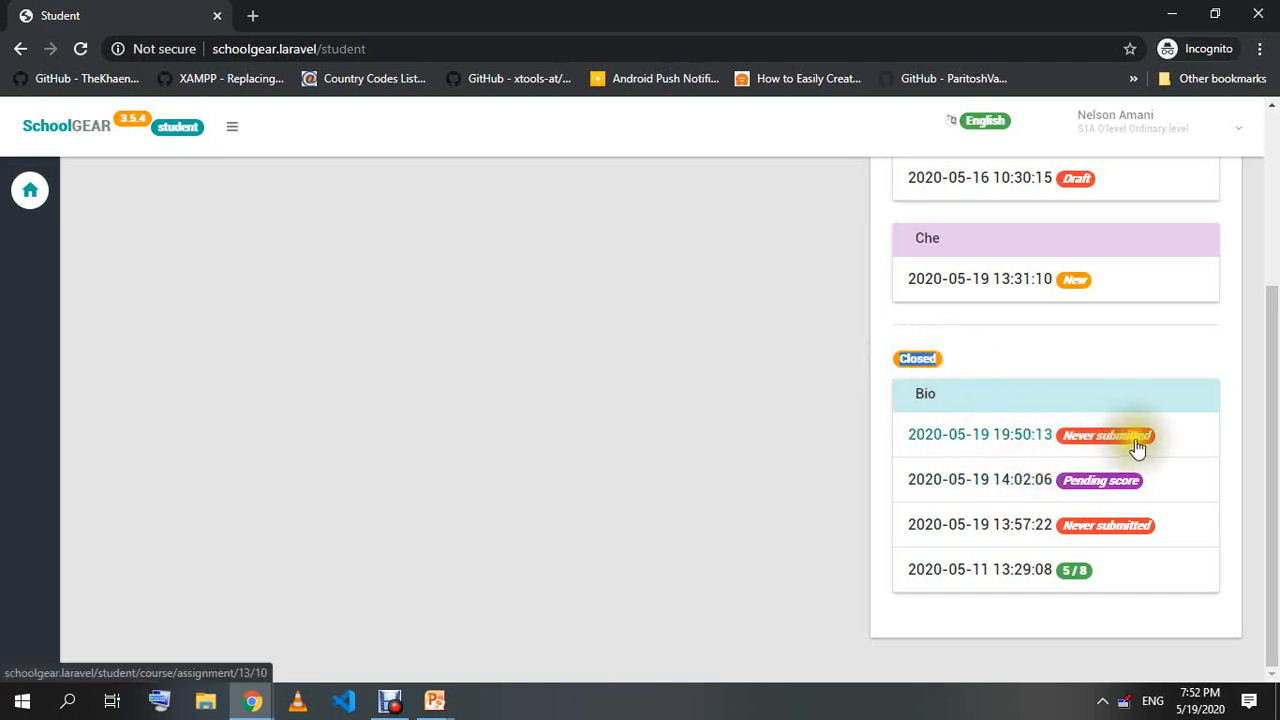
# Toggle the assignment's visibility in the admin window, then reopen it as the student.
pyautogui.click(254, 698)
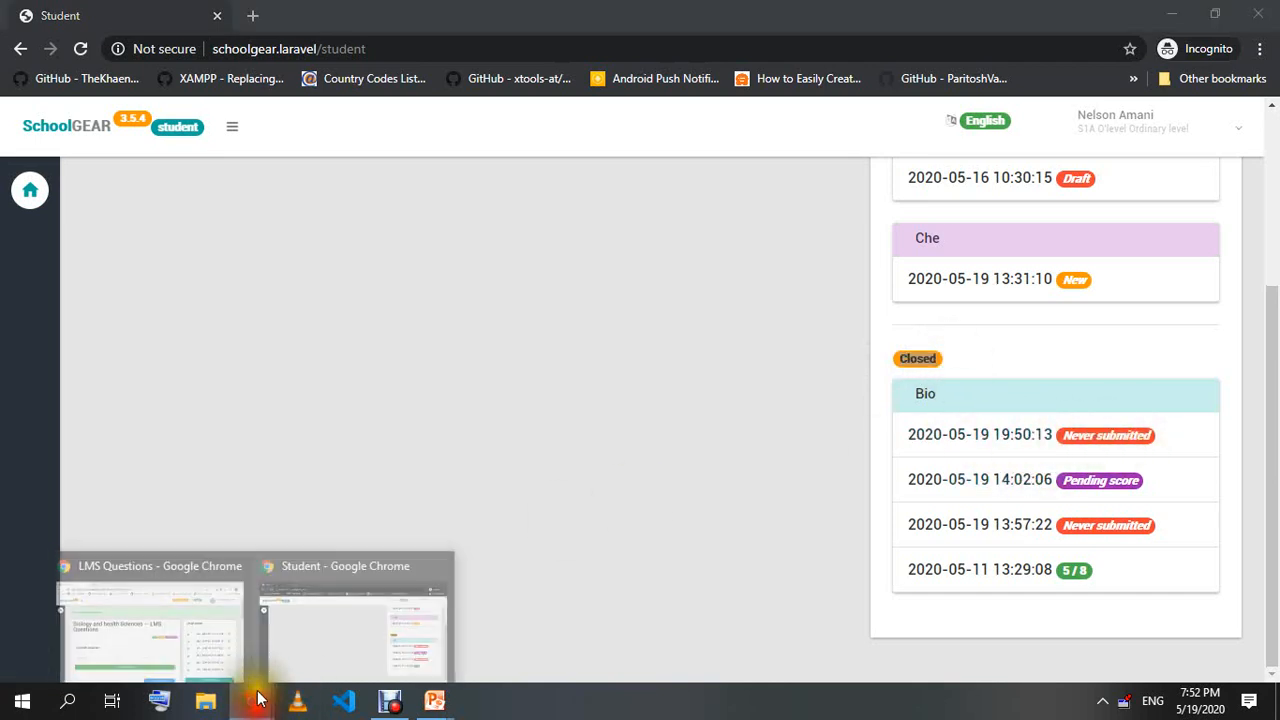
pyautogui.click(186, 634)
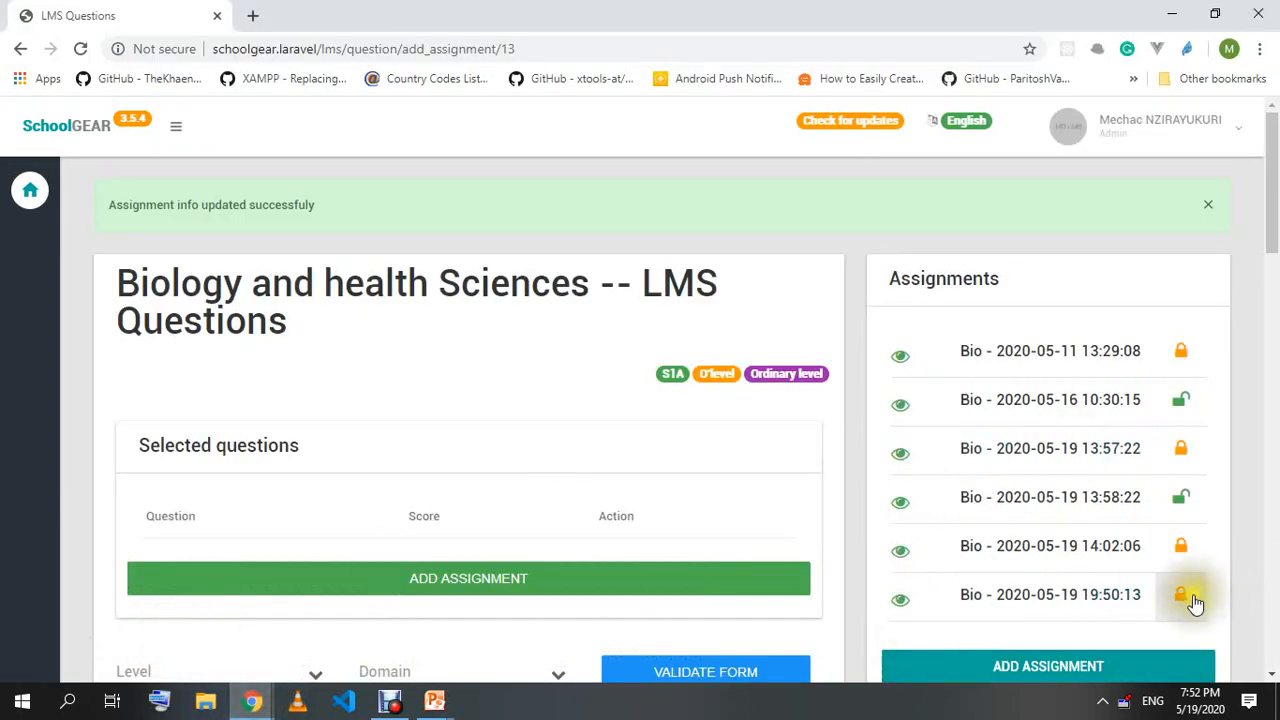
pyautogui.click(901, 602)
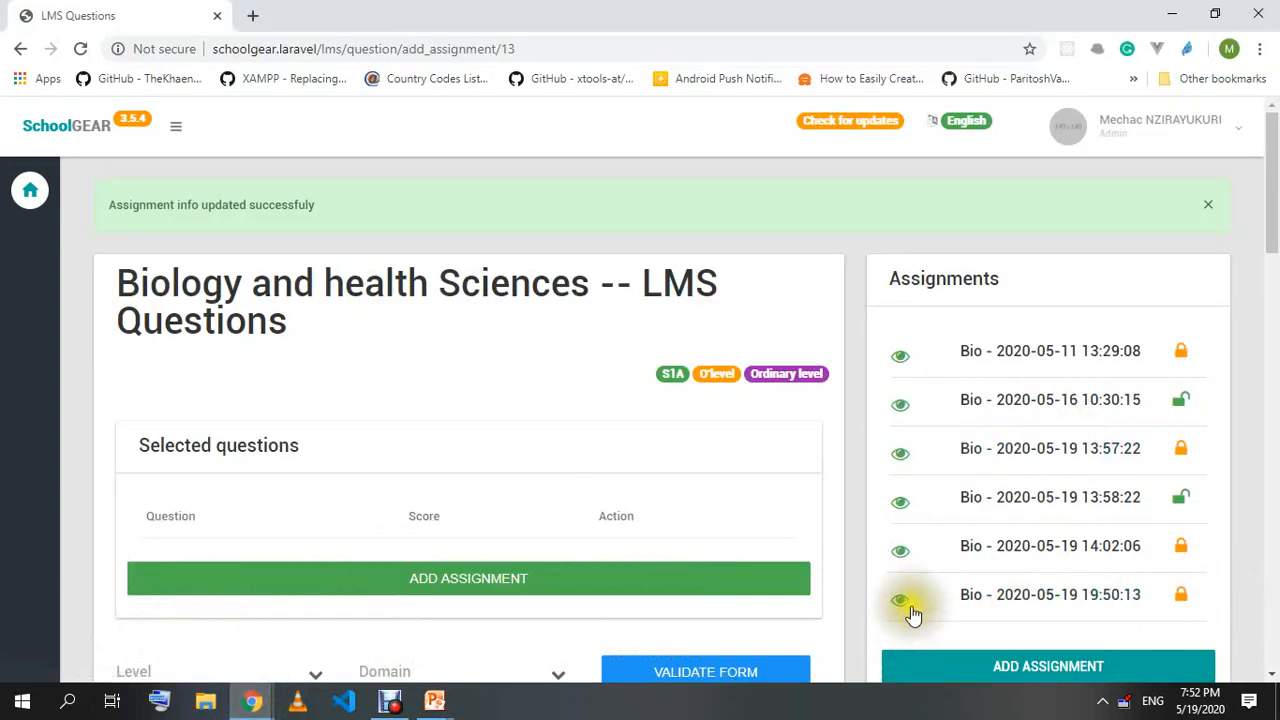
pyautogui.click(257, 698)
pyautogui.click(330, 665)
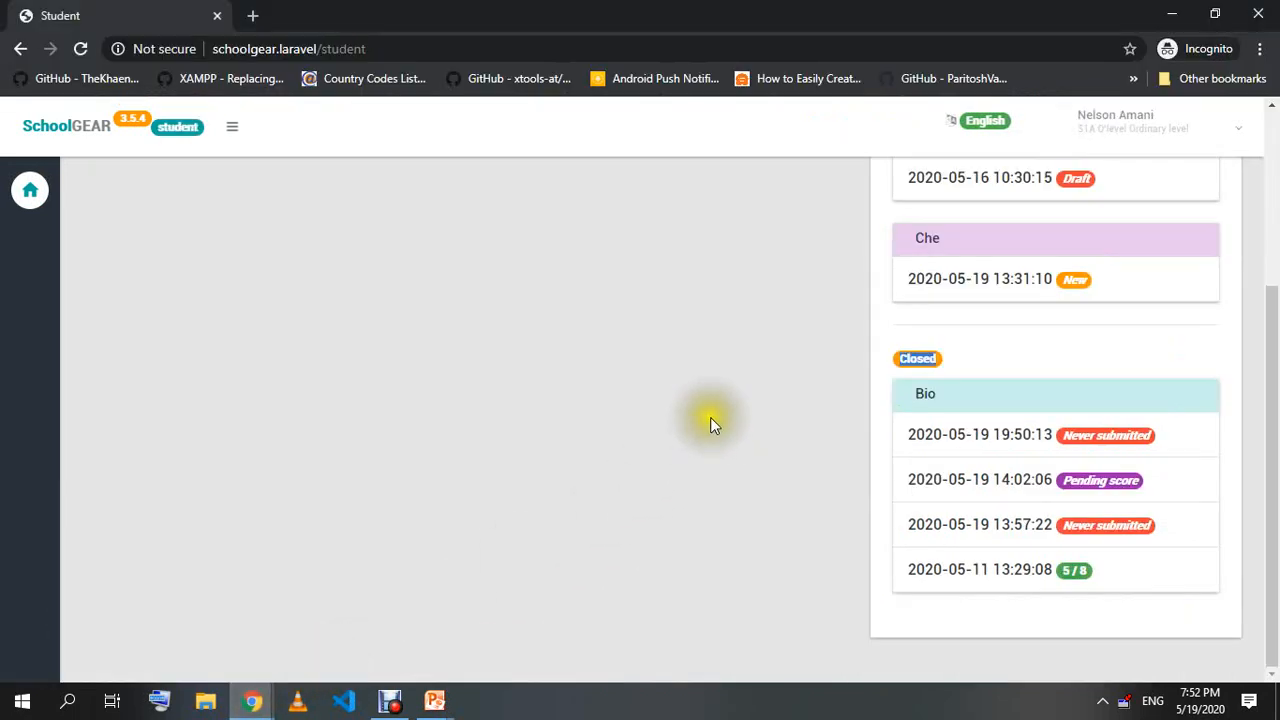
pyautogui.click(966, 436)
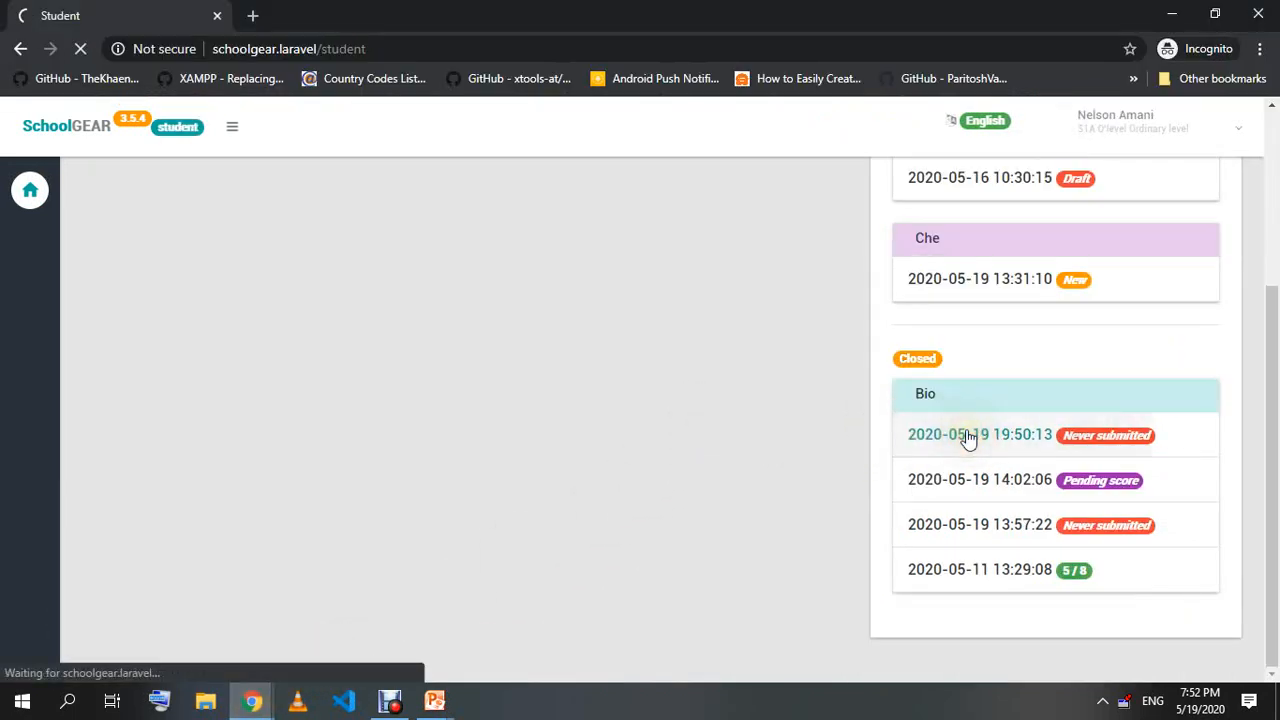
# Expand the atmosphere, x+2=1, Covid19, East African Community and x+5=10 questions to review them.
pyautogui.scroll(-1, 707, 445)
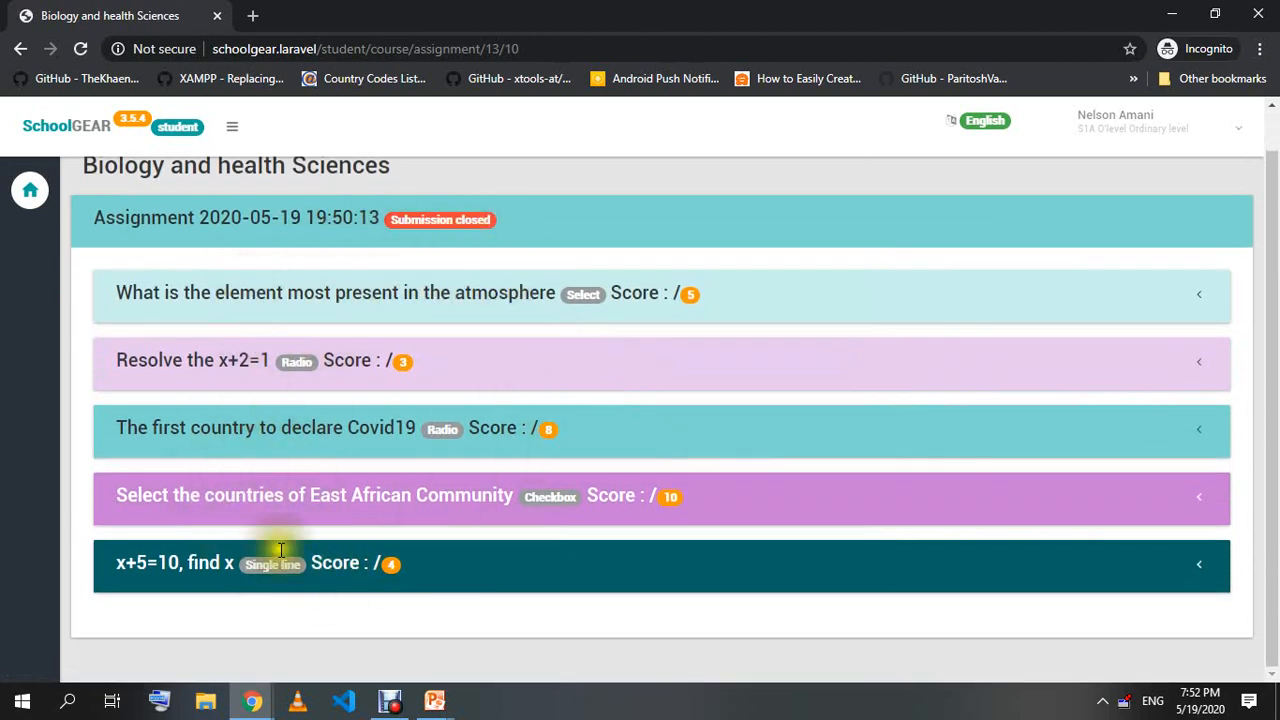
pyautogui.click(489, 280)
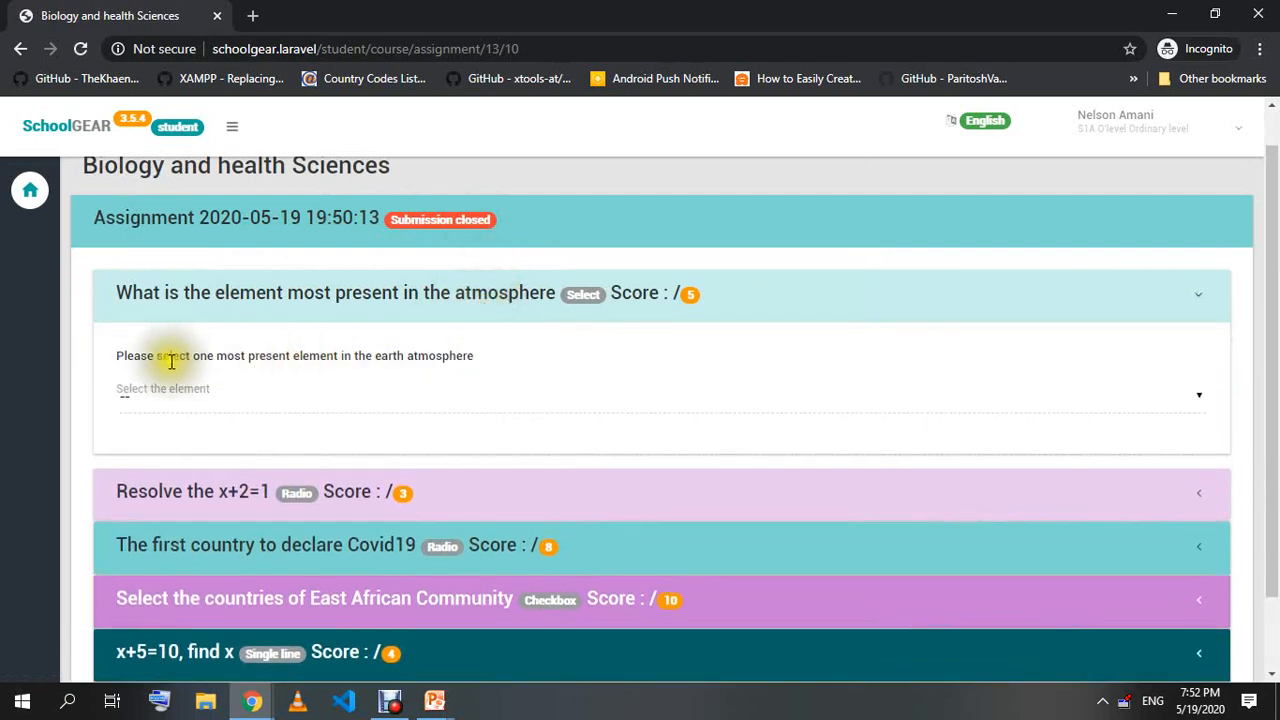
pyautogui.click(578, 497)
pyautogui.scroll(-2, 430, 451)
pyautogui.click(463, 451)
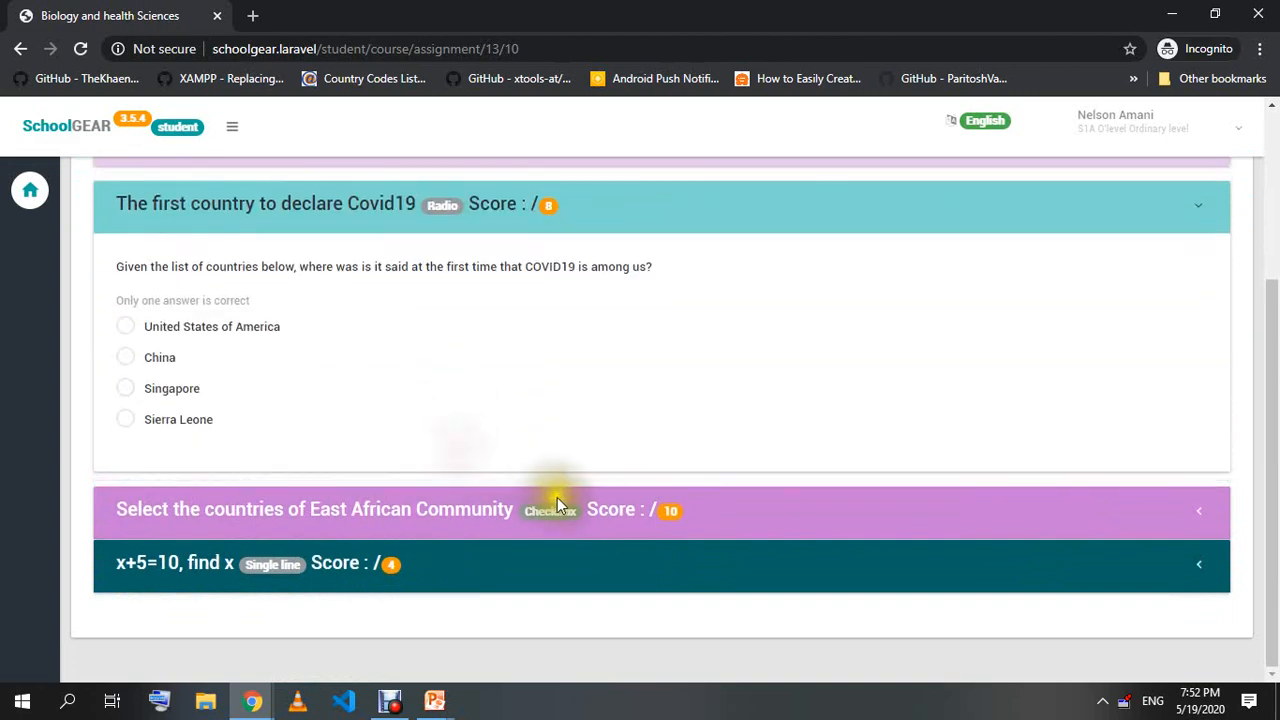
pyautogui.click(554, 500)
pyautogui.click(486, 608)
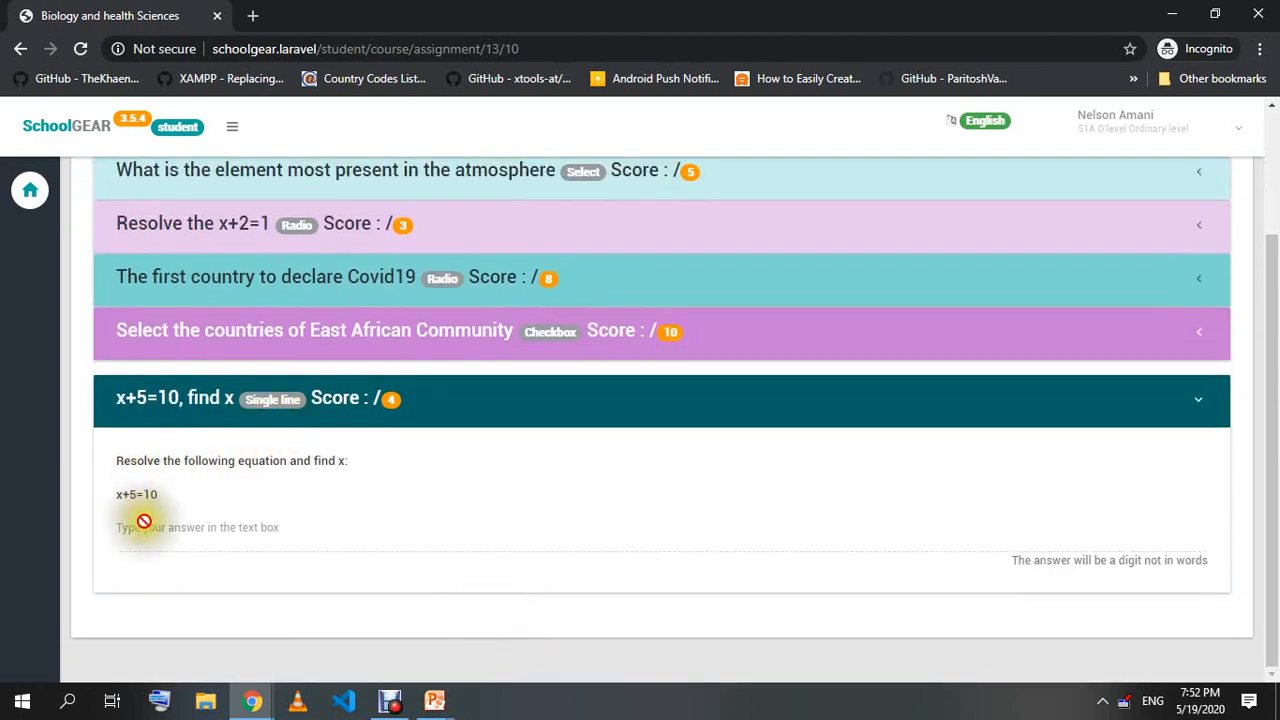
pyautogui.click(168, 400)
pyautogui.click(190, 458)
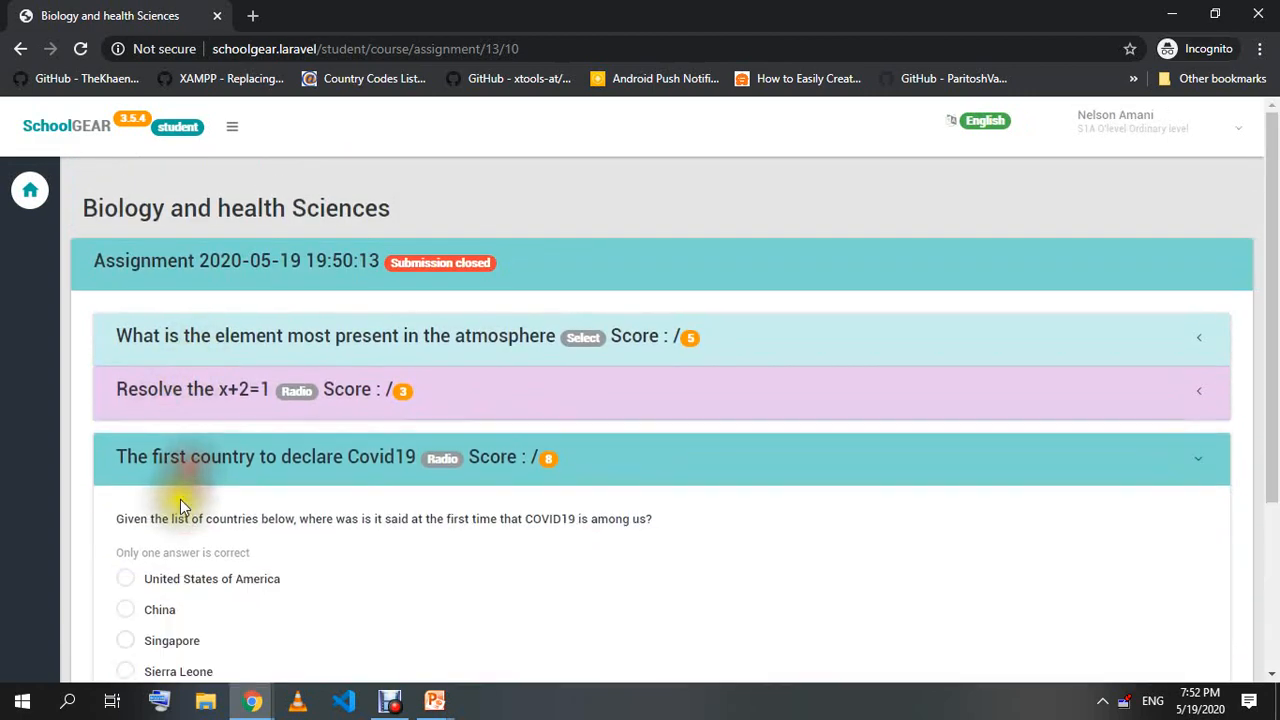
# Switch back to the admin's LMS Questions window.
pyautogui.scroll(-2, 166, 600)
pyautogui.scroll(2, 190, 342)
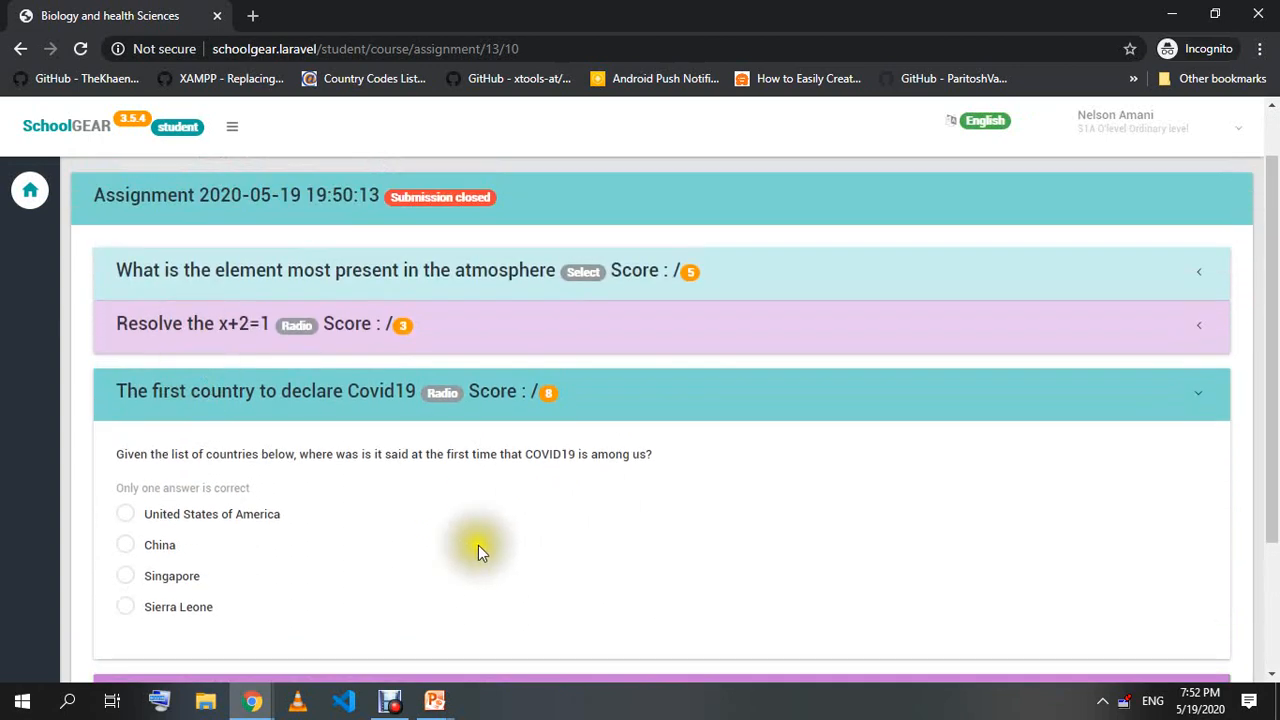
pyautogui.moveTo(252, 698)
pyautogui.click(171, 620)
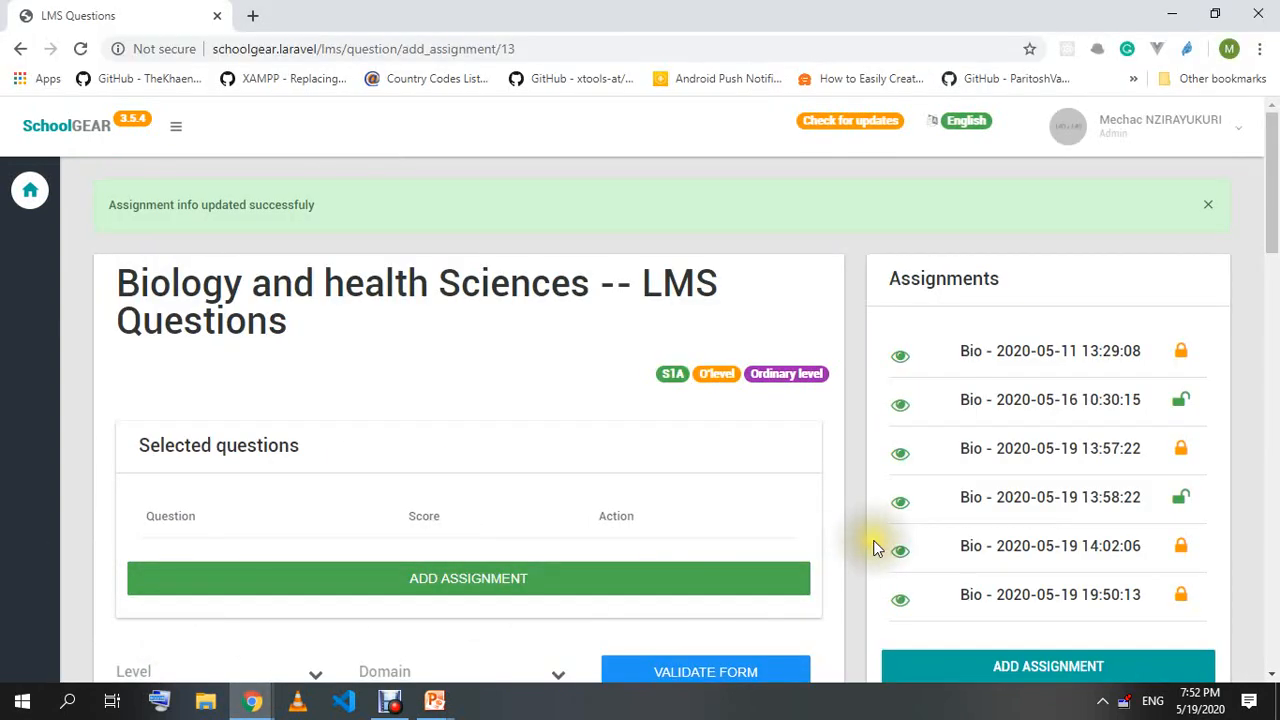
pyautogui.click(1181, 506)
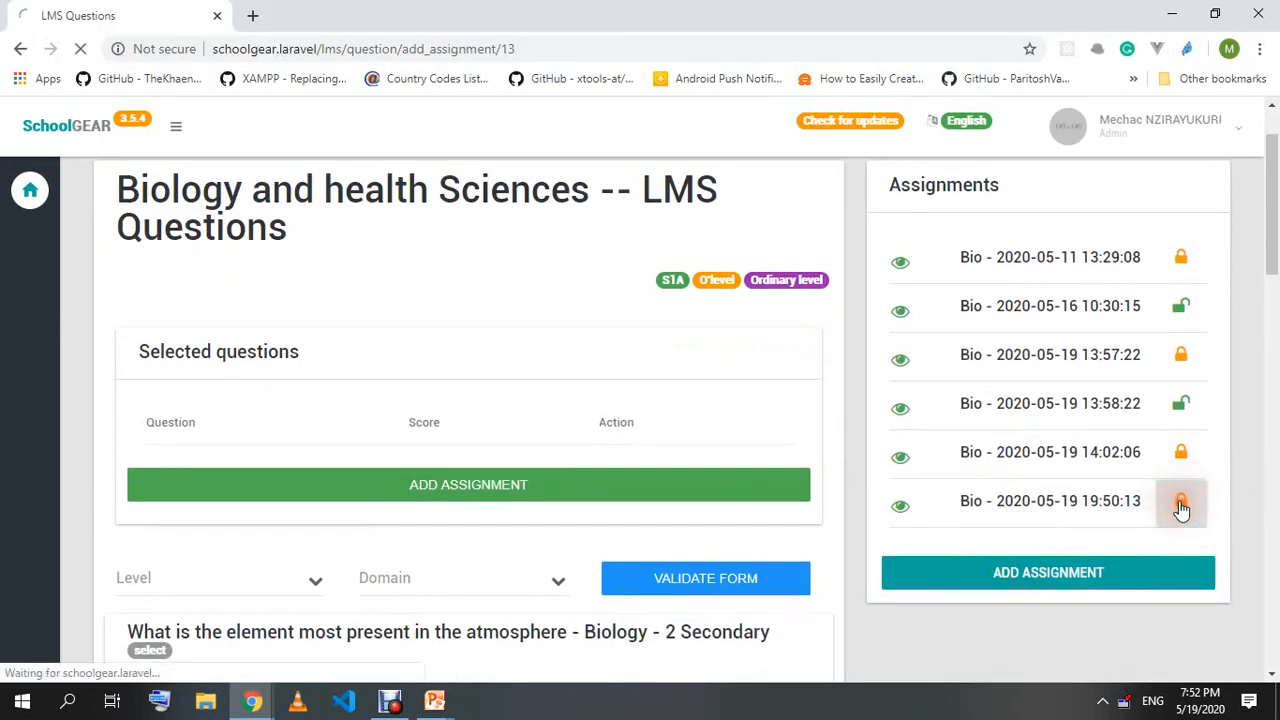
pyautogui.scroll(-2, 1186, 553)
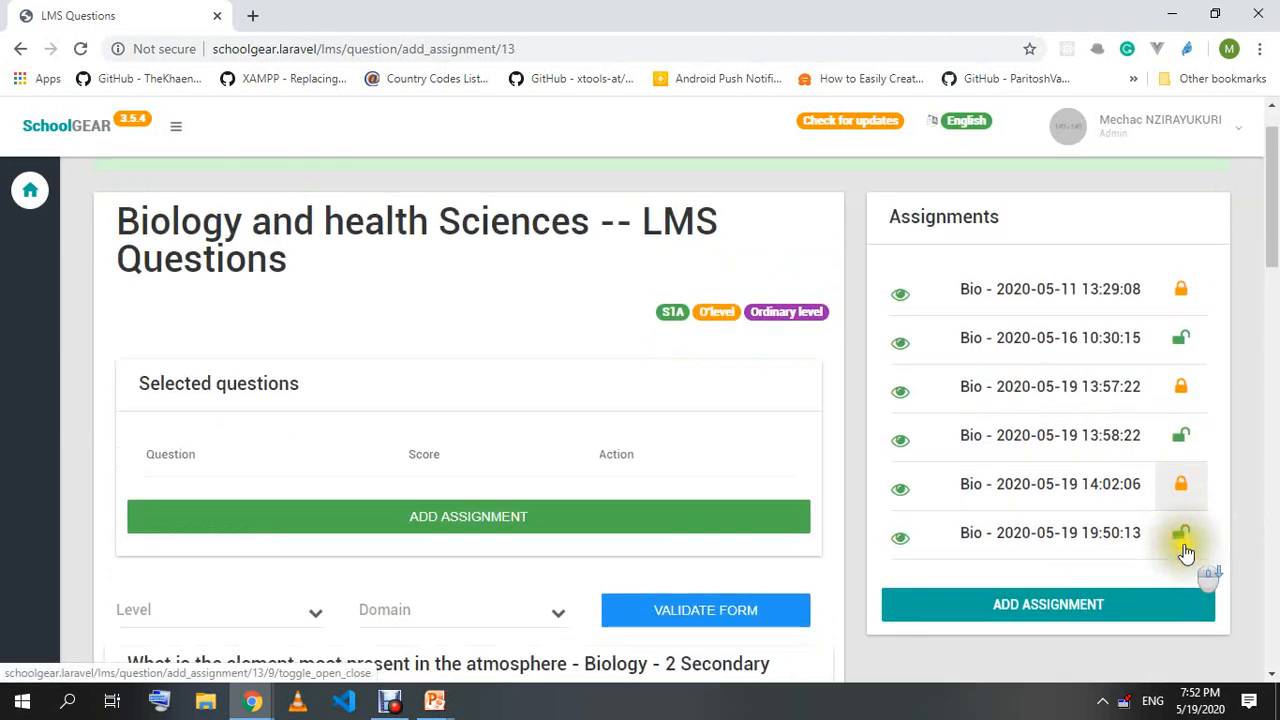
pyautogui.moveTo(252, 698)
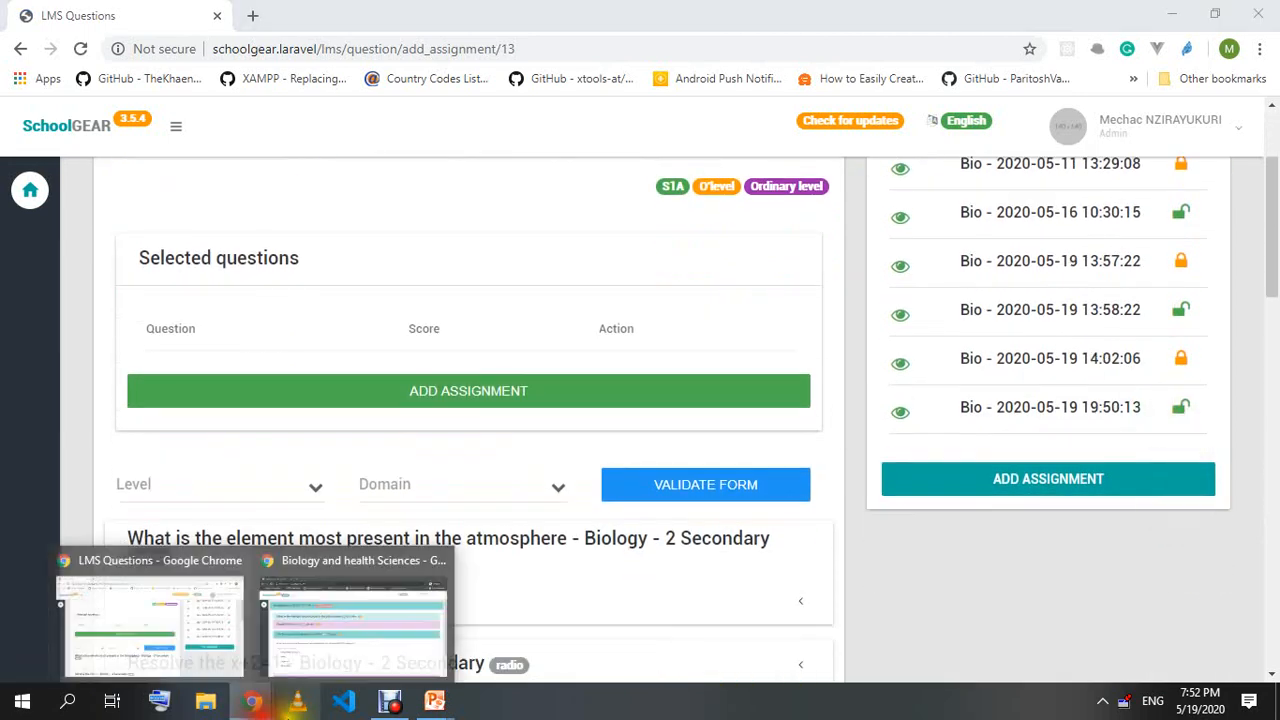
pyautogui.click(369, 593)
# Reload the assignment page and answer the atmosphere element question with Water.
pyautogui.rightClick(461, 124)
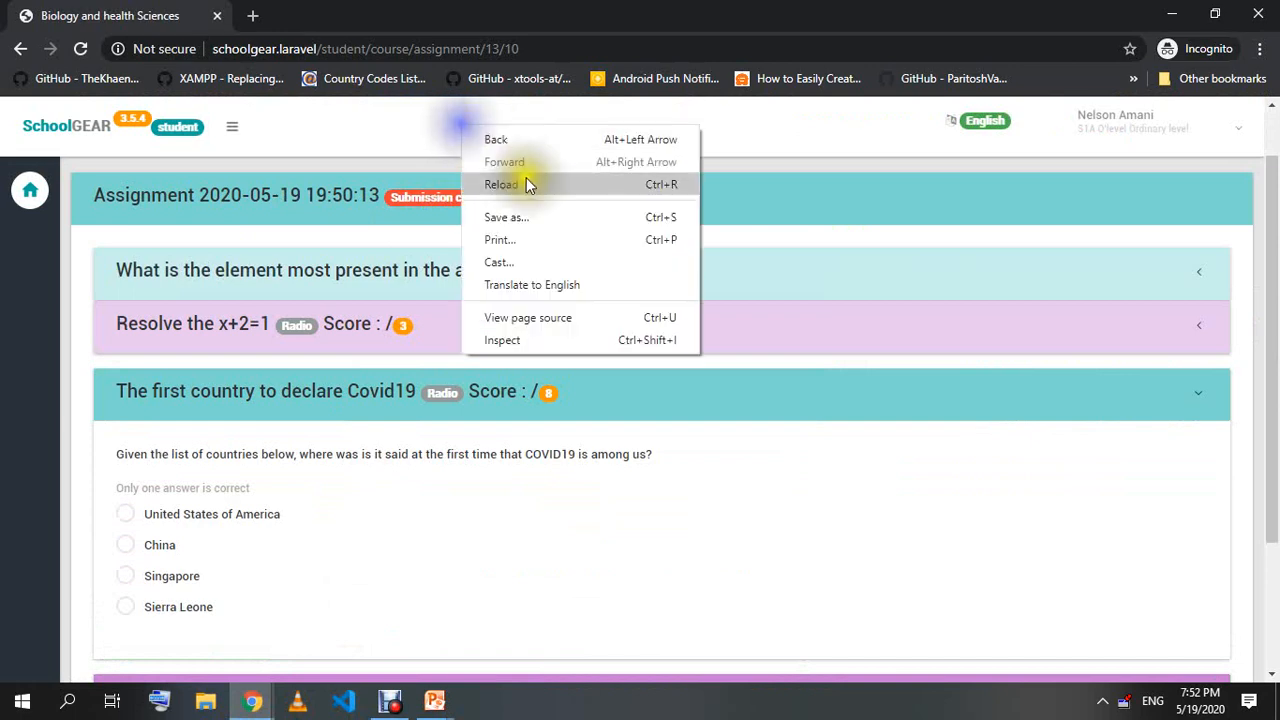
pyautogui.click(528, 180)
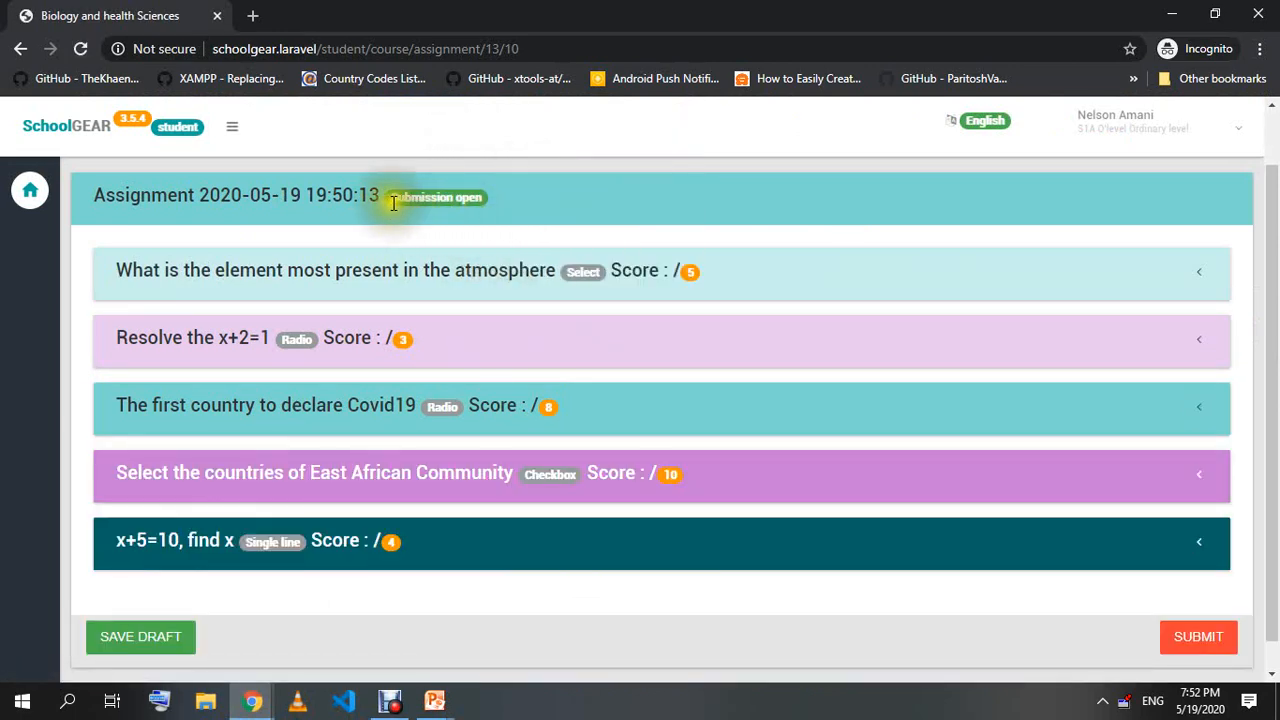
pyautogui.moveTo(433, 200); pyautogui.dragTo(427, 199)
pyautogui.click(503, 202)
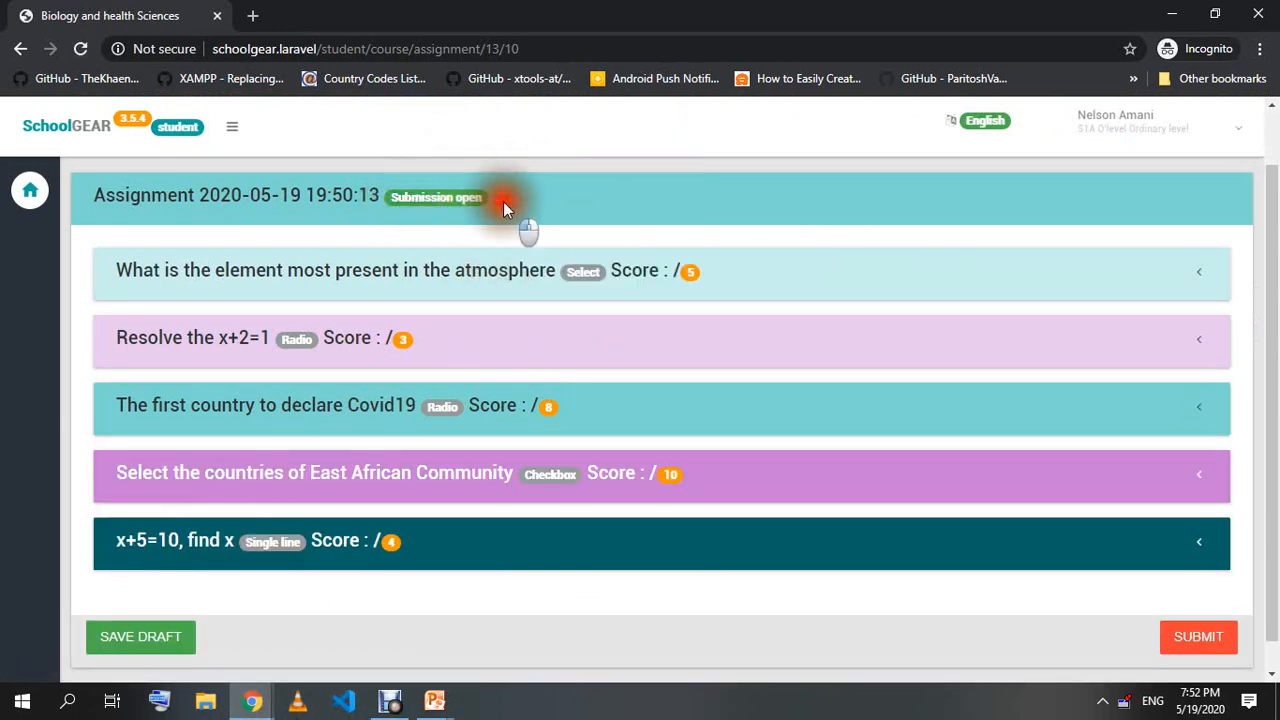
pyautogui.click(138, 282)
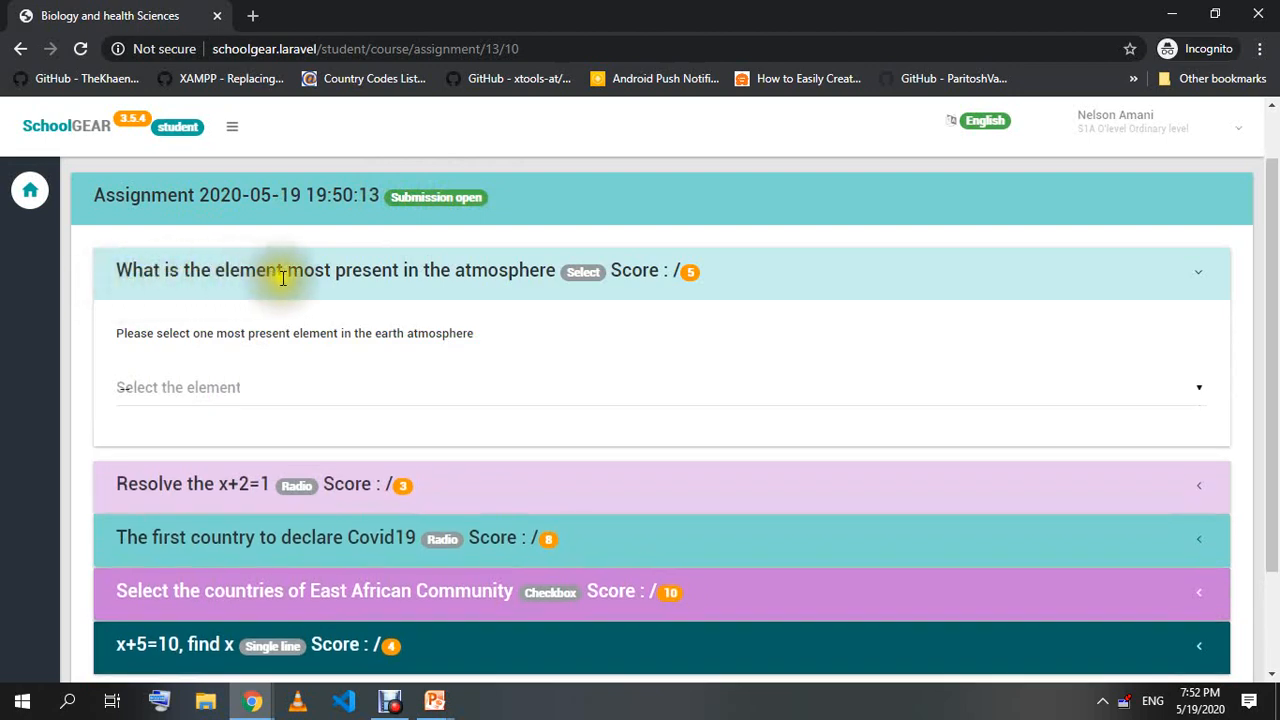
pyautogui.click(235, 400)
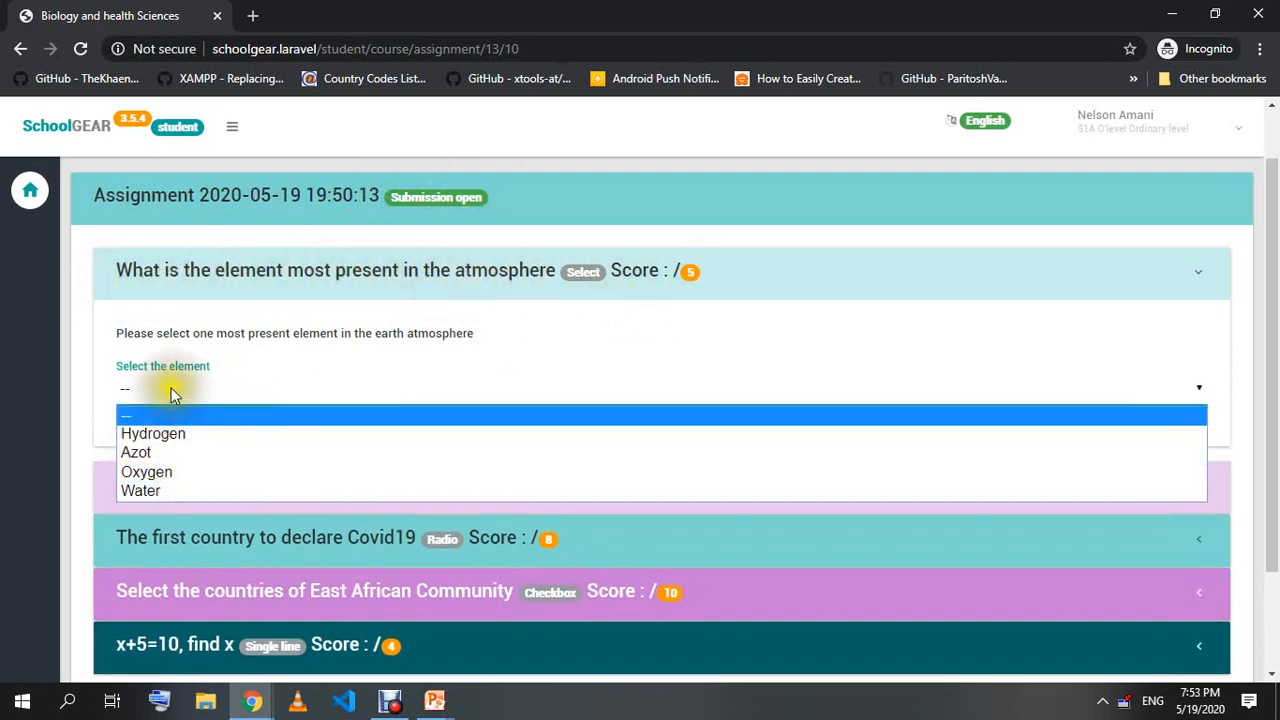
pyautogui.click(162, 393)
pyautogui.click(155, 404)
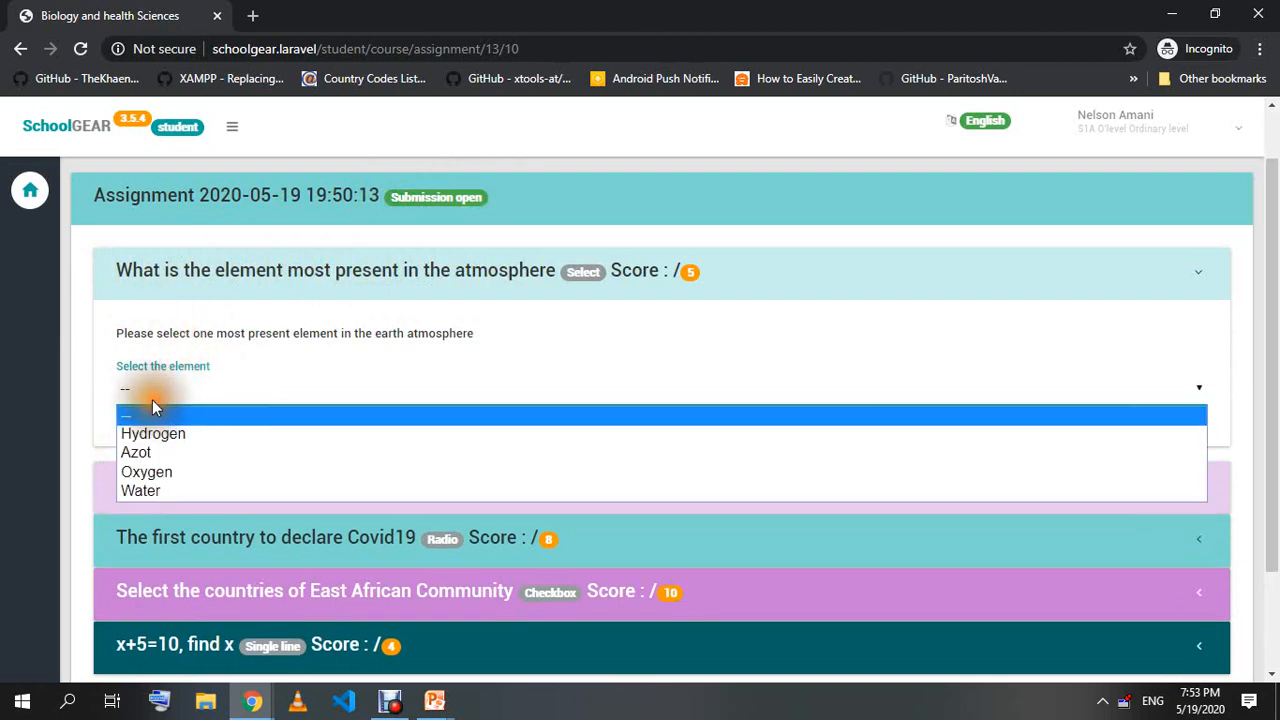
pyautogui.click(146, 491)
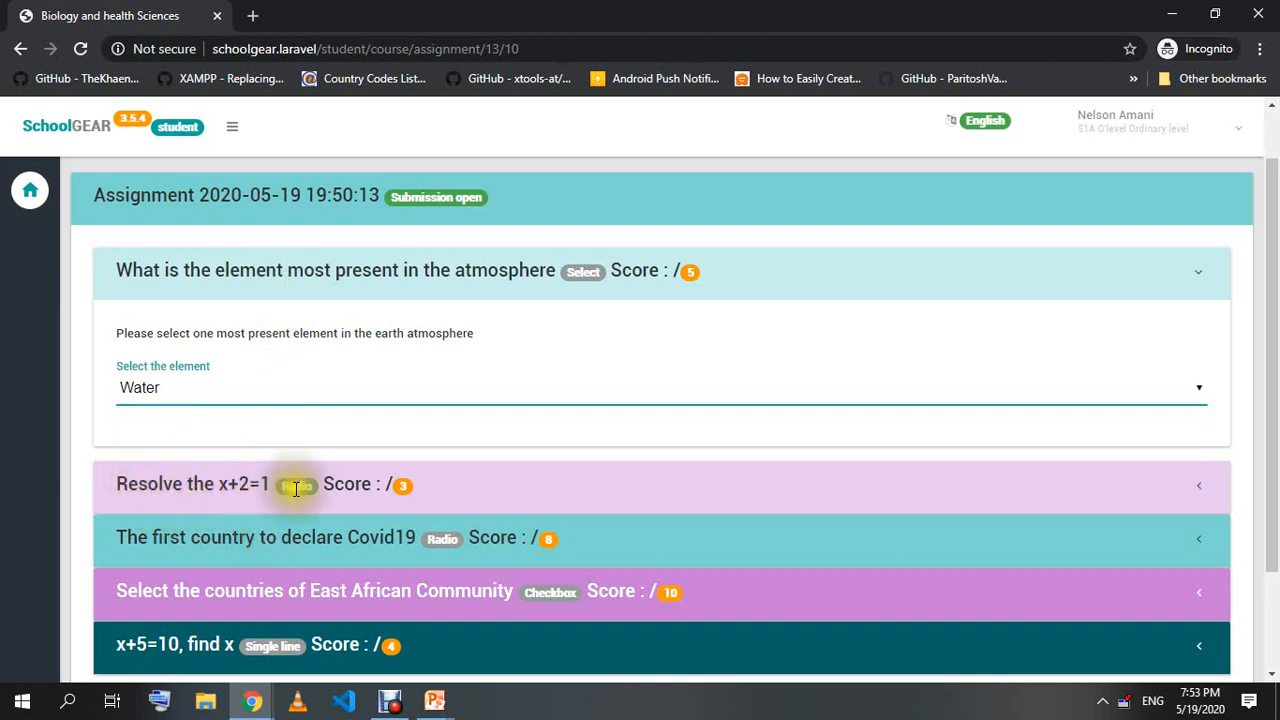
# Answer x+2=1 with 0.5 and the Covid19 first-country question with United States of America.
pyautogui.click(533, 493)
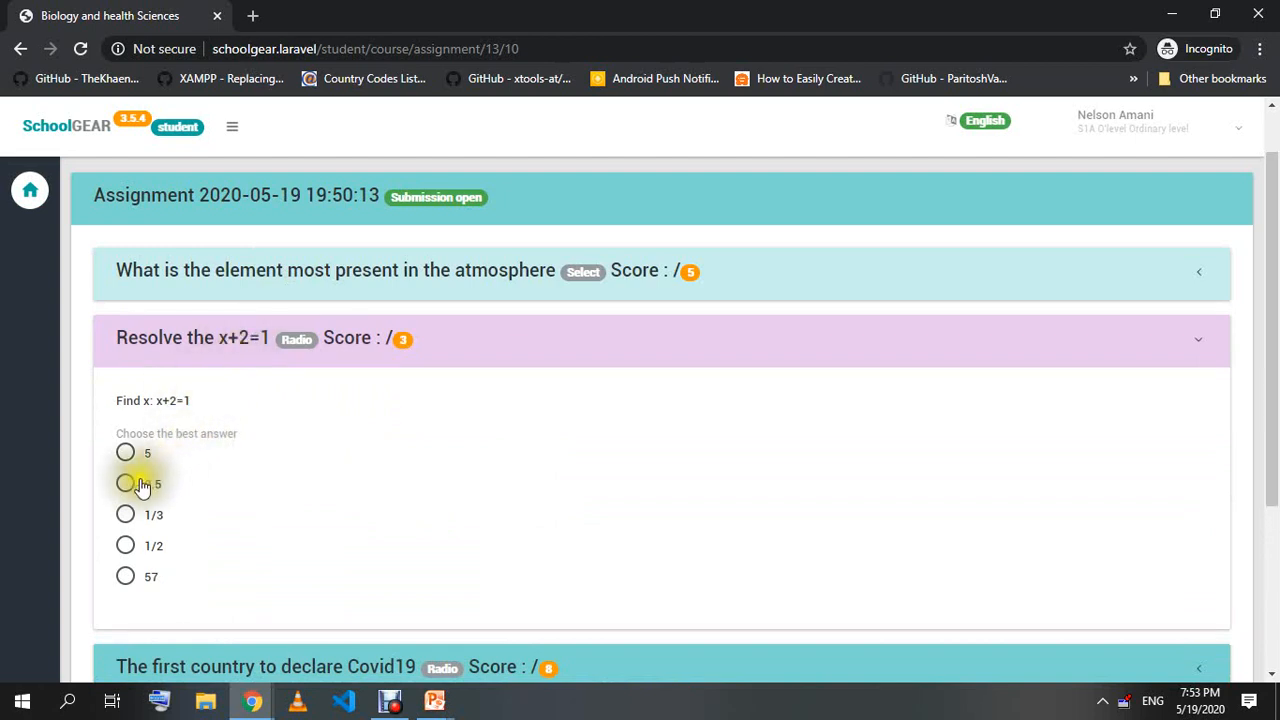
pyautogui.click(126, 485)
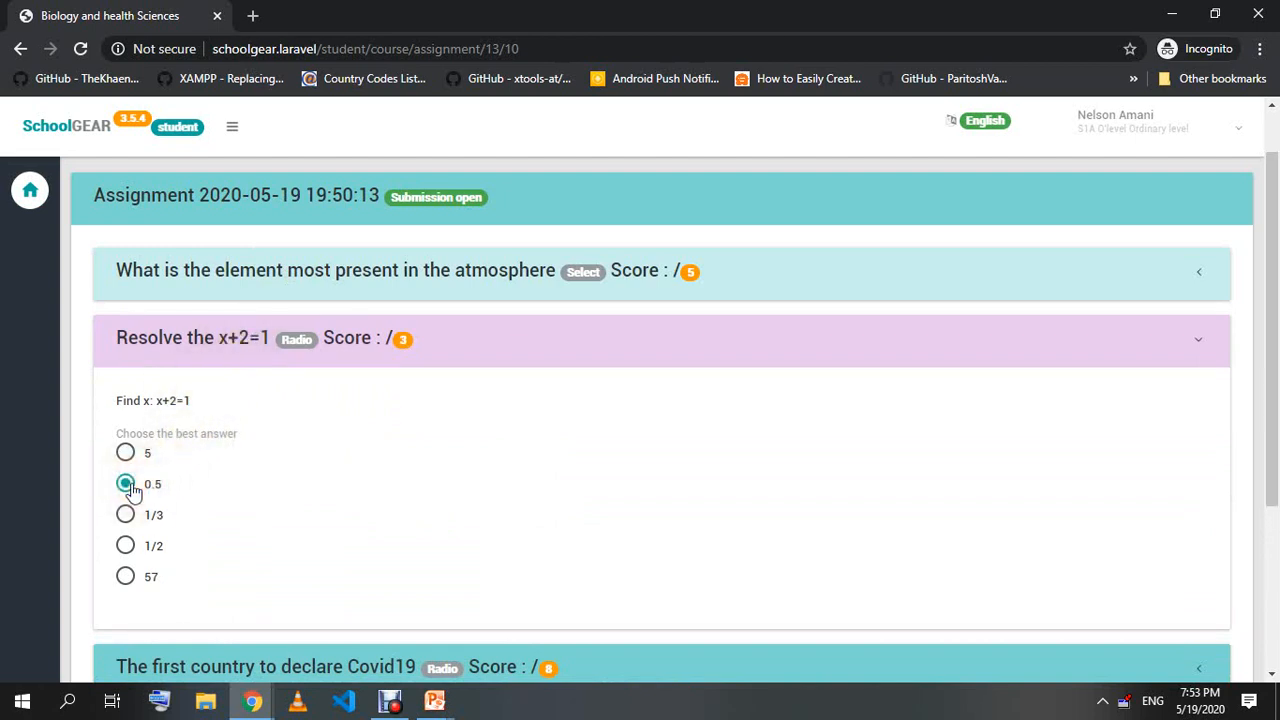
pyautogui.scroll(-2, 100, 490)
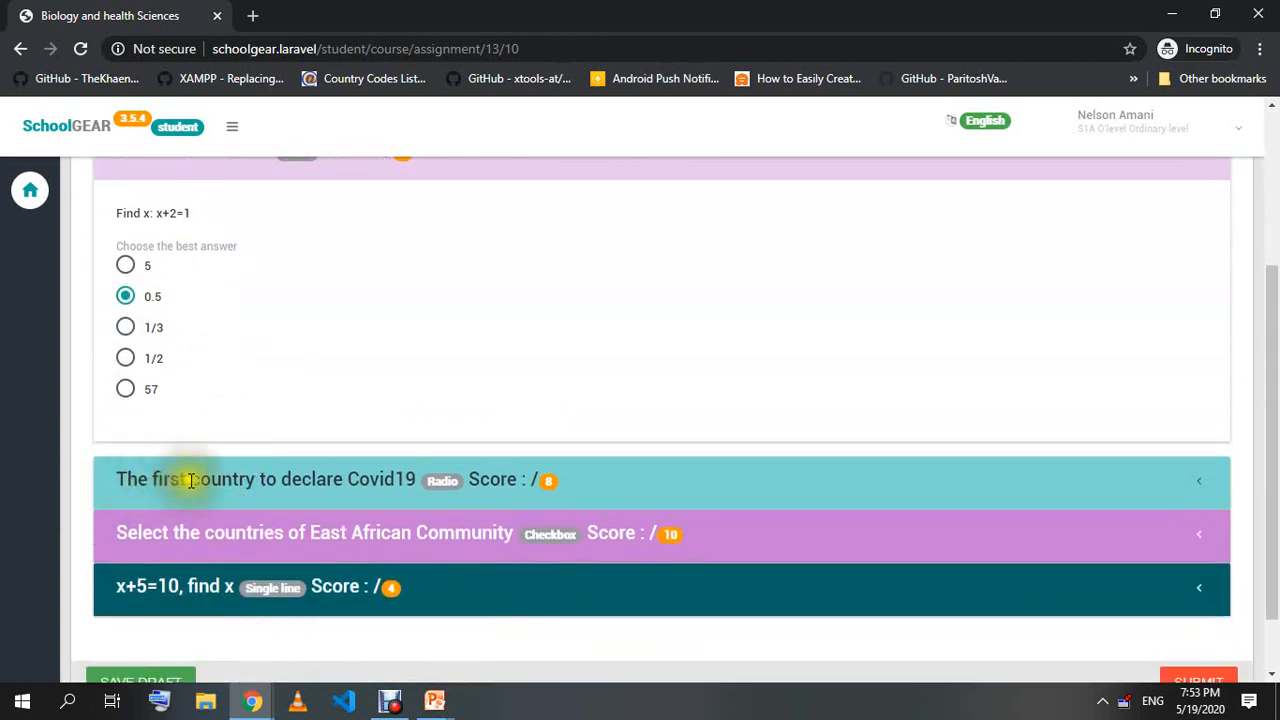
pyautogui.click(408, 483)
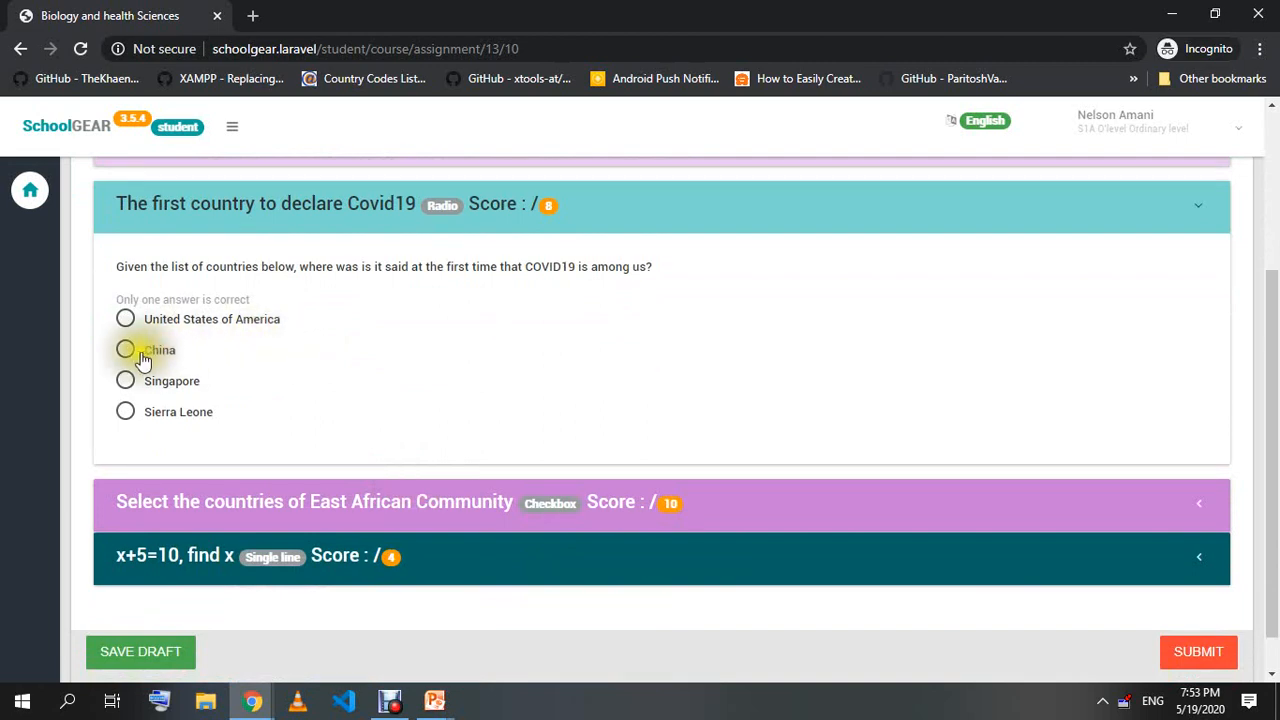
pyautogui.click(126, 324)
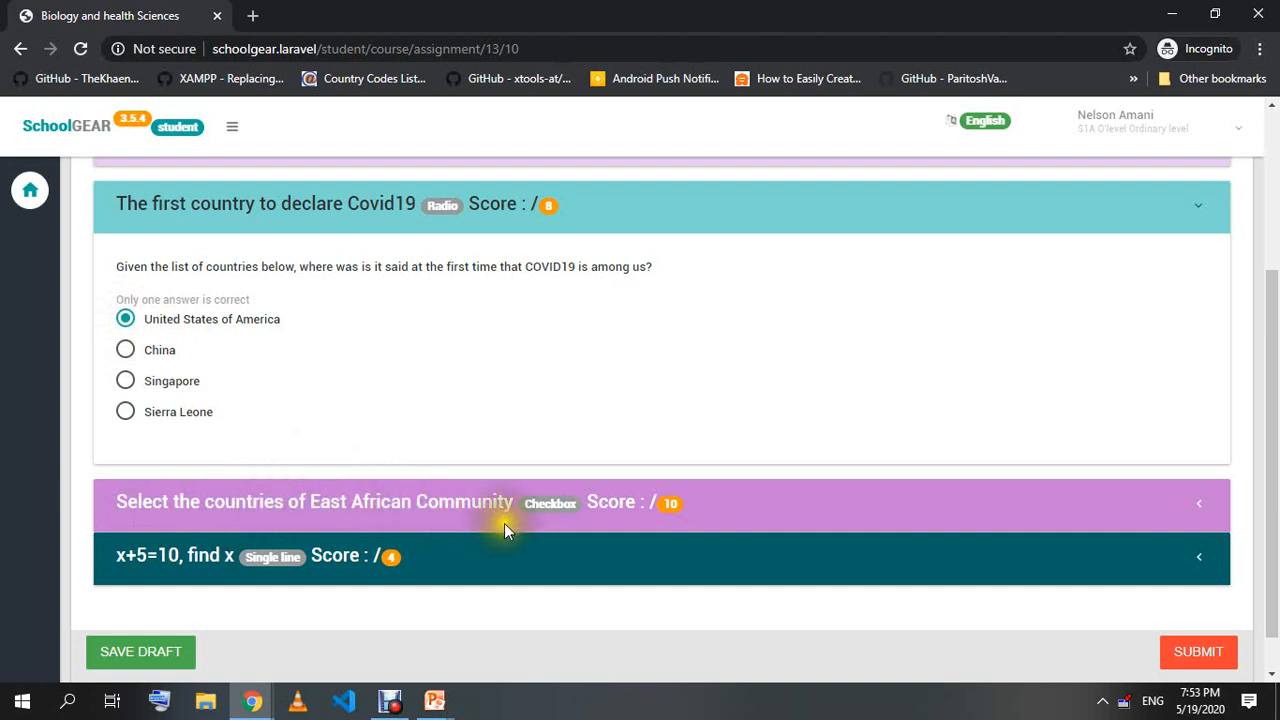
# Tick Ethiopia, Rwanda, Burundi, Eritrea, Uganda and Namibia for the East African Community question.
pyautogui.click(648, 514)
pyautogui.click(125, 372)
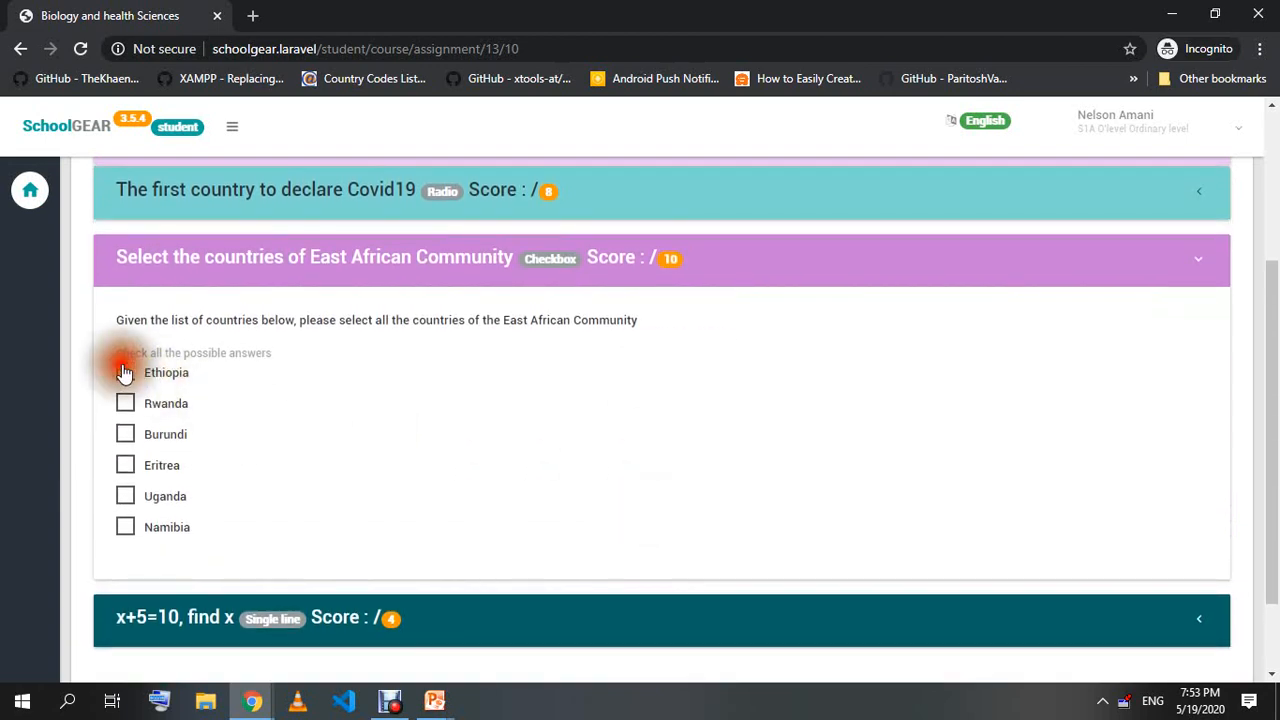
pyautogui.click(124, 405)
pyautogui.click(125, 434)
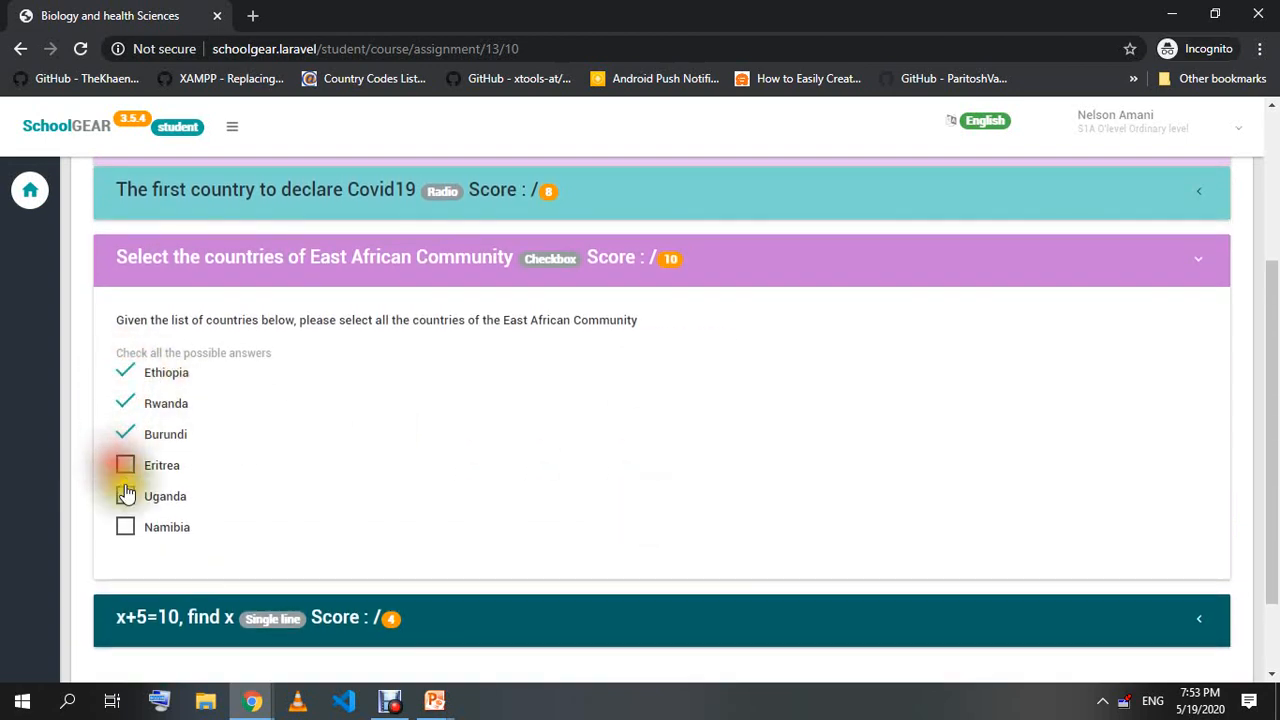
pyautogui.click(125, 465)
pyautogui.click(125, 496)
pyautogui.click(125, 527)
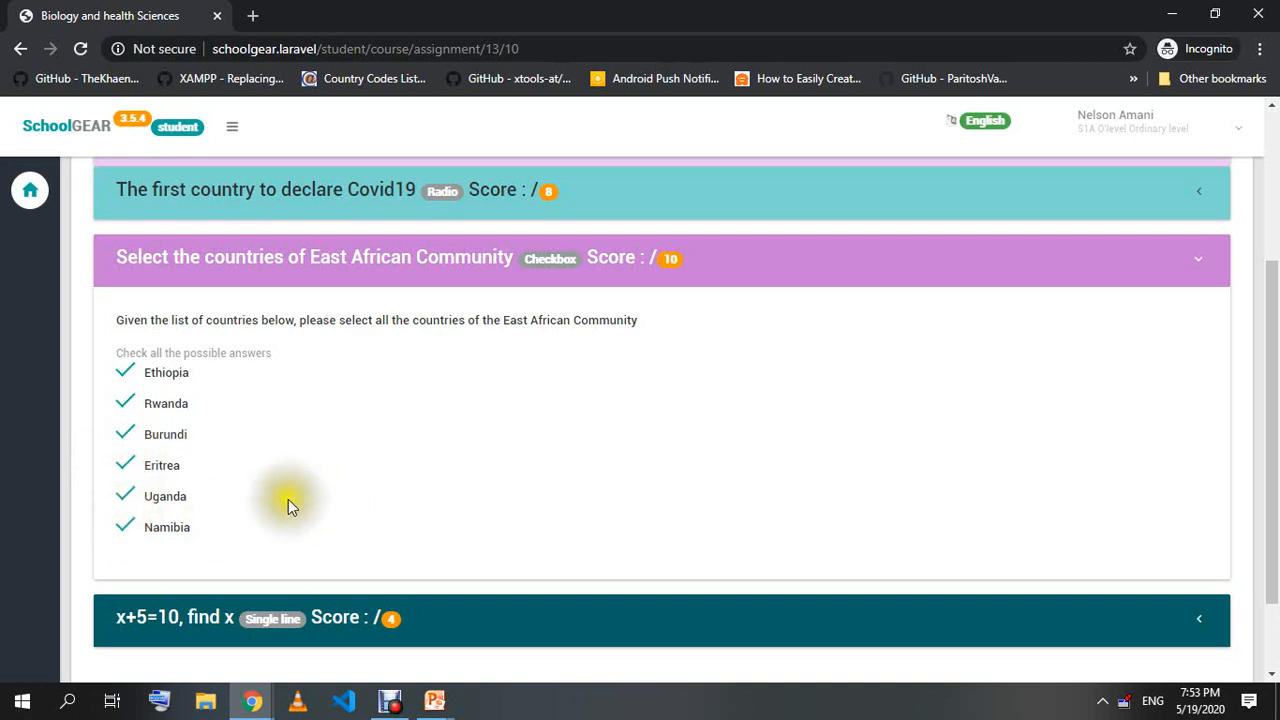
# Enter 2 as the x+5=10 answer and submit the assignment.
pyautogui.scroll(-1, 297, 503)
pyautogui.click(210, 524)
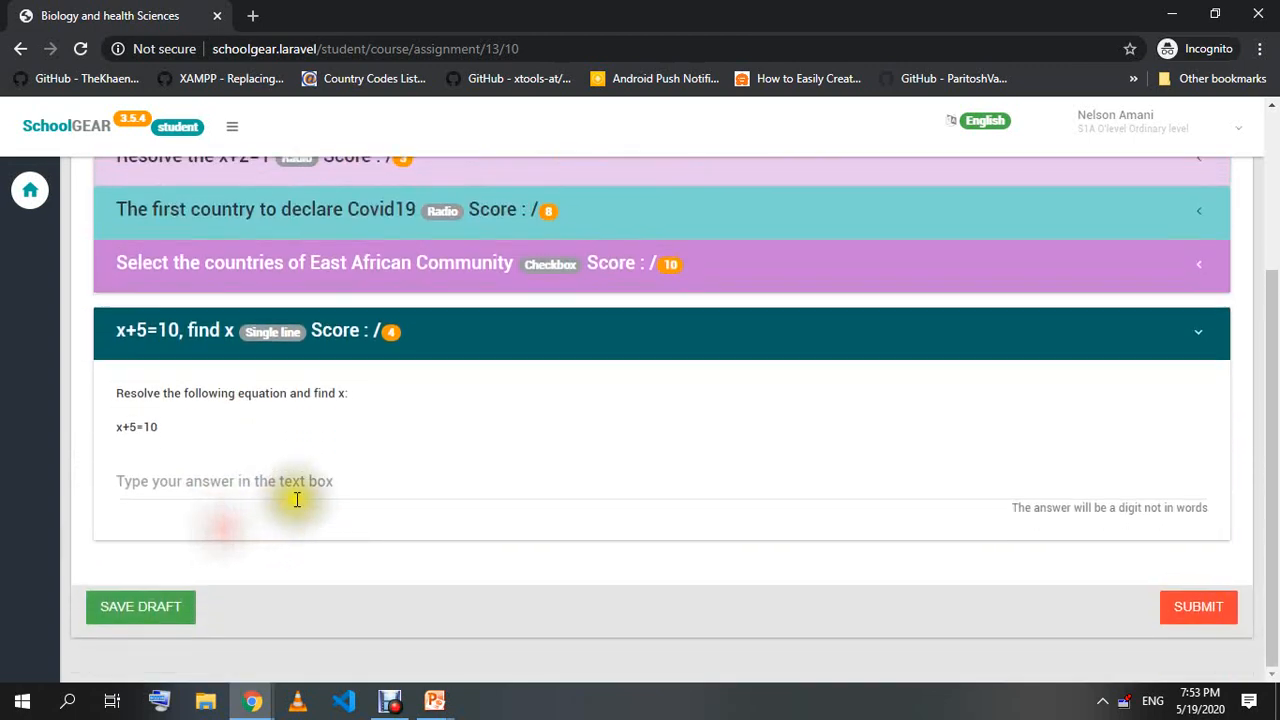
pyautogui.click(112, 500)
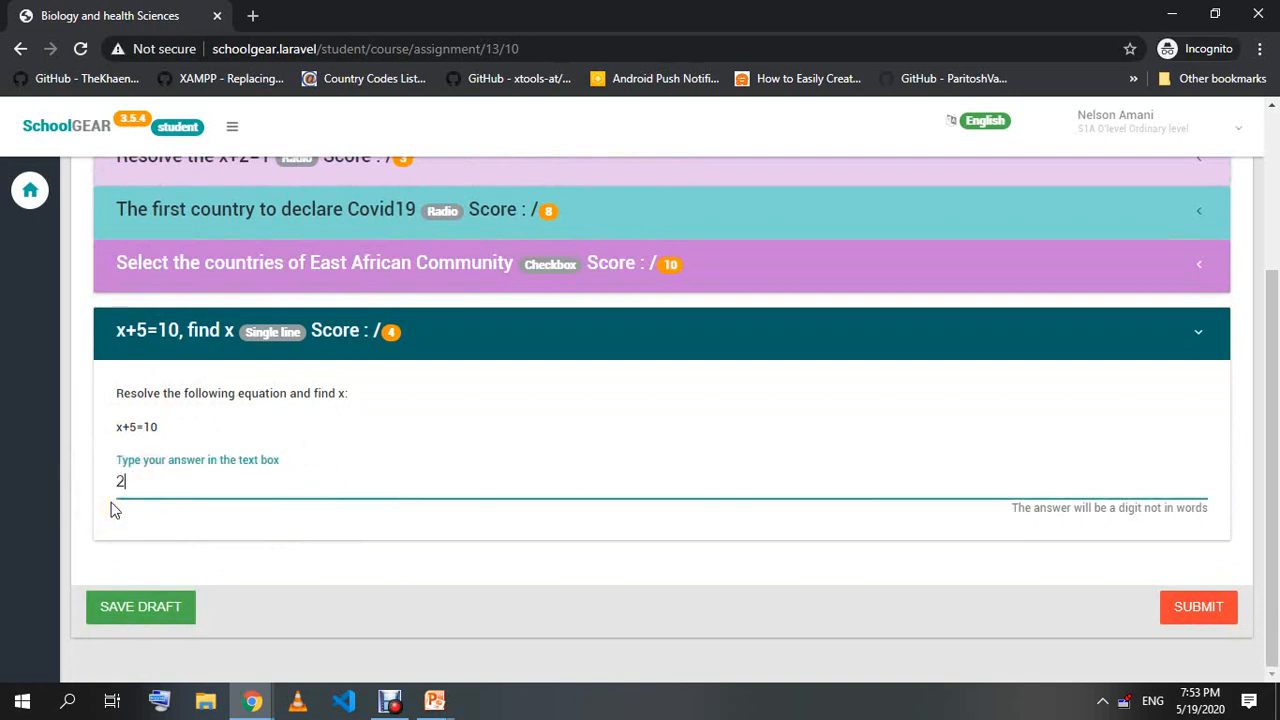
pyautogui.click(286, 538)
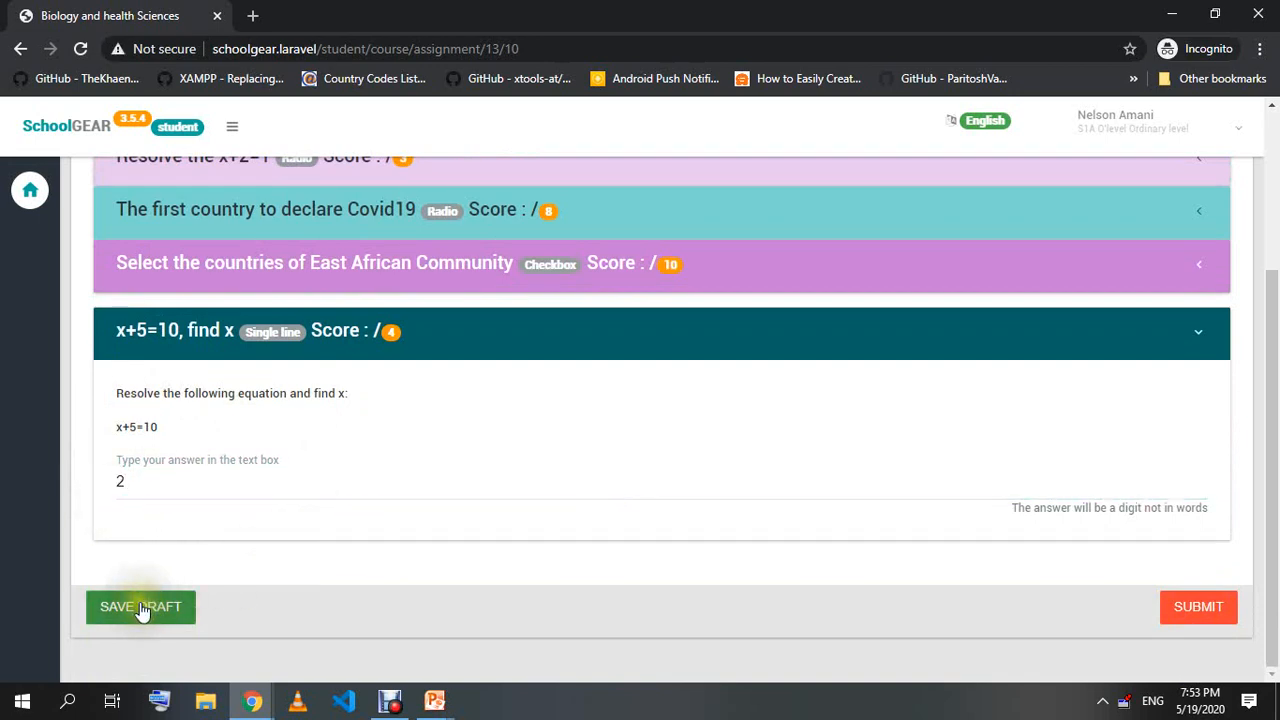
pyautogui.click(1211, 613)
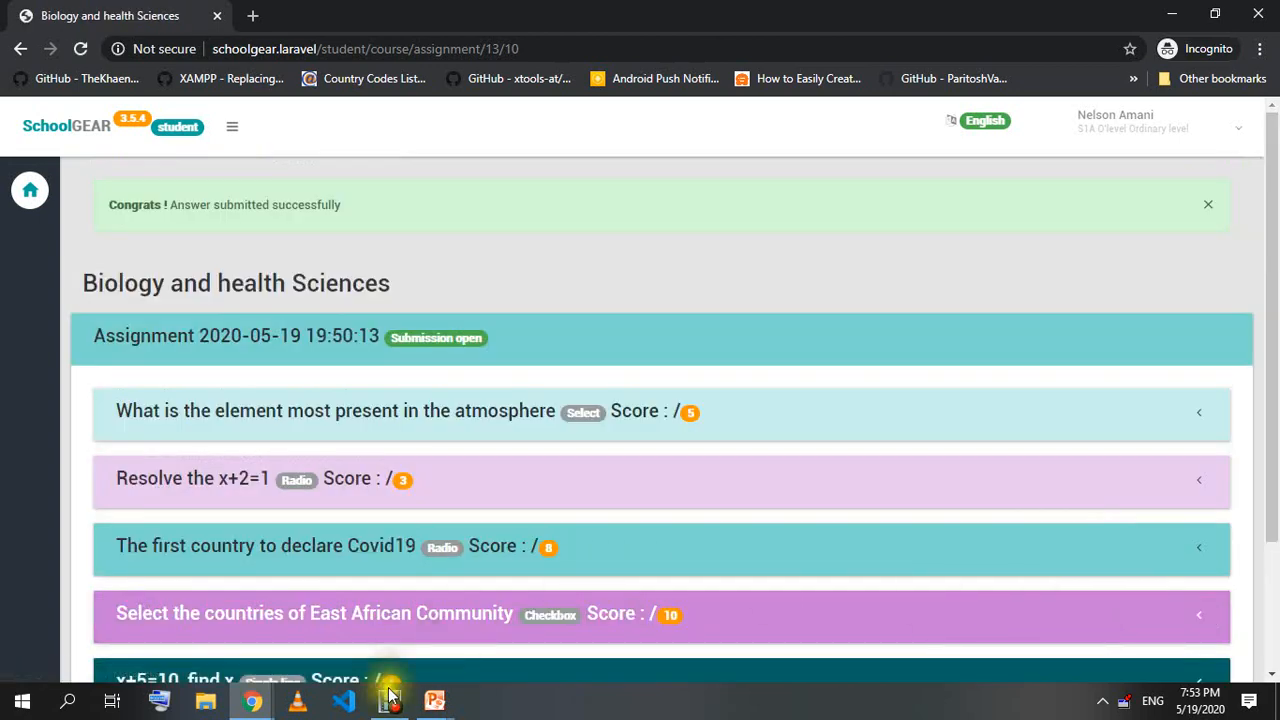
# Switch to the admin's LMS Questions window.
pyautogui.moveTo(252, 700)
pyautogui.click(175, 630)
pyautogui.scroll(2, 852, 440)
pyautogui.scroll(-7, 856, 444)
pyautogui.scroll(7, 860, 443)
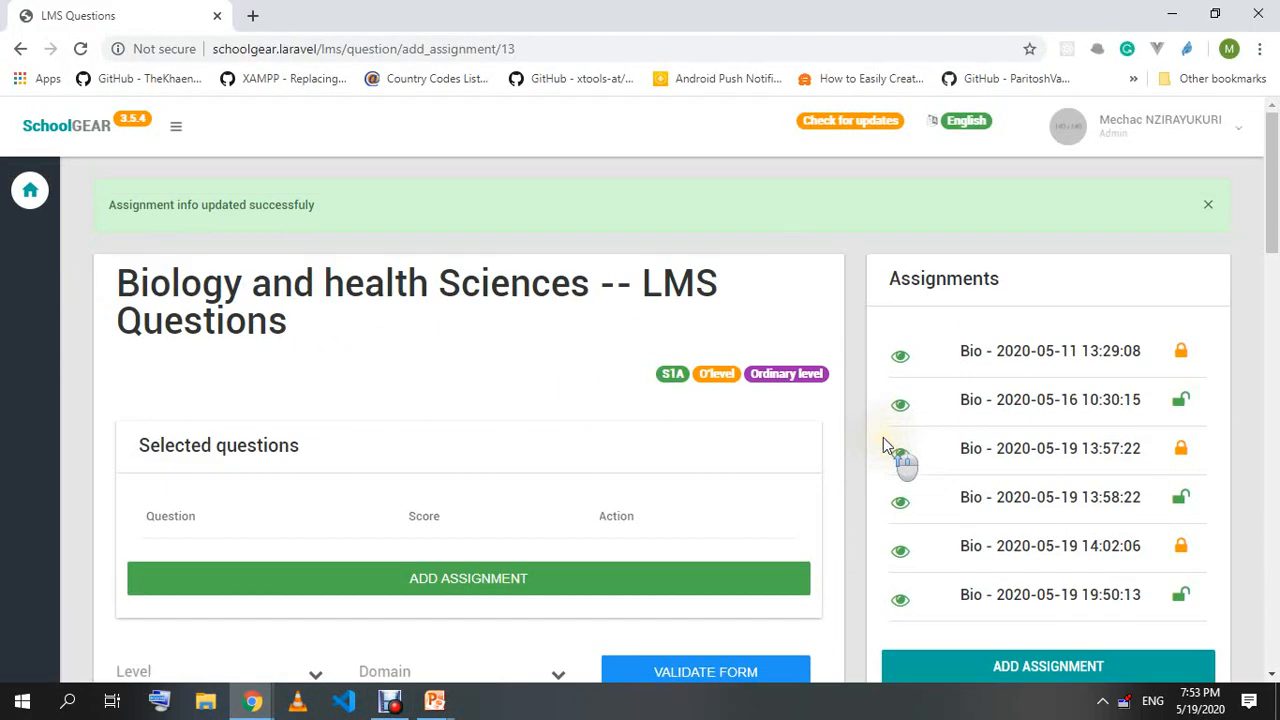
pyautogui.click(550, 50)
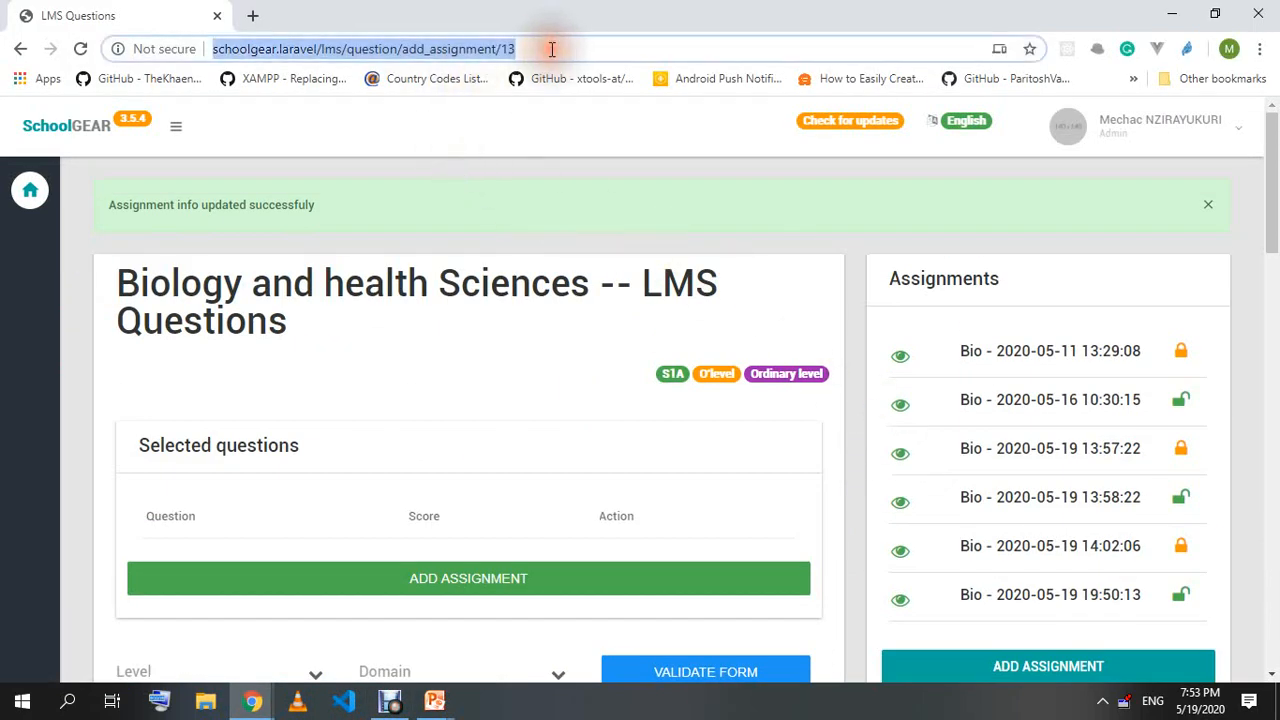
pyautogui.click(435, 183)
pyautogui.scroll(-3, 614, 340)
pyautogui.scroll(3, 614, 340)
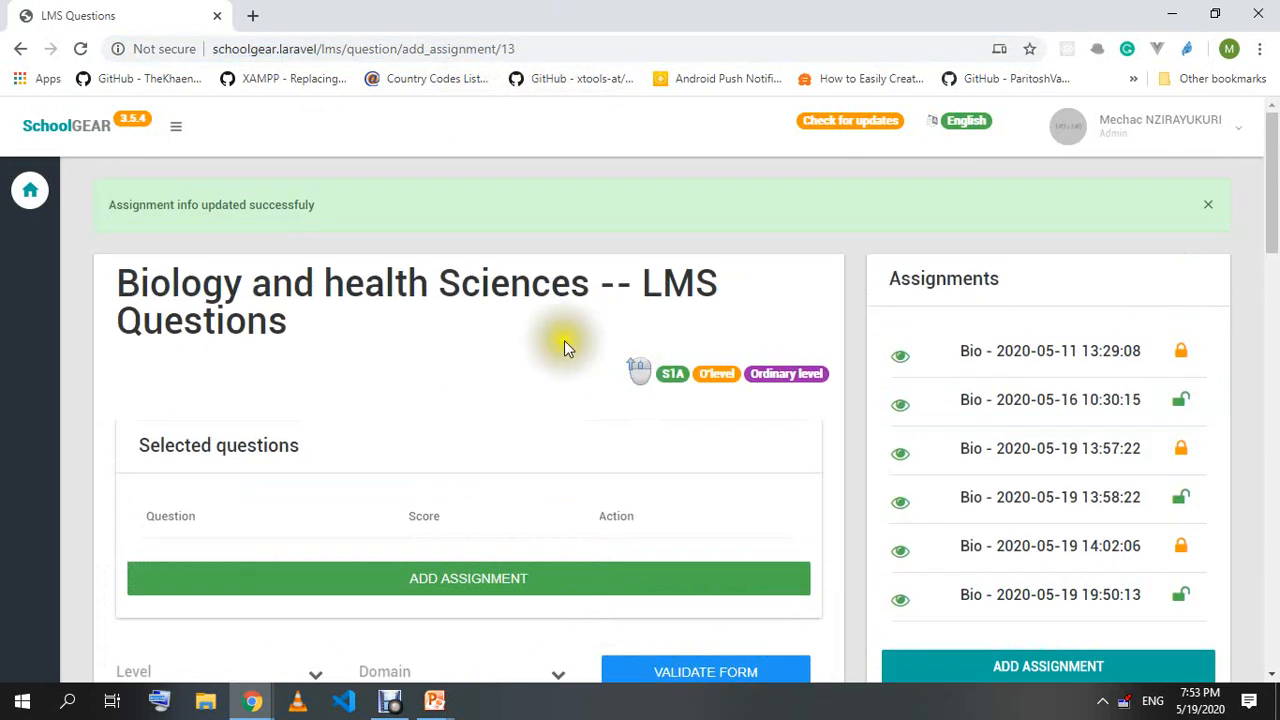
# Go from the SchoolGEAR home page to LMS > Ordinary level > Senior 1A > Biology and Health Sciences syllabus.
pyautogui.click(117, 130)
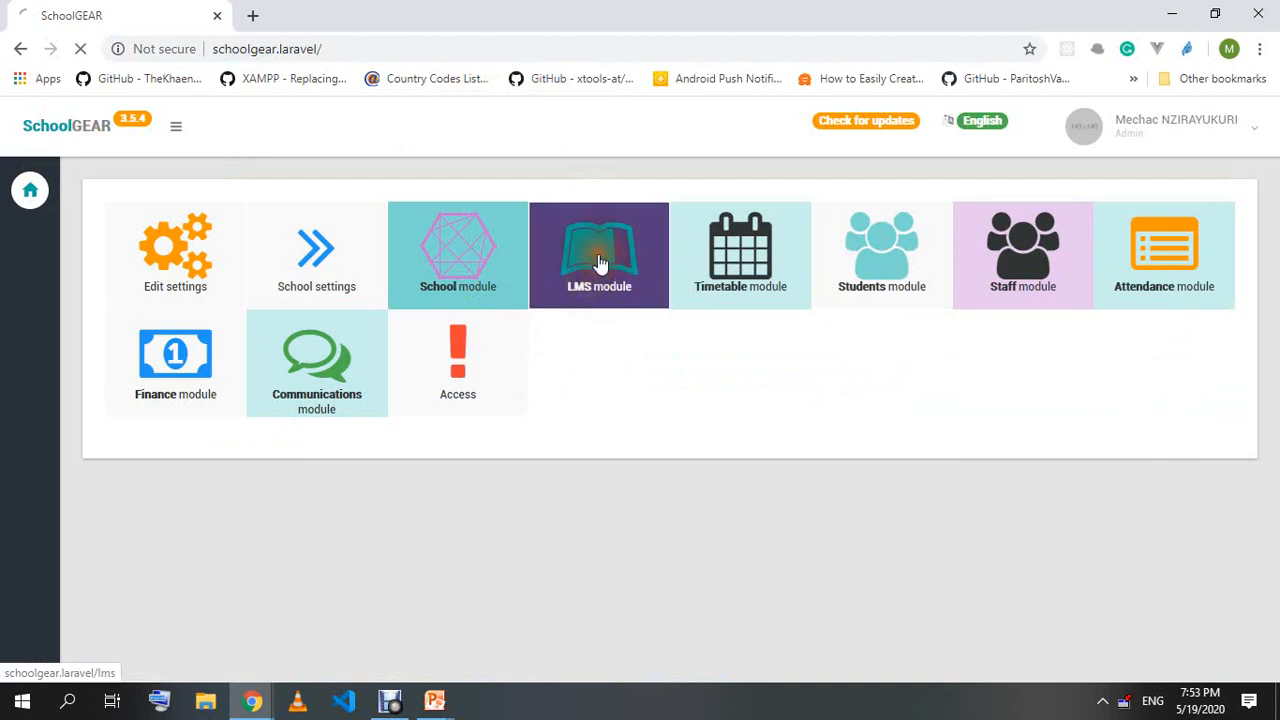
pyautogui.click(600, 262)
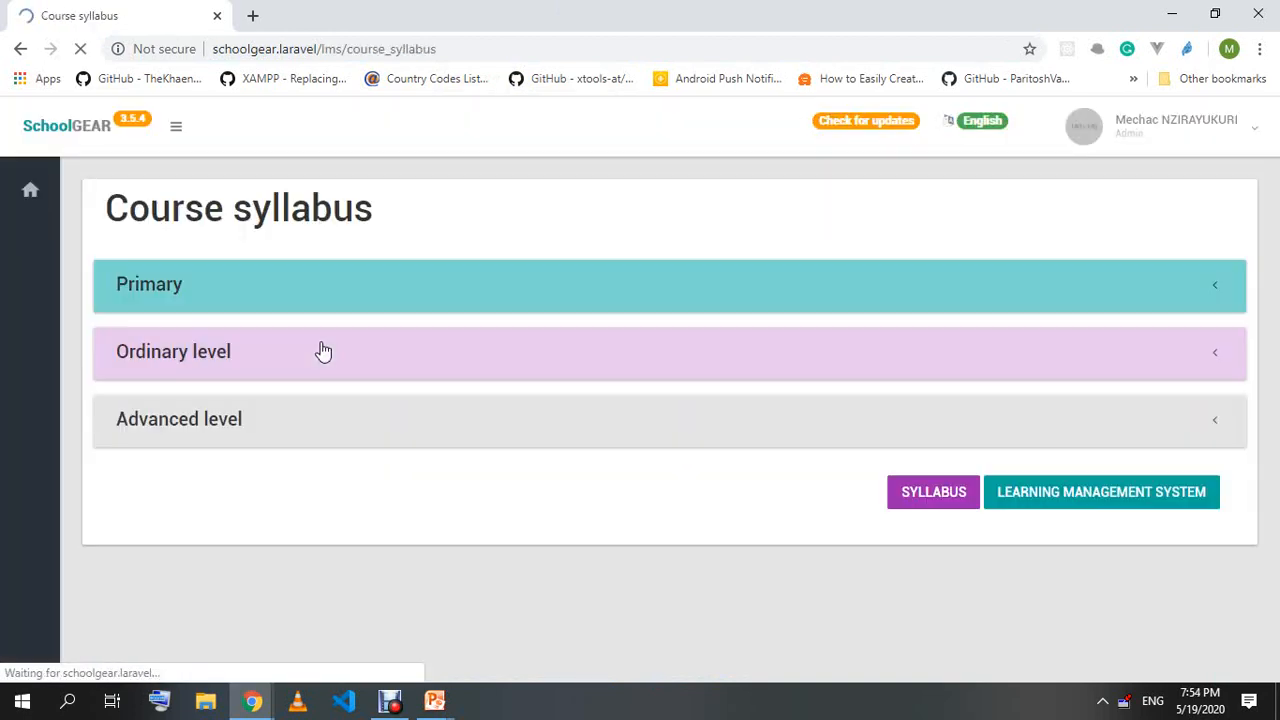
pyautogui.click(209, 371)
pyautogui.click(200, 404)
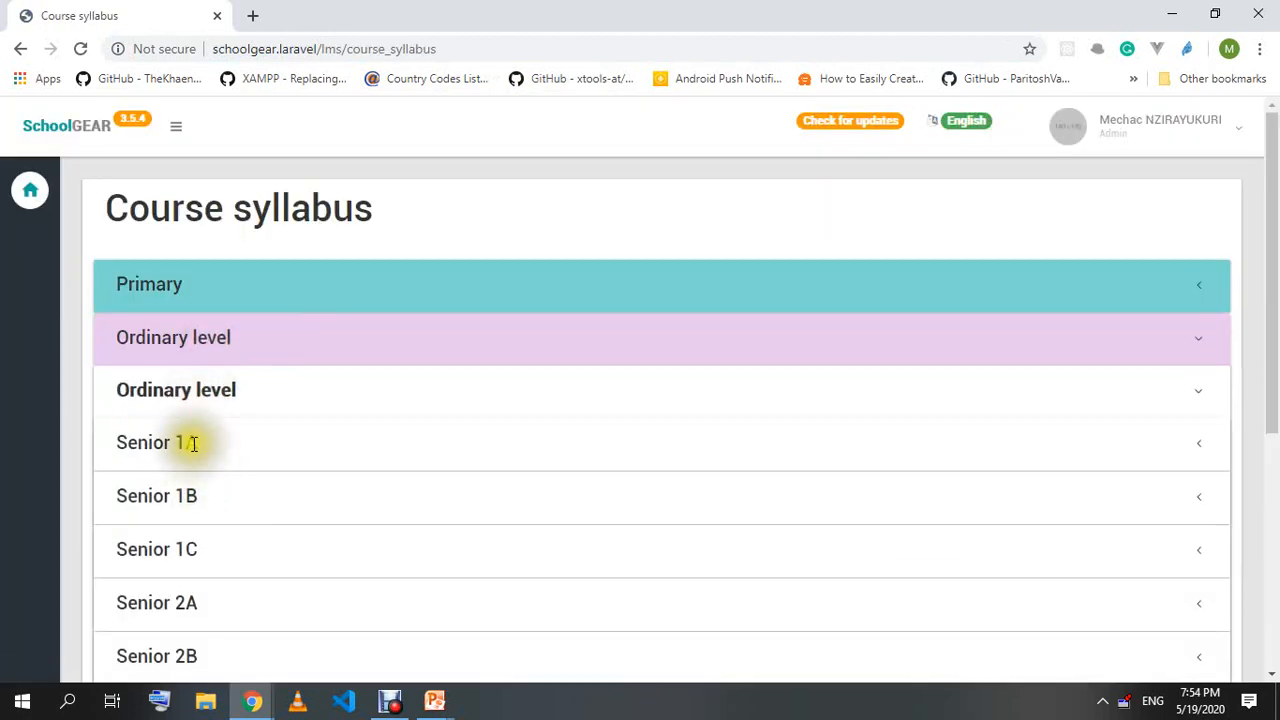
pyautogui.click(189, 443)
pyautogui.scroll(-3, 240, 449)
pyautogui.click(196, 256)
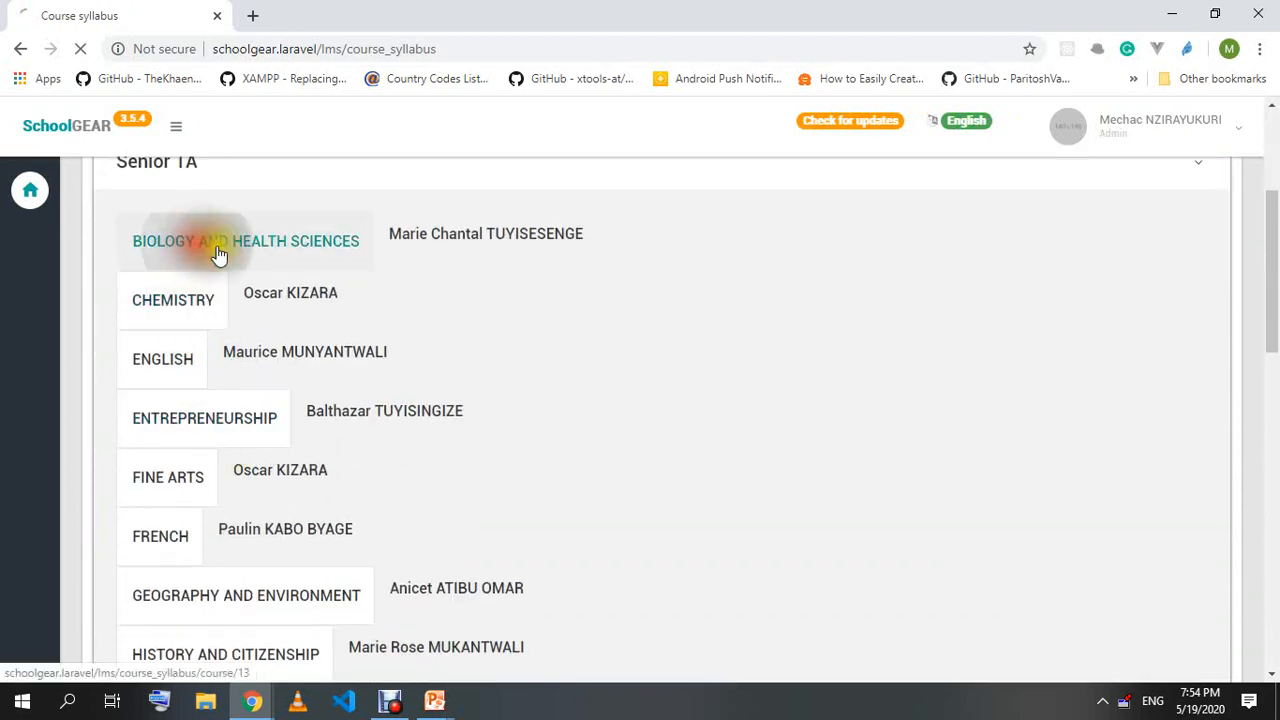
pyautogui.scroll(-3, 583, 354)
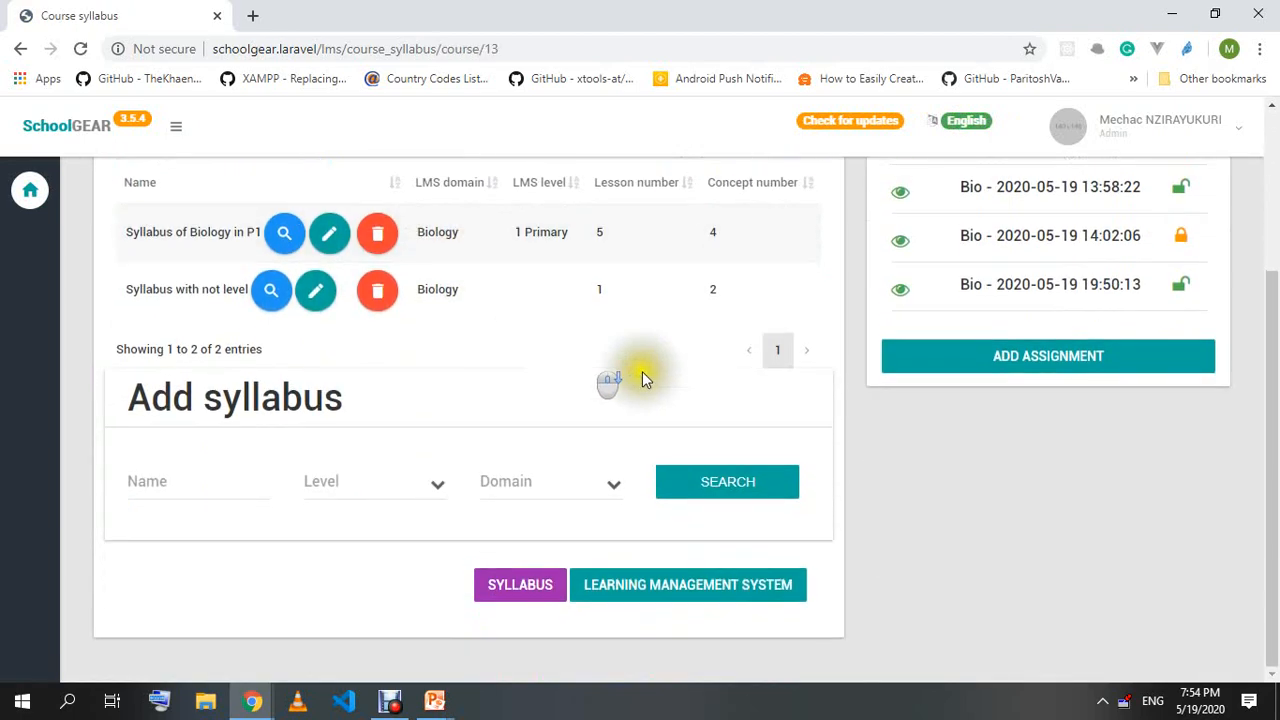
pyautogui.scroll(3, 1099, 421)
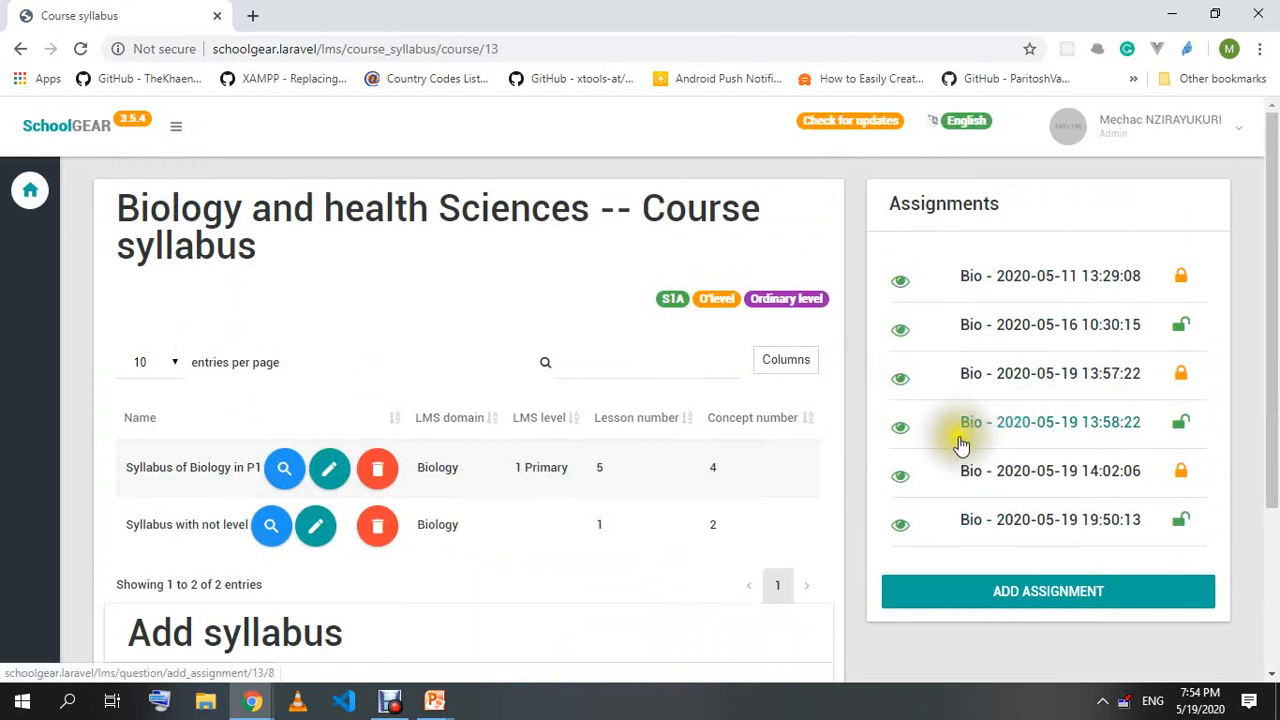
pyautogui.click(1083, 532)
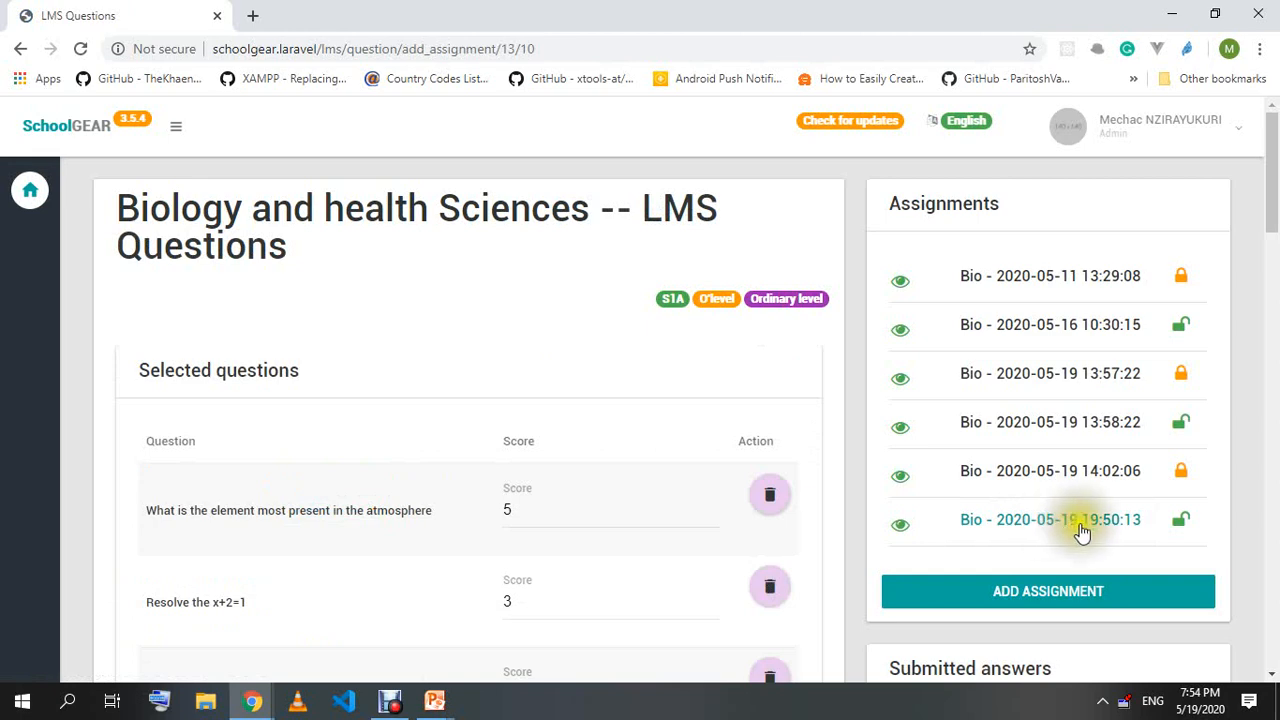
pyautogui.scroll(-3, 1080, 533)
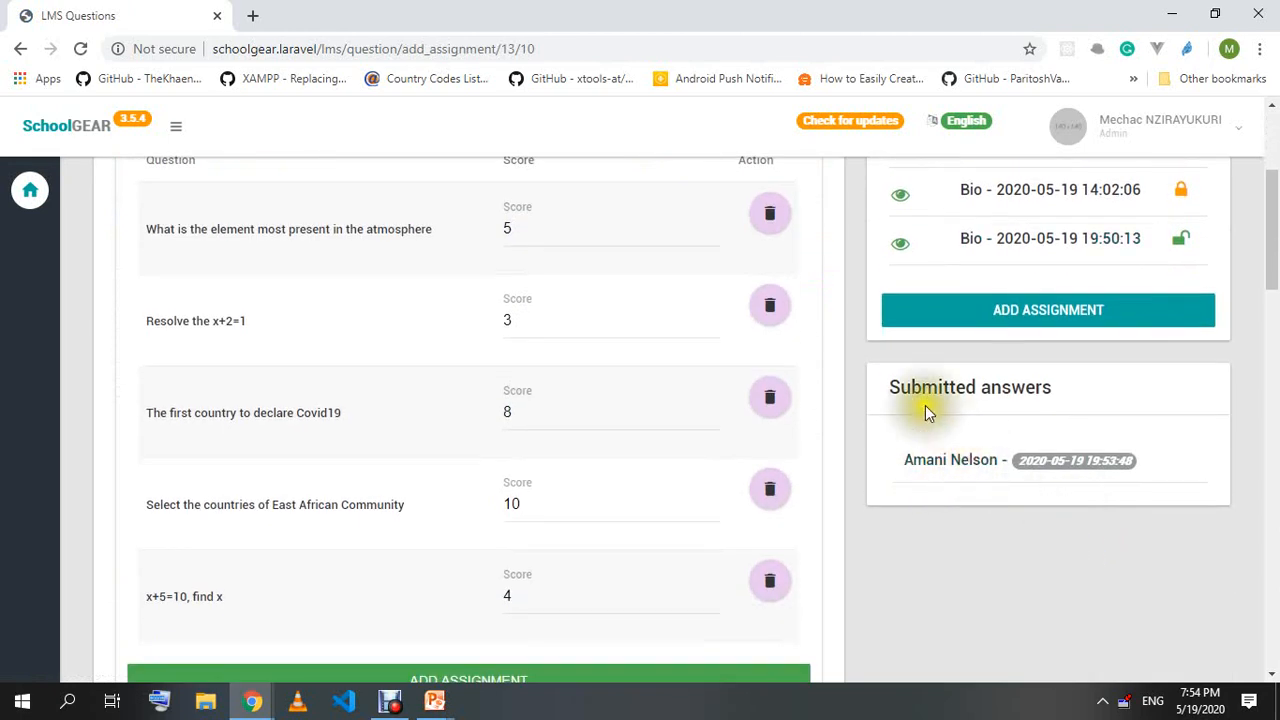
pyautogui.click(999, 470)
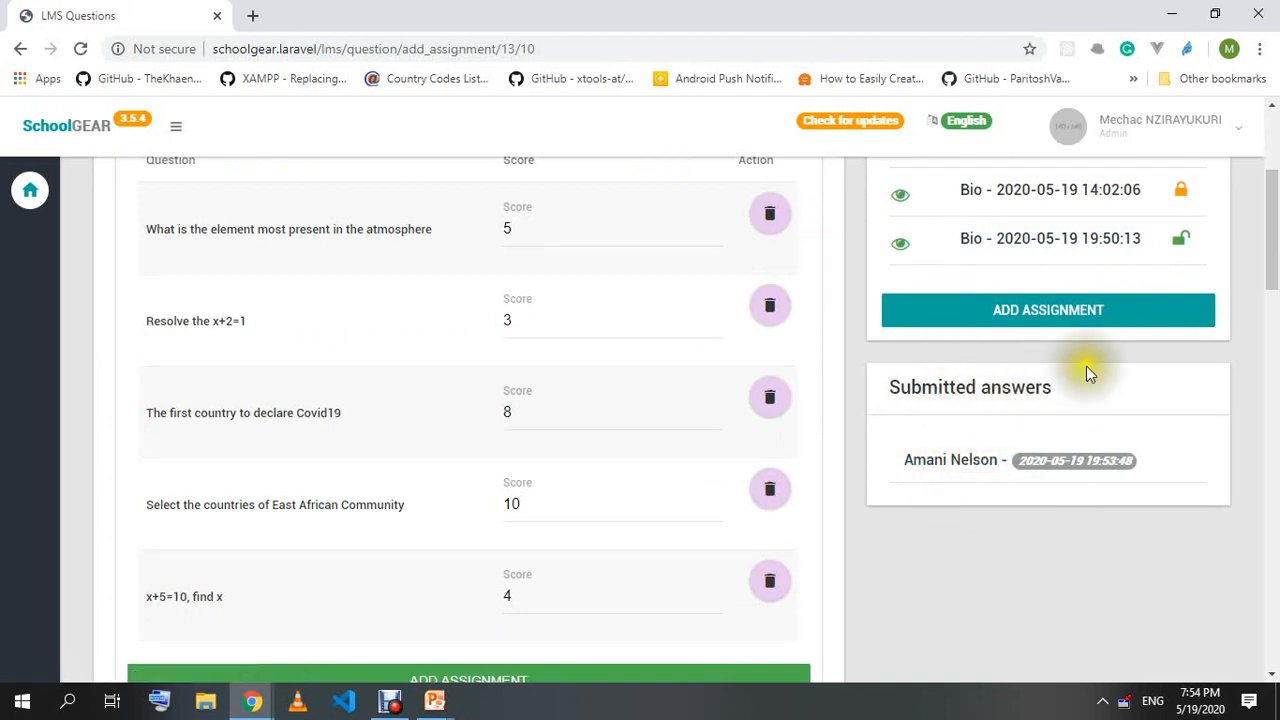
pyautogui.click(1181, 242)
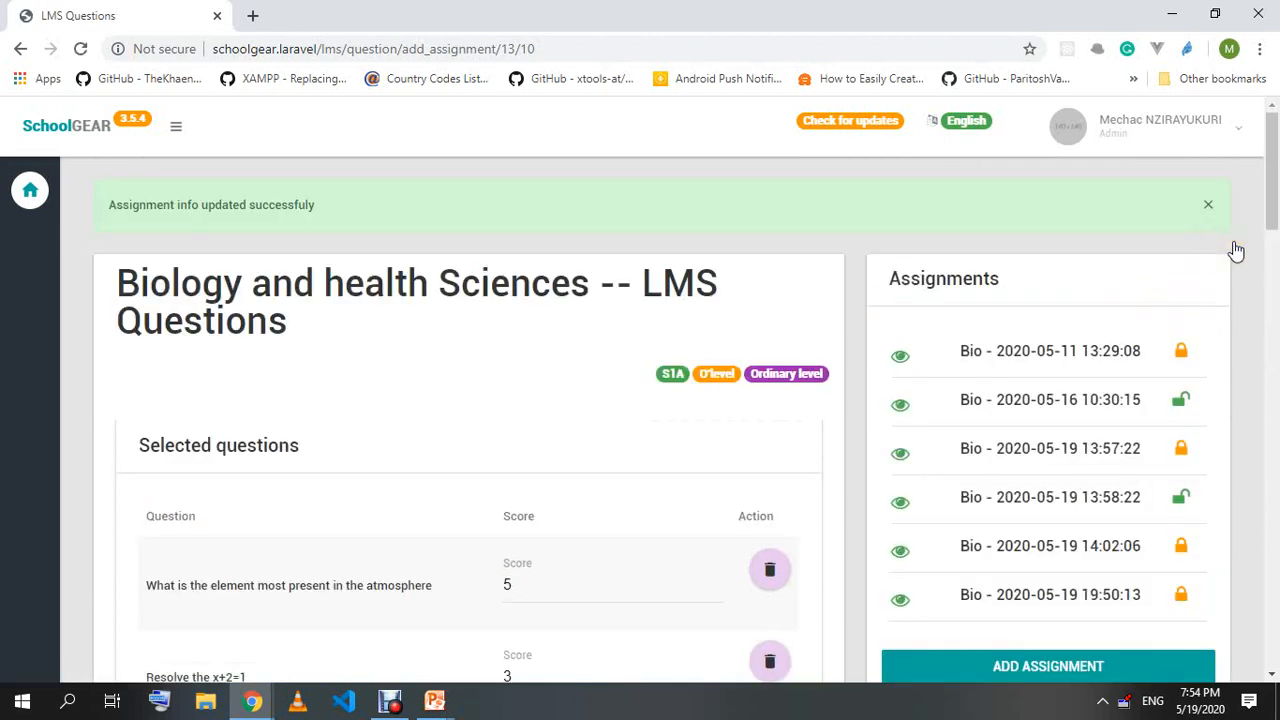
pyautogui.scroll(-3, 1200, 270)
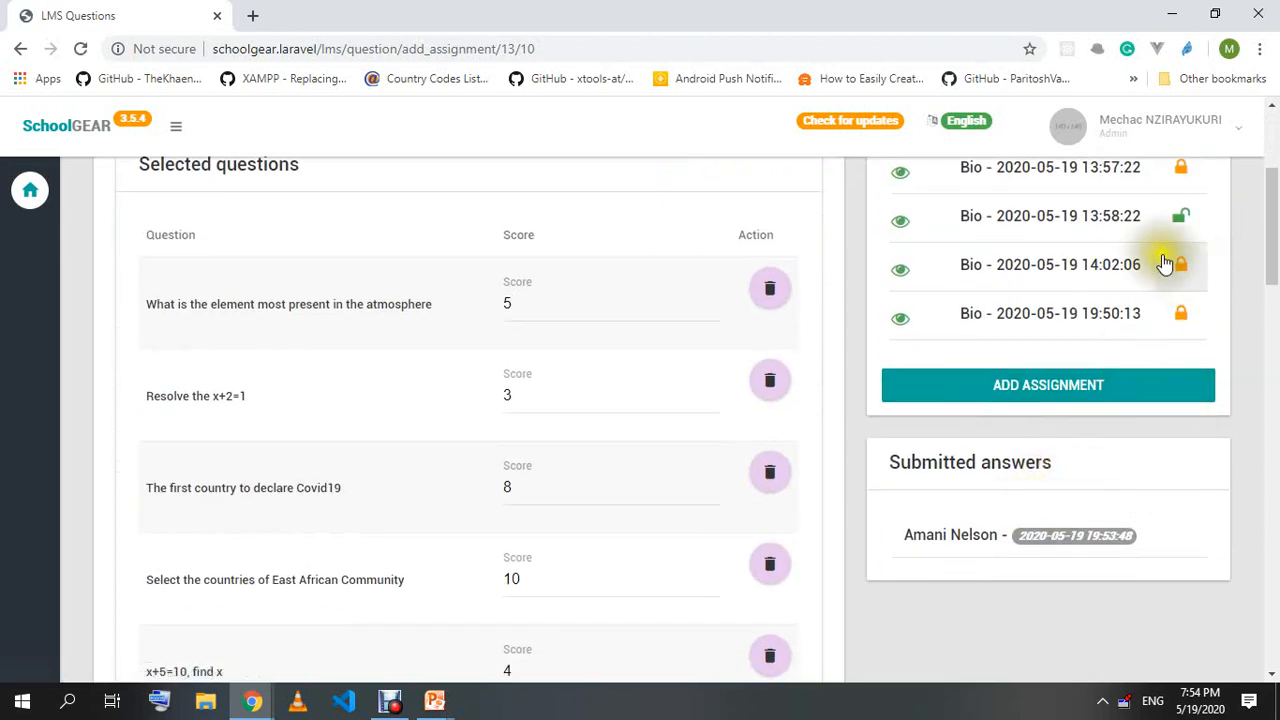
# Open the student's submission and compare the atmosphere answer Water against the correct Azot.
pyautogui.click(964, 538)
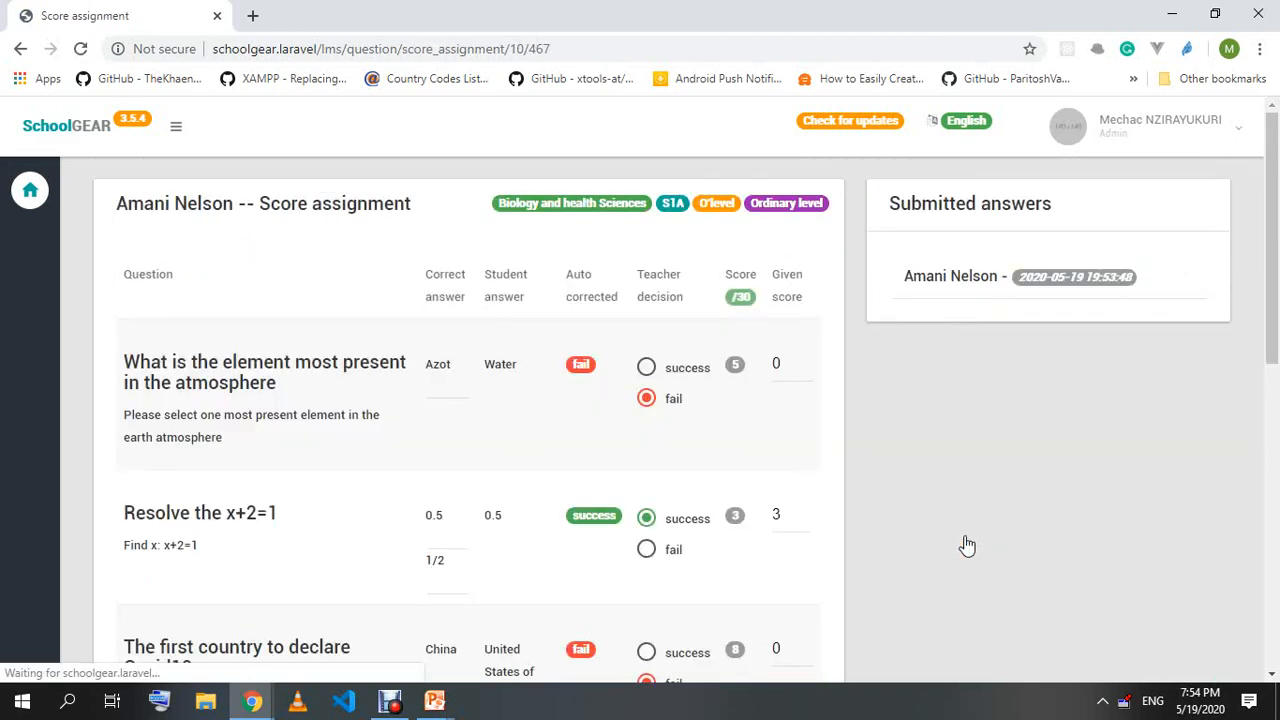
pyautogui.scroll(-4, 280, 360)
pyautogui.scroll(4, 295, 370)
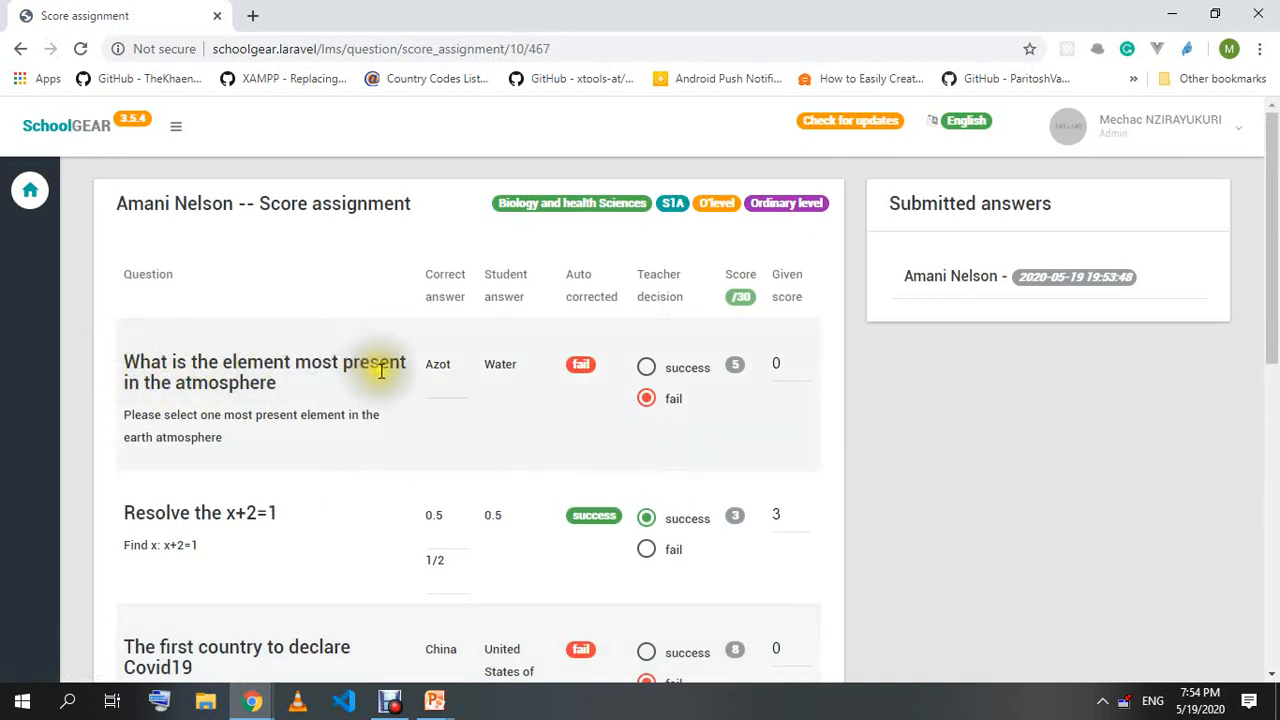
pyautogui.moveTo(484, 364); pyautogui.dragTo(559, 366)
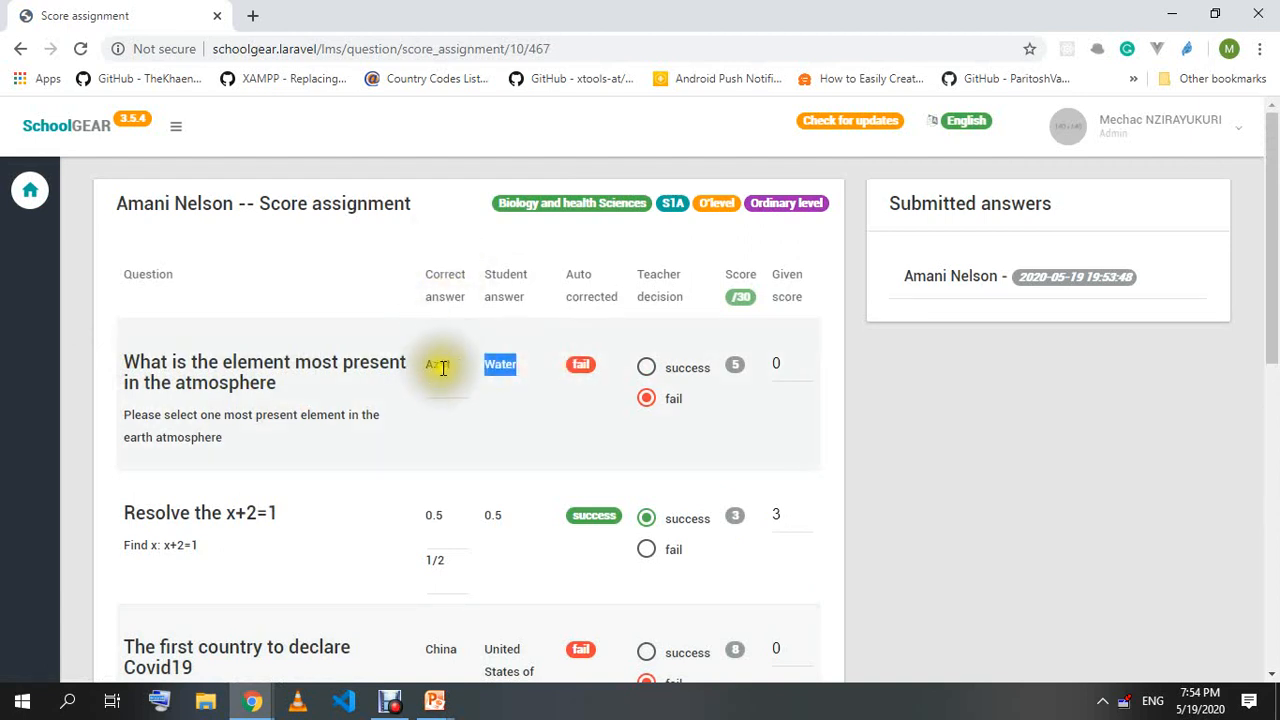
pyautogui.moveTo(453, 370); pyautogui.dragTo(425, 366)
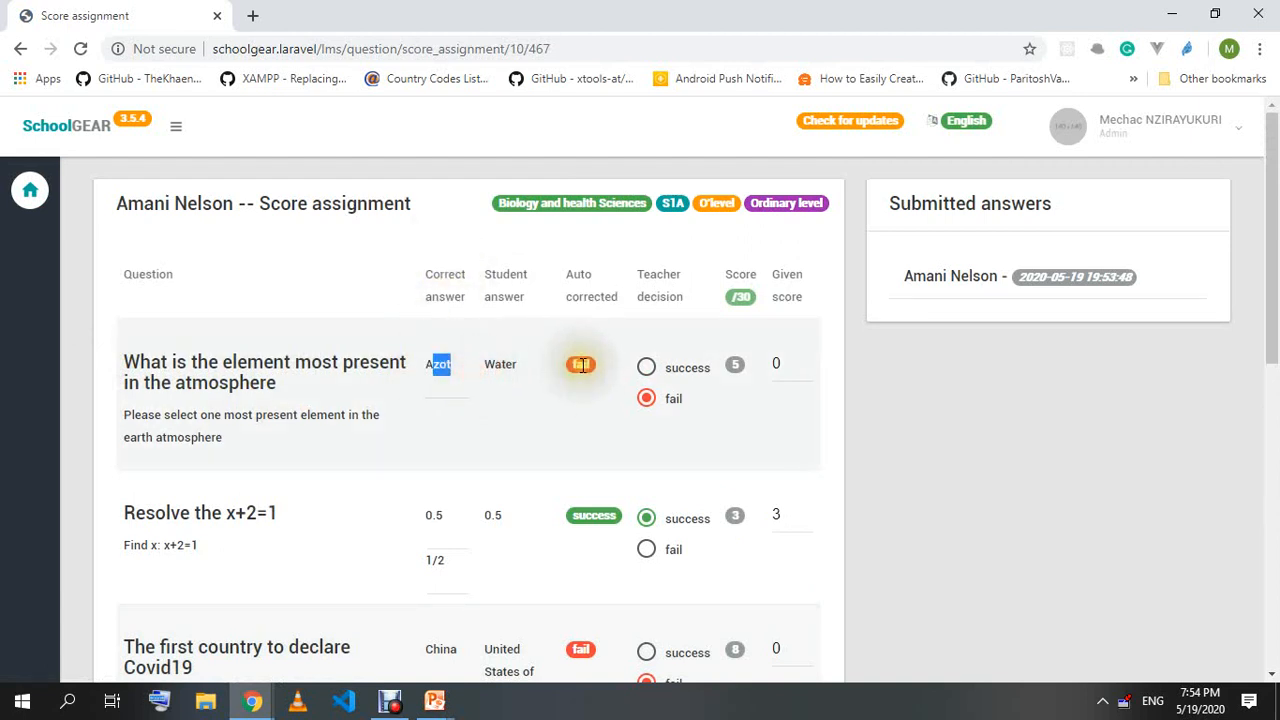
pyautogui.click(790, 363)
pyautogui.click(1030, 395)
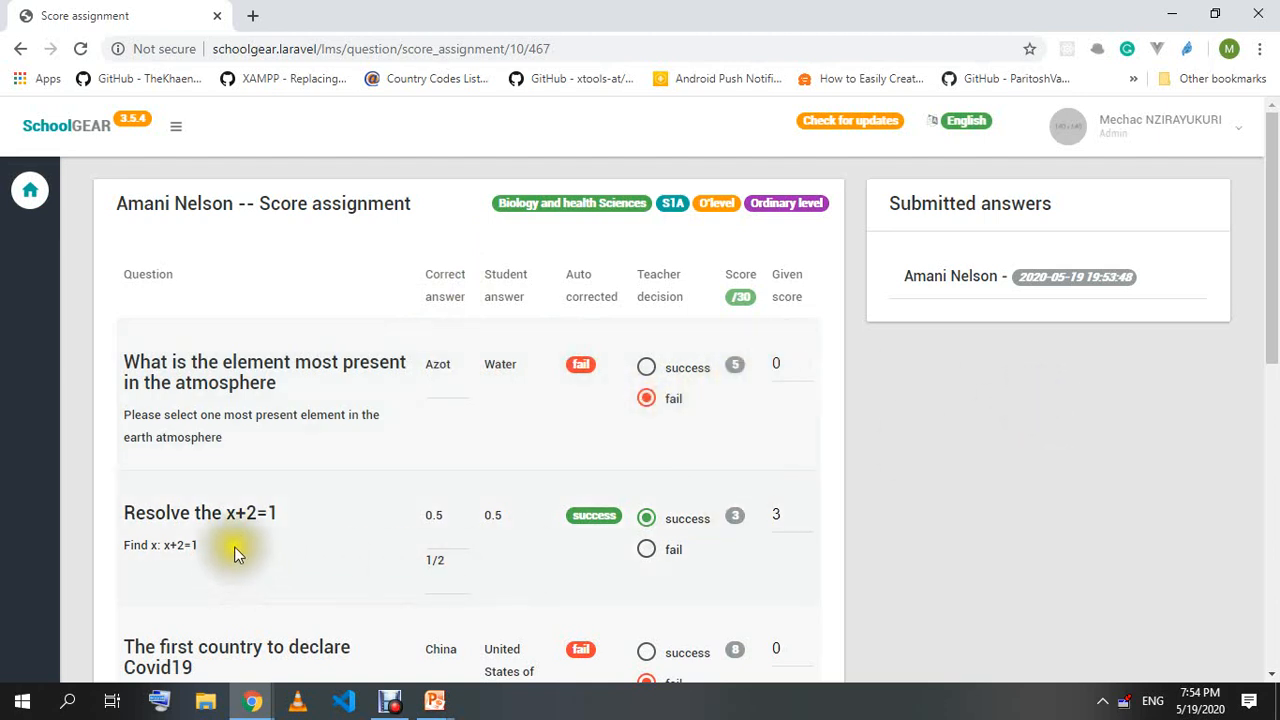
# Review the 0.5 answer, the United States of America answer and the remaining questions.
pyautogui.doubleClick(437, 518)
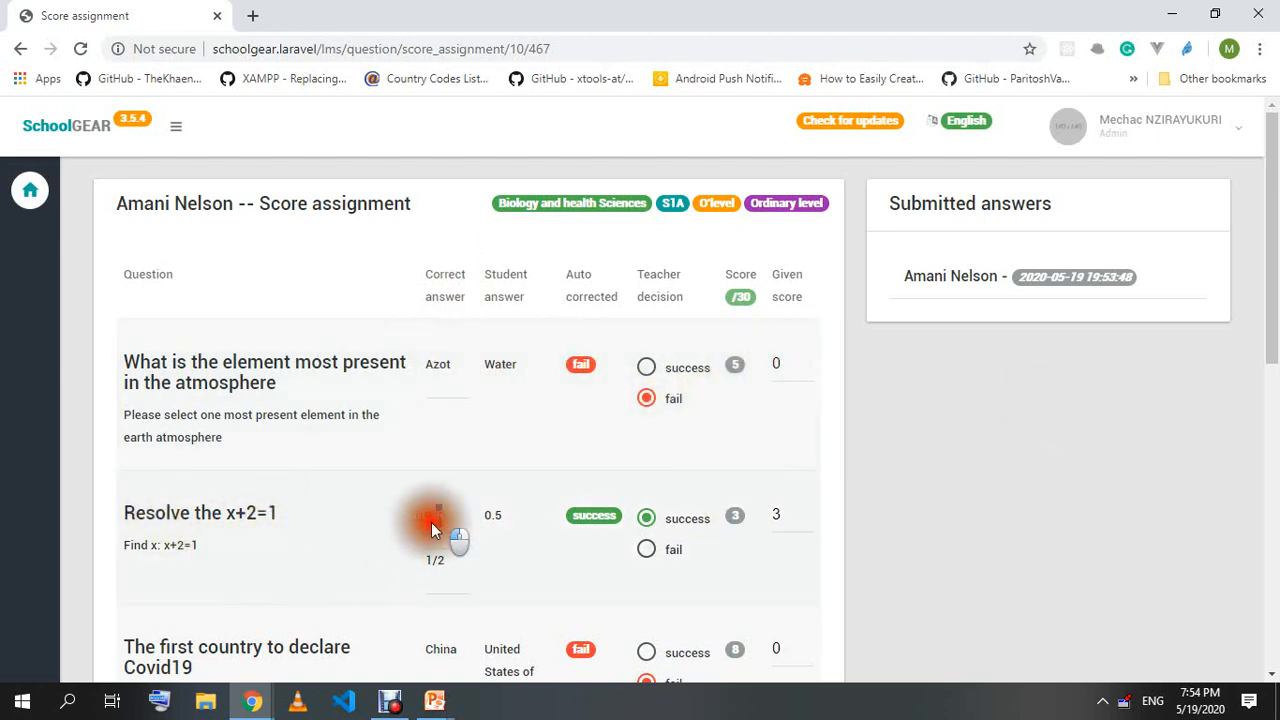
pyautogui.click(212, 542)
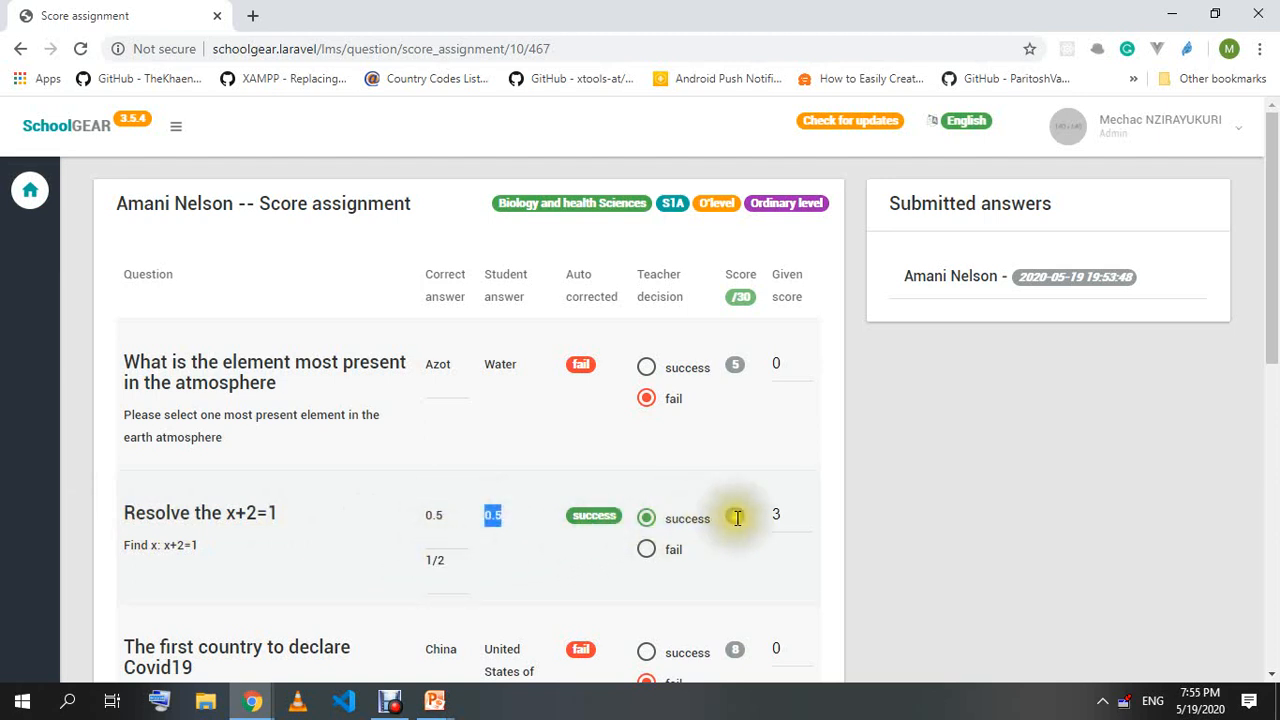
pyautogui.scroll(-2, 352, 566)
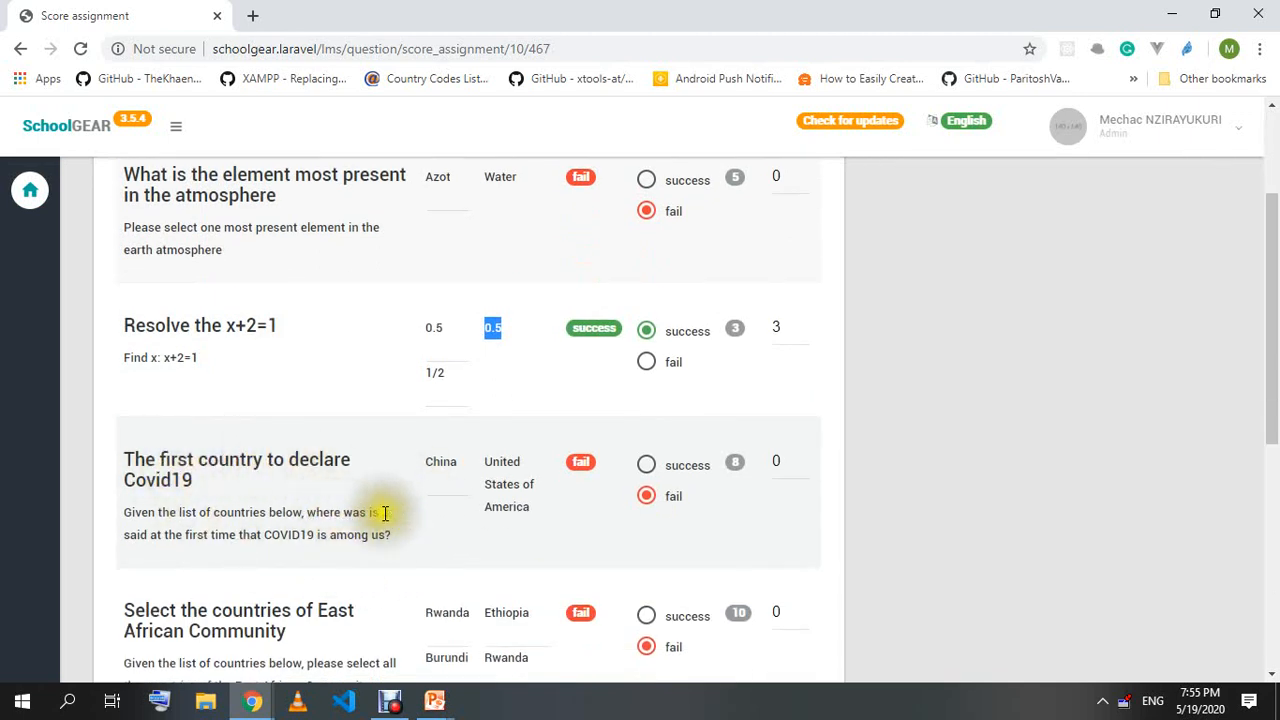
pyautogui.moveTo(422, 464); pyautogui.dragTo(530, 509)
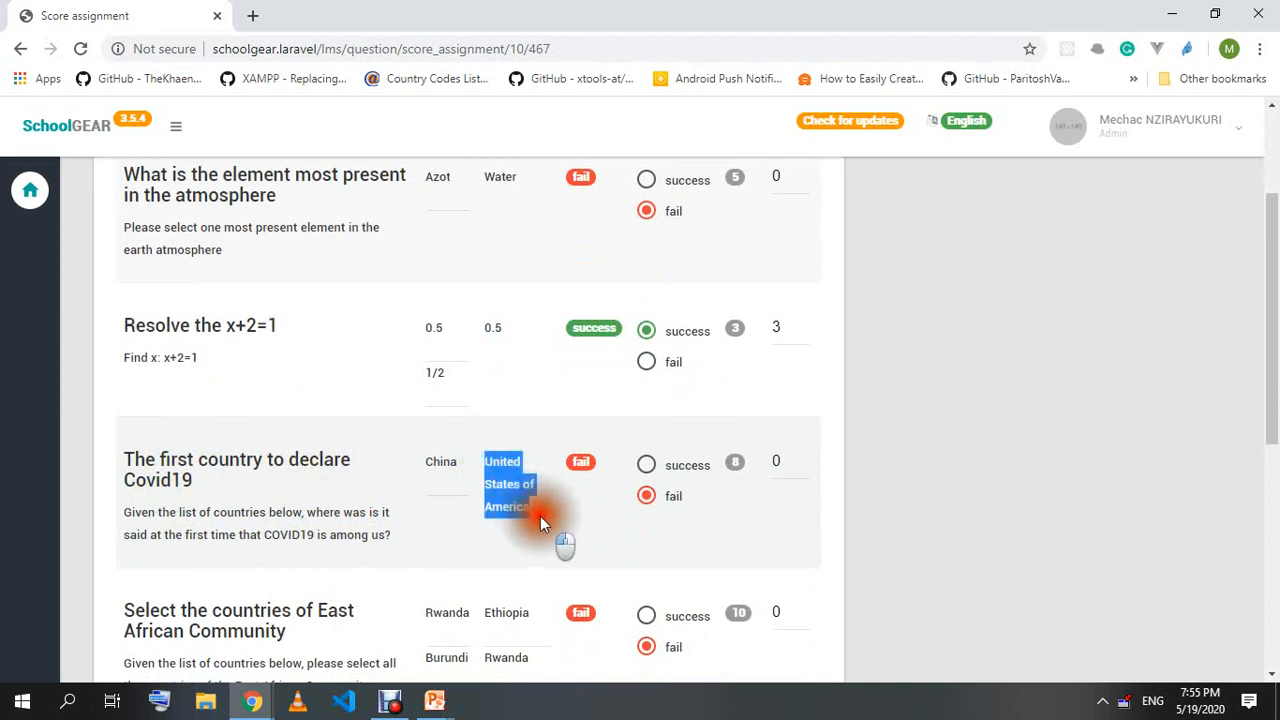
pyautogui.scroll(-1, 520, 500)
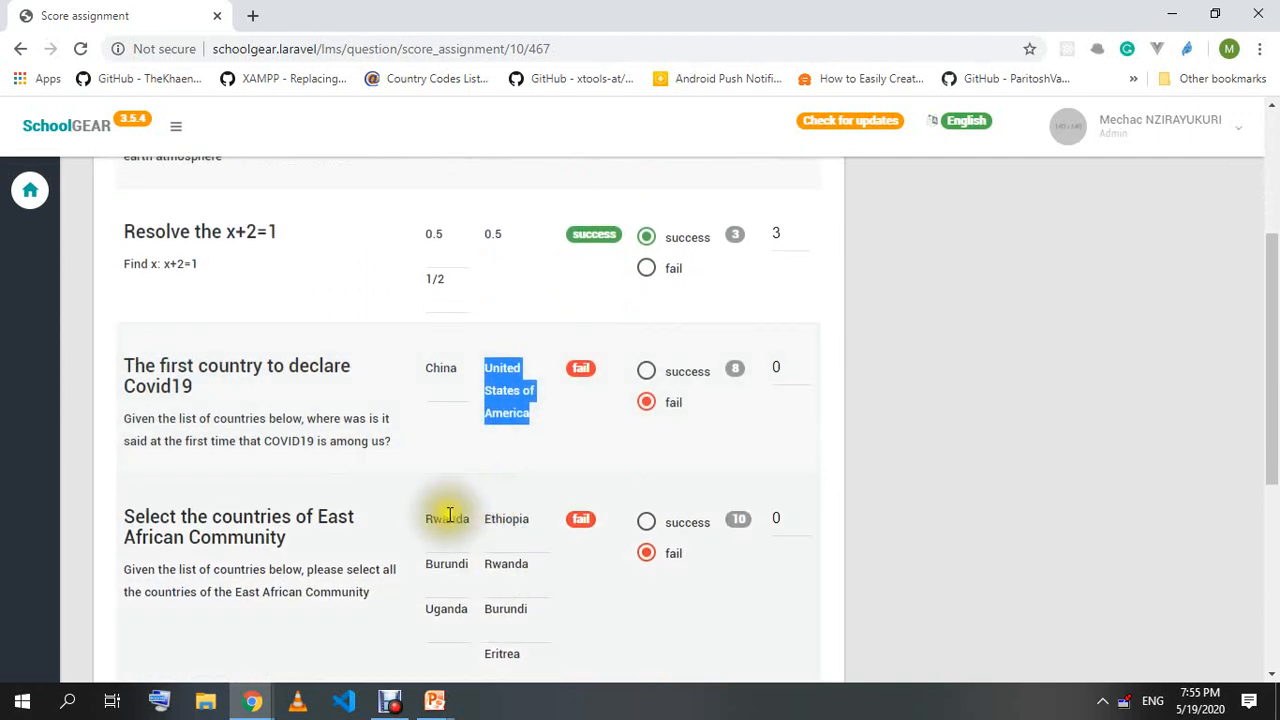
pyautogui.scroll(-1, 170, 530)
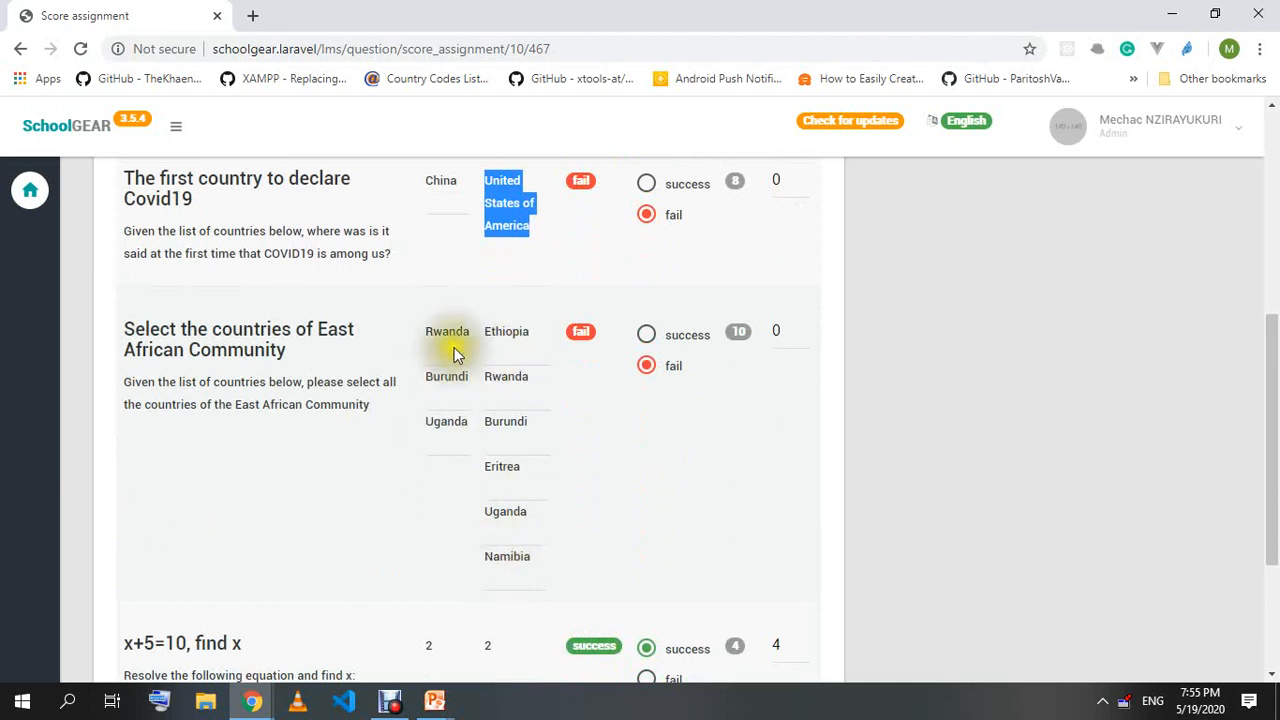
pyautogui.scroll(-2, 240, 487)
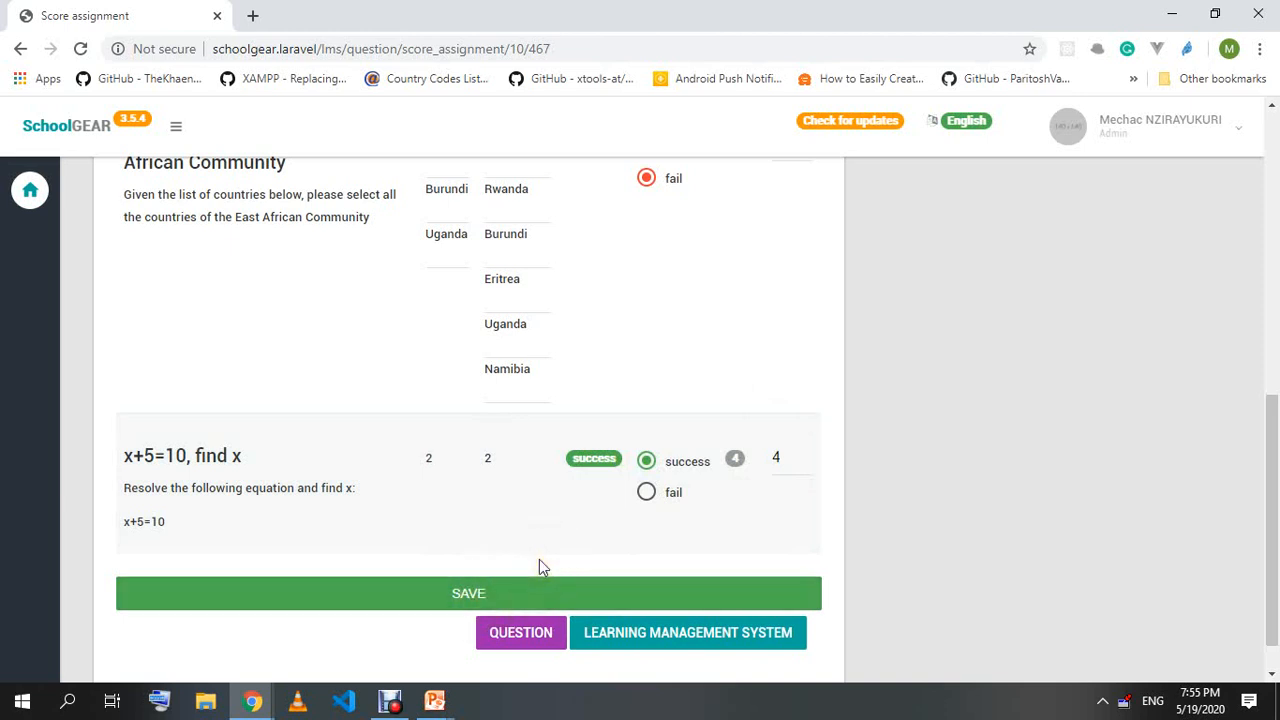
pyautogui.scroll(6, 666, 437)
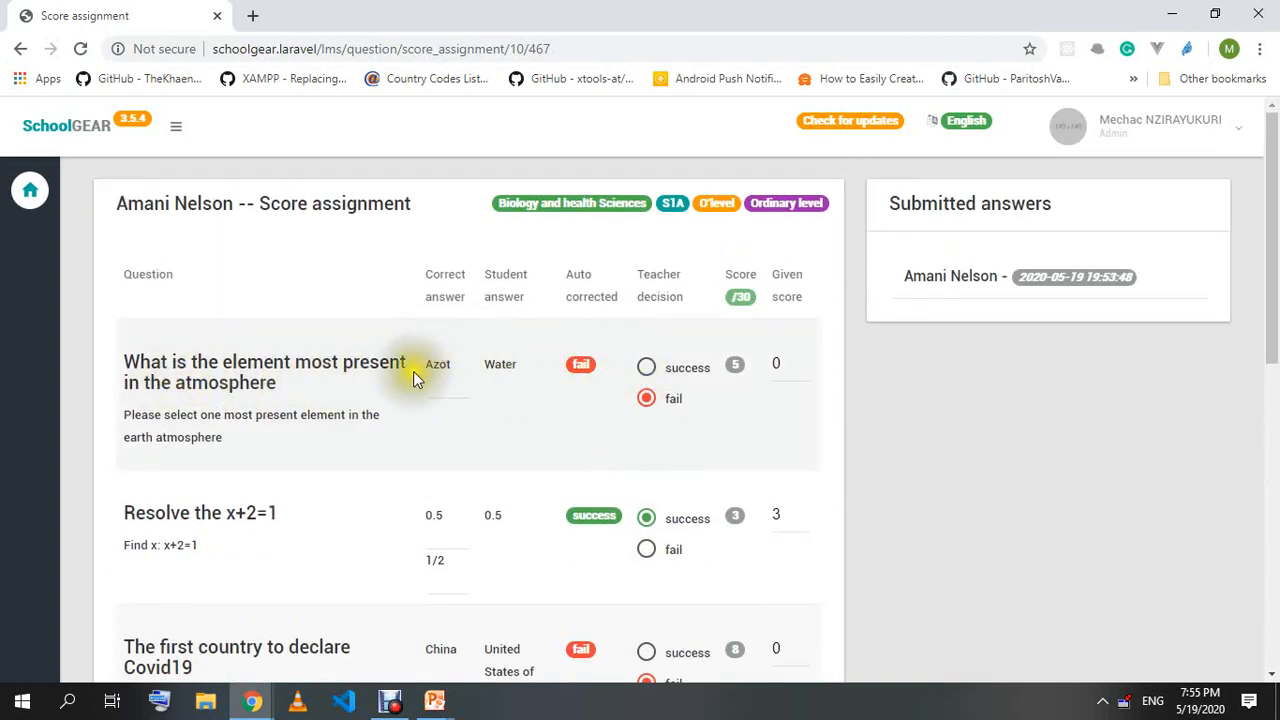
pyautogui.moveTo(510, 366); pyautogui.dragTo(482, 370)
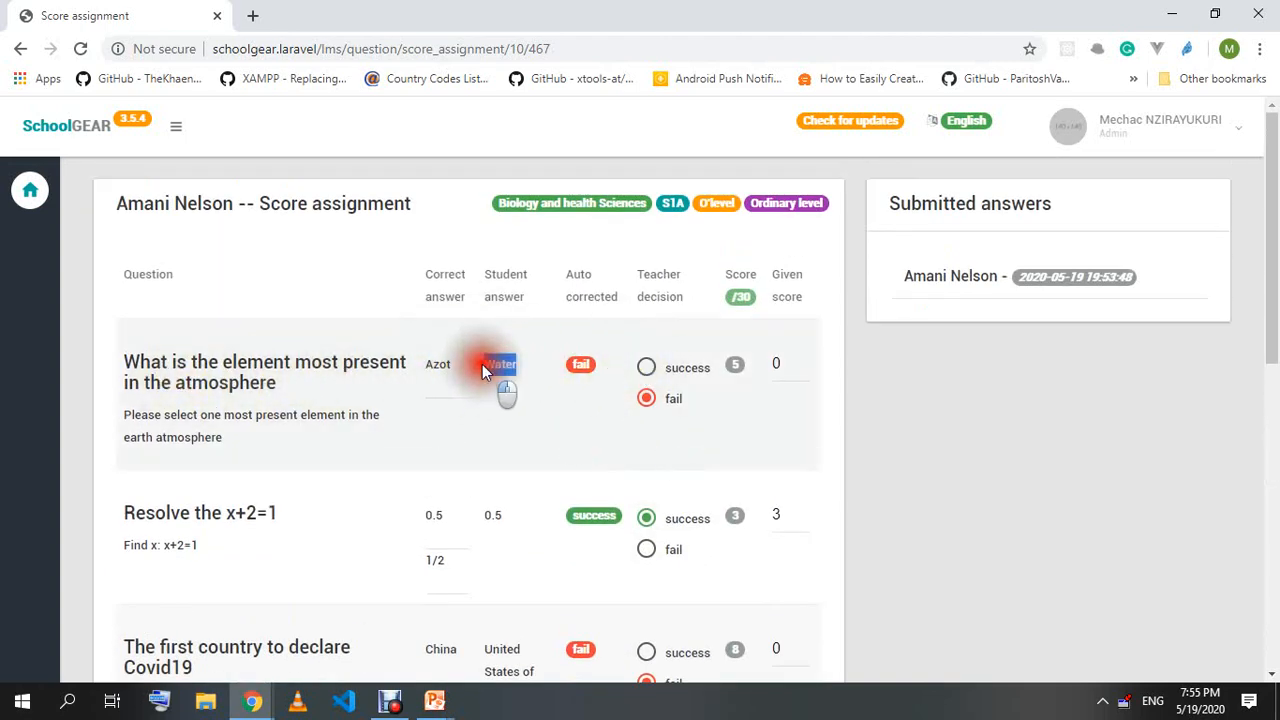
pyautogui.click(648, 367)
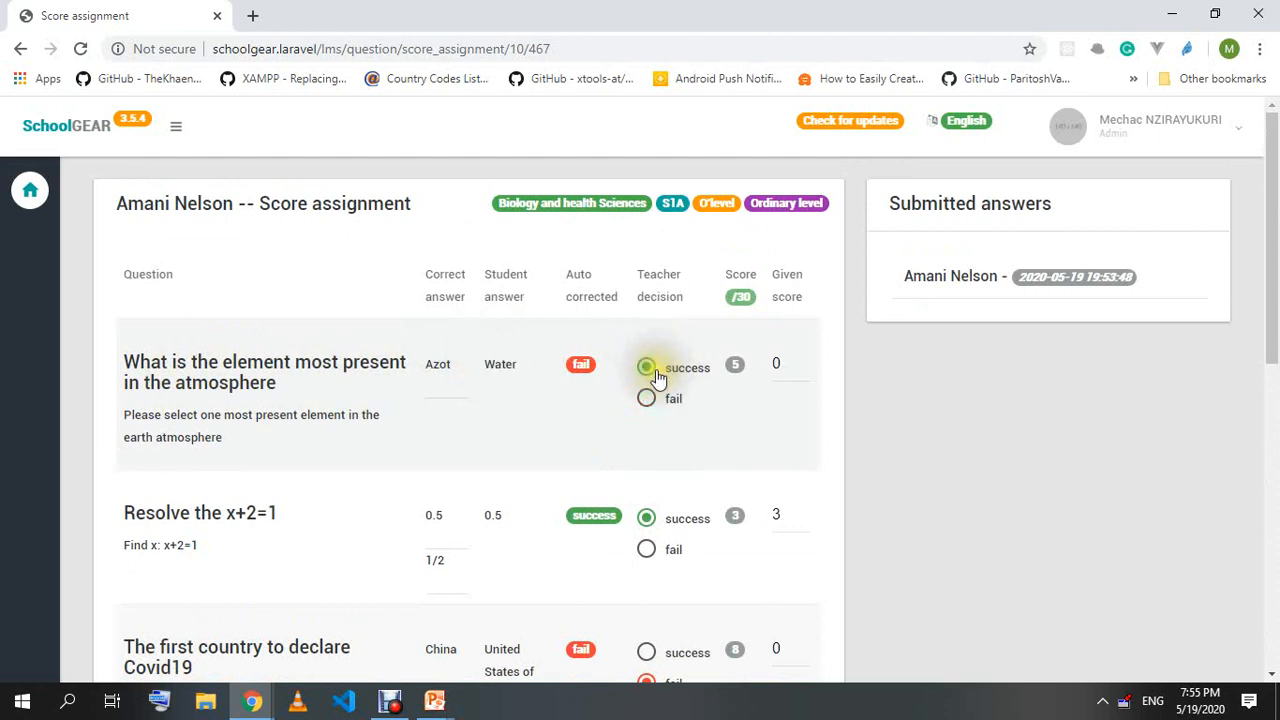
pyautogui.doubleClick(778, 364)
pyautogui.write('4')
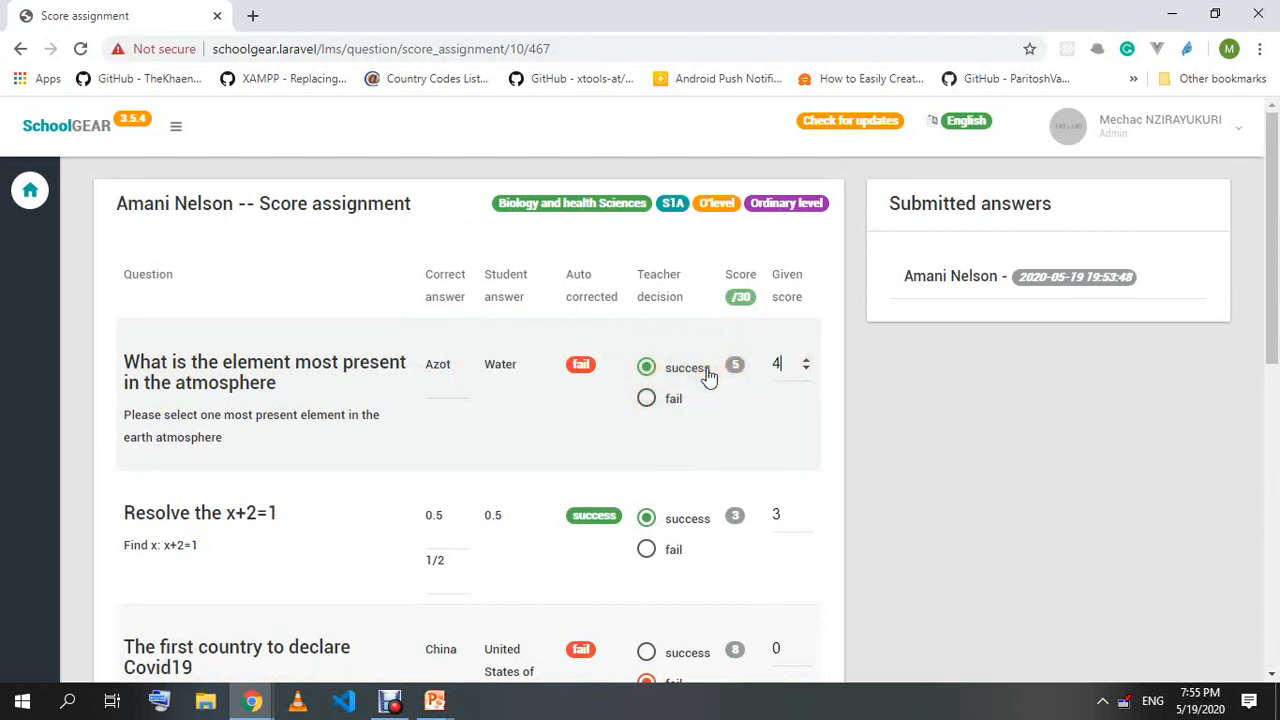
pyautogui.click(995, 462)
pyautogui.moveTo(480, 372); pyautogui.dragTo(545, 366)
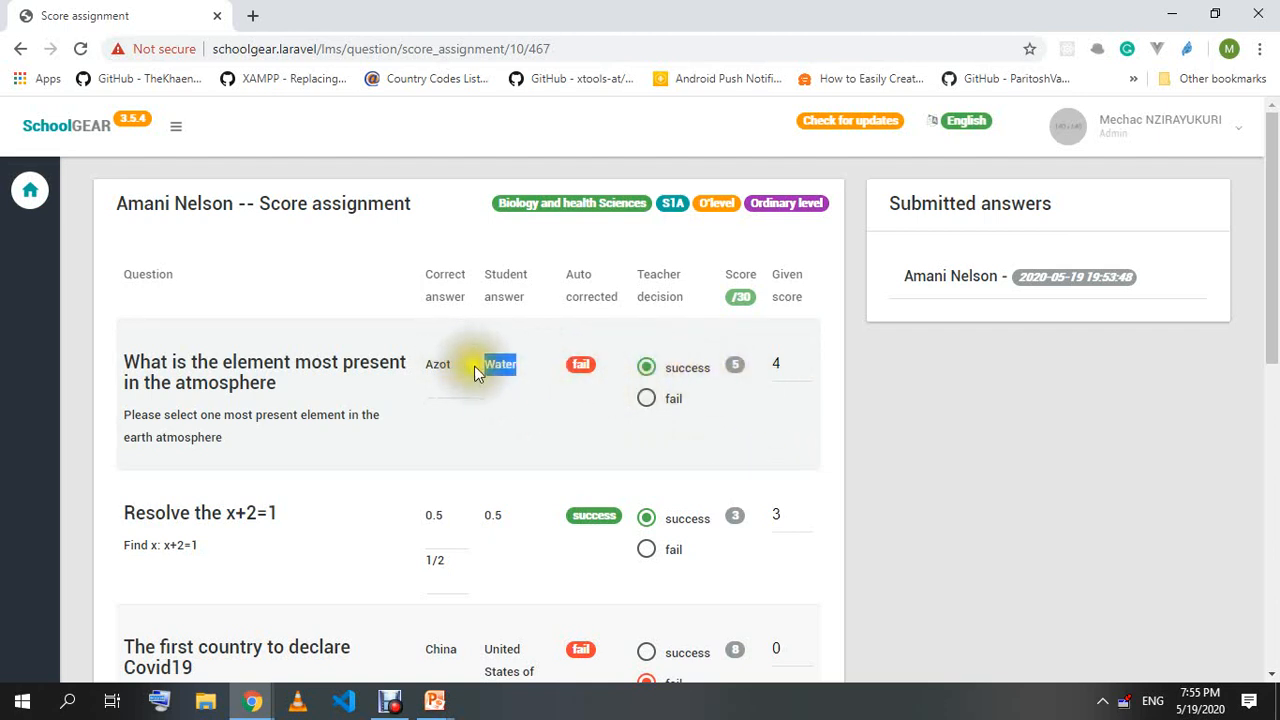
pyautogui.click(646, 368)
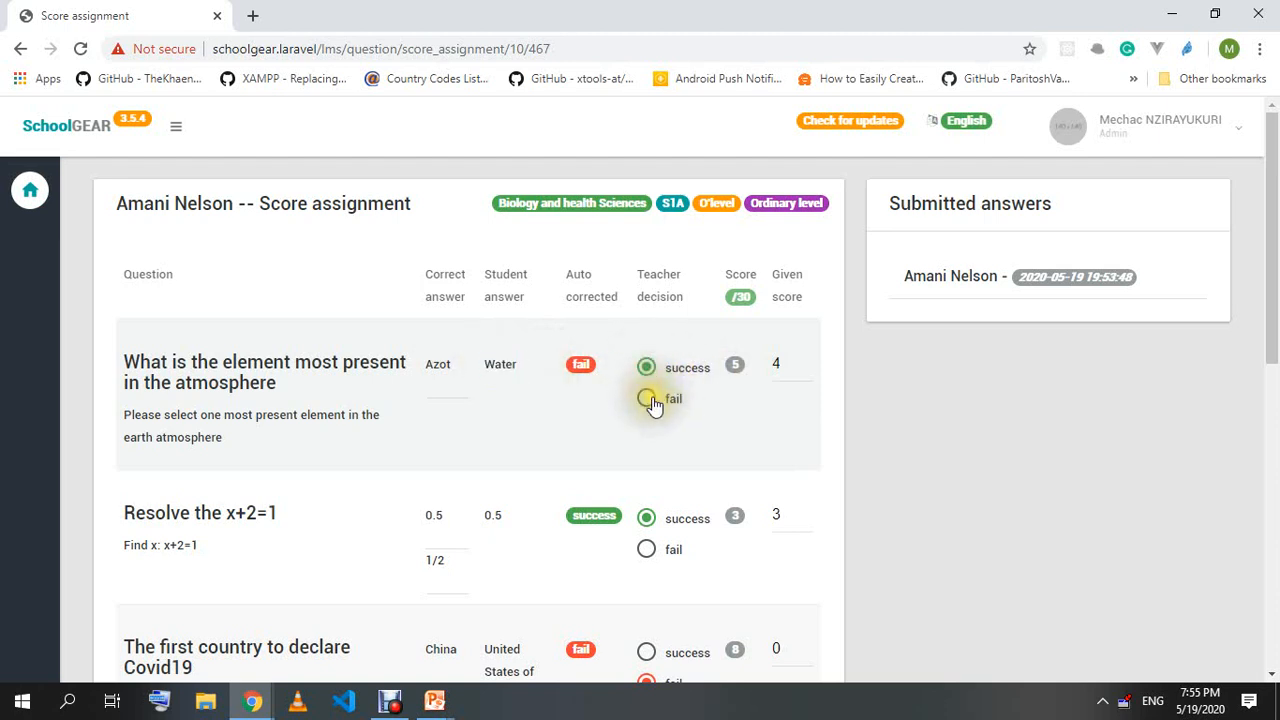
pyautogui.click(646, 398)
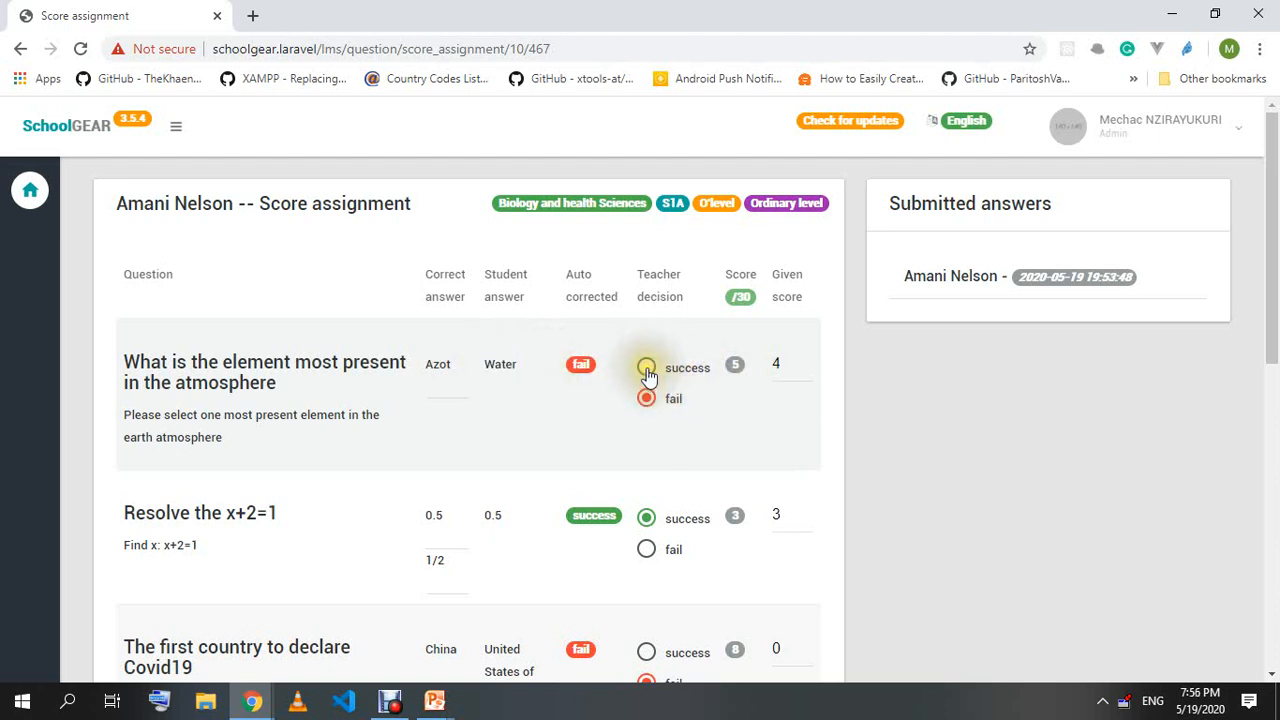
pyautogui.click(646, 368)
pyautogui.click(763, 370)
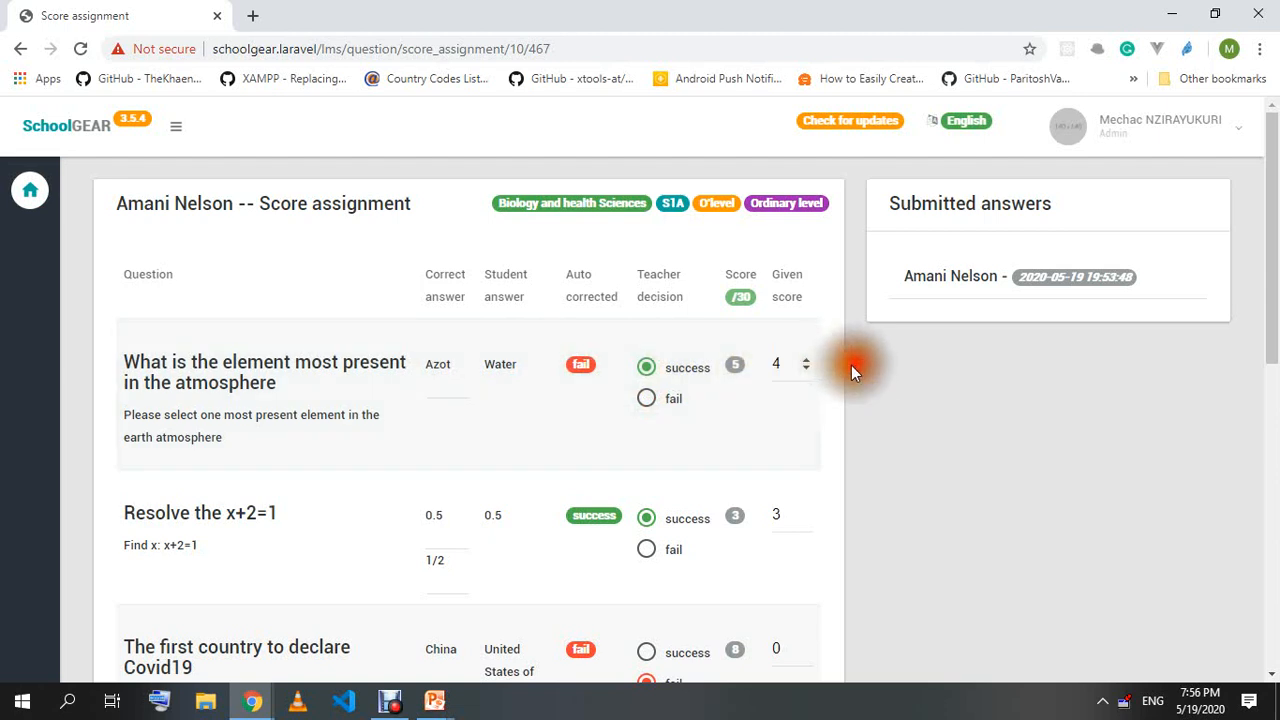
pyautogui.moveTo(780, 364); pyautogui.dragTo(762, 372)
pyautogui.click(788, 360)
pyautogui.press('BackSpace')
pyautogui.write('0')
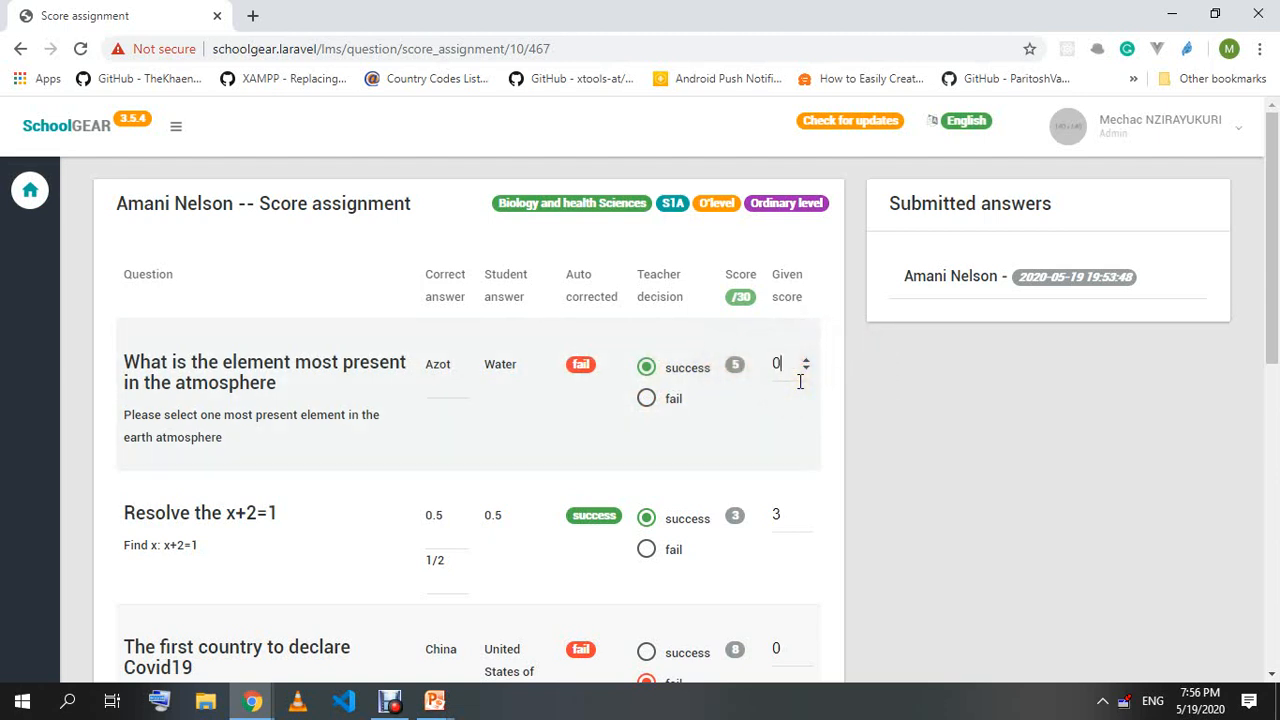
pyautogui.press('BackSpace')
pyautogui.write('4')
pyautogui.click(966, 449)
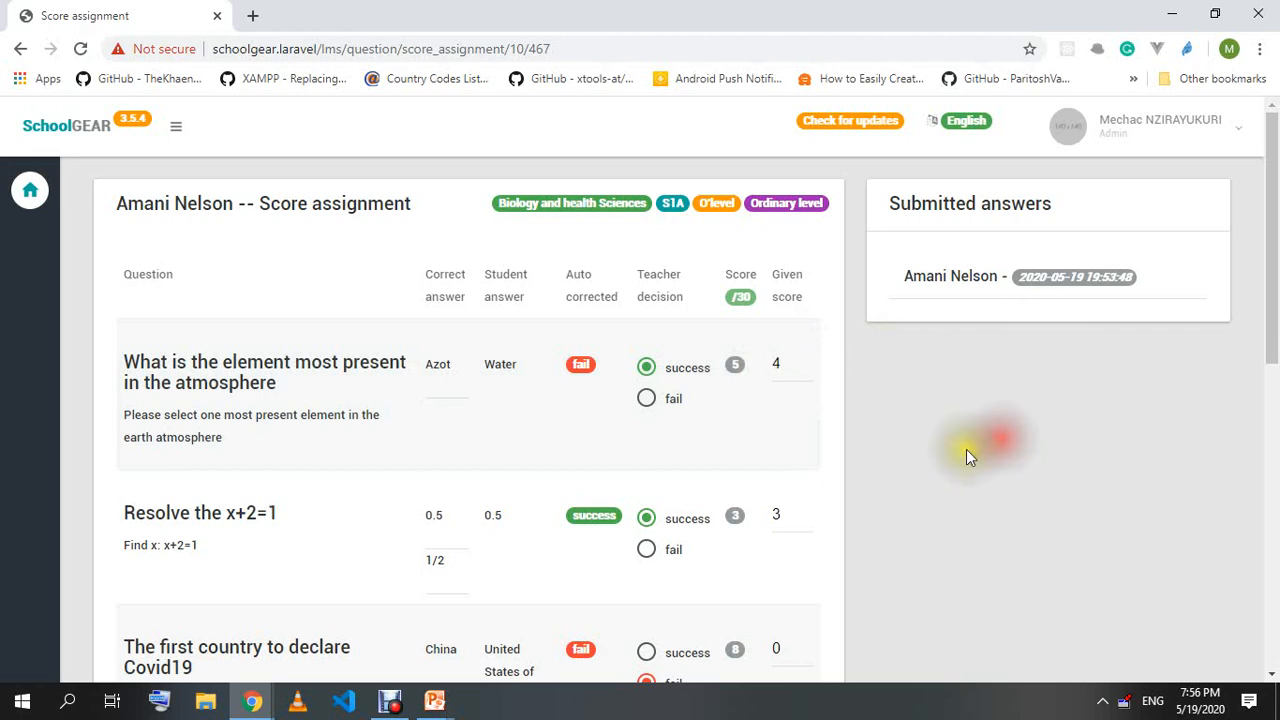
pyautogui.scroll(-7, 680, 466)
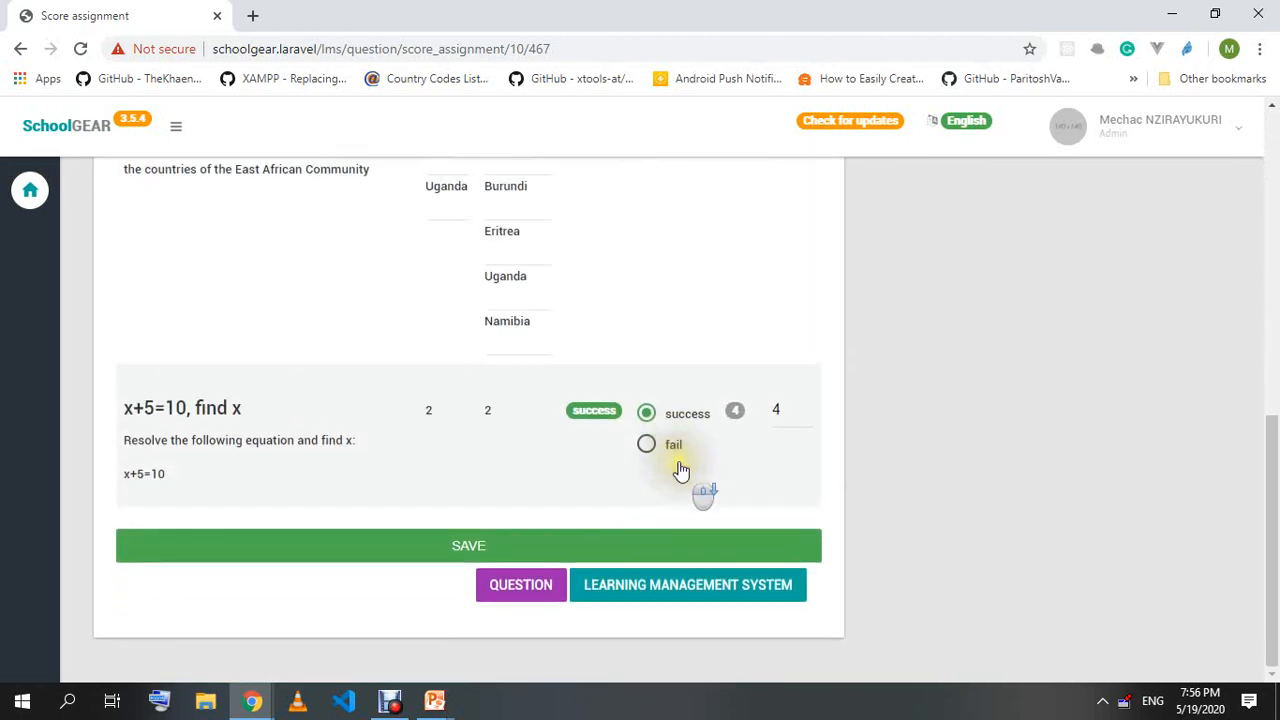
# Save the teacher's scores for the assignment.
pyautogui.click(485, 547)
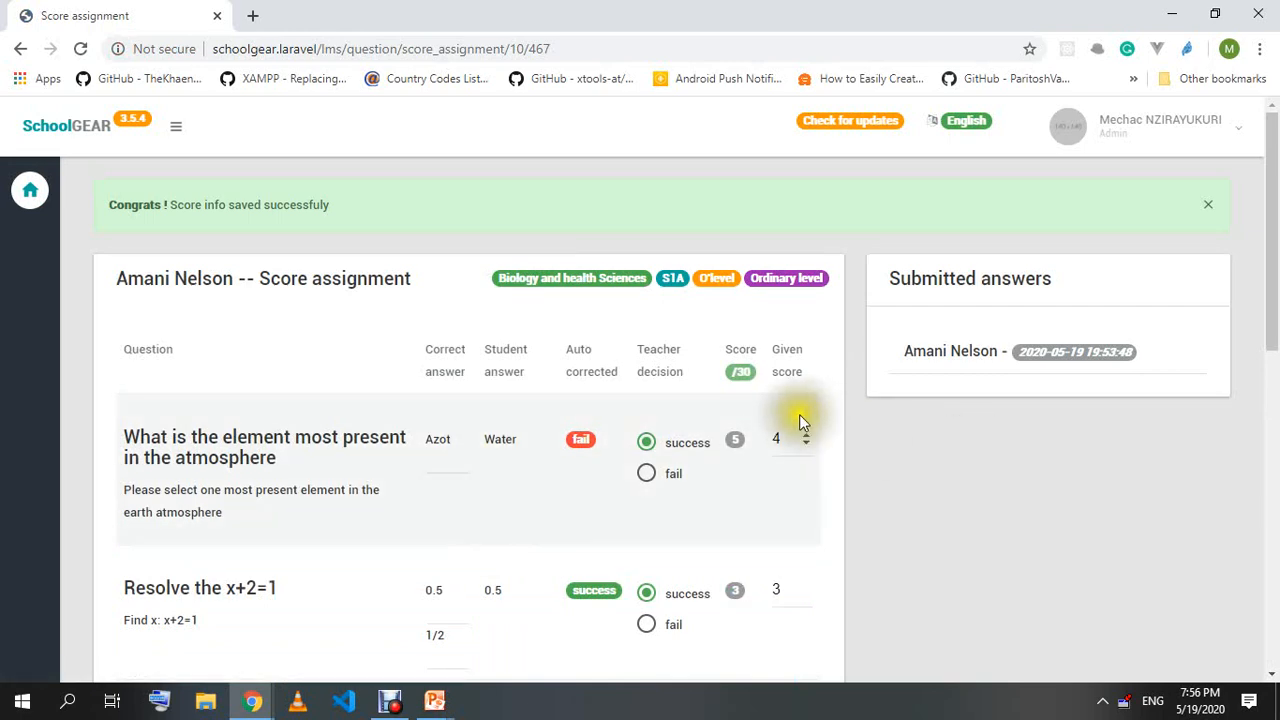
pyautogui.scroll(-5, 760, 430)
pyautogui.scroll(8, 725, 437)
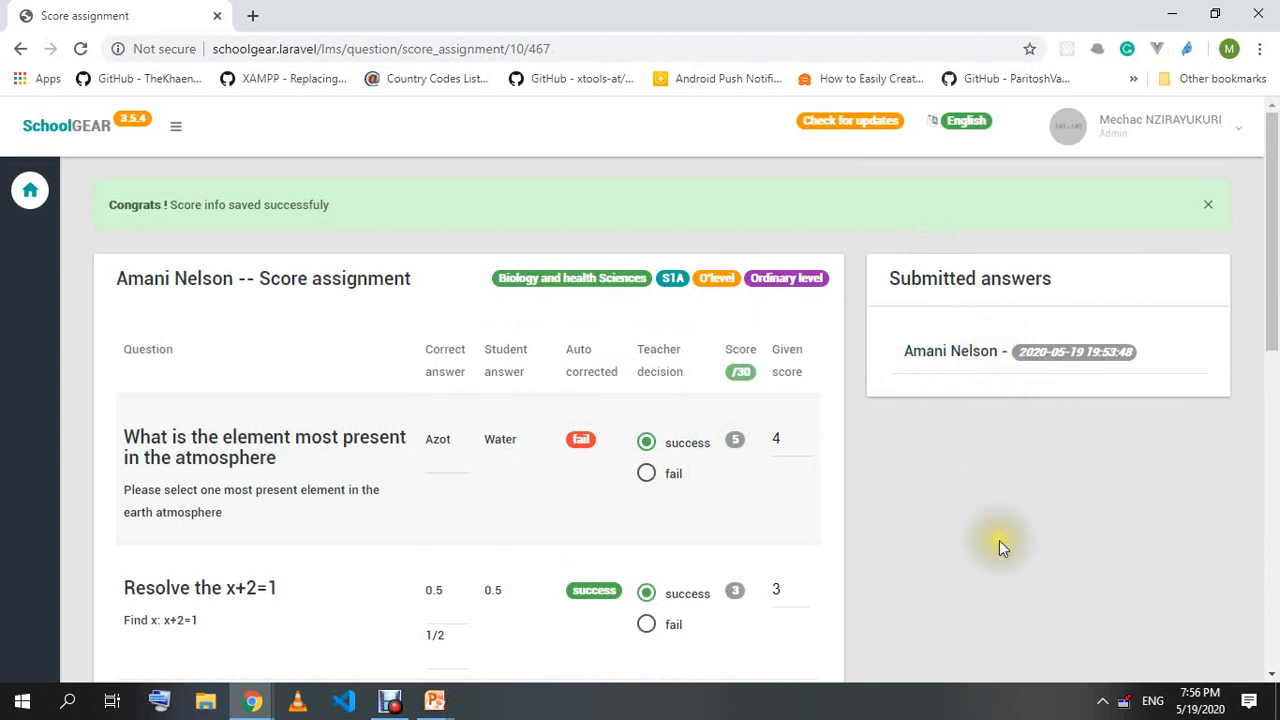
# Switch to the student's Chrome window and reload the assignment page to show 11/30.
pyautogui.moveTo(272, 708)
pyautogui.click(303, 638)
pyautogui.rightClick(596, 162)
pyautogui.click(500, 48)
pyautogui.press('Return')
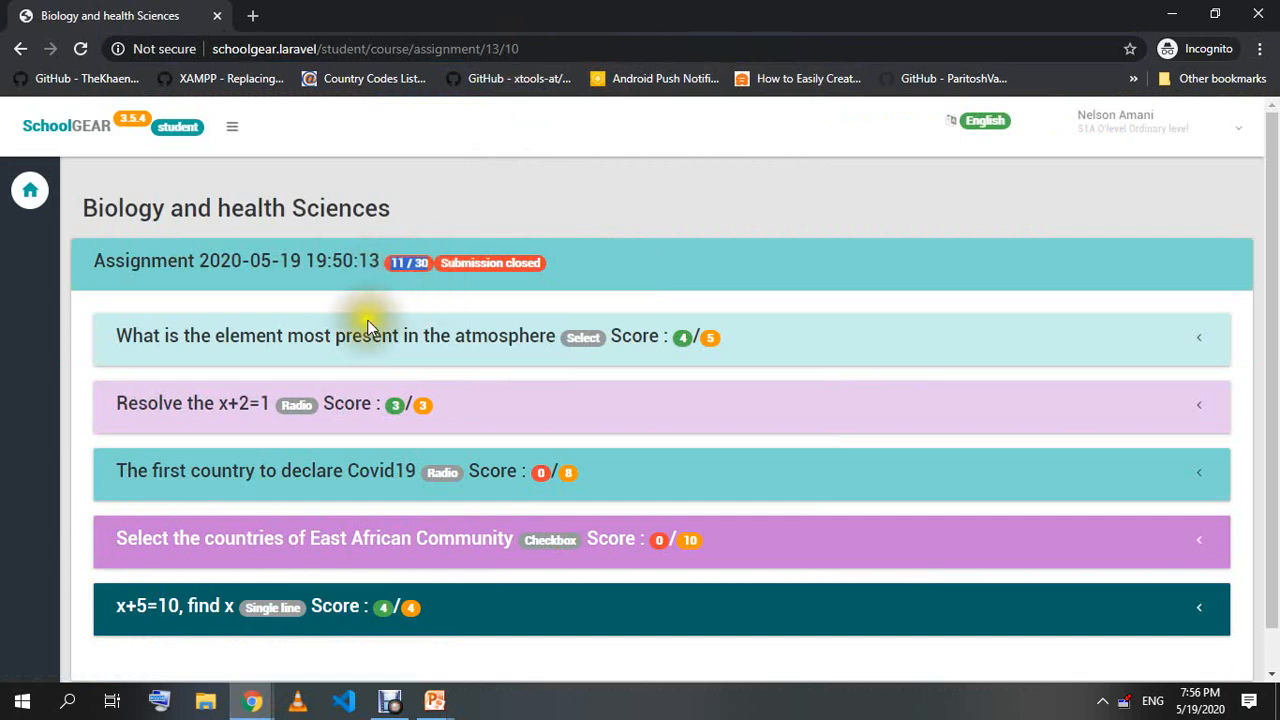
# Compare the atmosphere, x+2=1 and Covid19 answers, where China is the correct country.
pyautogui.click(692, 343)
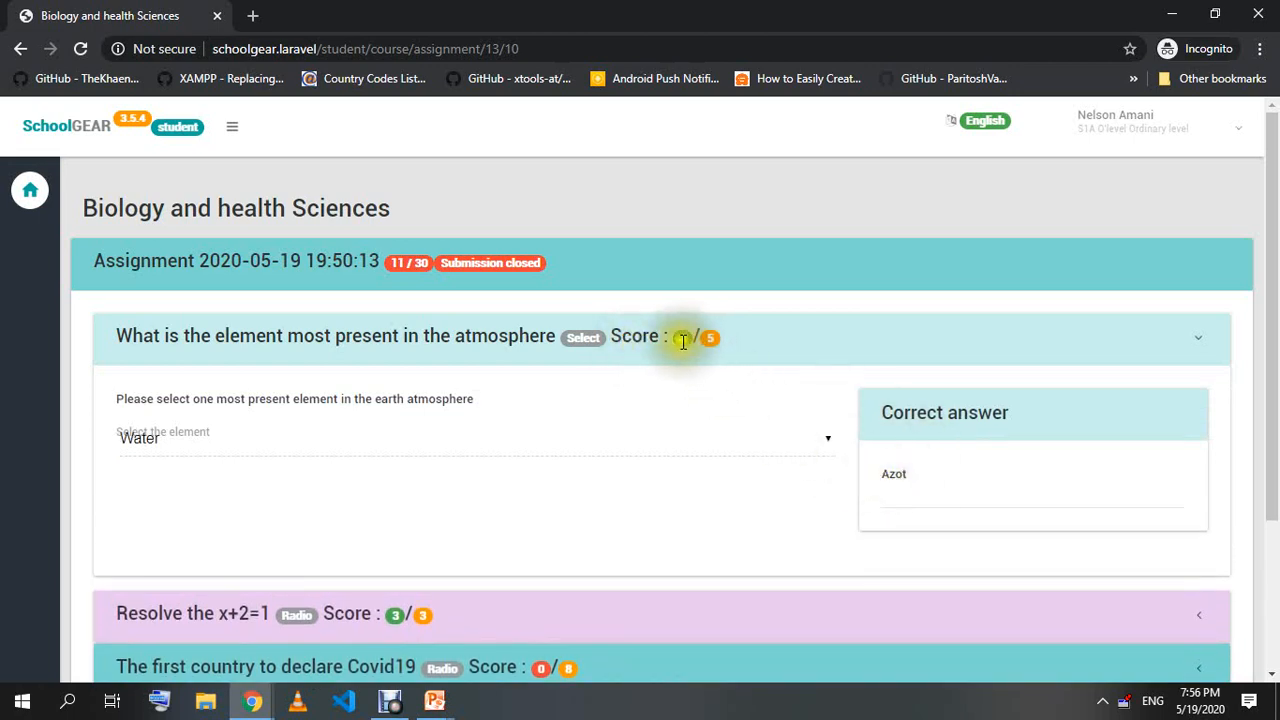
pyautogui.click(252, 343)
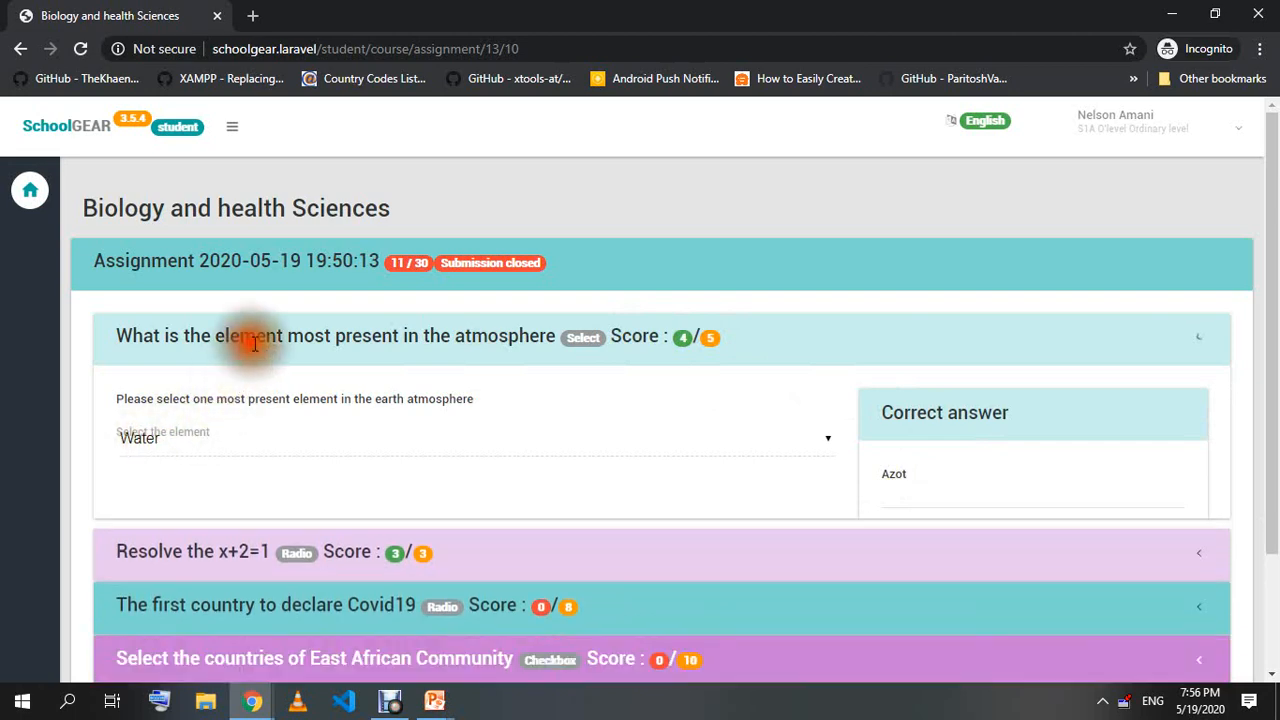
pyautogui.click(175, 403)
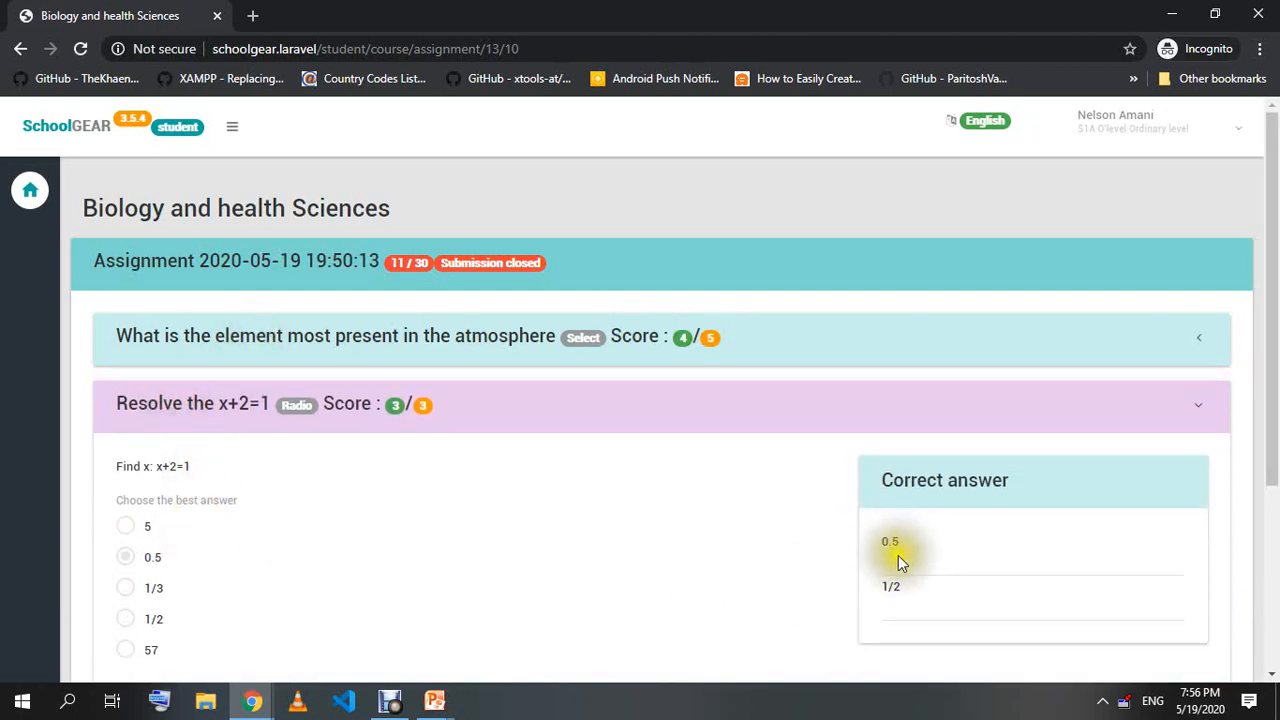
pyautogui.click(434, 406)
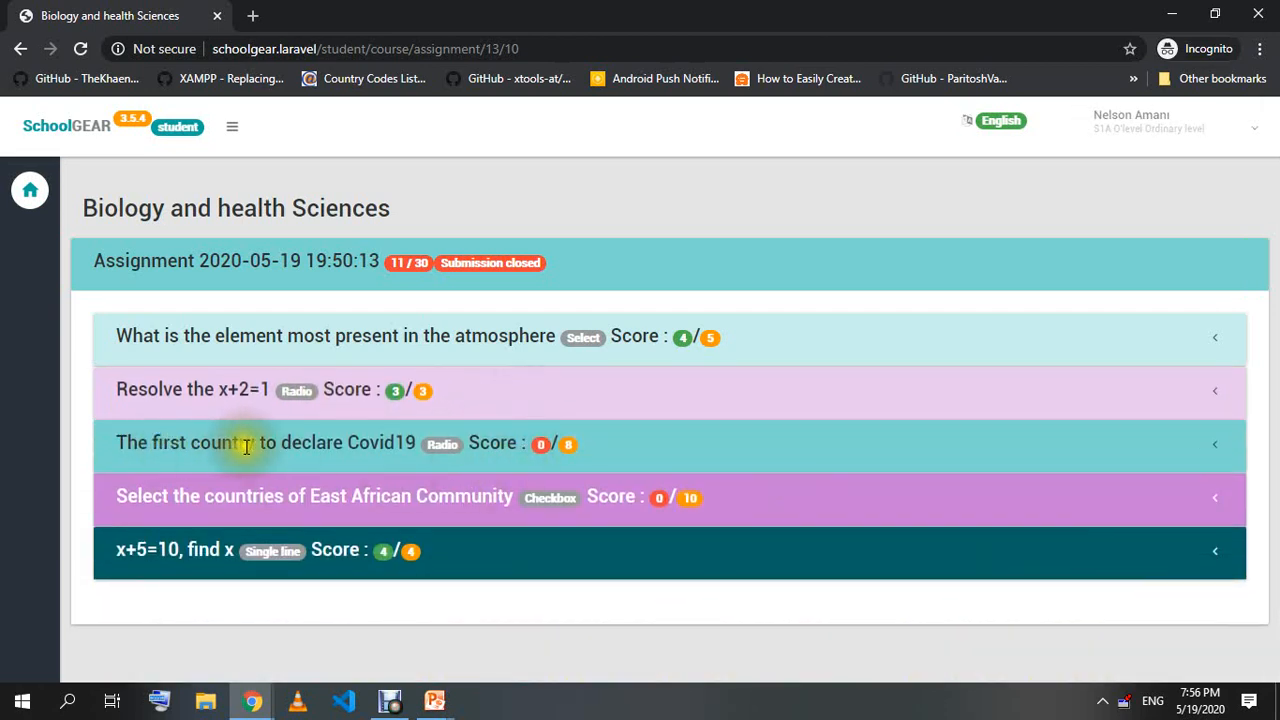
pyautogui.click(530, 452)
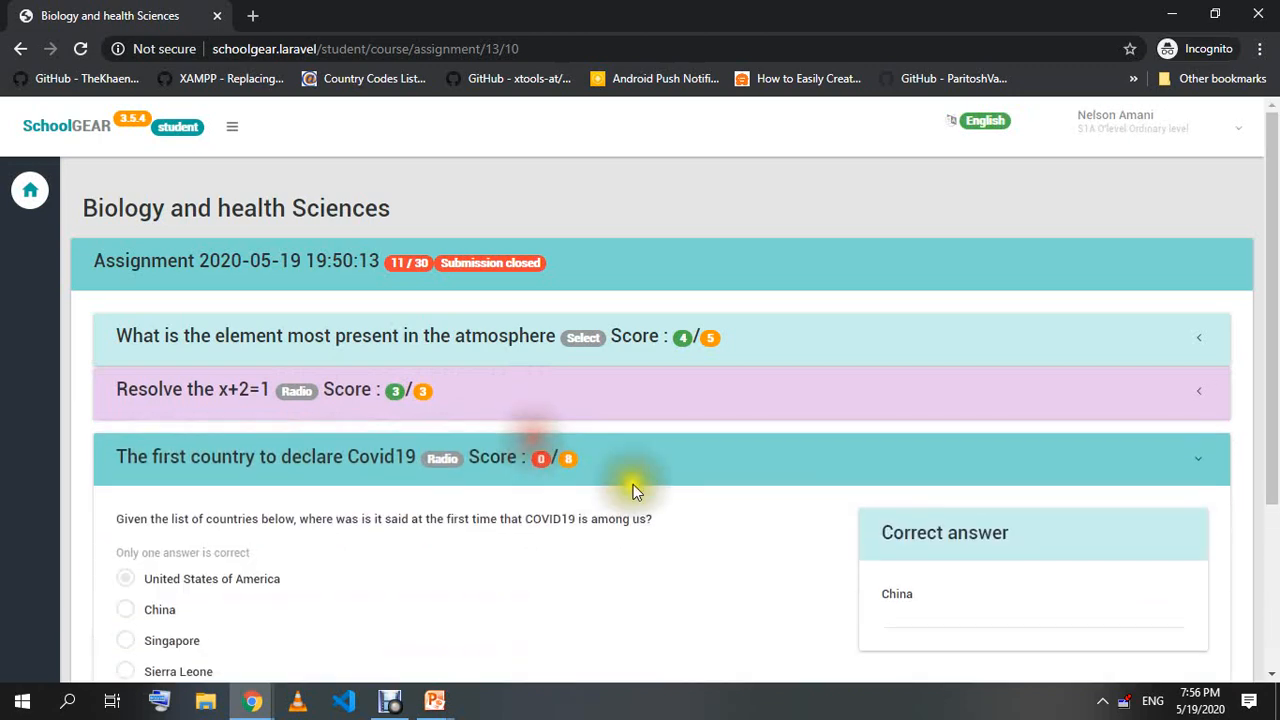
pyautogui.scroll(-3, 201, 554)
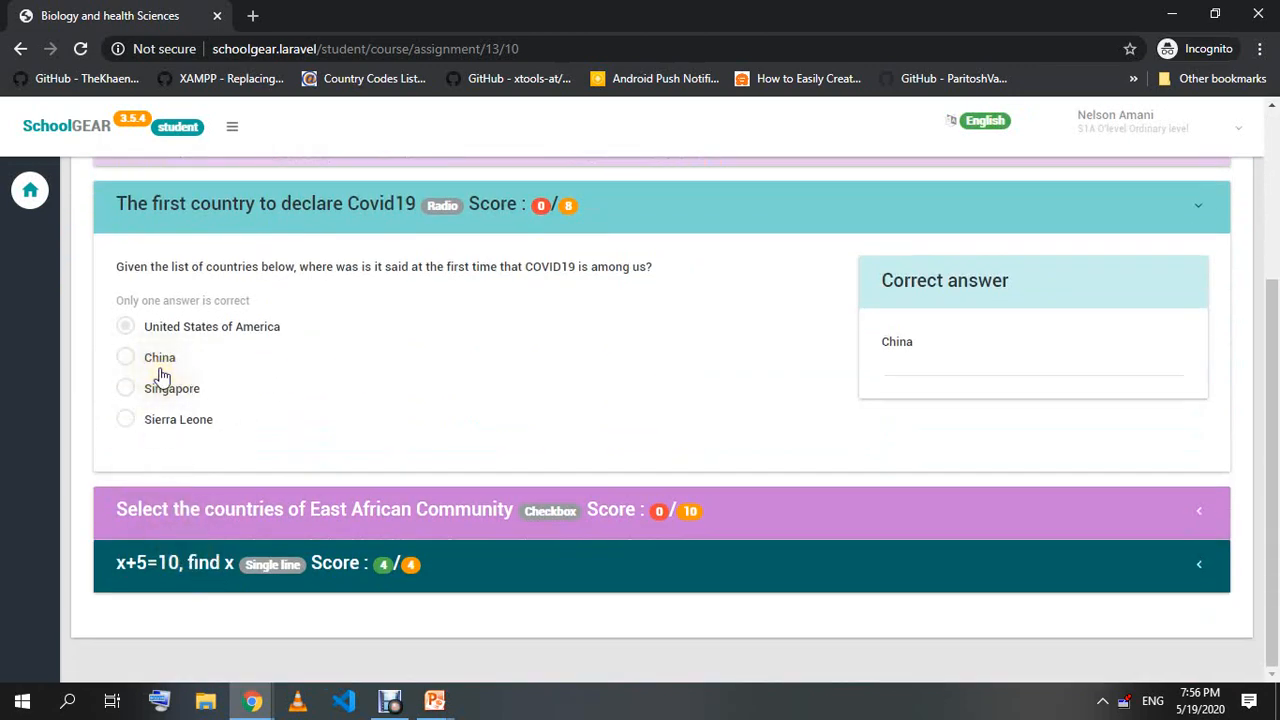
pyautogui.doubleClick(897, 340)
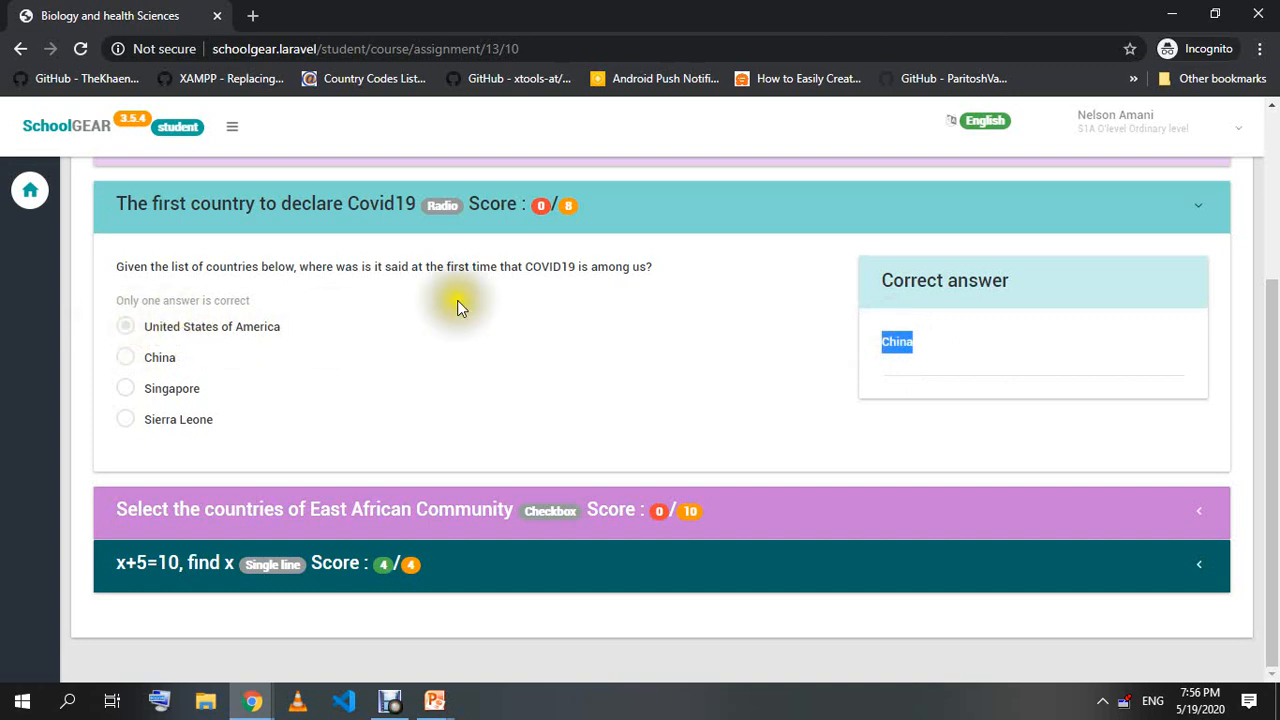
pyautogui.click(578, 211)
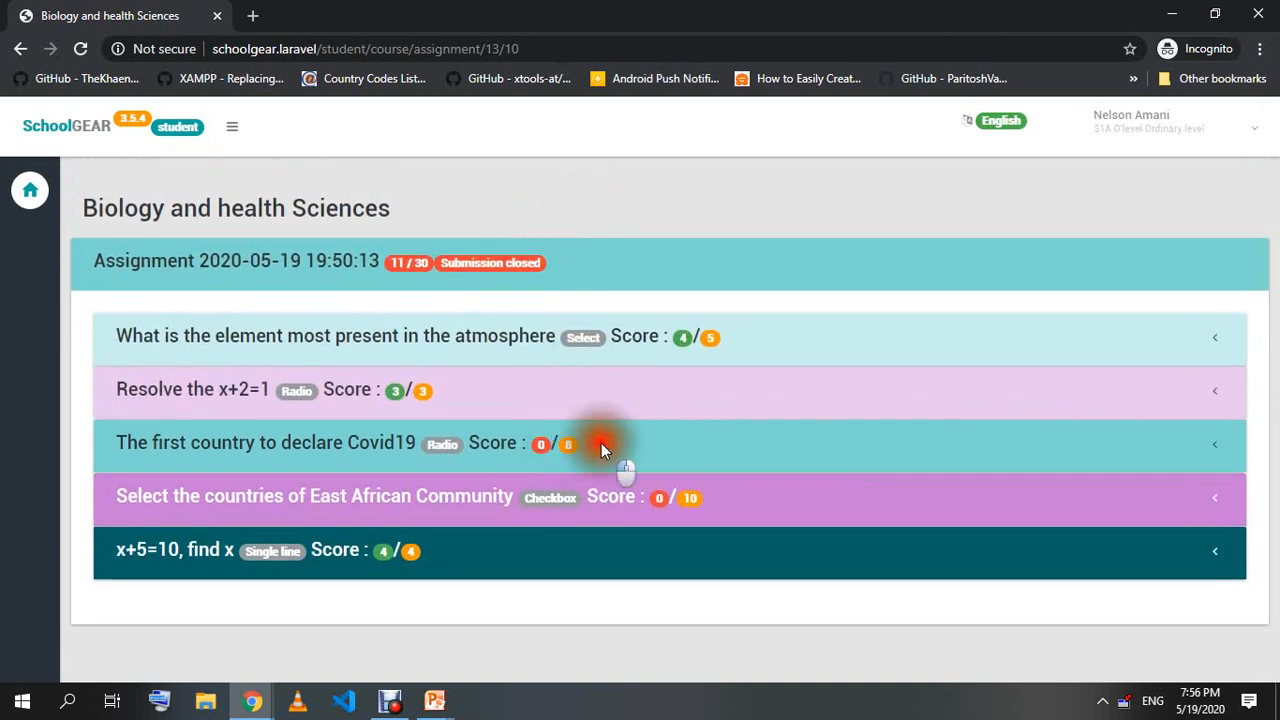
pyautogui.click(601, 447)
pyautogui.click(624, 447)
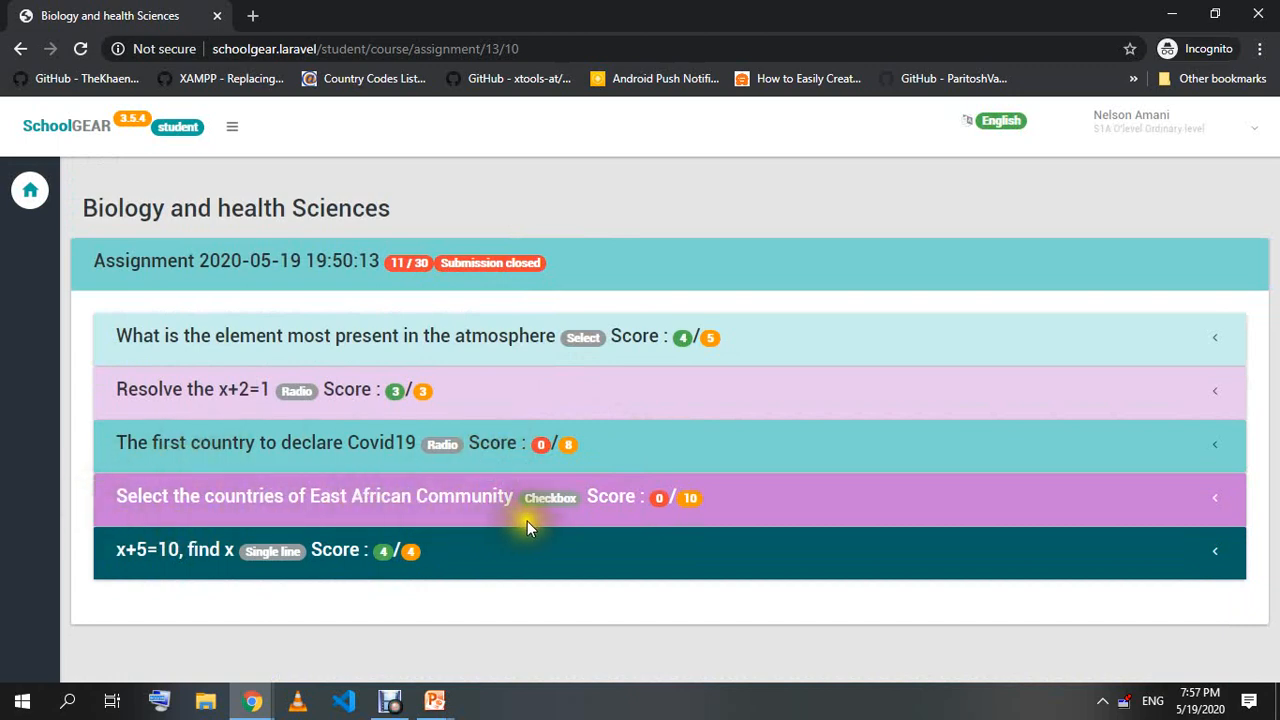
# Compare the East African Community and x+5=10 answers with their correct ones.
pyautogui.click(589, 492)
pyautogui.scroll(-3, 400, 420)
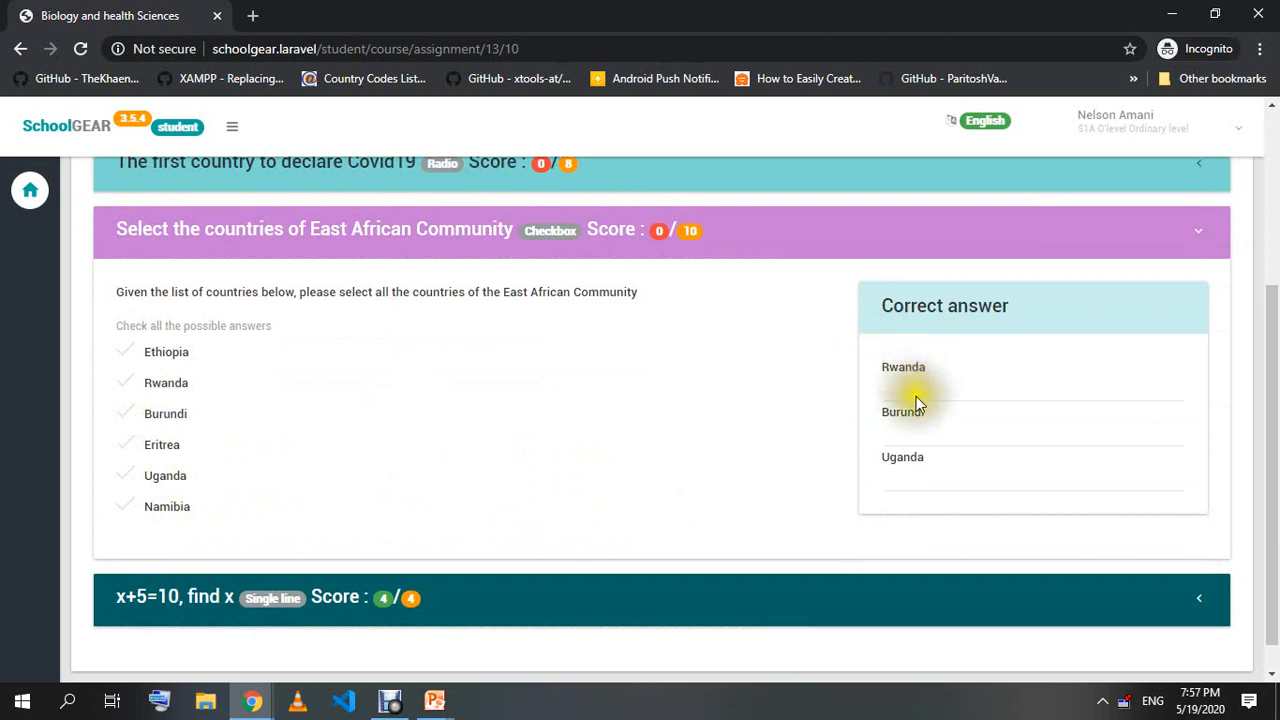
pyautogui.click(711, 240)
pyautogui.click(165, 558)
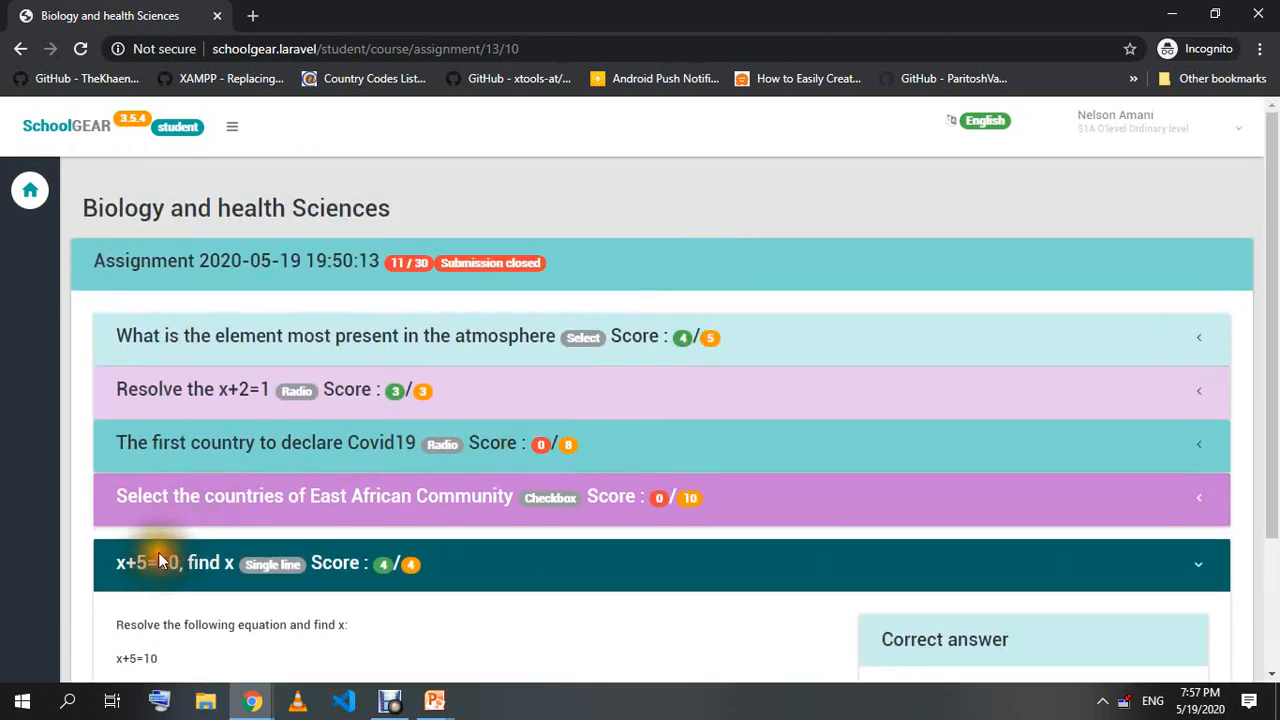
pyautogui.scroll(-2, 168, 548)
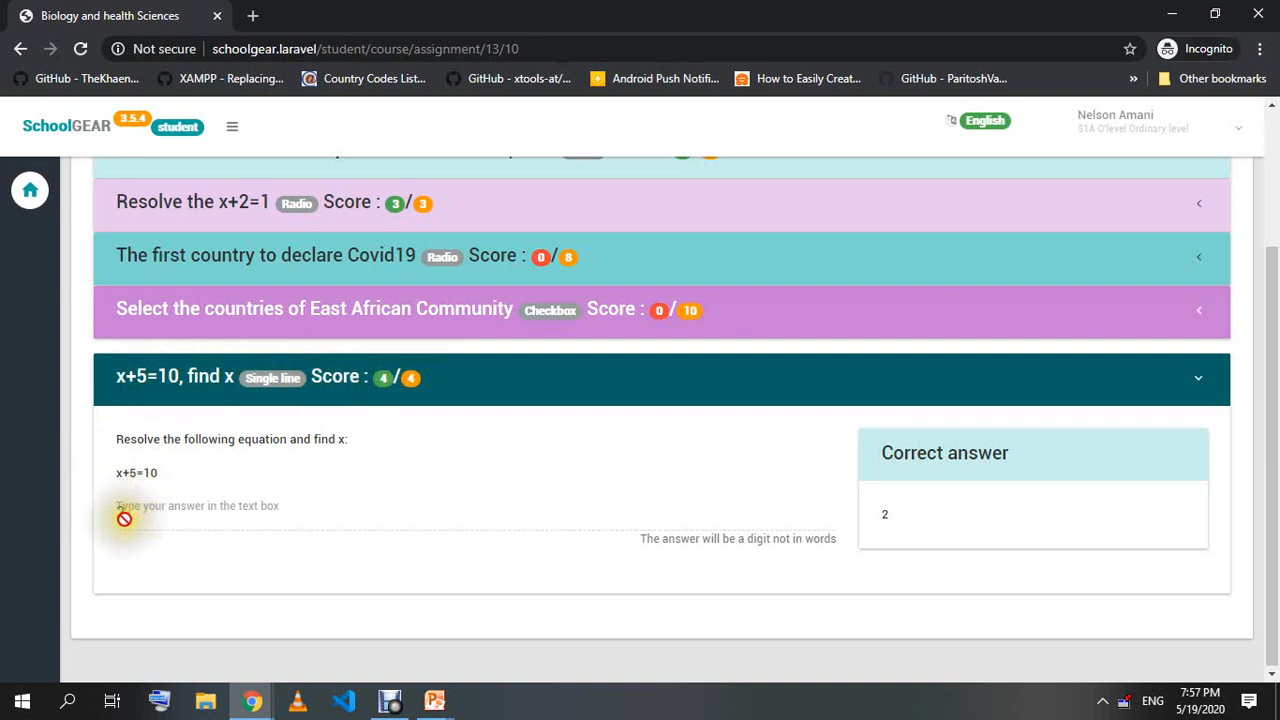
pyautogui.click(383, 377)
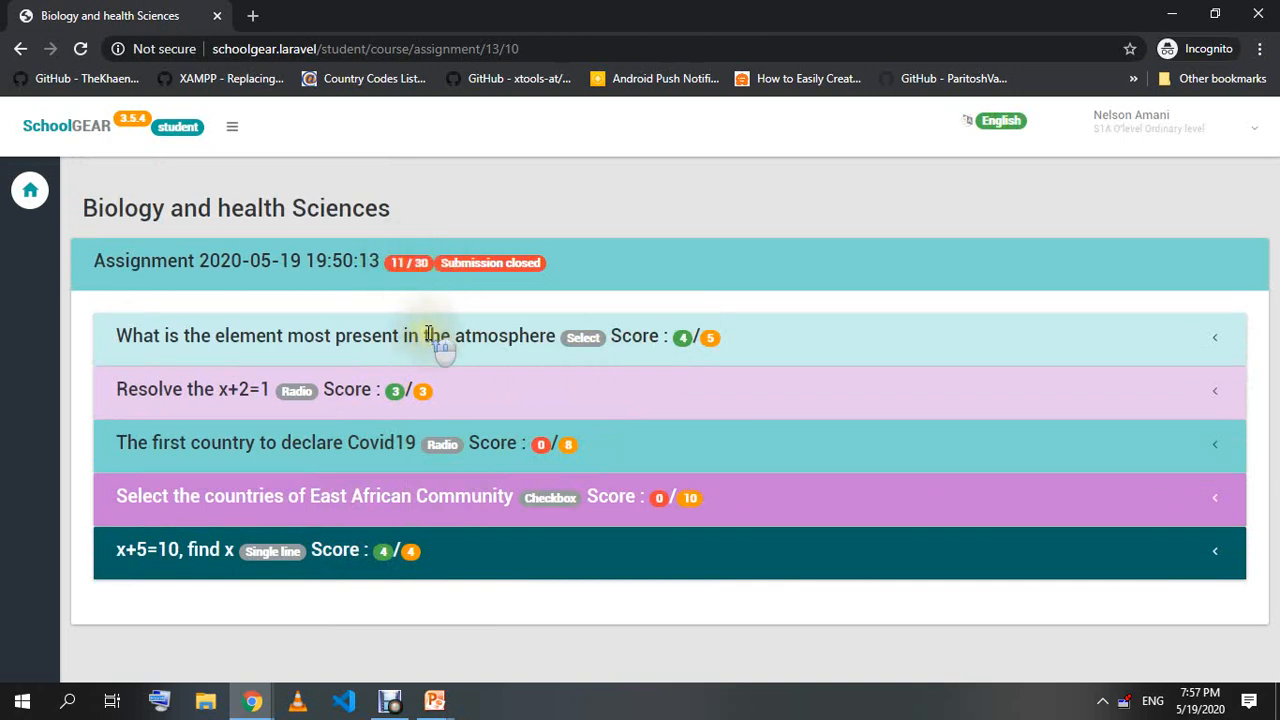
# Switch to the admin's Score assignment window, then to the PowerPoint slide show.
pyautogui.moveTo(252, 698)
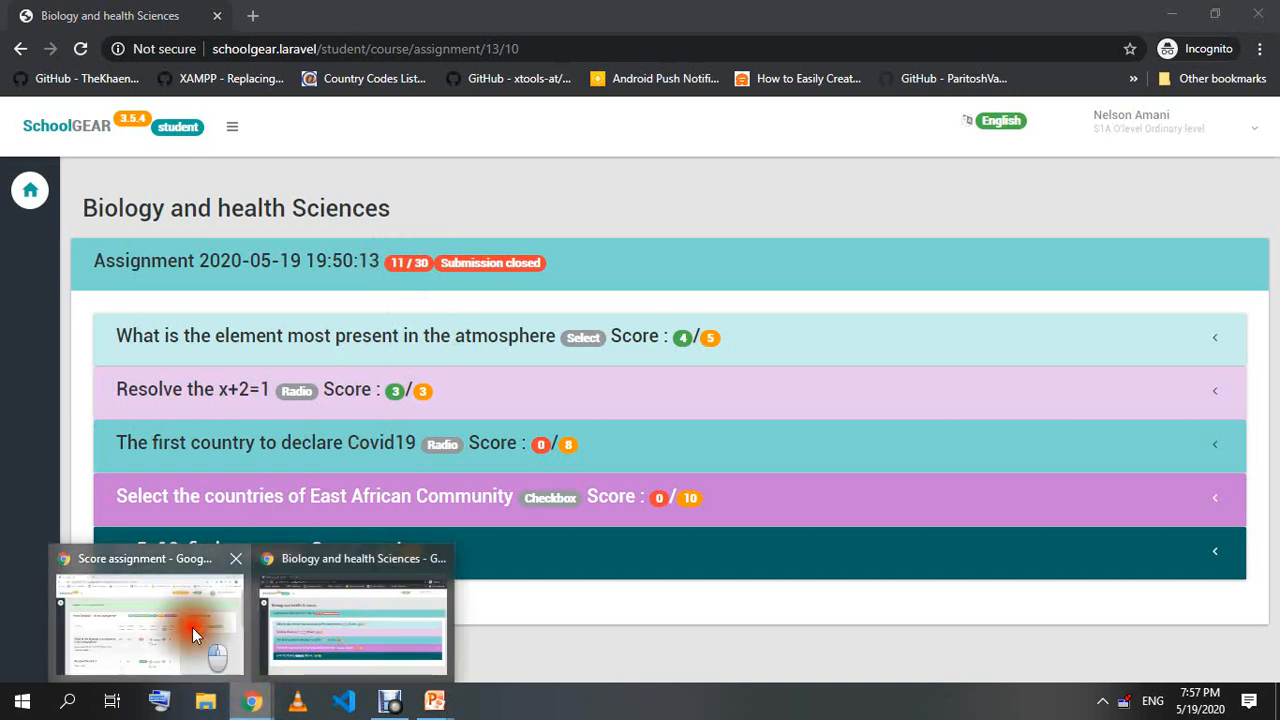
pyautogui.click(194, 634)
pyautogui.scroll(-4, 435, 287)
pyautogui.moveTo(435, 698)
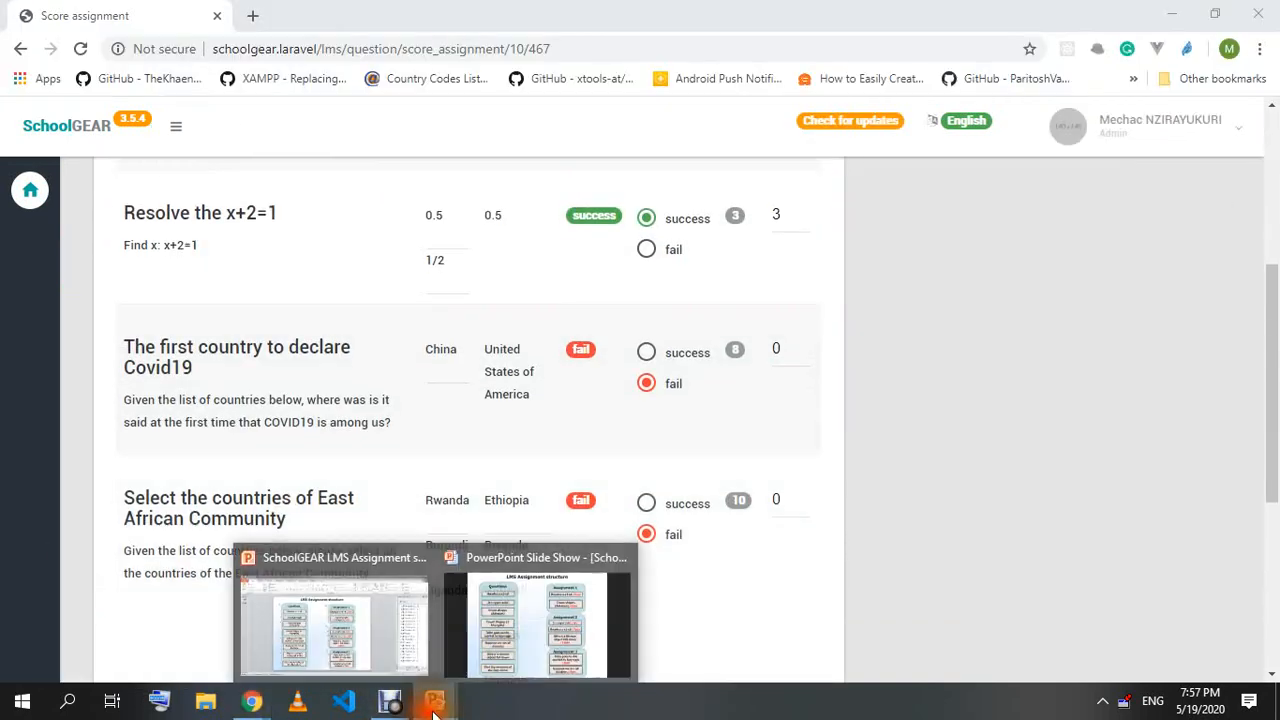
pyautogui.click(523, 631)
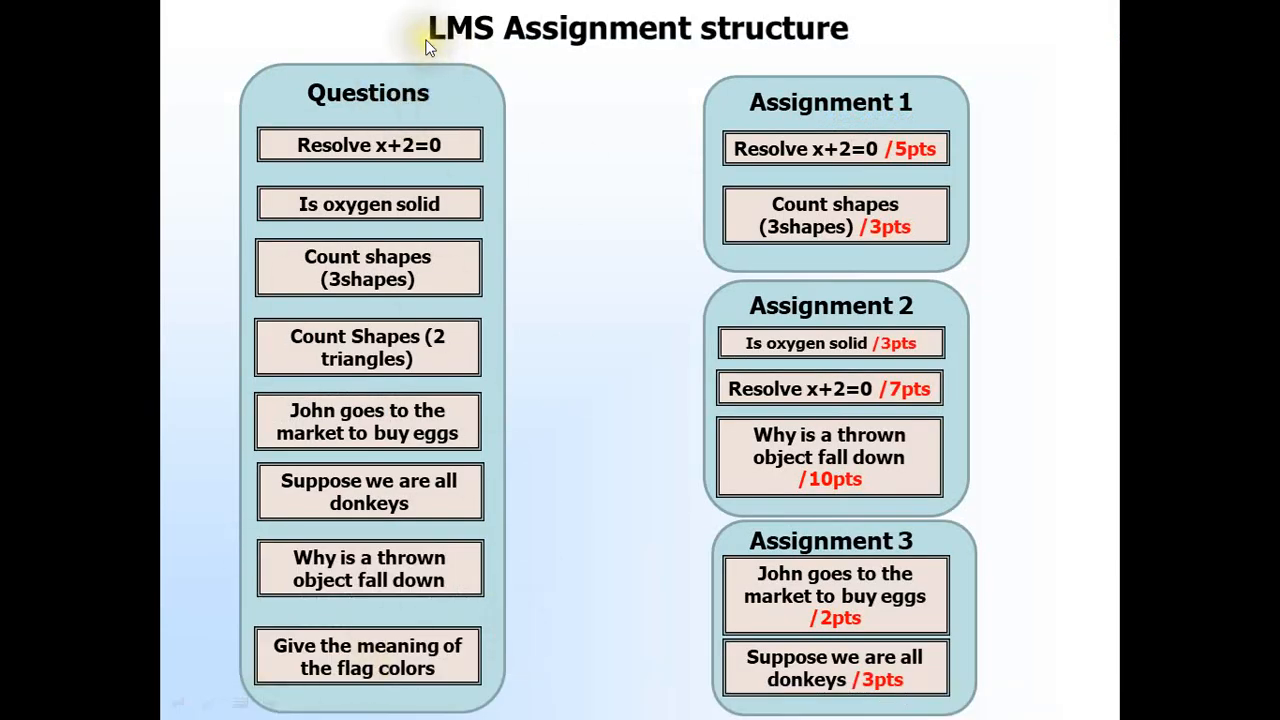